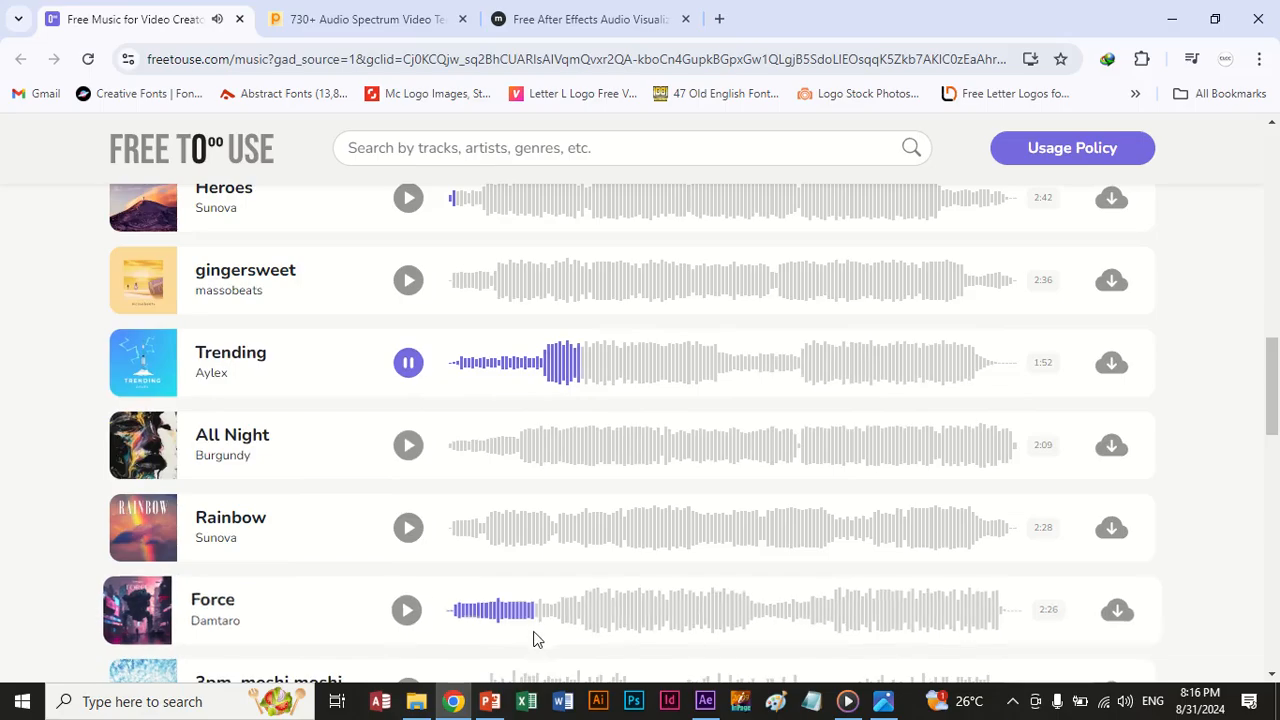
Step: Listen to a preview of the Rainbow track on the Free To Use music page and stop it
click(409, 532)
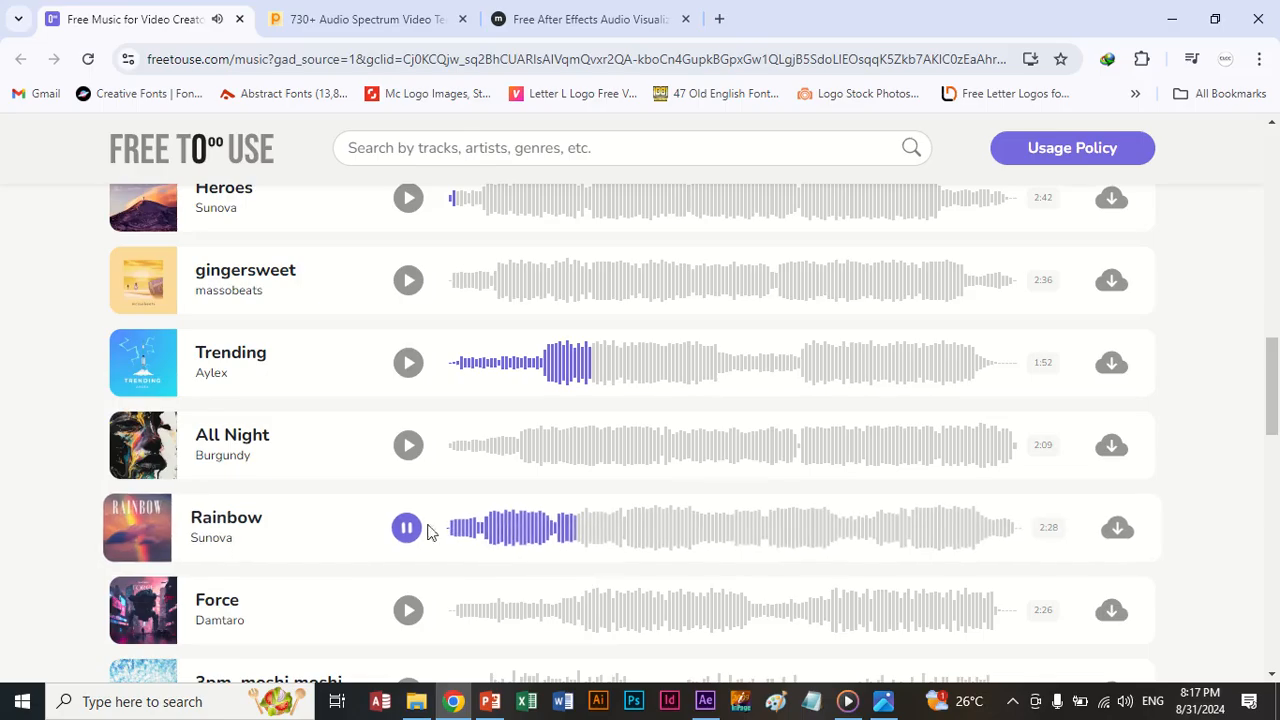
click(476, 608)
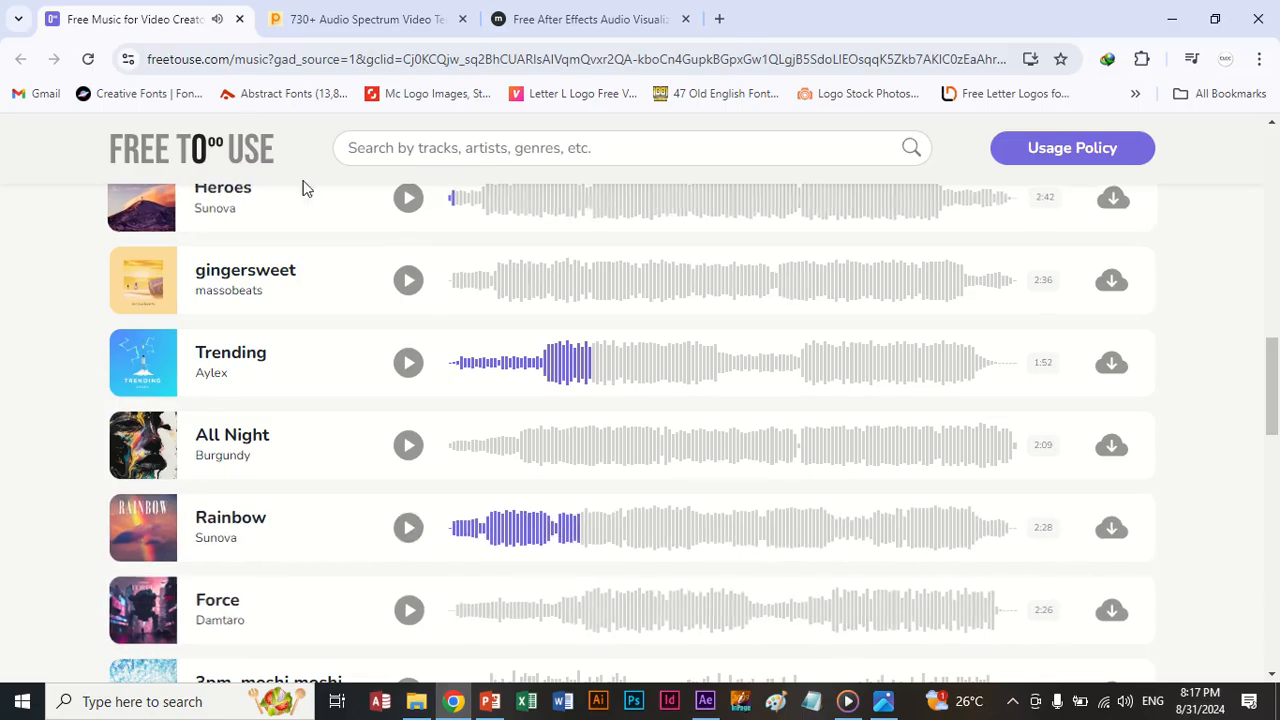
Step: Browse the audio spectrum video templates on the Pikbest page and preview several of their animations
click(337, 19)
mouse_move(853, 560)
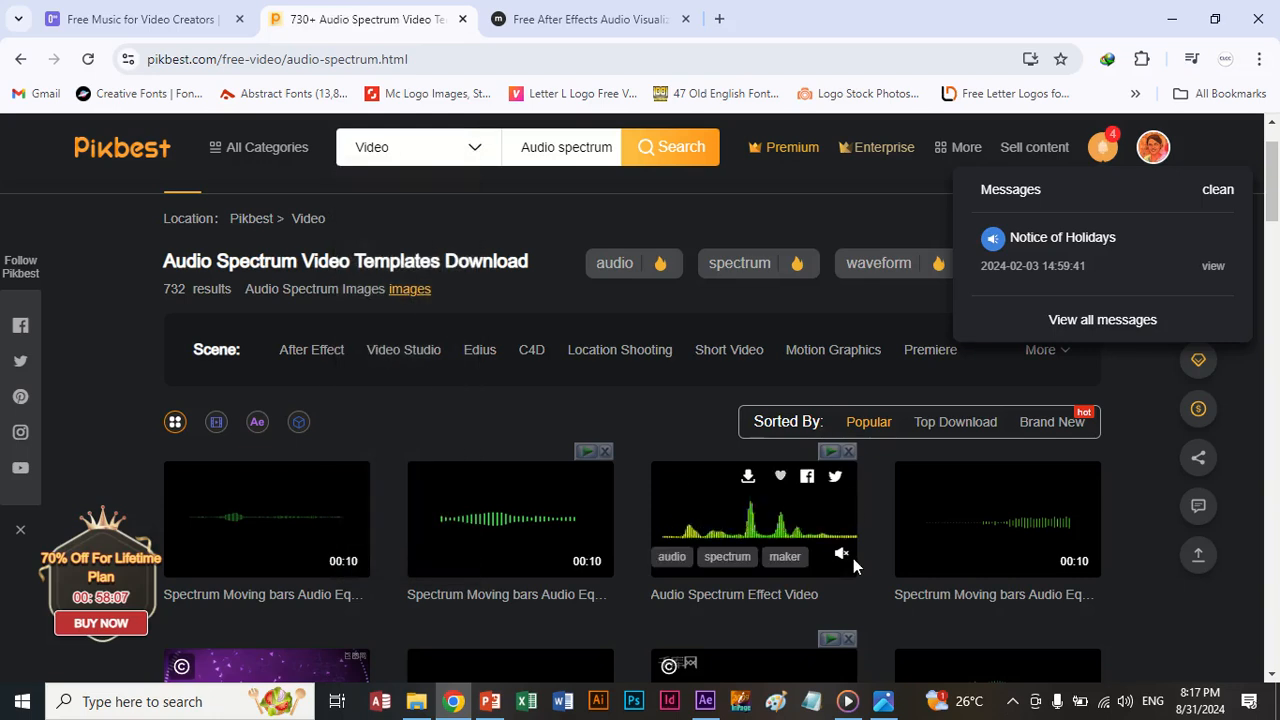
mouse_move(562, 558)
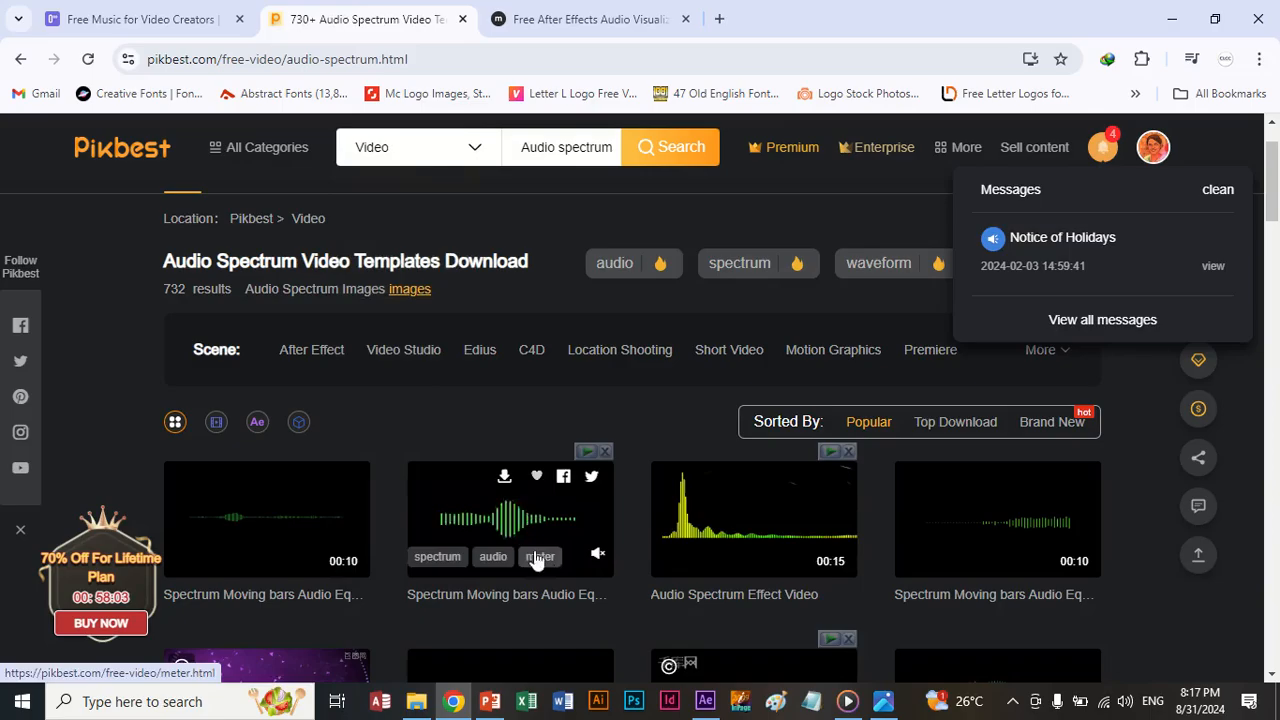
mouse_move(284, 550)
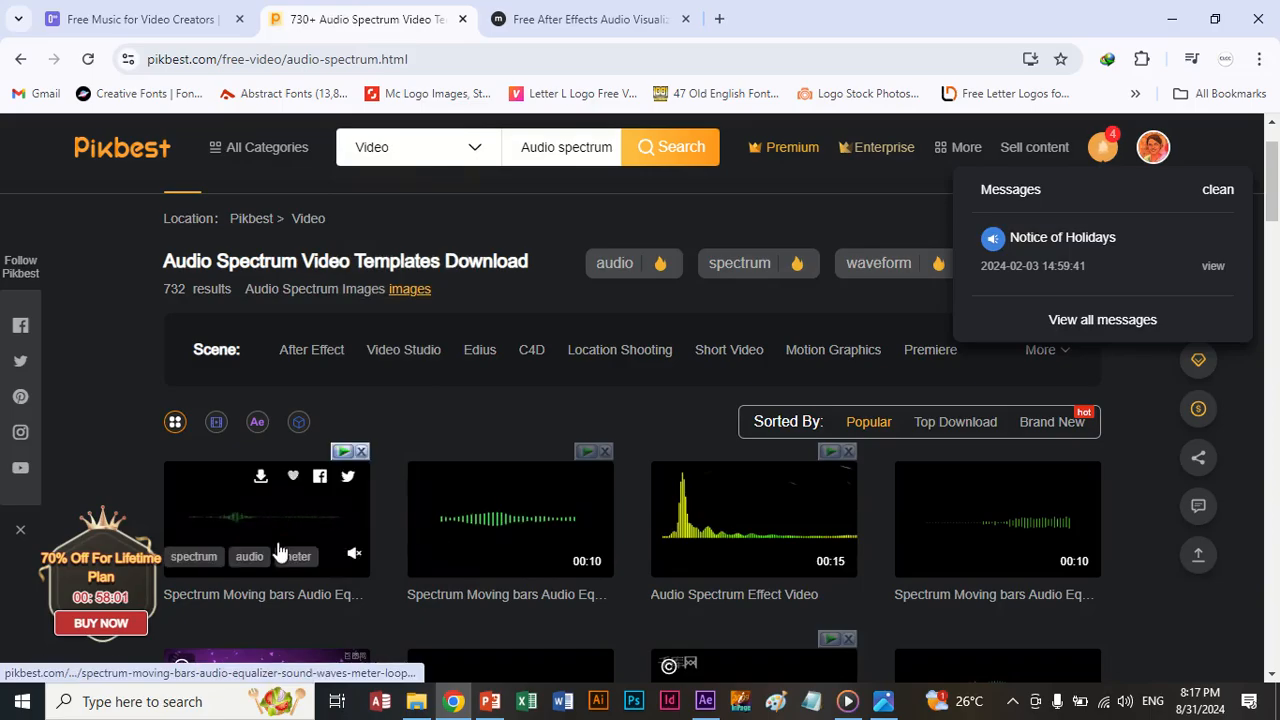
mouse_move(928, 541)
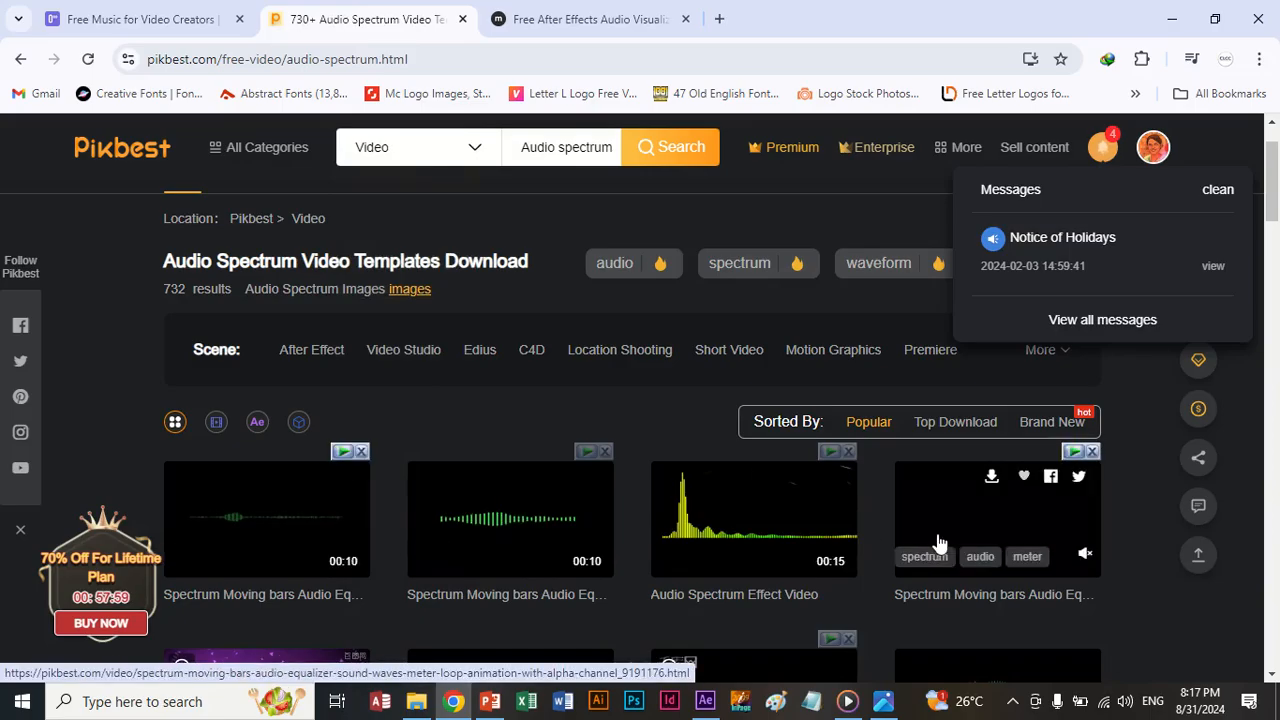
scroll(930, 550, down, 3)
mouse_move(272, 440)
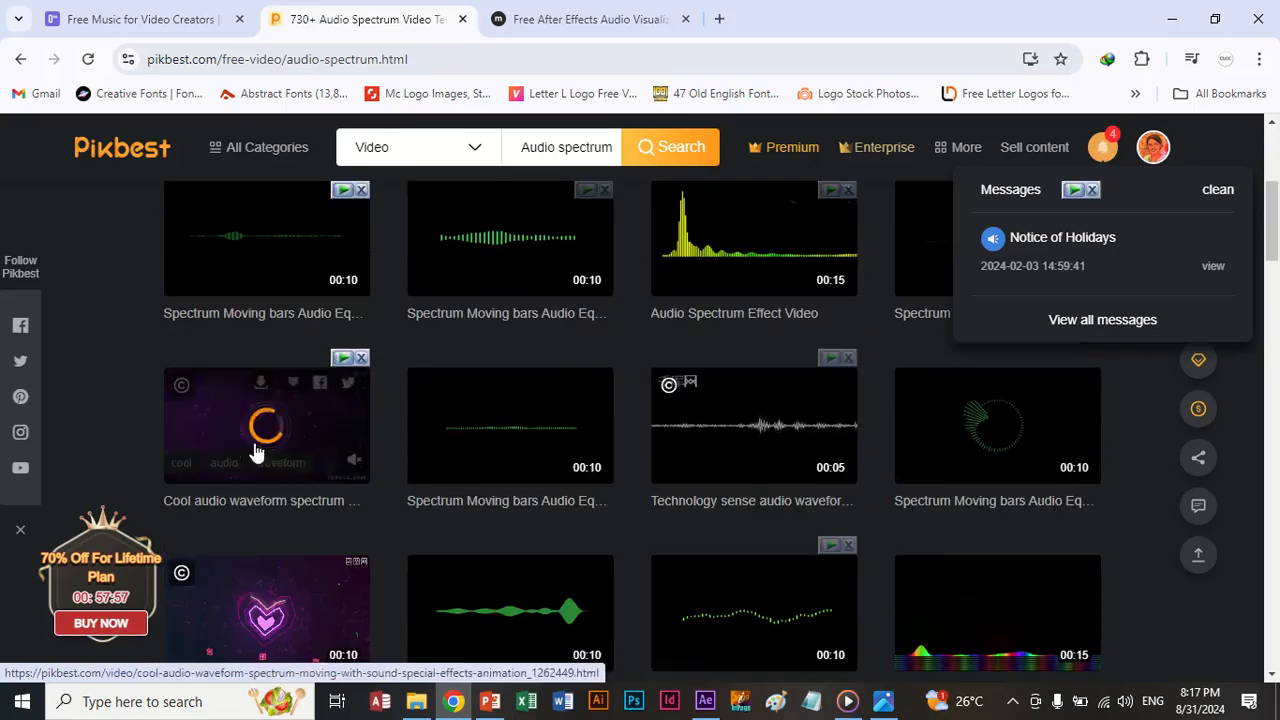
mouse_move(523, 440)
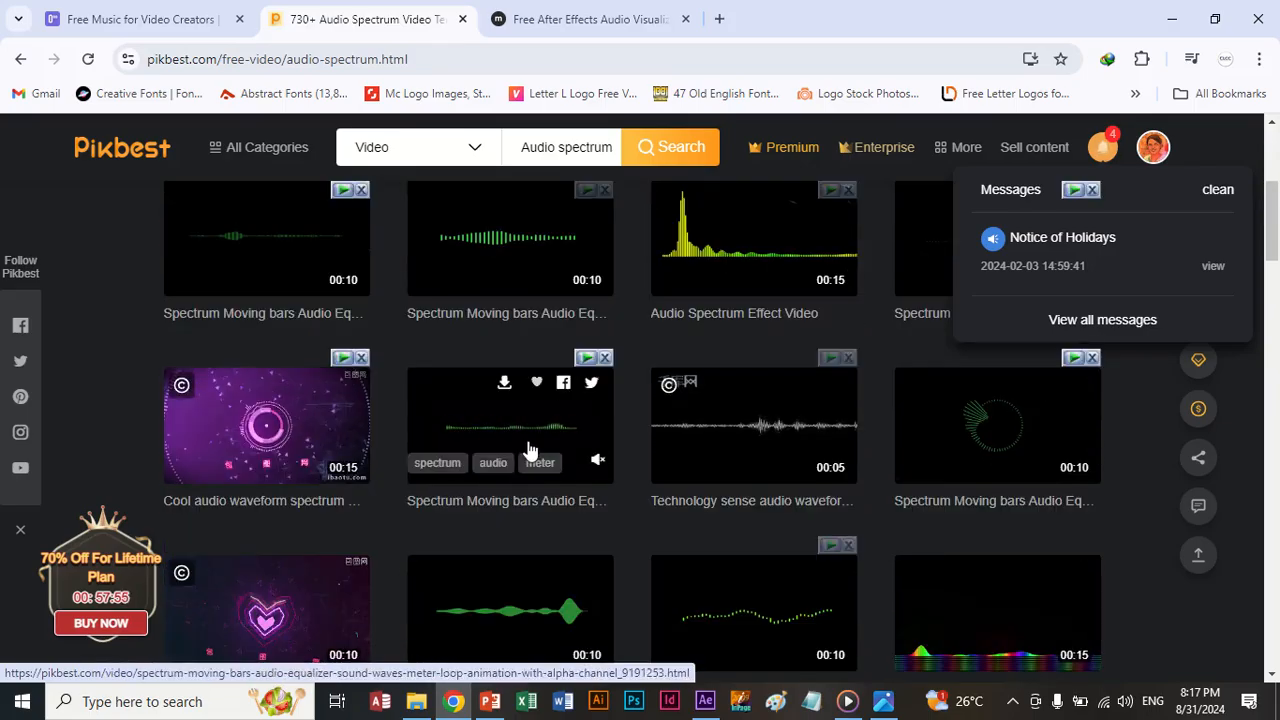
mouse_move(749, 430)
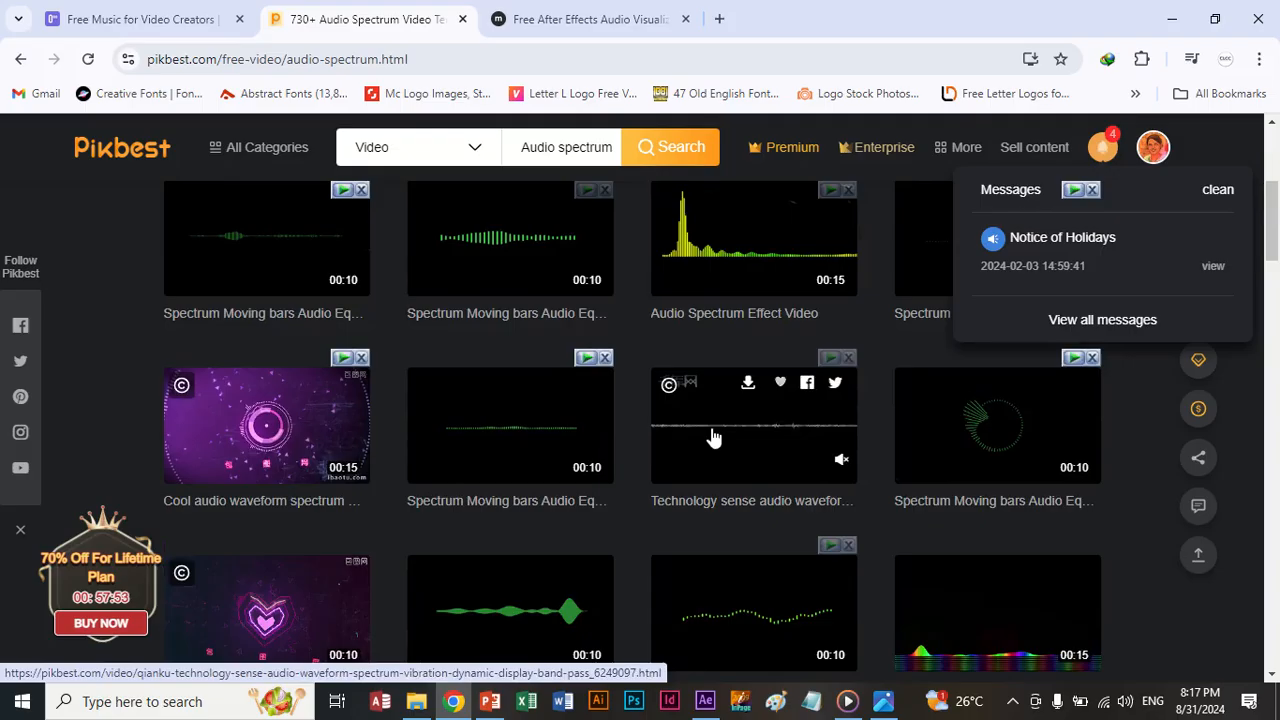
mouse_move(1034, 451)
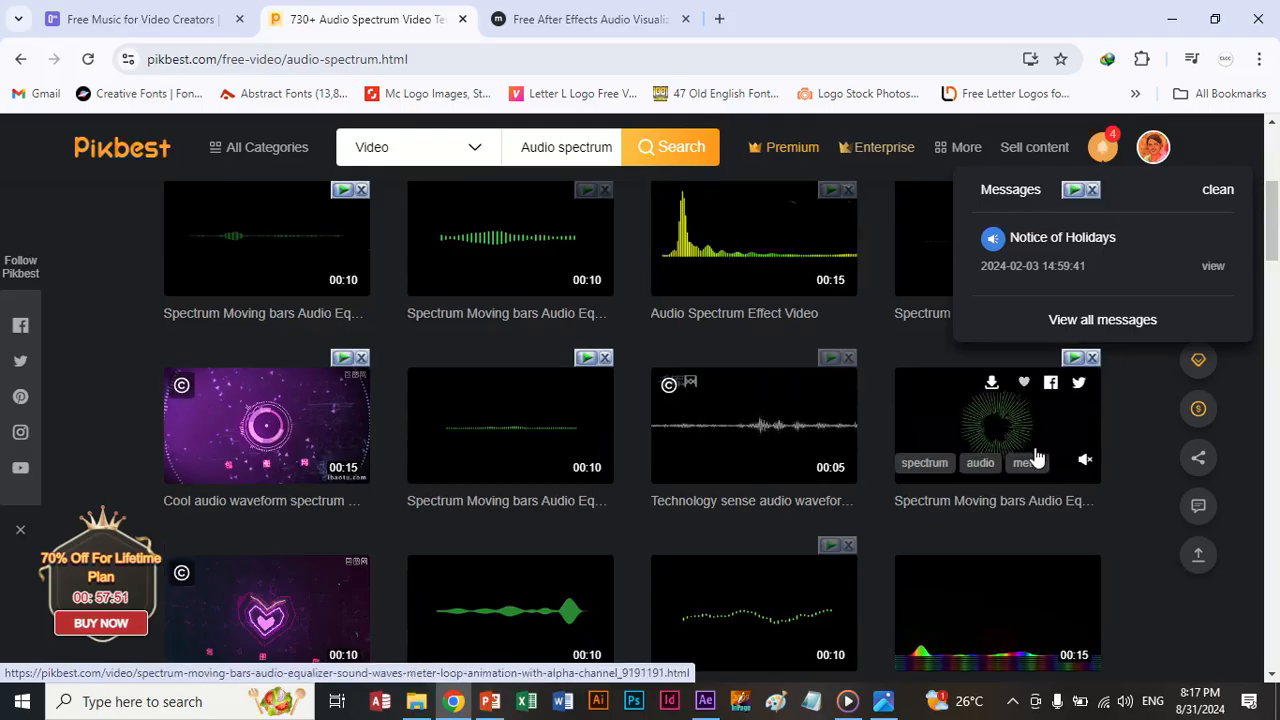
scroll(760, 640, down, 2)
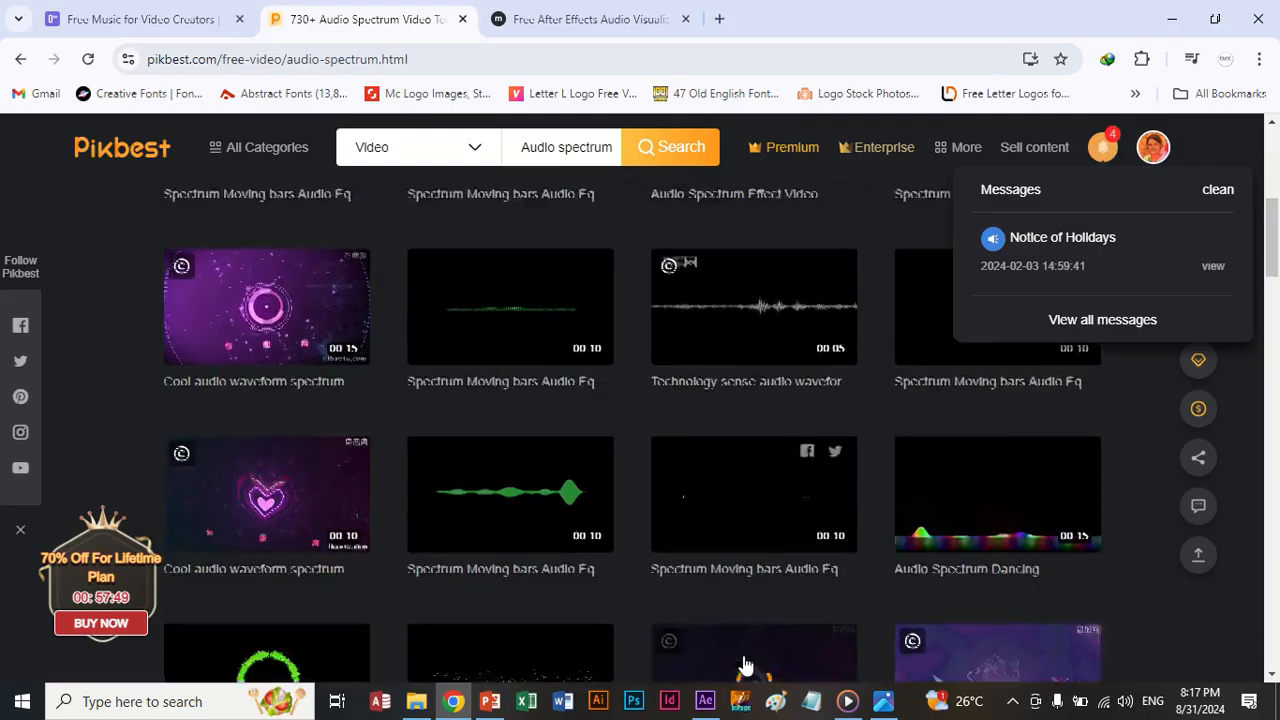
mouse_move(675, 488)
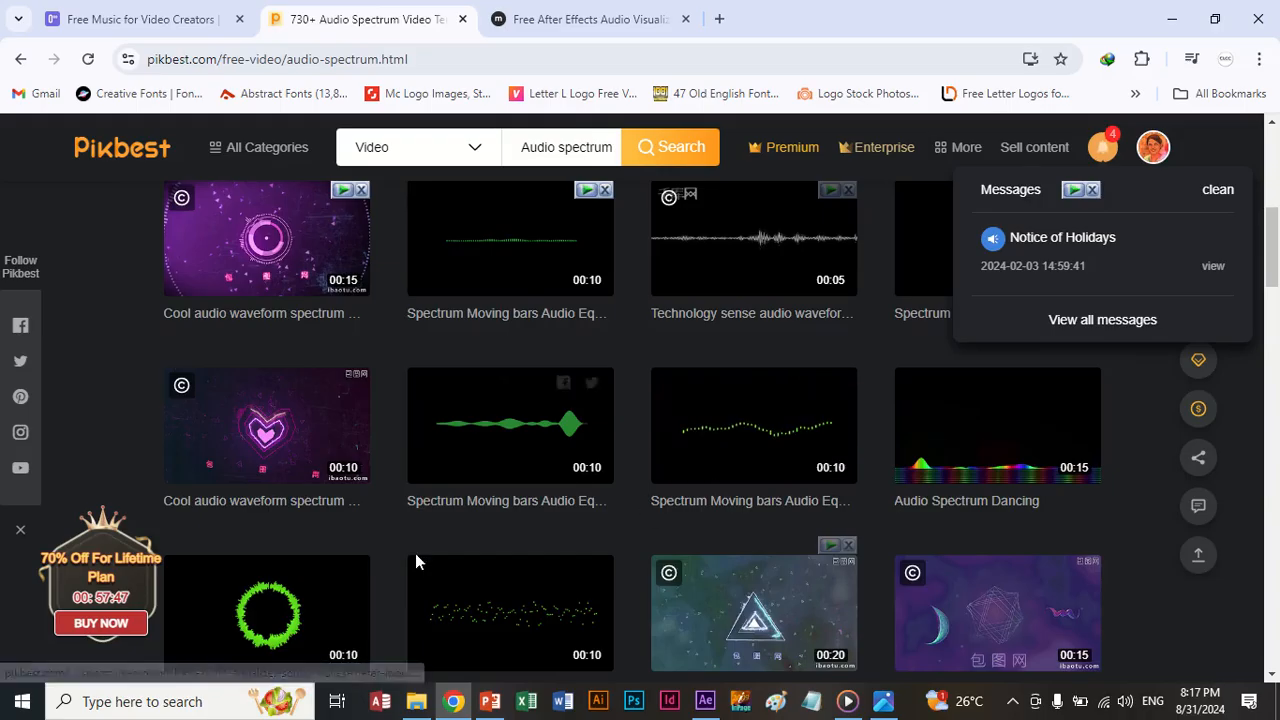
mouse_move(450, 600)
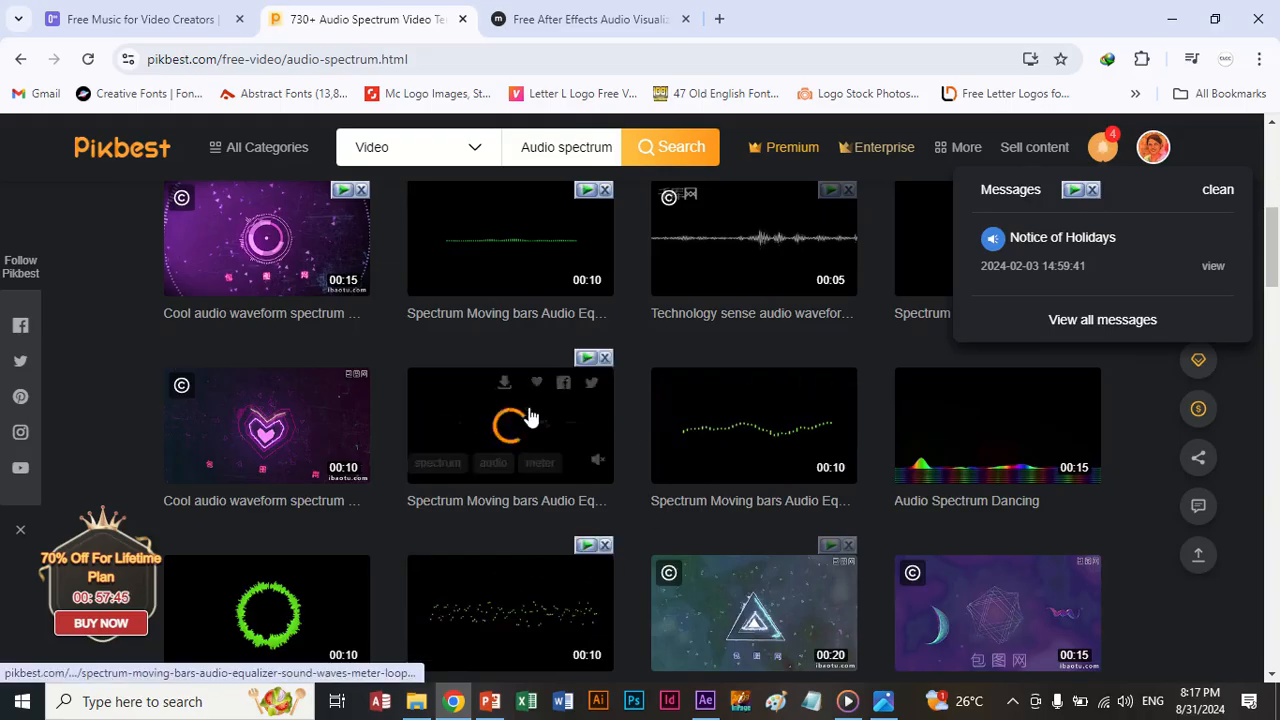
scroll(543, 430, up, 3)
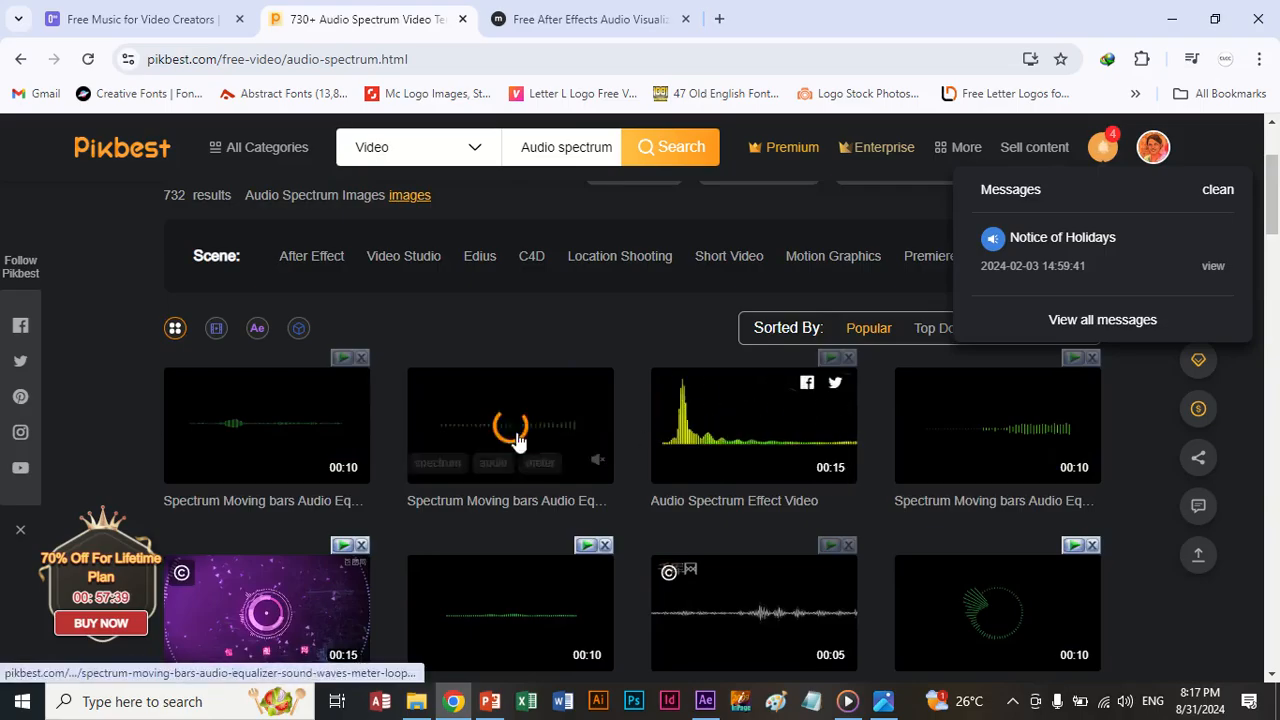
Step: Preview the free After Effects audio visualizer templates on Mixkit, and return to the Free To Use music page
click(587, 22)
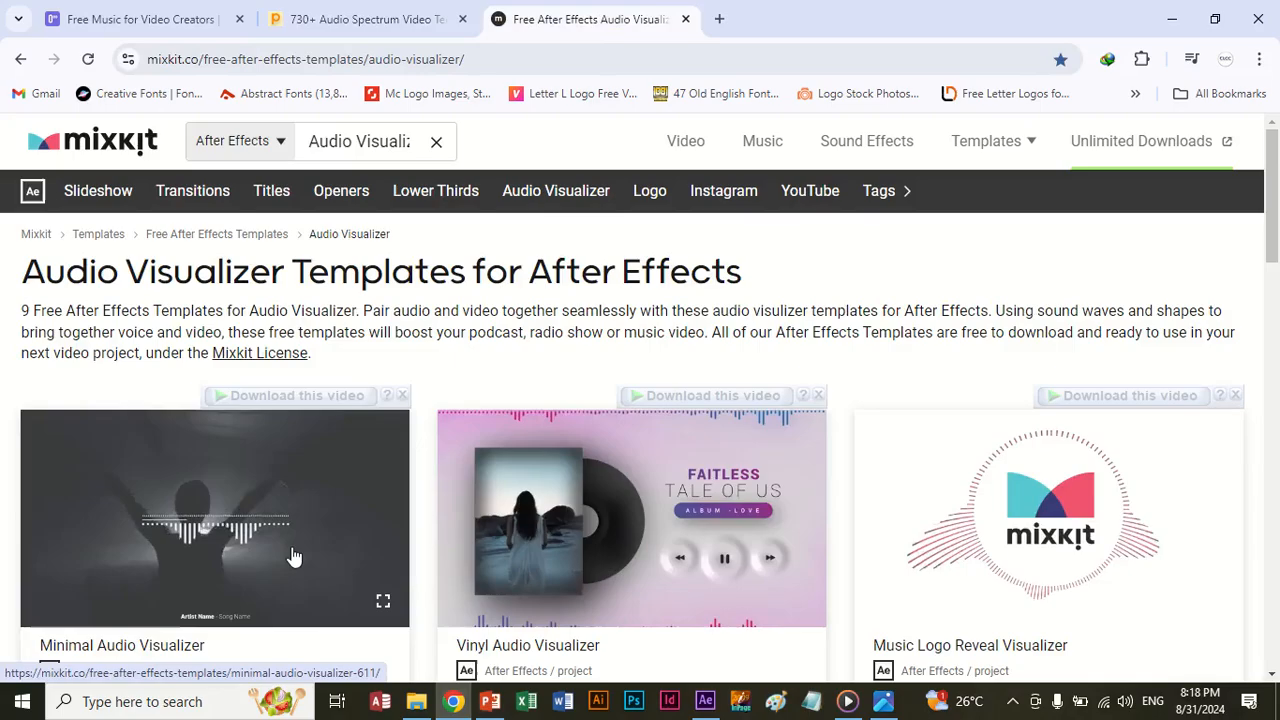
mouse_move(614, 543)
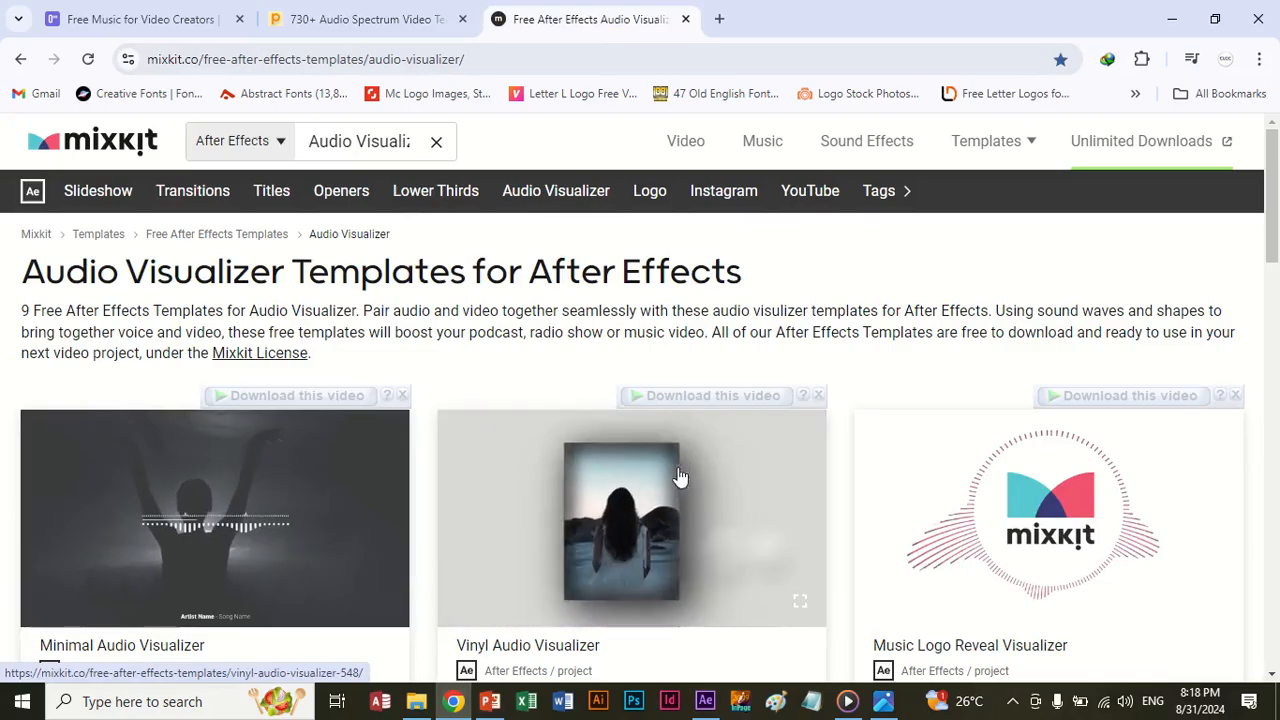
scroll(680, 477, down, 5)
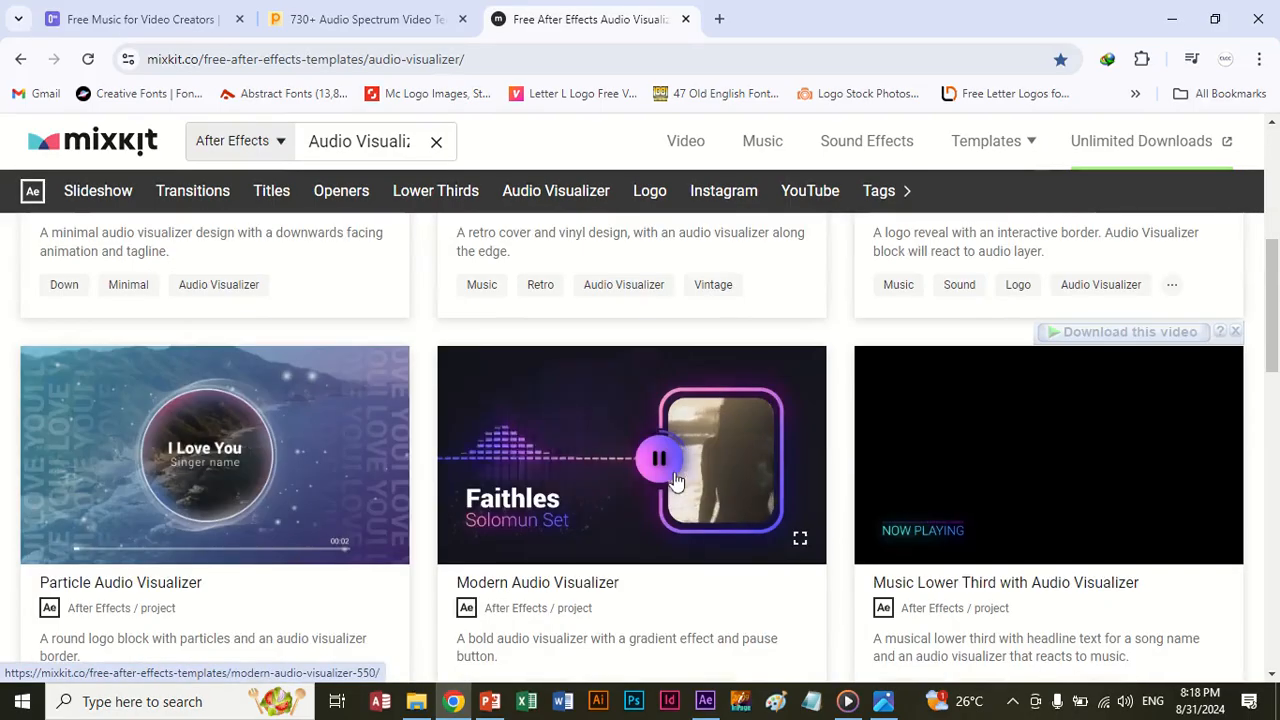
mouse_move(295, 515)
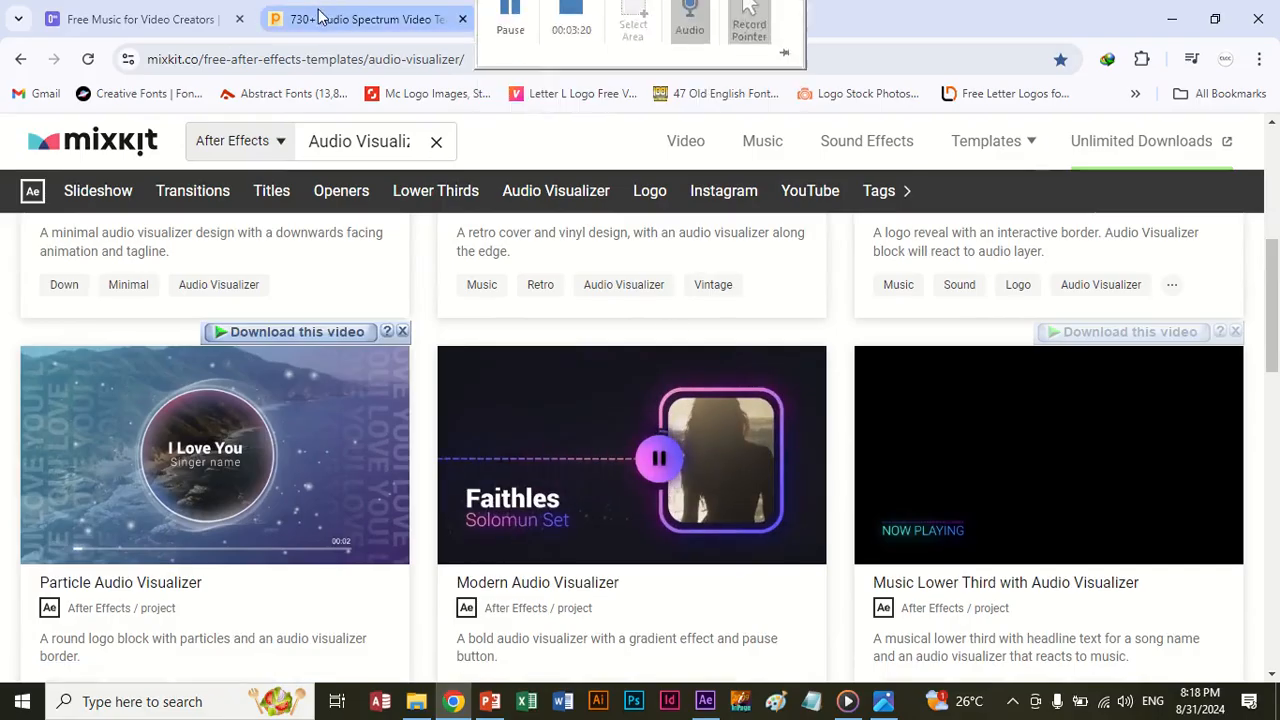
click(275, 20)
click(212, 20)
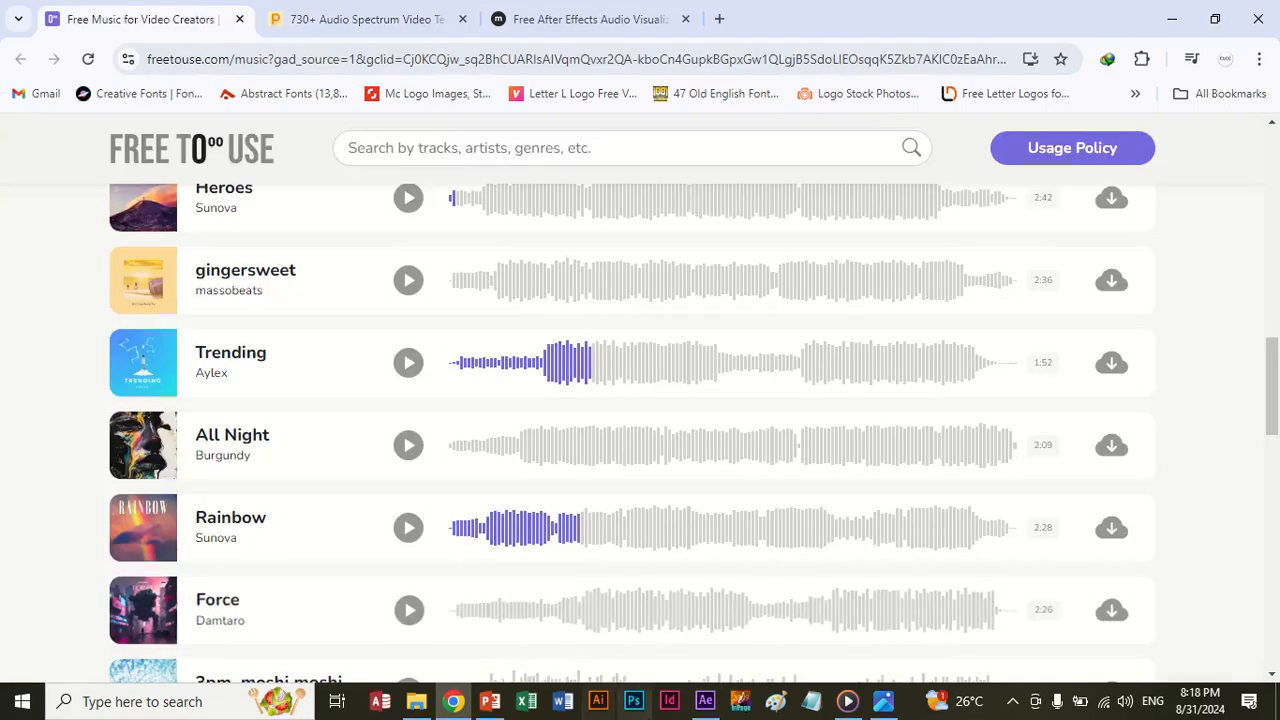
Step: Switch to After Effects, import the Summer Sound MP3 from the Music folder and add it to Comp 1 as a layer
click(706, 702)
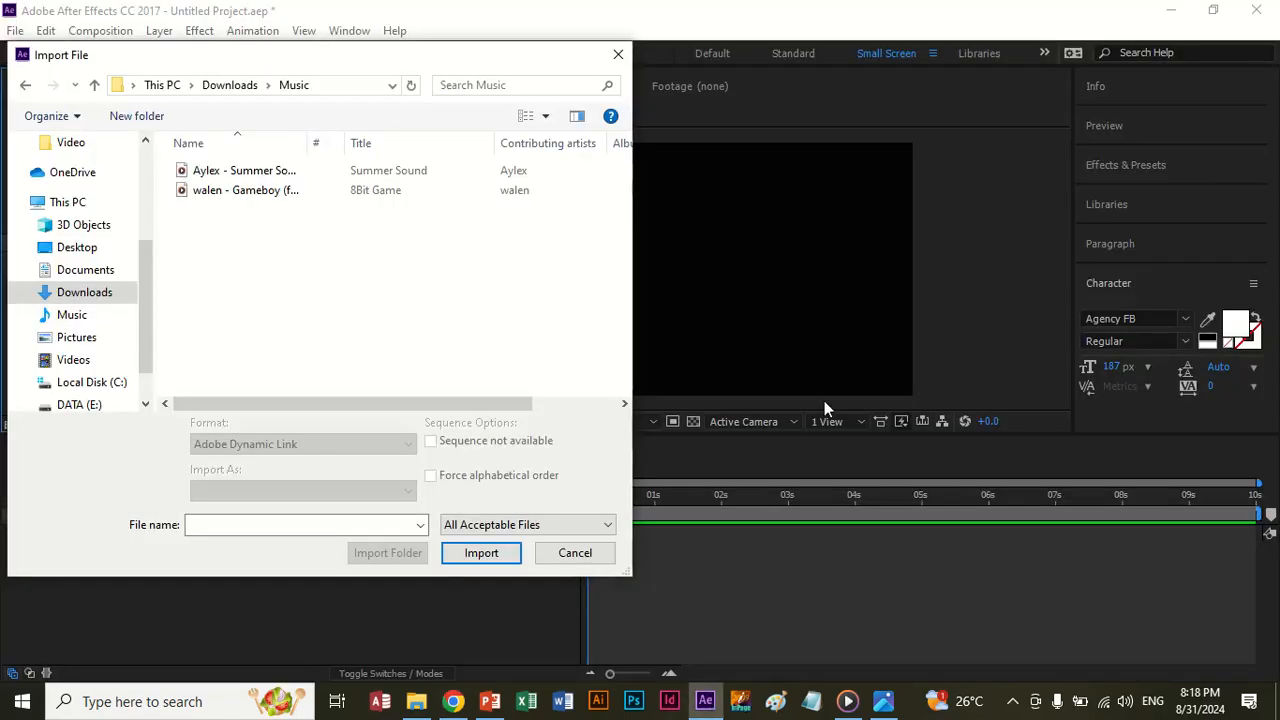
click(243, 174)
click(503, 556)
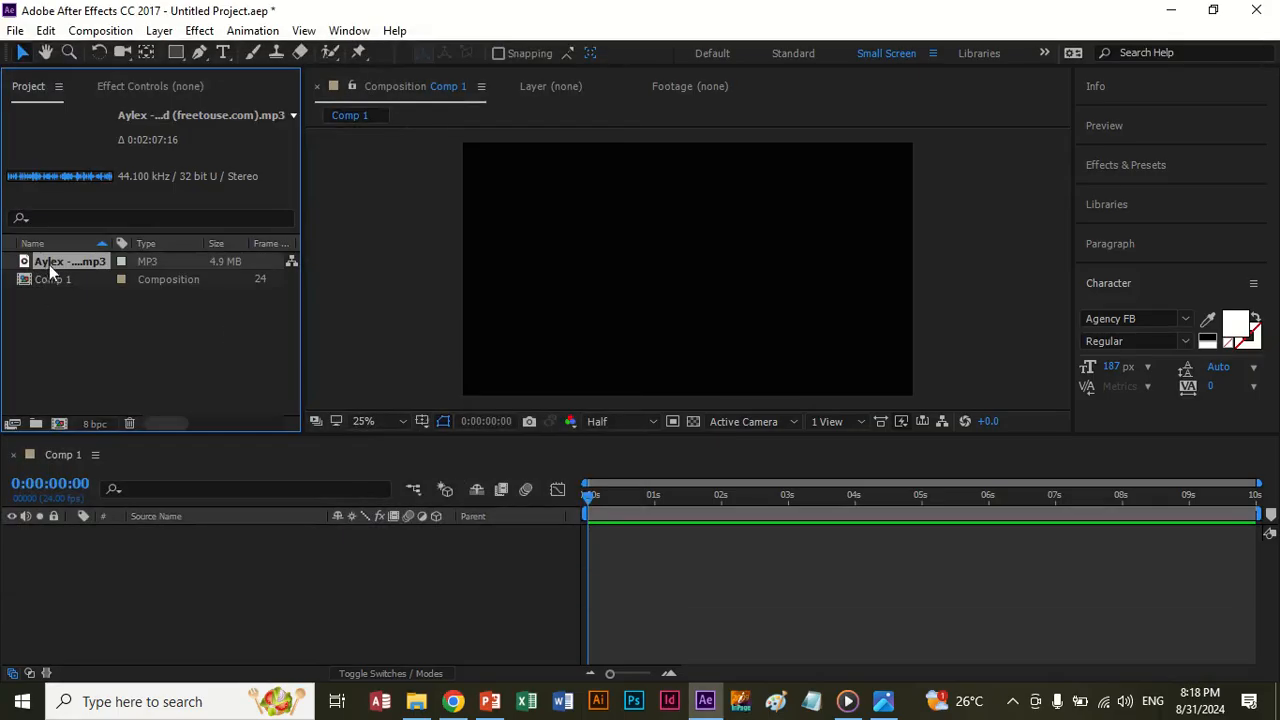
drag(55, 265, 83, 545)
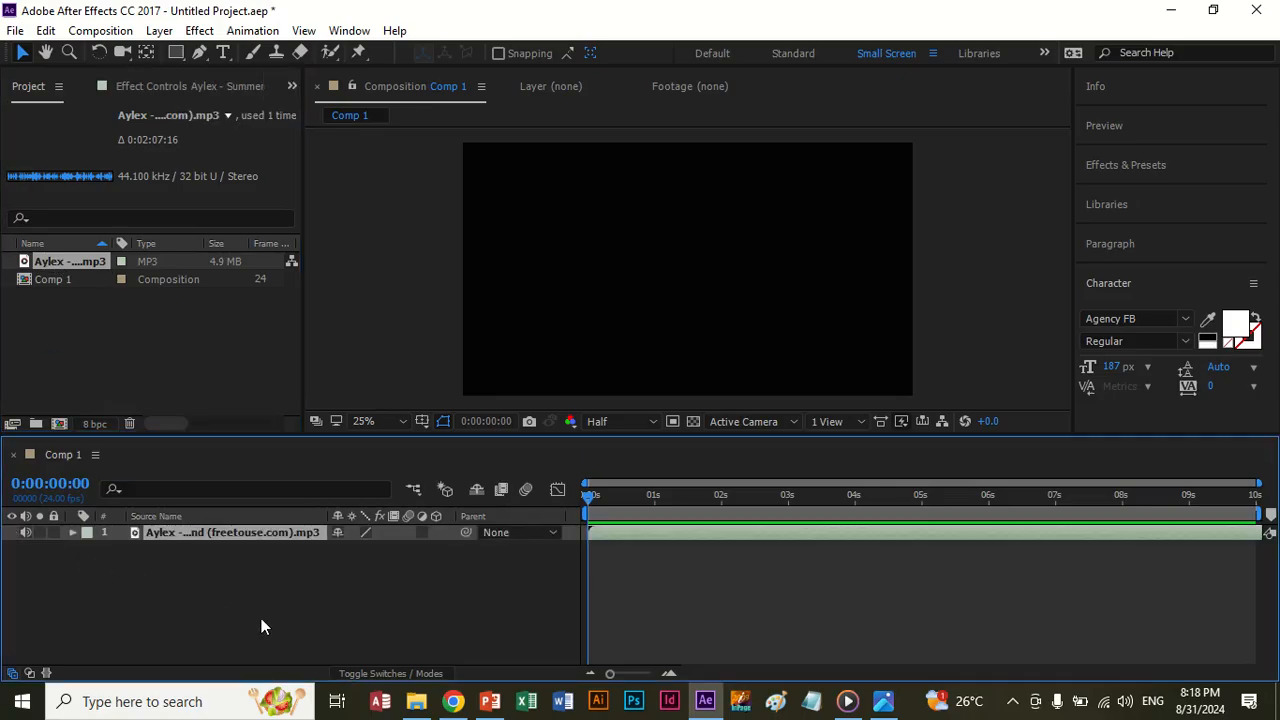
Step: Play the audio layer briefly and reveal its waveform in the timeline
key(space)
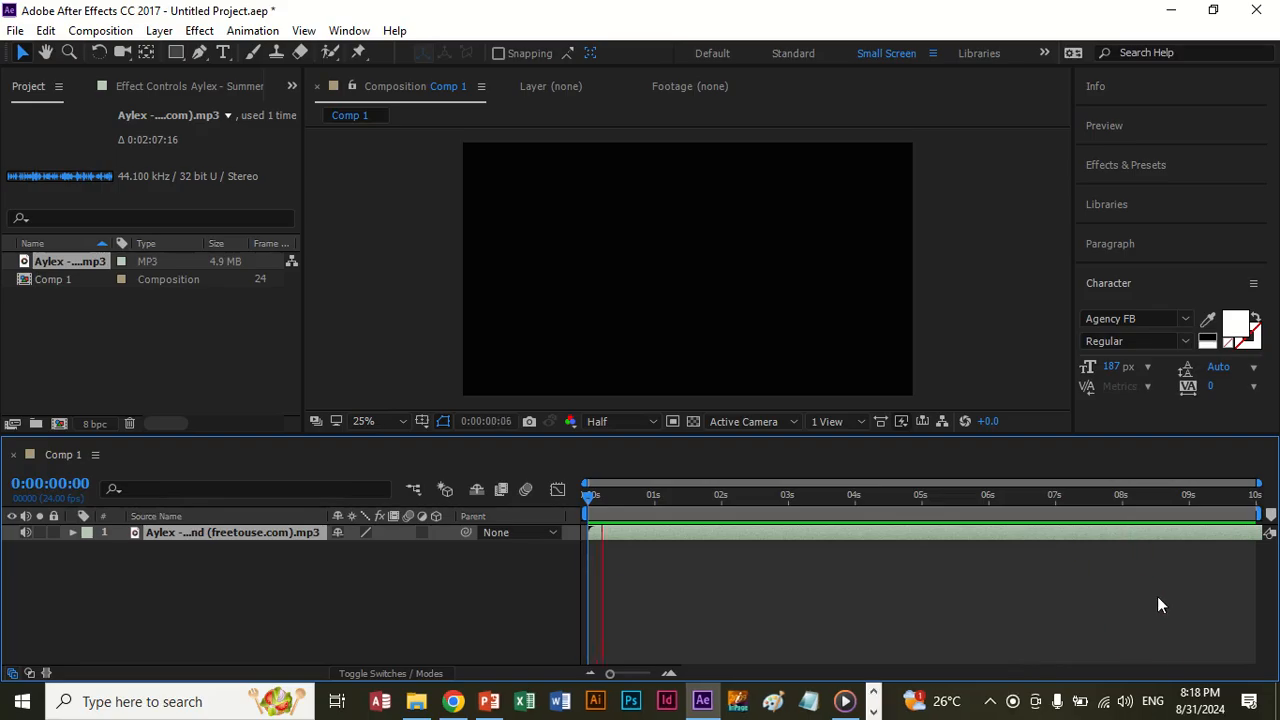
key(space)
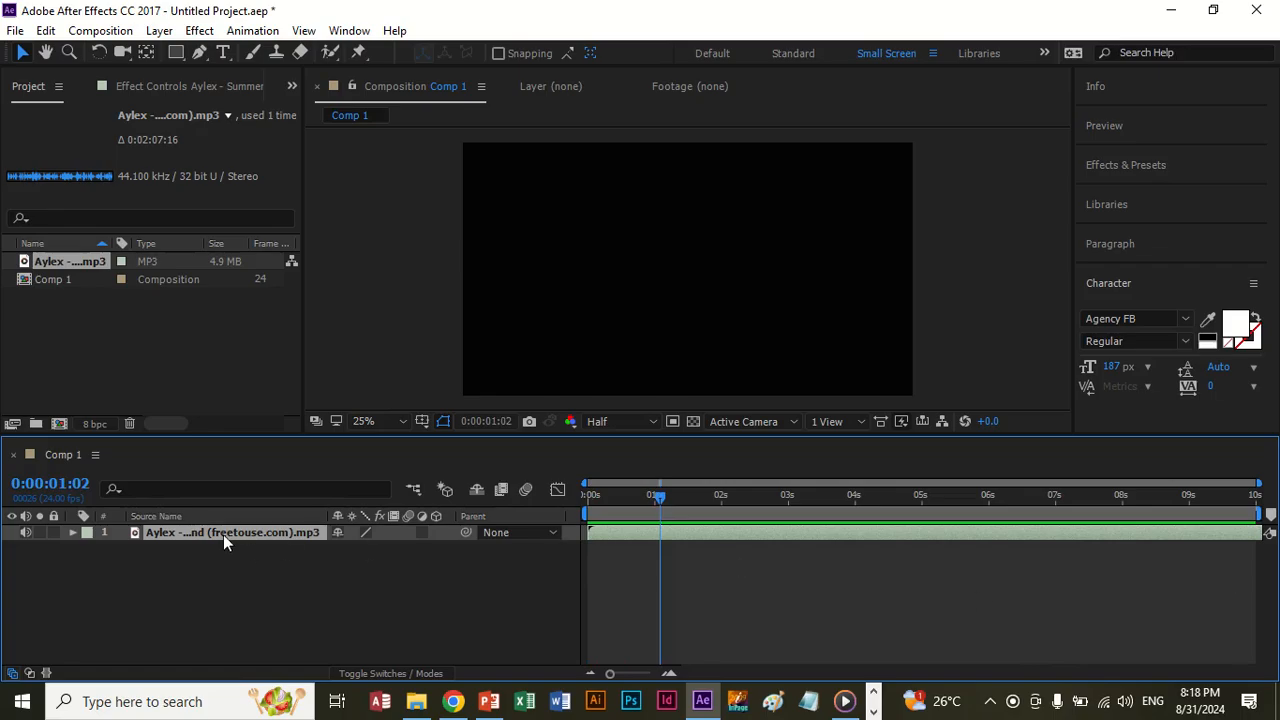
key(l)
key(l)
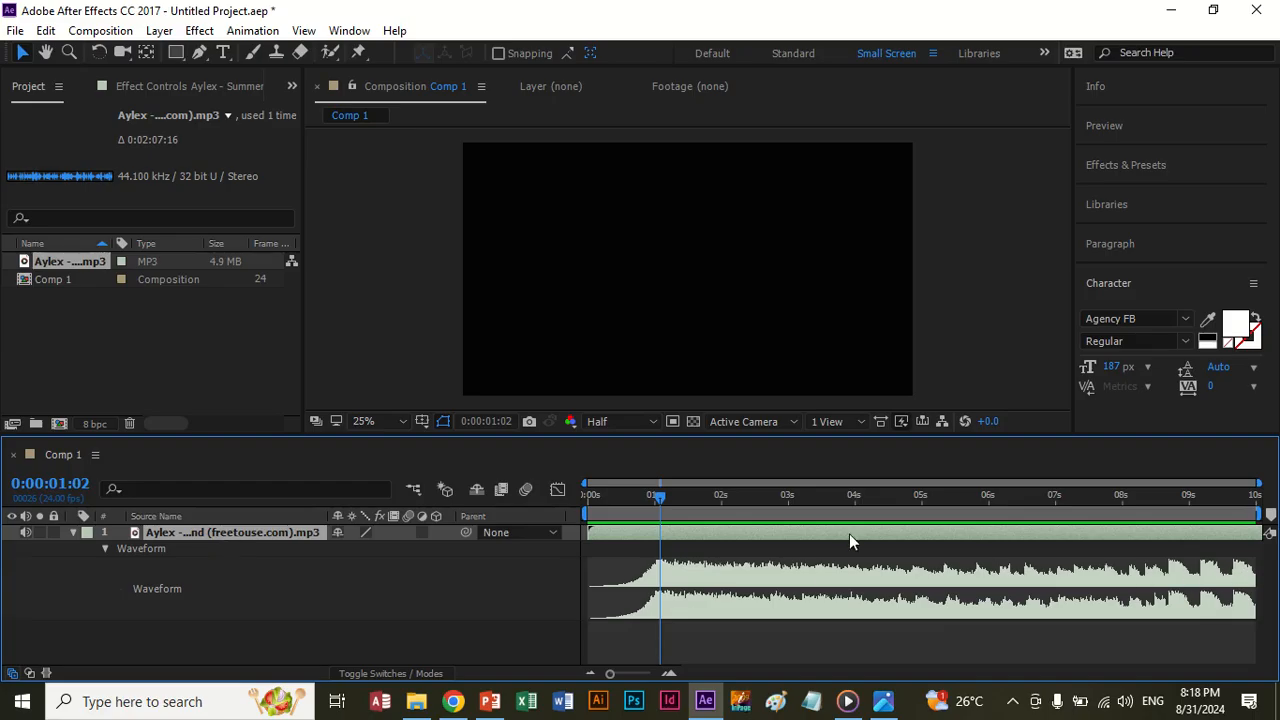
Step: Shift the audio layer earlier in time so Comp 1 starts past the quiet intro, and play it back to check
drag(848, 533, 668, 534)
drag(757, 535, 606, 530)
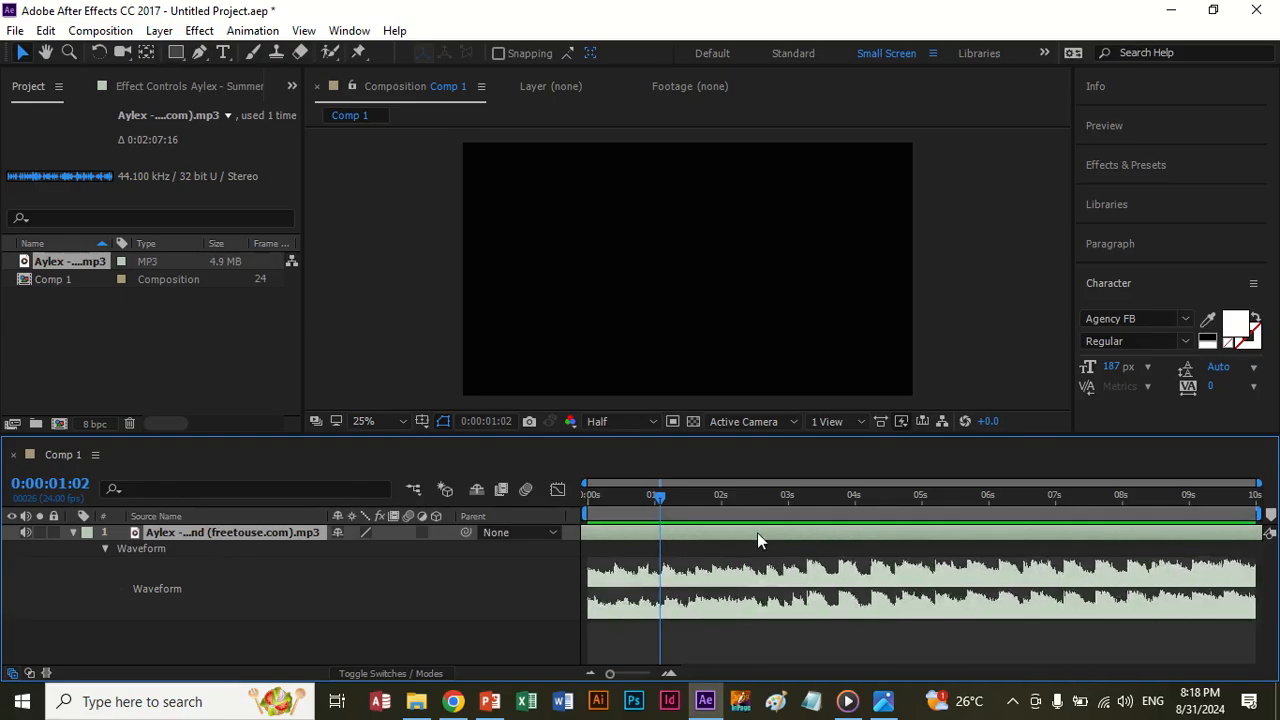
drag(757, 540, 631, 533)
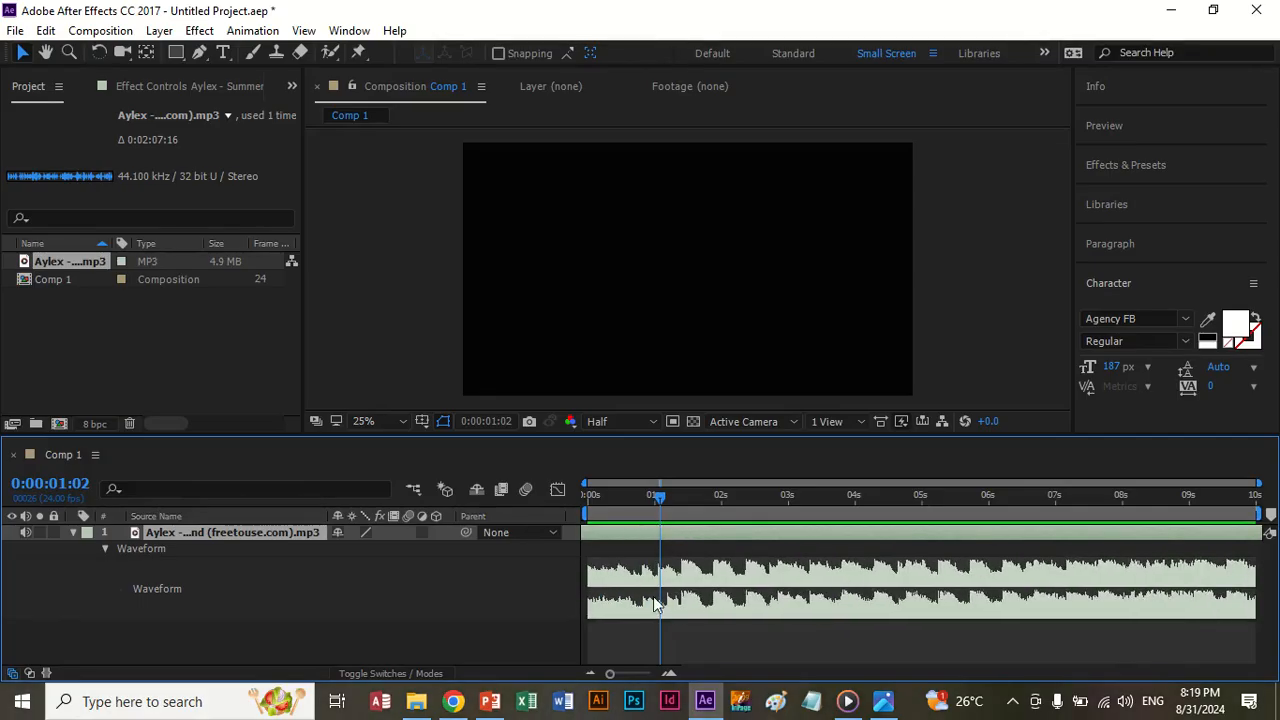
key(space)
key(space)
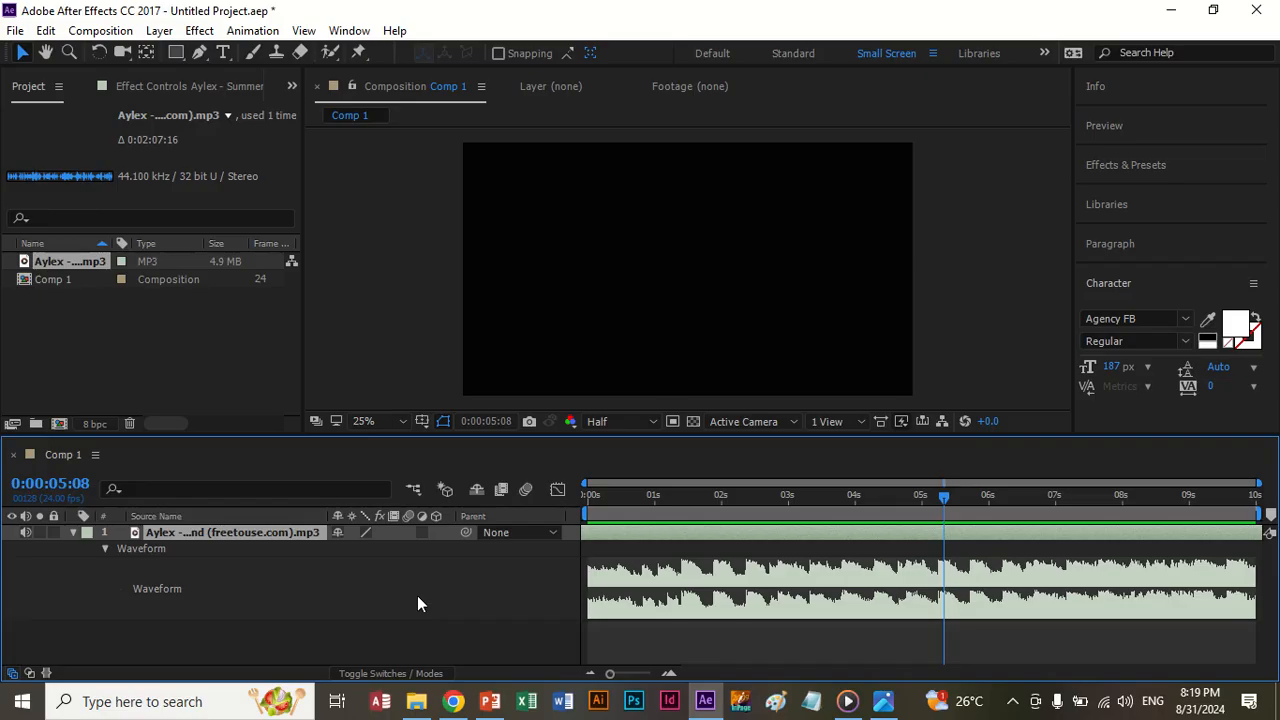
Step: Examine the audio layer's Audio Levels and waveform, placing the playhead at 0:00:04:02, and collapse the layer's properties
key(l)
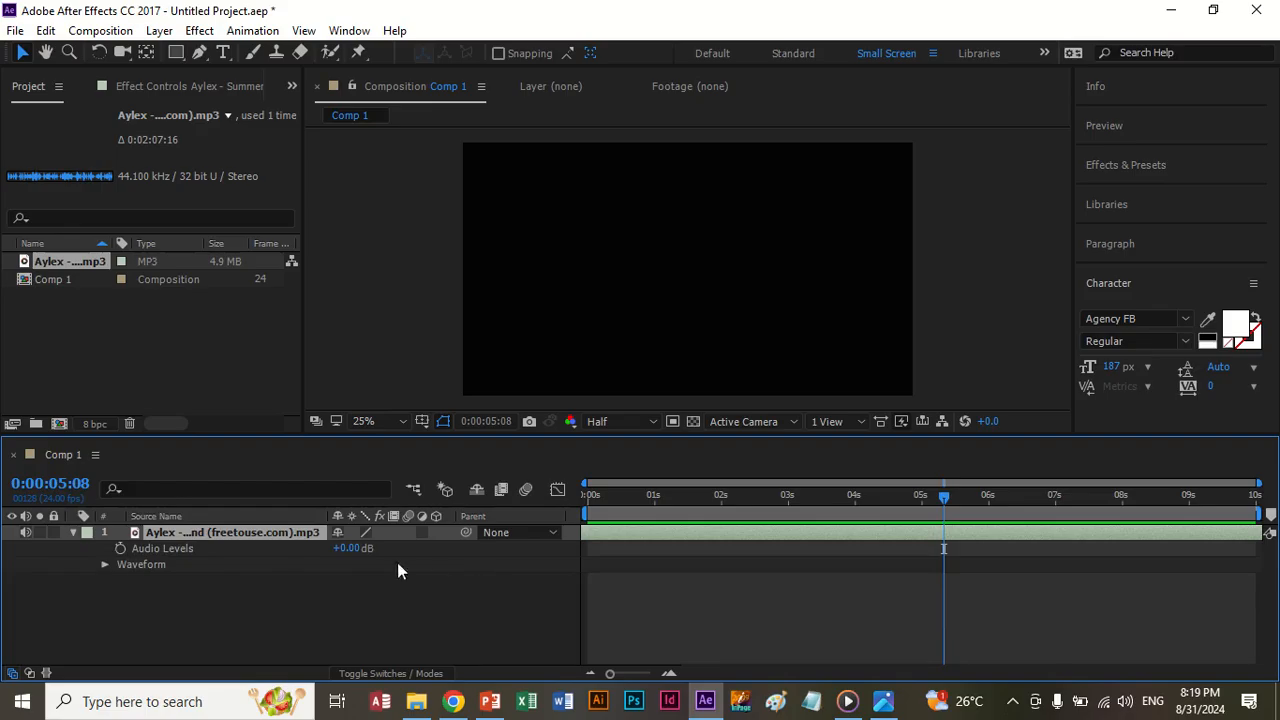
click(105, 565)
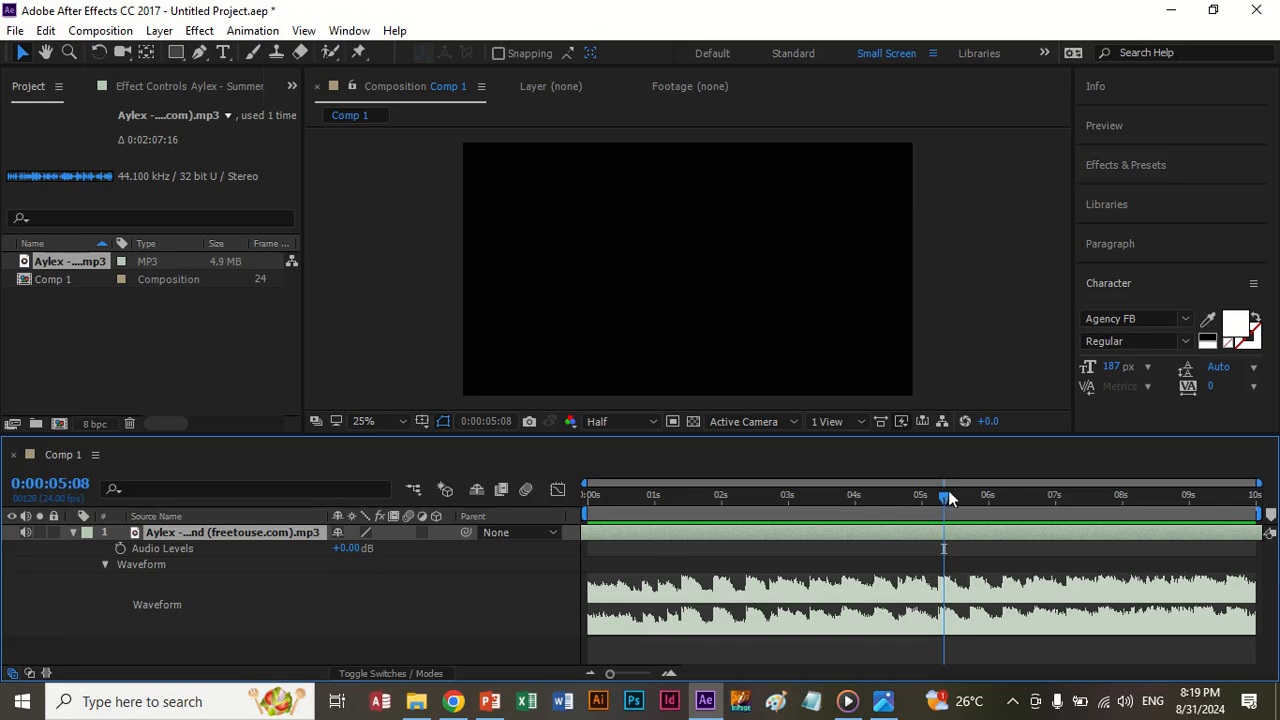
drag(948, 497, 860, 547)
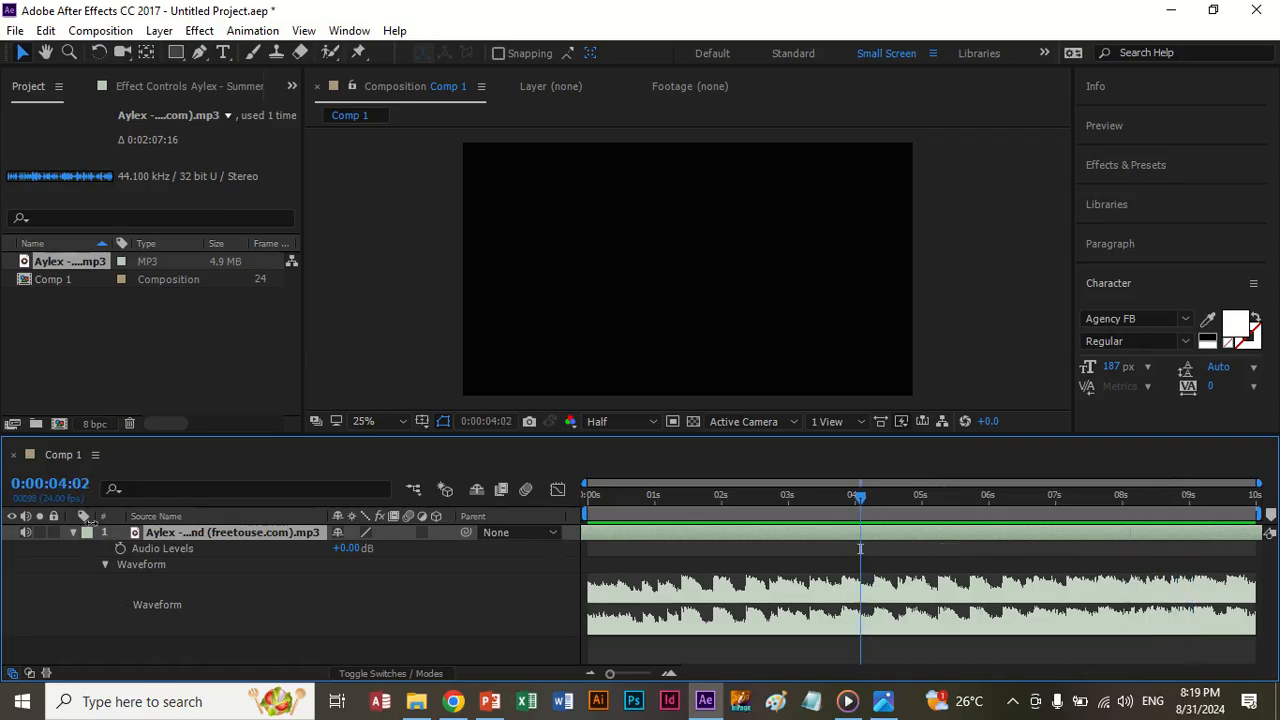
click(72, 533)
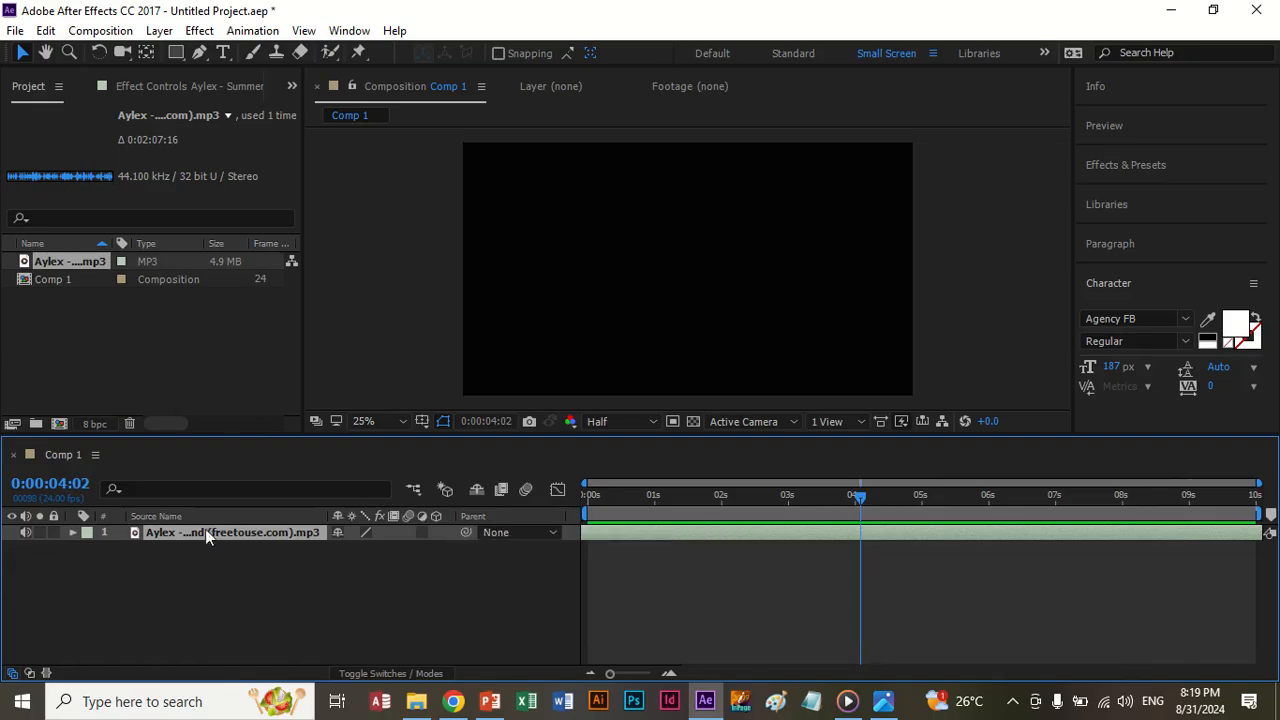
Step: Add a black 1920 × 1080 px solid layer above the audio layer in Comp 1
right_click(212, 598)
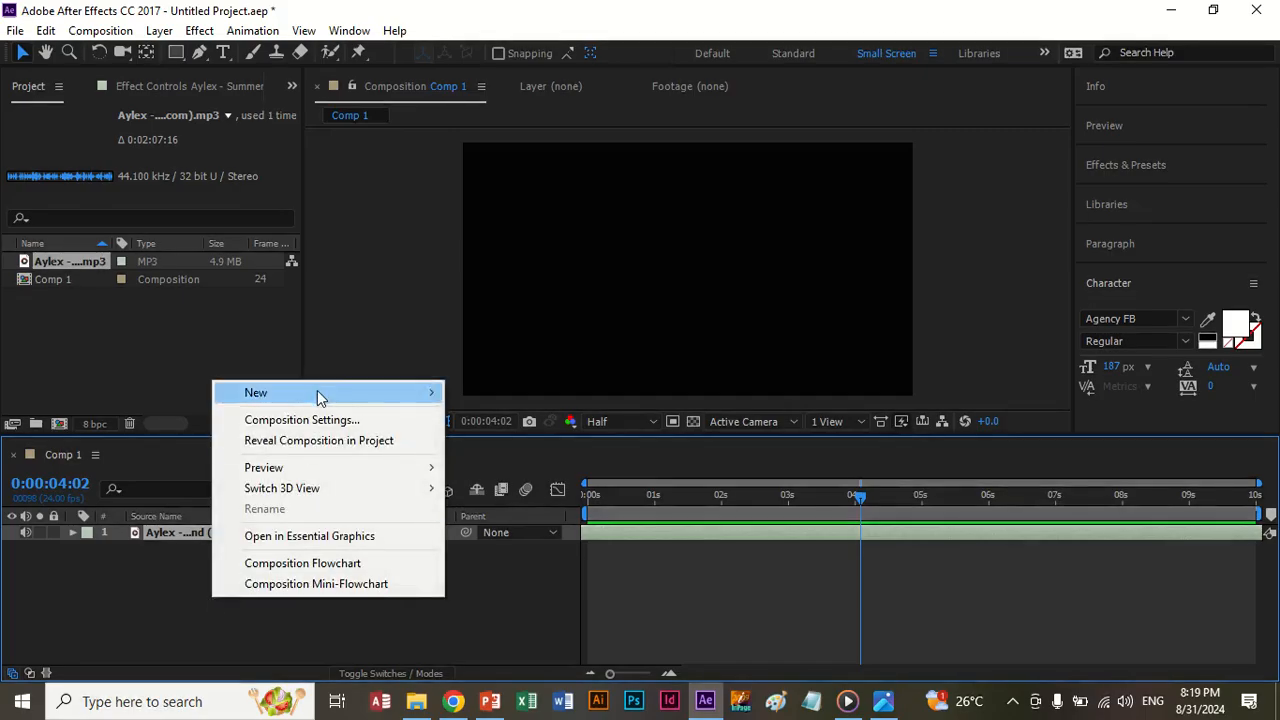
mouse_move(317, 392)
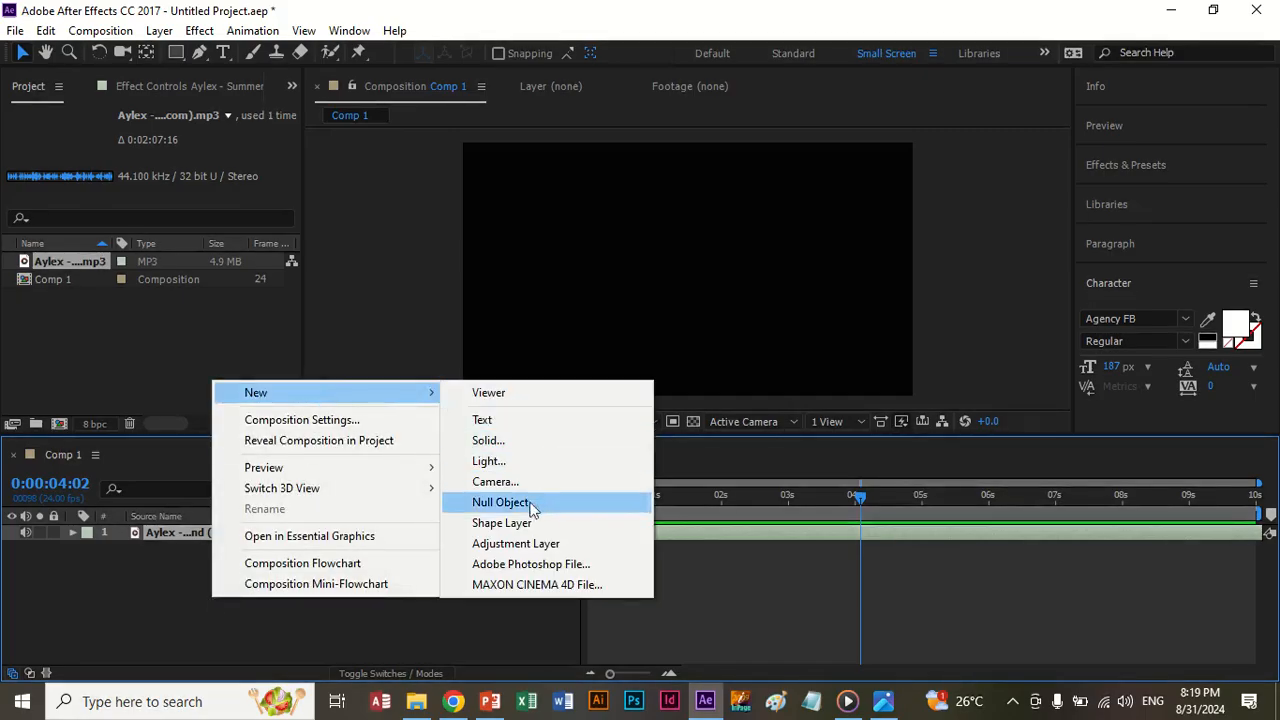
click(517, 443)
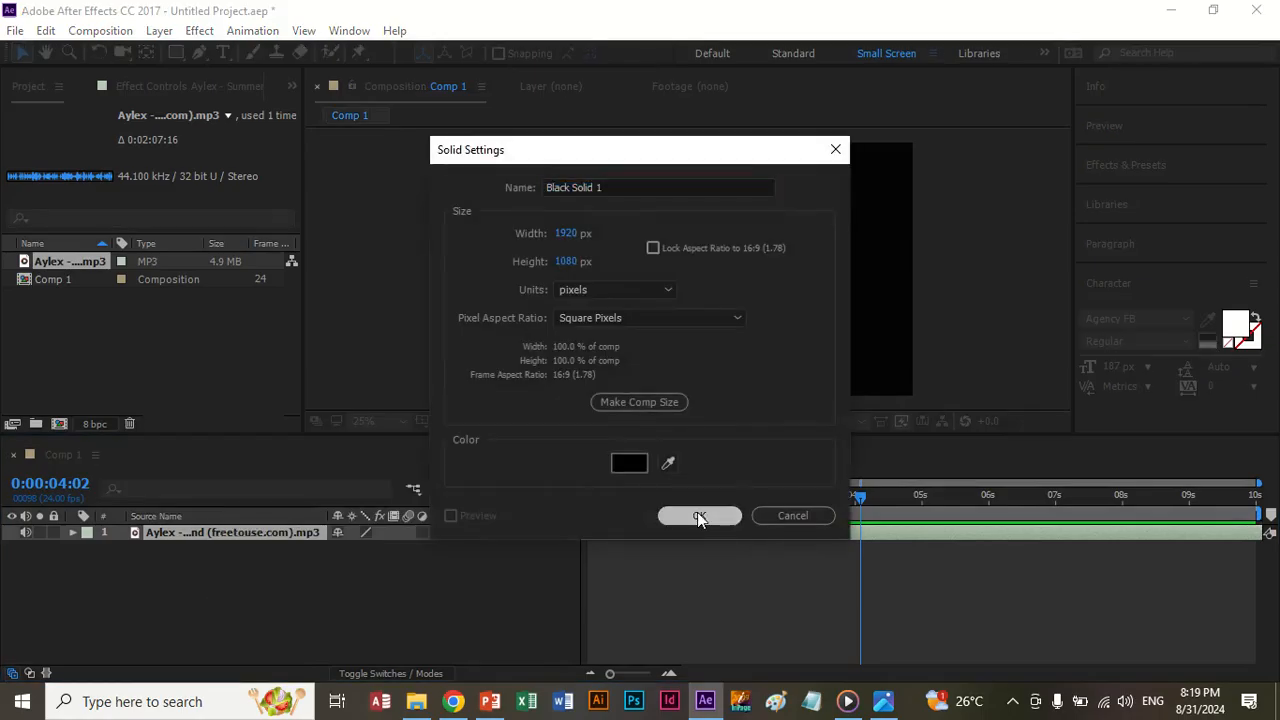
click(699, 516)
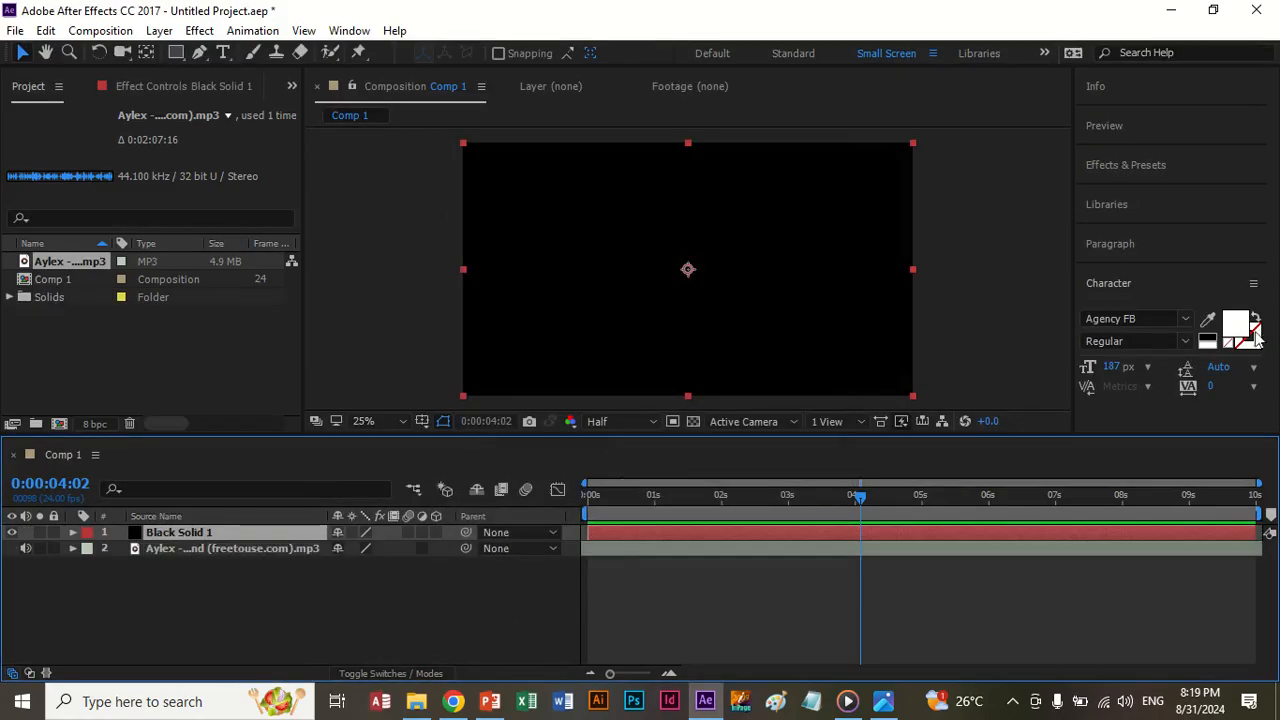
Step: Find the Audio Spectrum effect by searching for "audi" and apply it to the black solid
click(1127, 166)
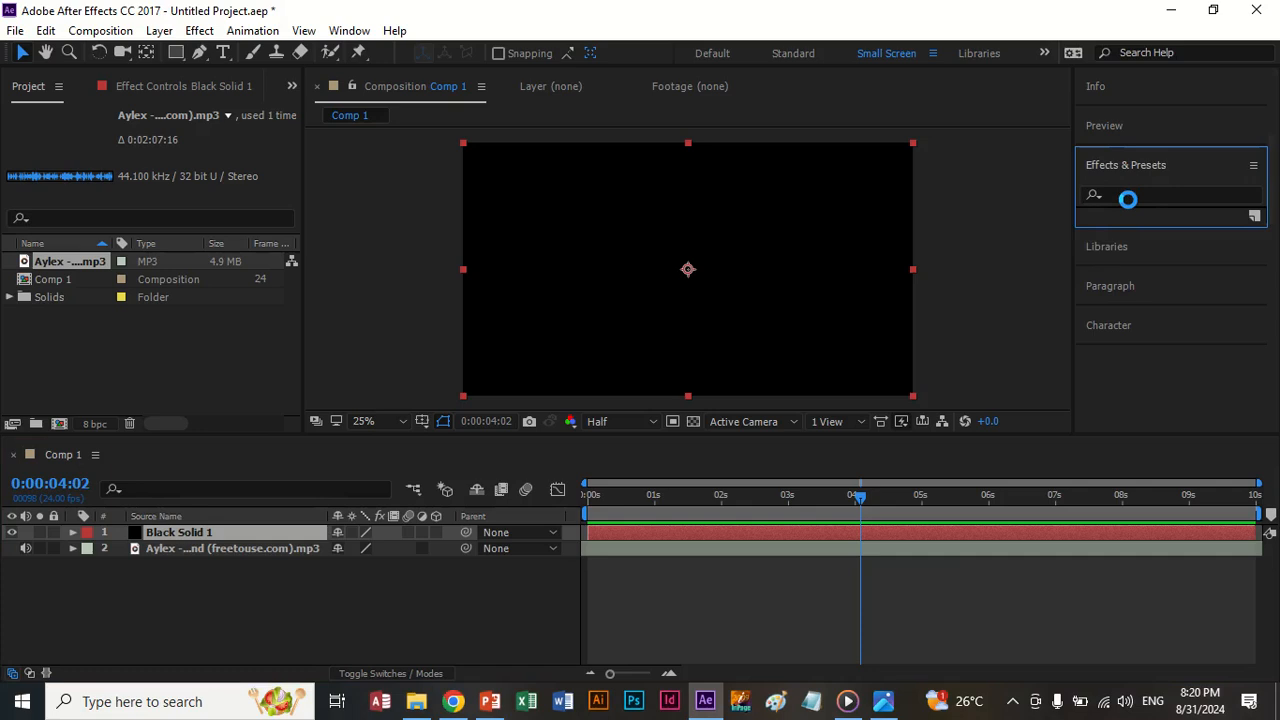
click(1127, 198)
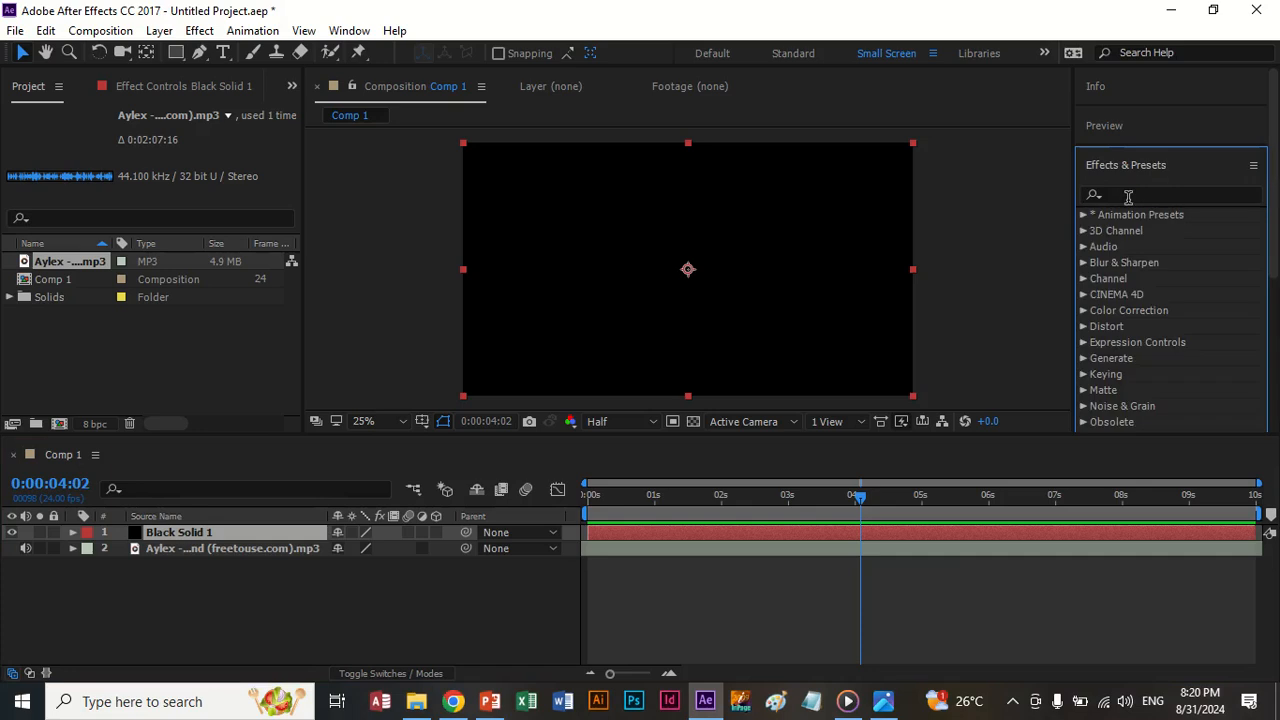
click(1128, 197)
text(audi)
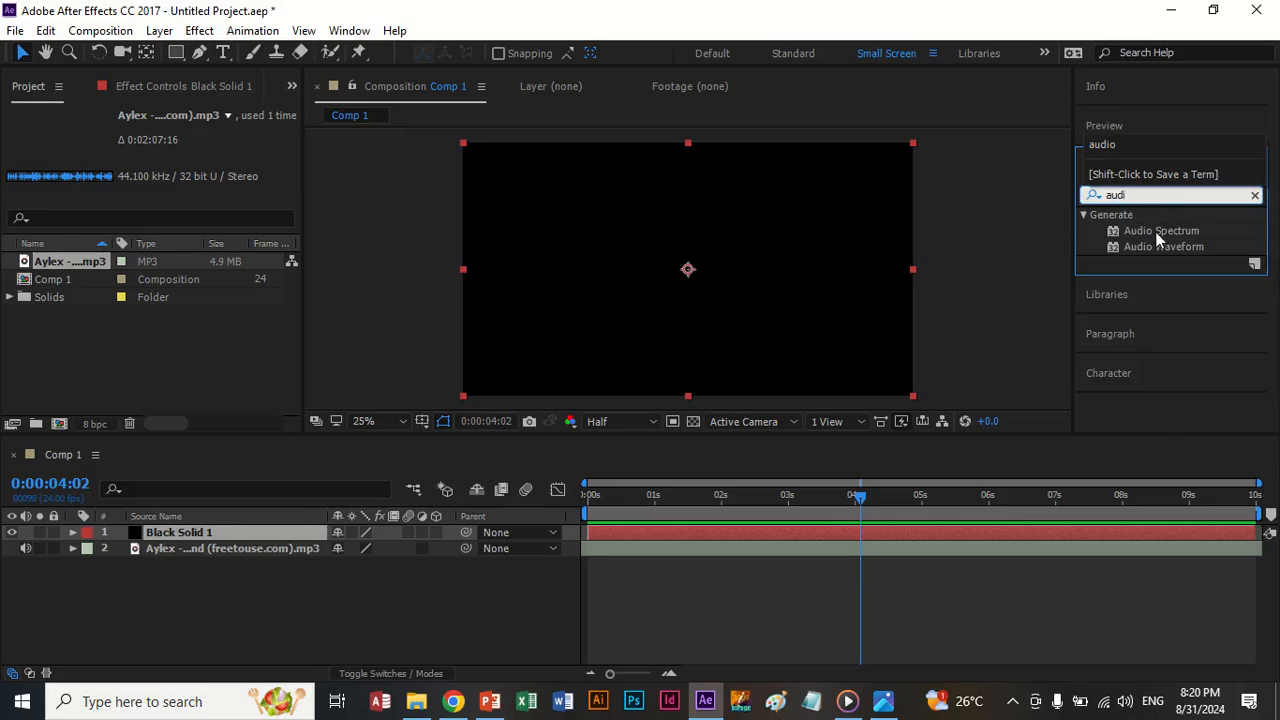
click(1155, 231)
drag(1149, 230, 717, 312)
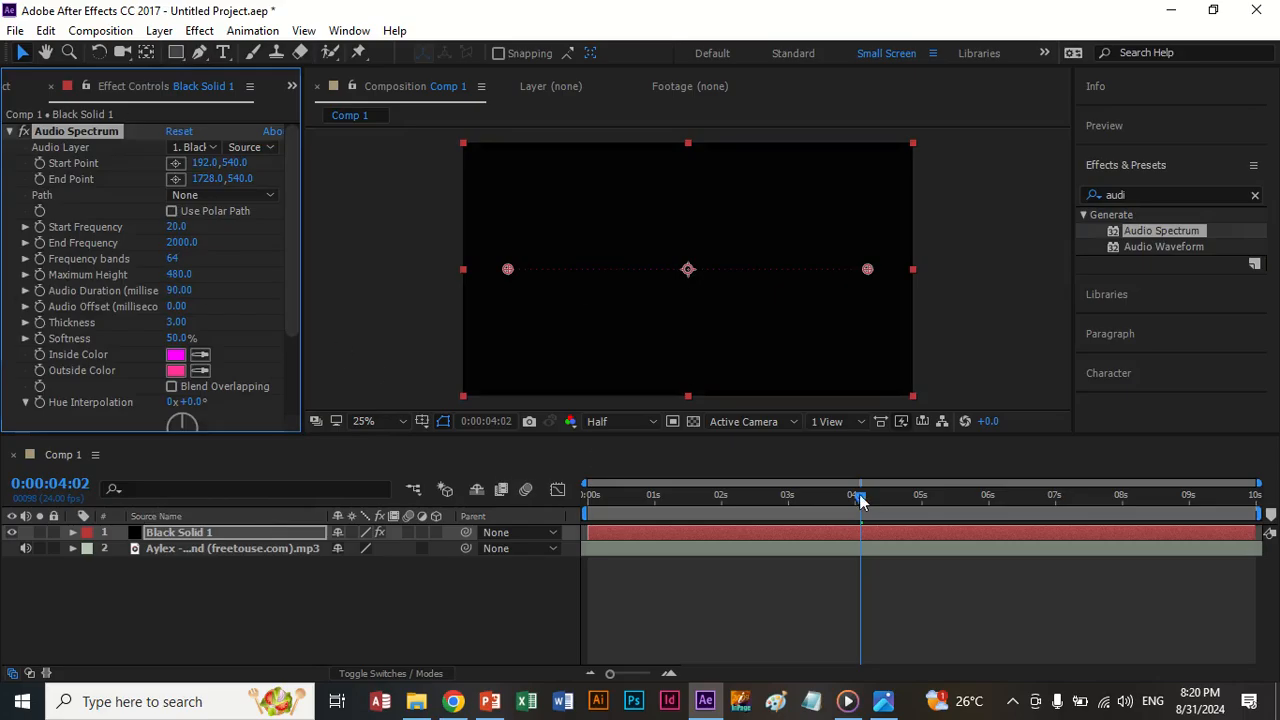
Step: Preview the solid's default Audio Spectrum from the start of Comp 1
drag(861, 498, 500, 548)
key(space)
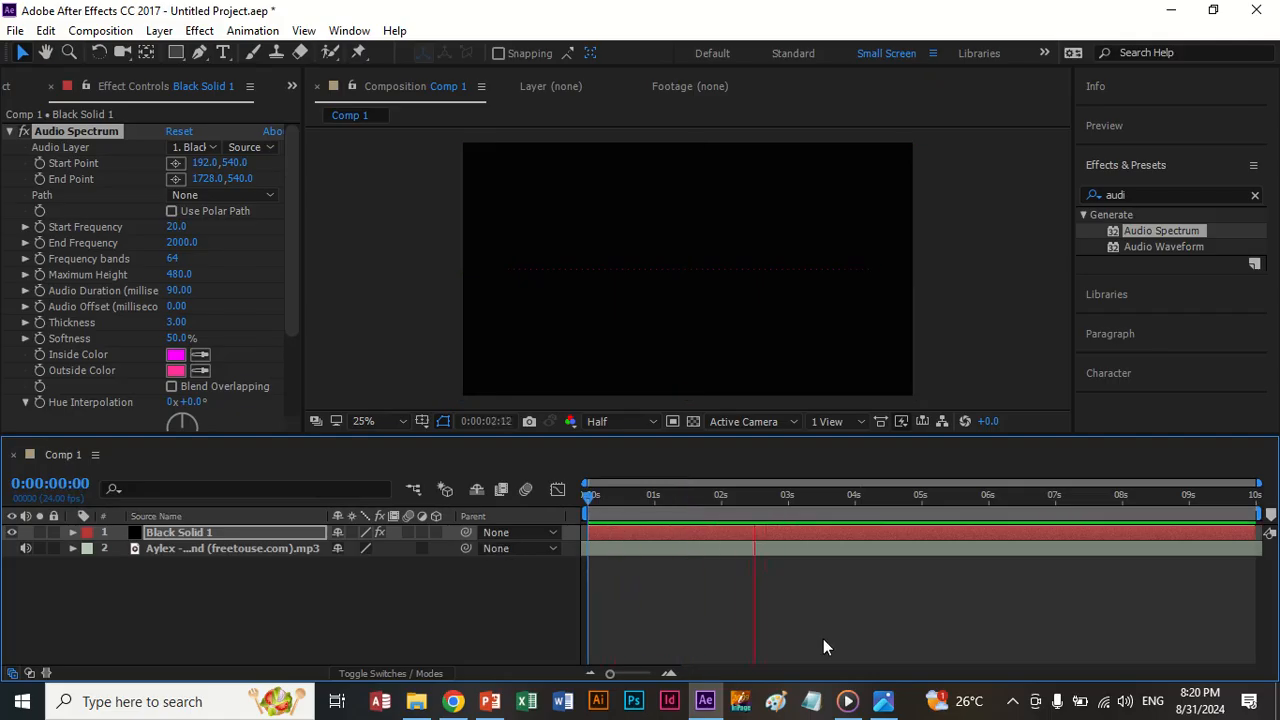
key(space)
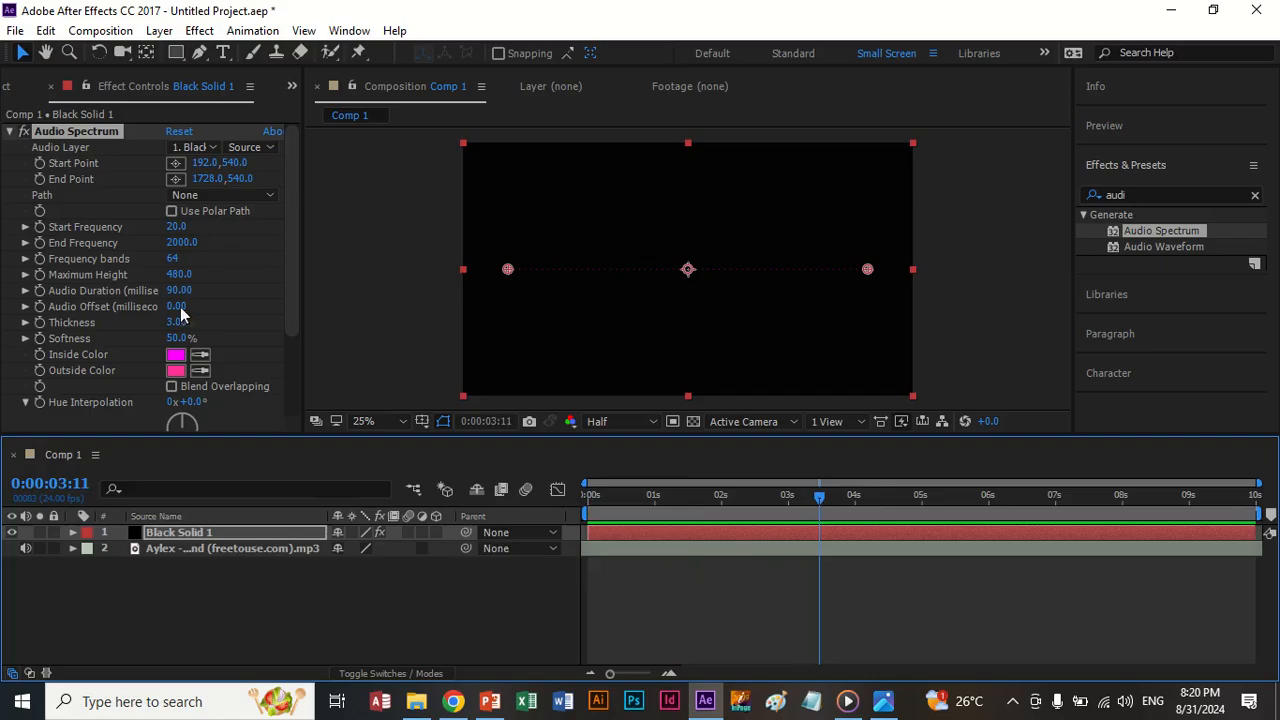
Step: Set the Audio Spectrum's Audio Layer to the Summer Sound MP3 and preview the result
click(81, 127)
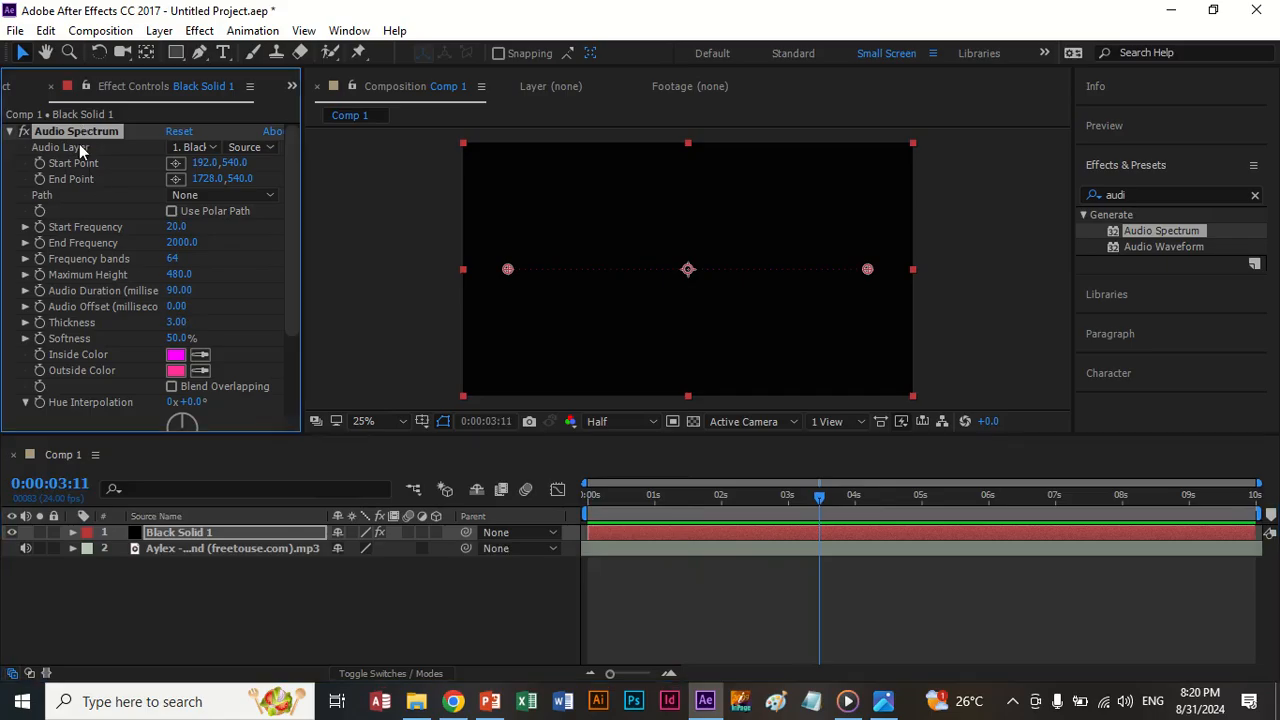
click(212, 147)
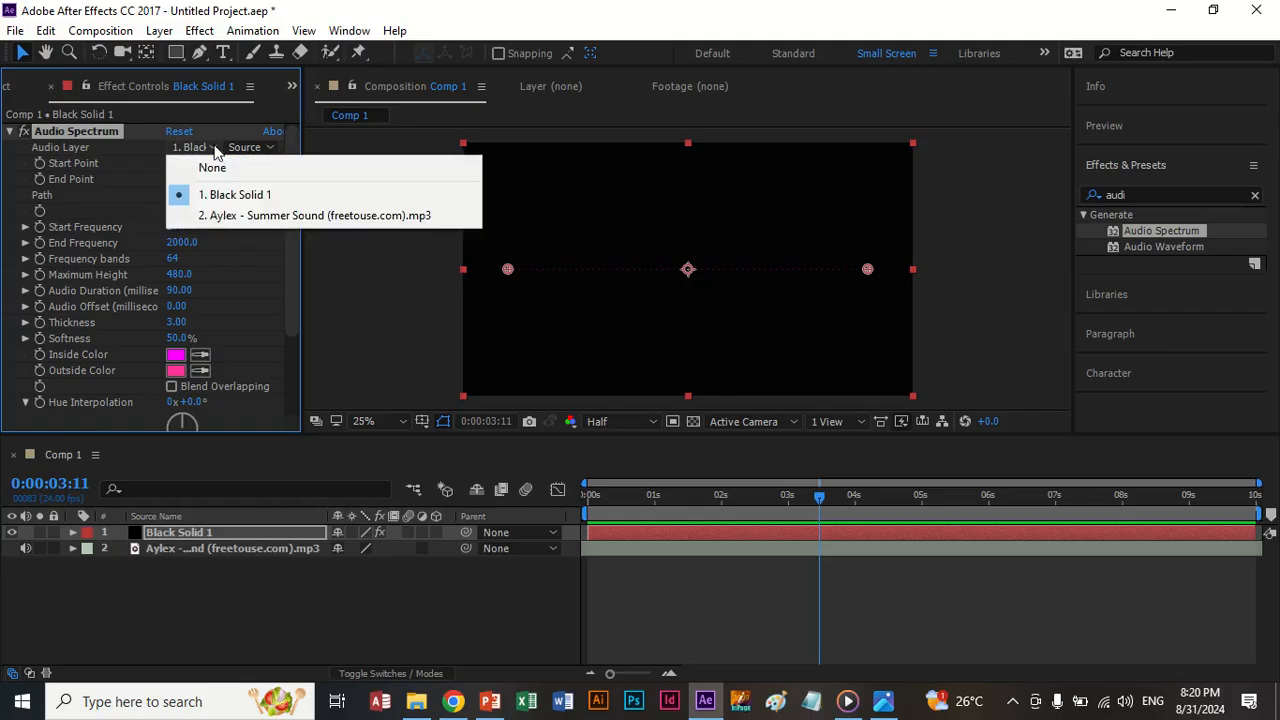
click(220, 216)
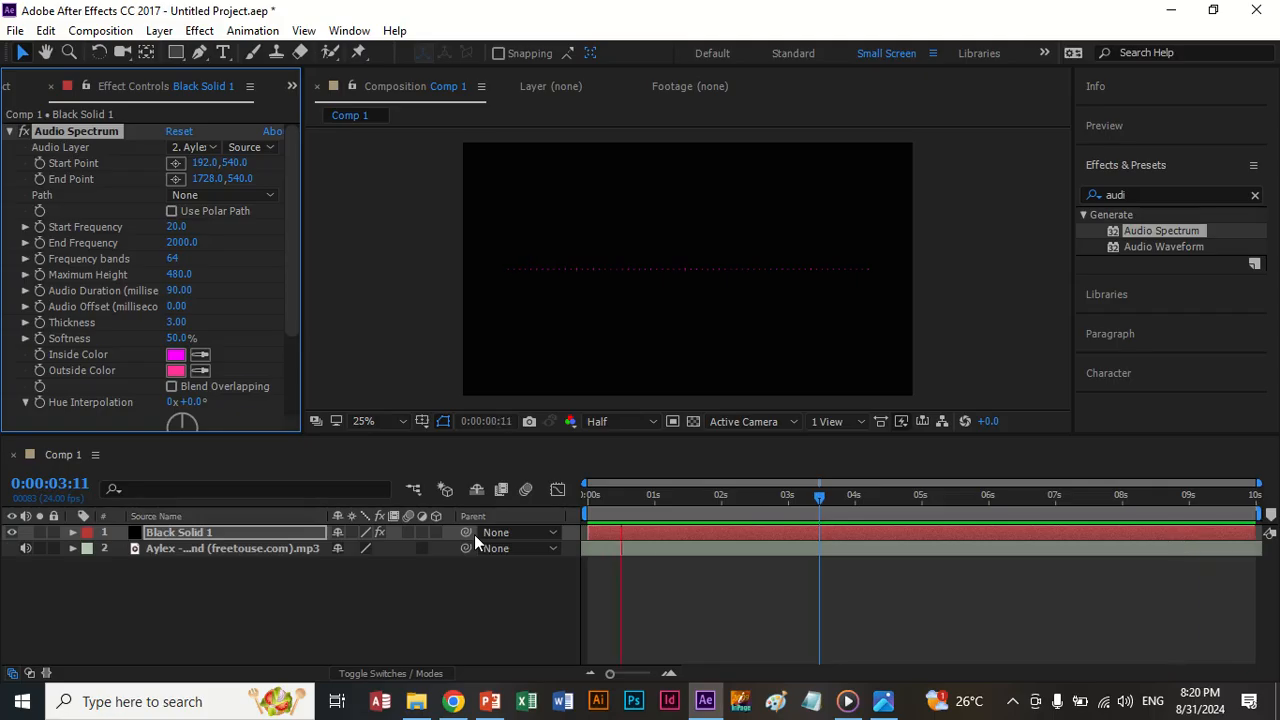
key(space)
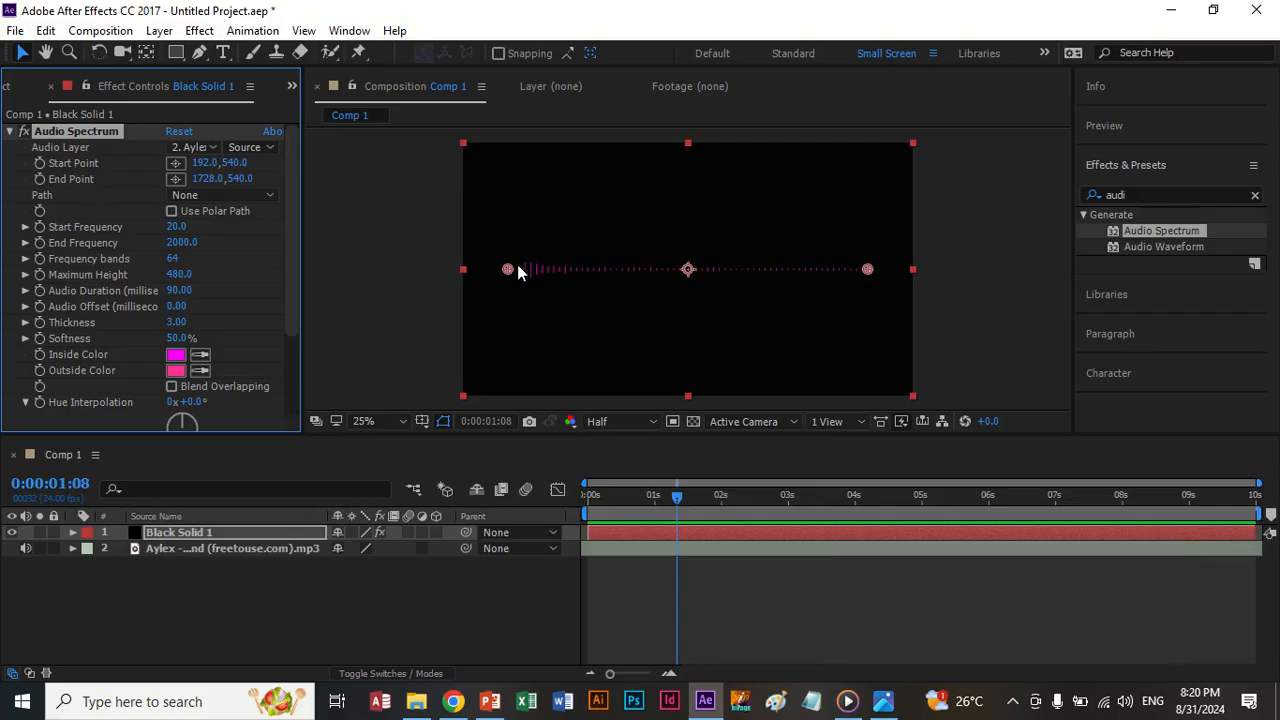
Step: Tilt the spectrum by moving its start point to about 196, 760 and end point to about 1684, 376, previewing each change
drag(508, 269, 509, 293)
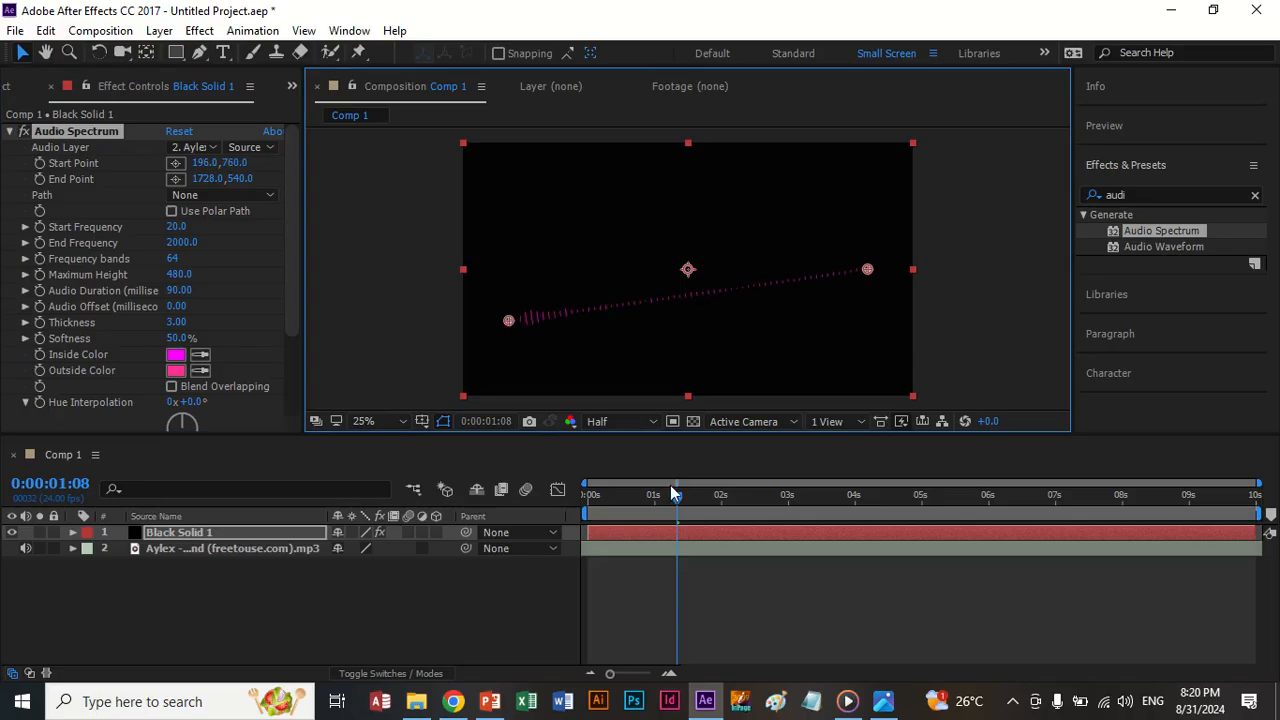
key(space)
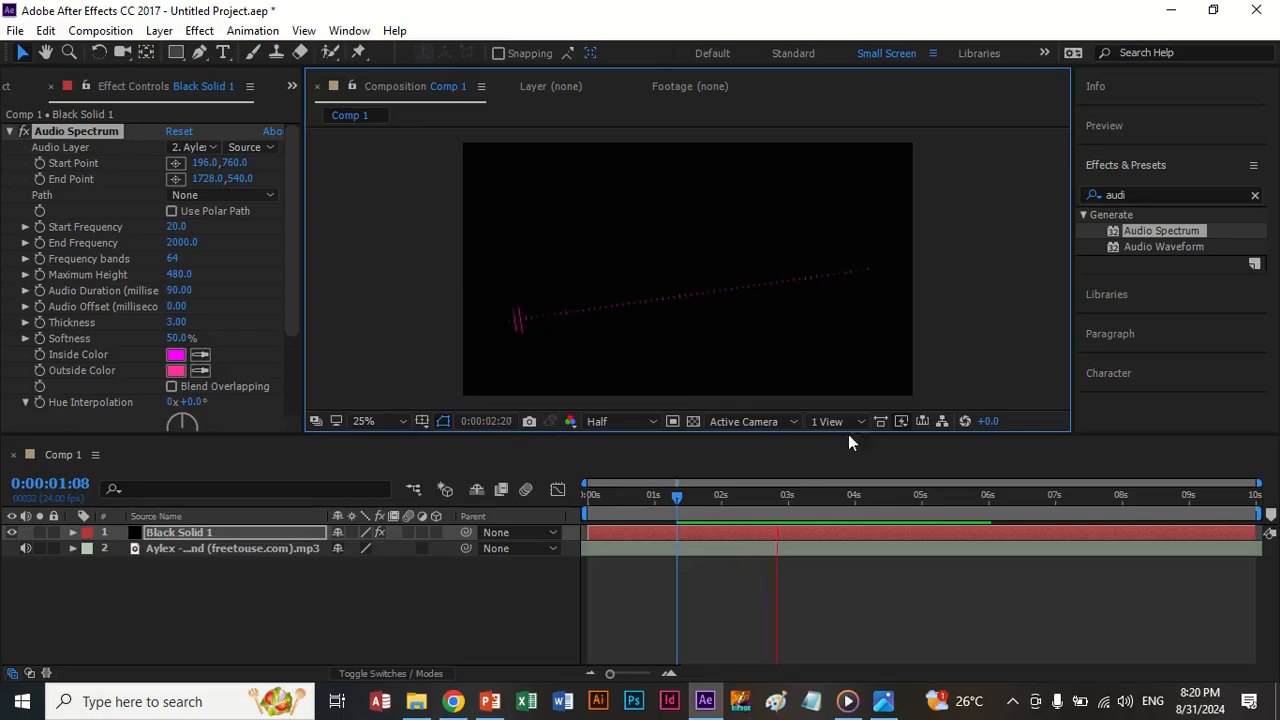
key(space)
drag(867, 271, 856, 231)
key(ctrl+shift+h)
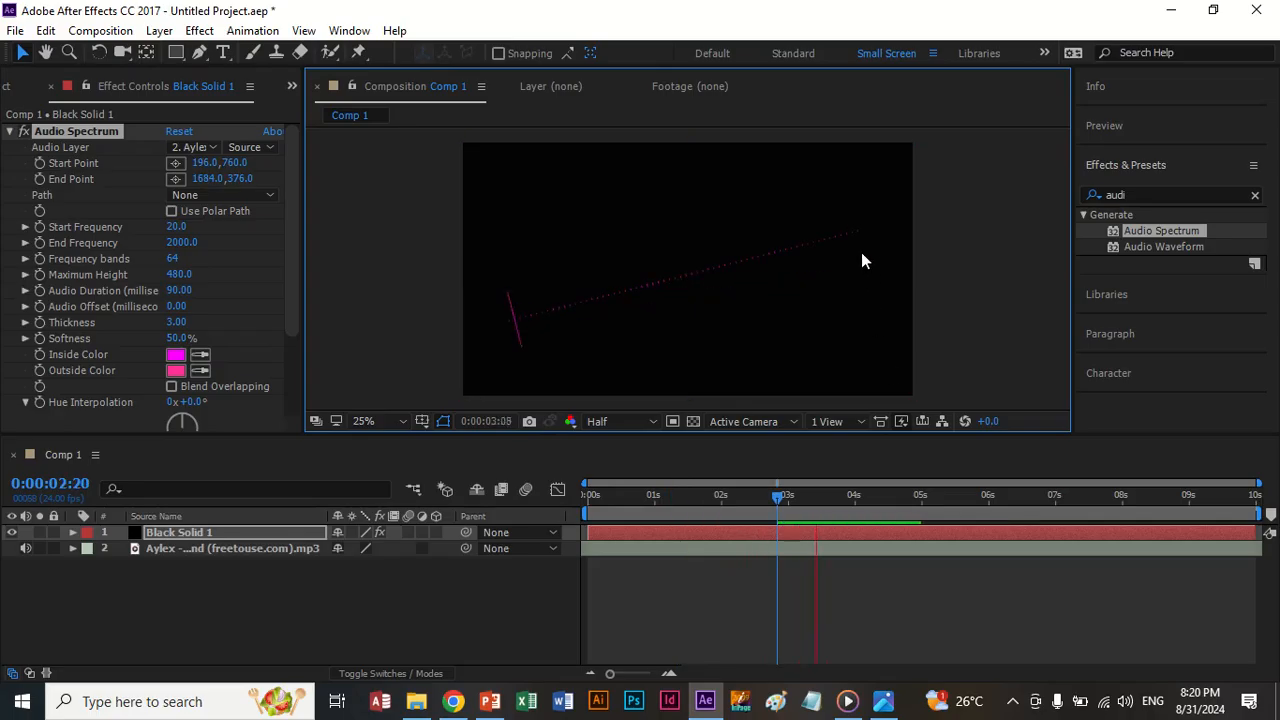
key(space)
Step: Roughly level the spectrum with its end point at about 1720, 560 and start point at about 160, 548
drag(857, 231, 868, 276)
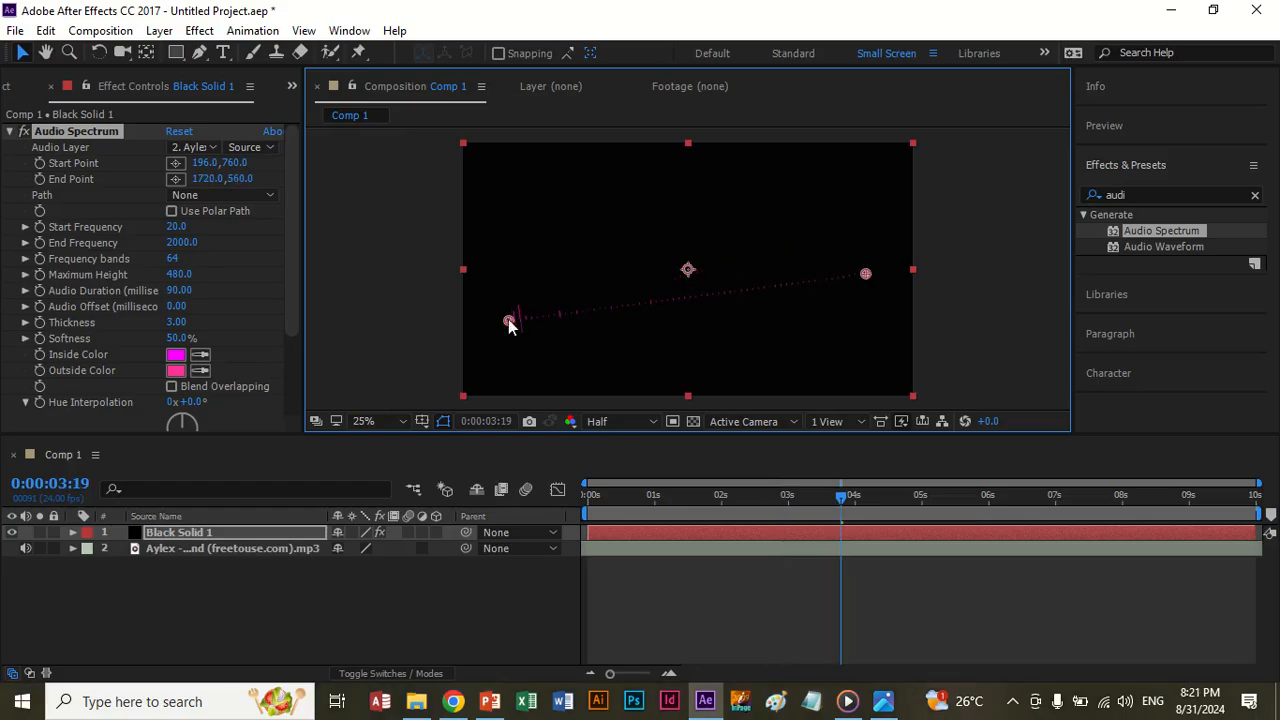
drag(509, 323, 496, 280)
drag(503, 285, 500, 271)
Step: Enable keyframing for Start Point at 0:00:00:00 and set it to about 186, 672
drag(838, 505, 579, 509)
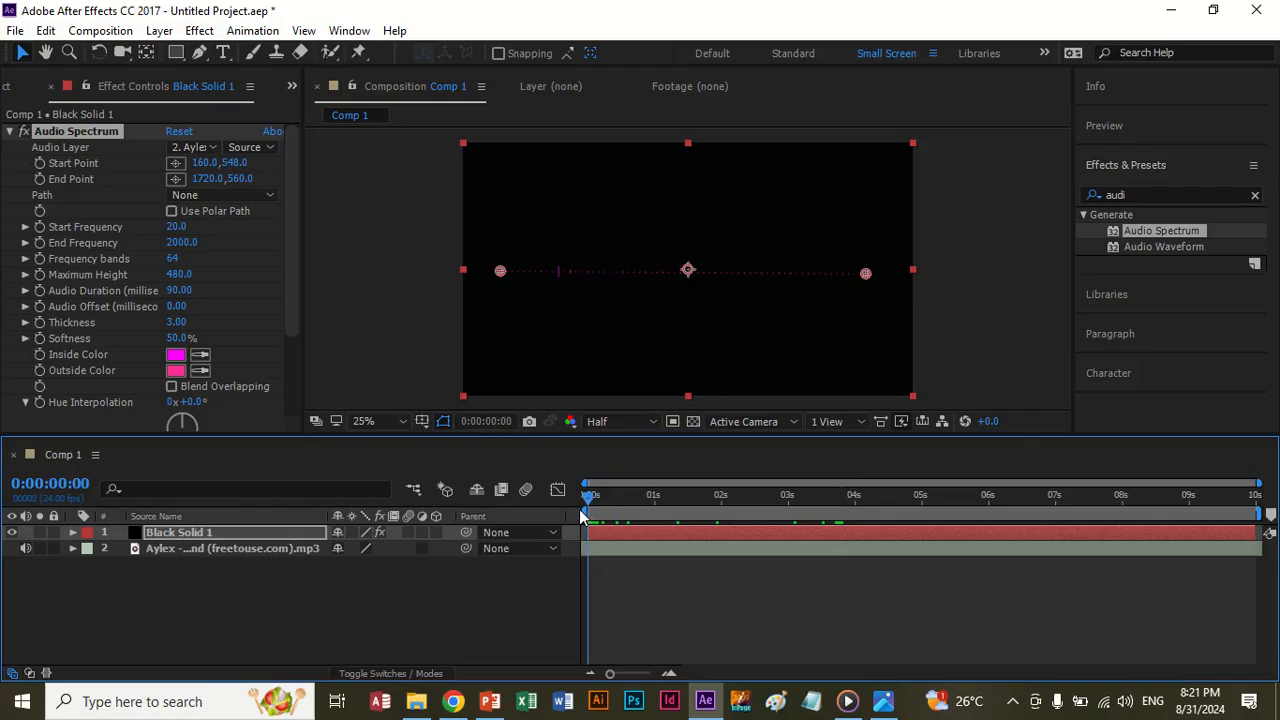
click(40, 164)
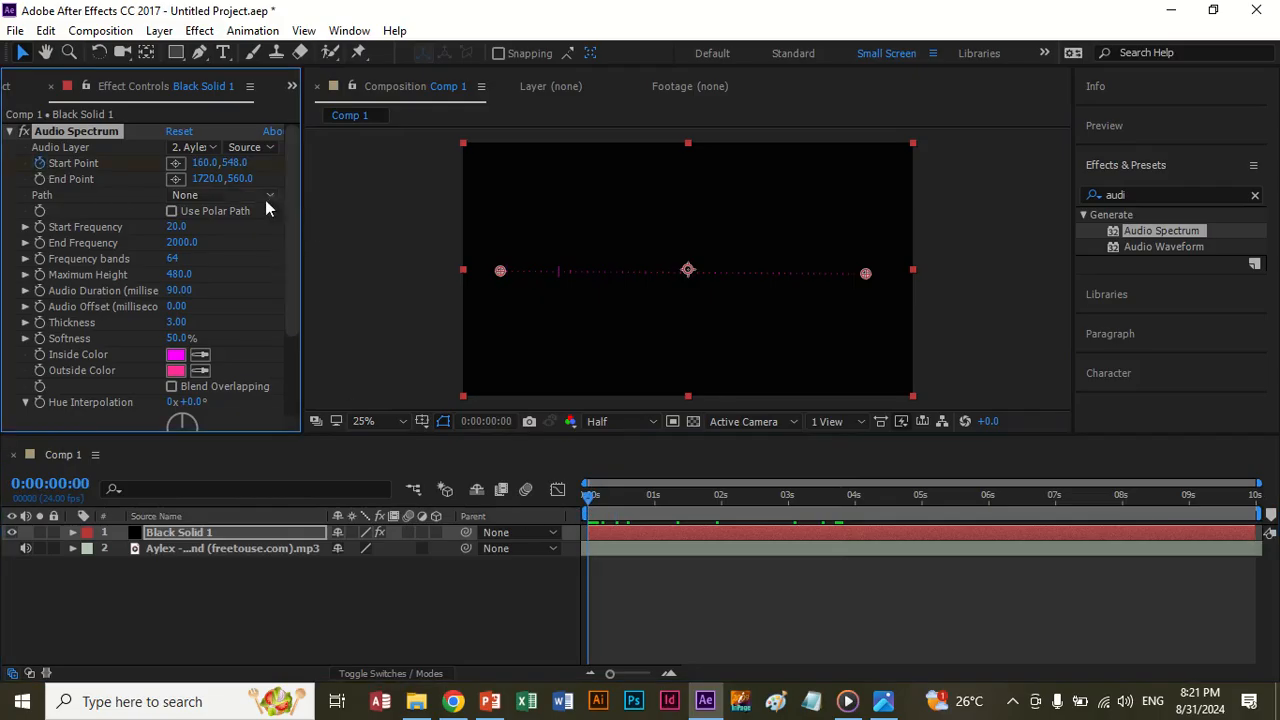
drag(205, 163, 335, 184)
Step: At 0:00:02:00, enable End Point keyframing with a value of about 1676, 682 and set Start Point to about 288, 822
drag(589, 500, 726, 503)
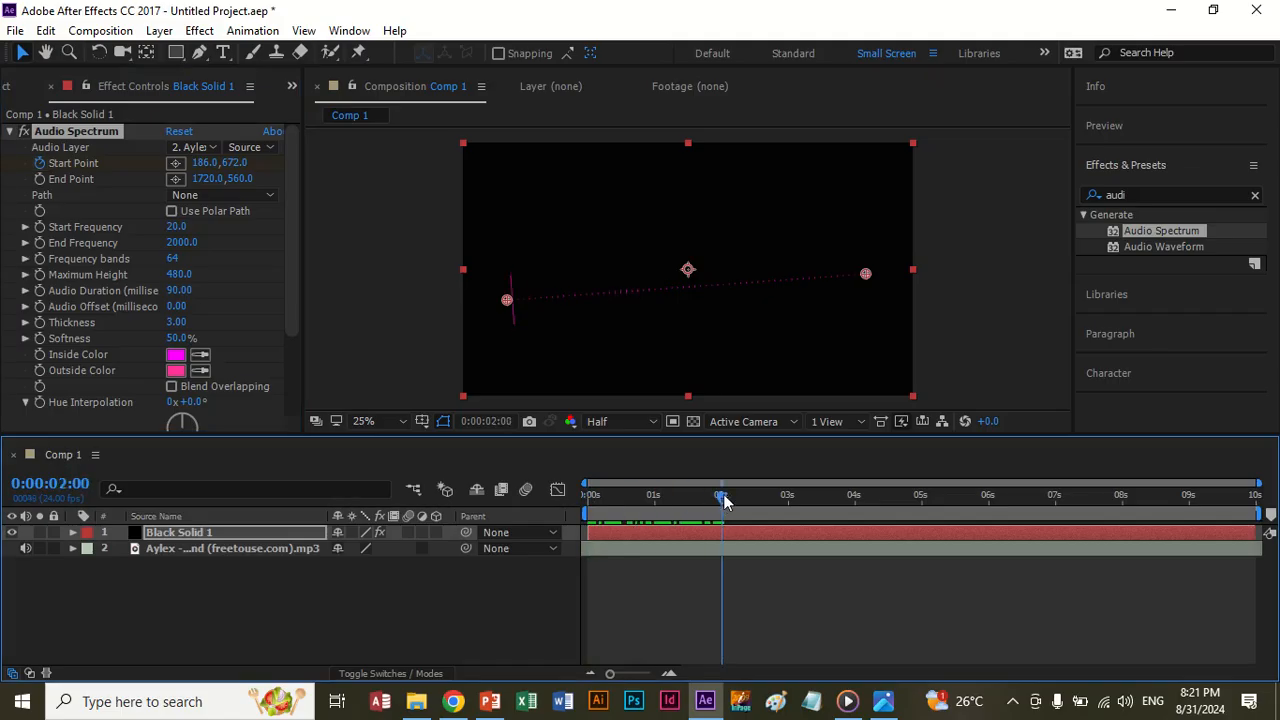
click(42, 180)
drag(208, 181, 317, 210)
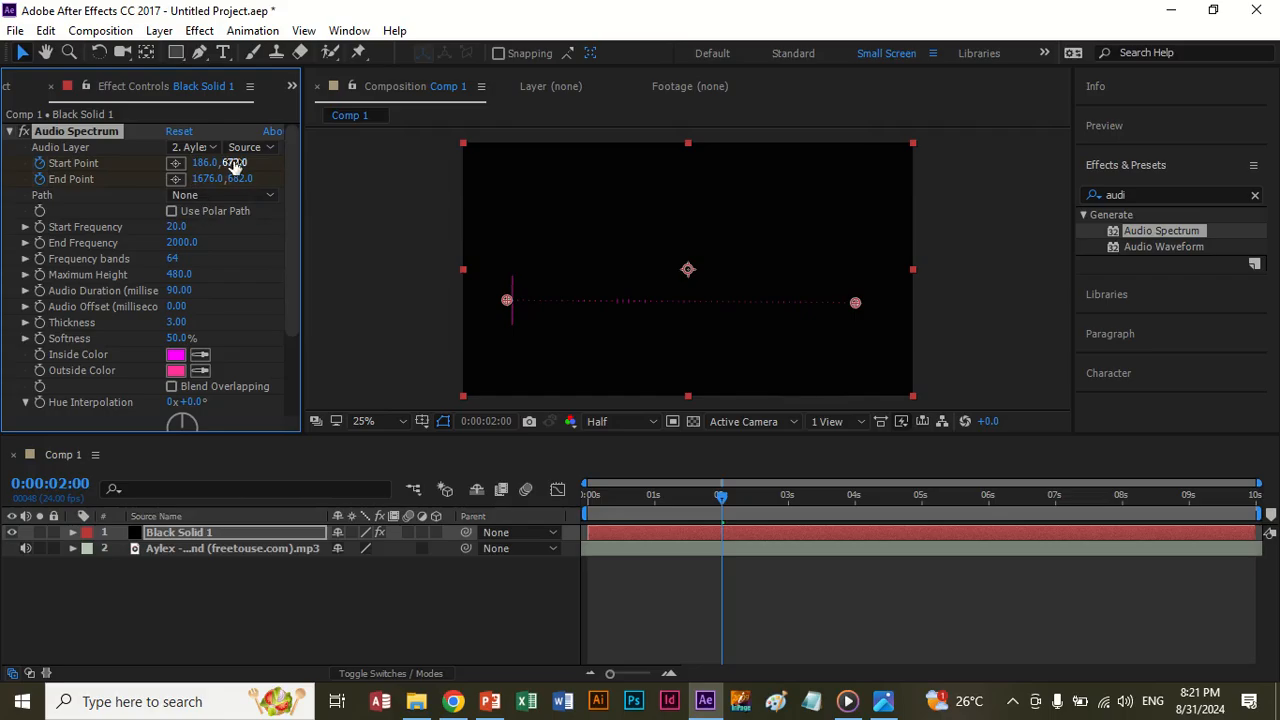
drag(235, 166, 303, 217)
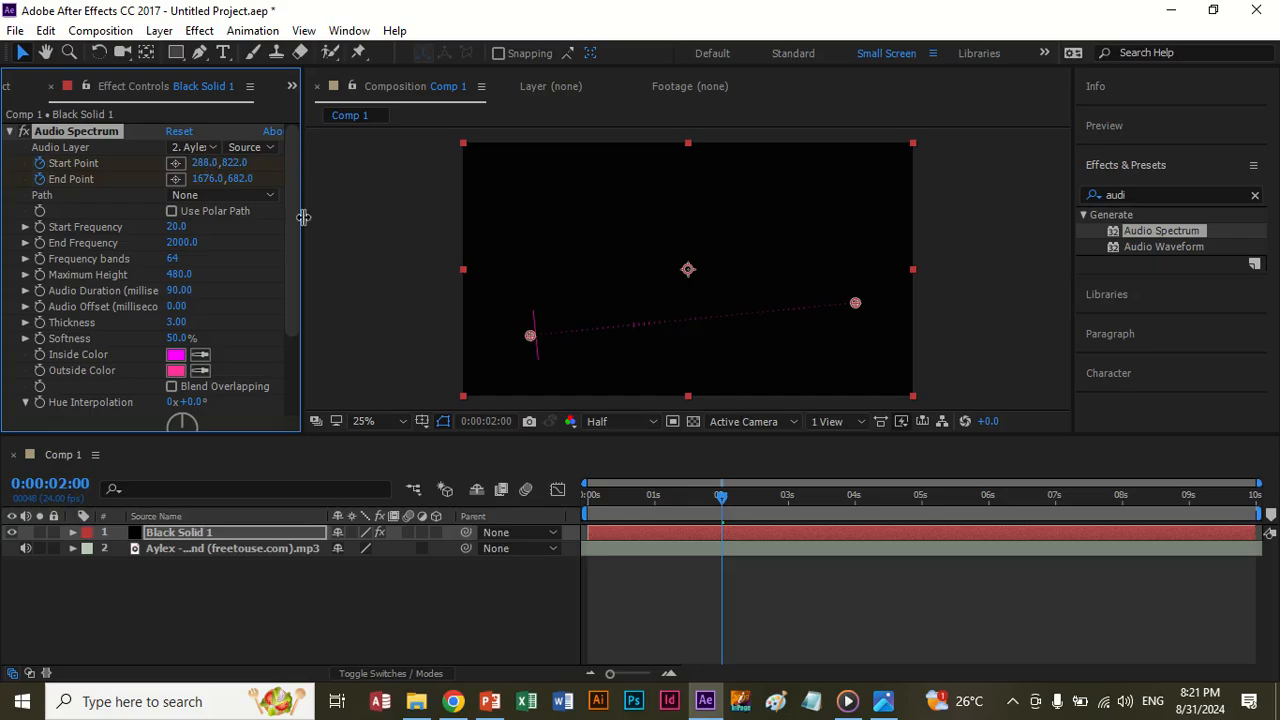
Step: Preview the moving spectrum line from the start of Comp 1
drag(722, 497, 537, 502)
key(space)
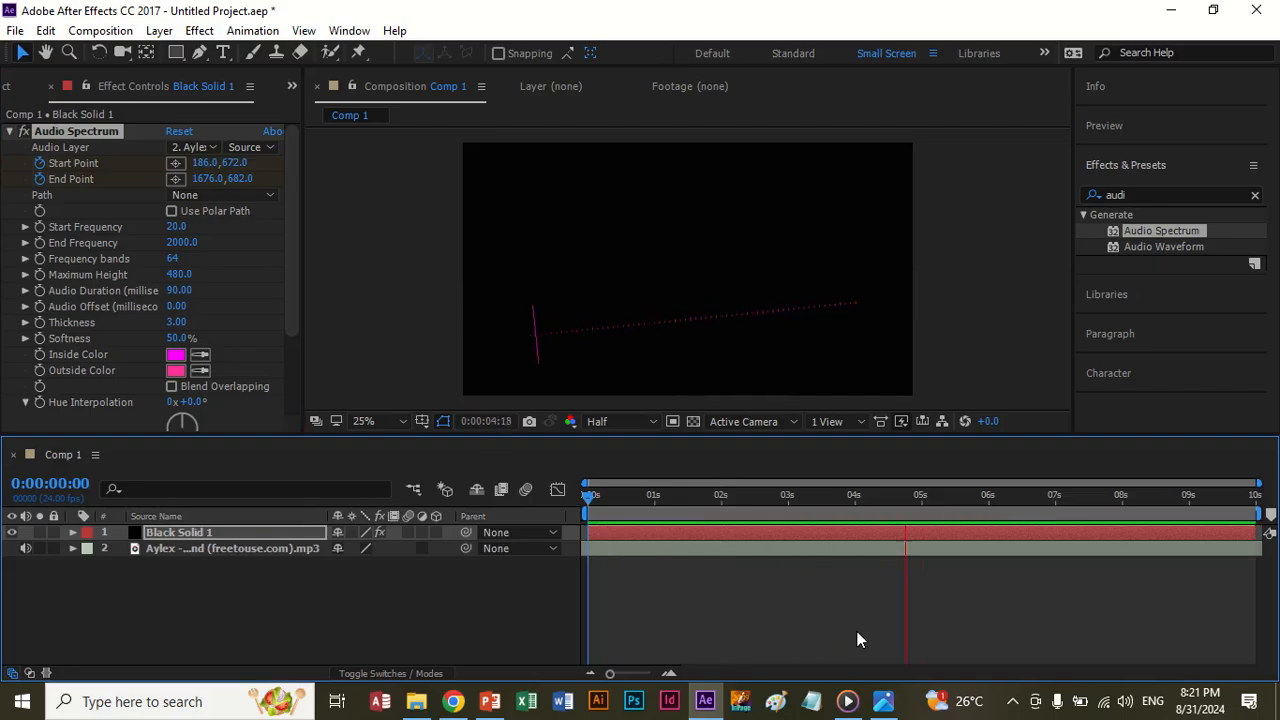
key(space)
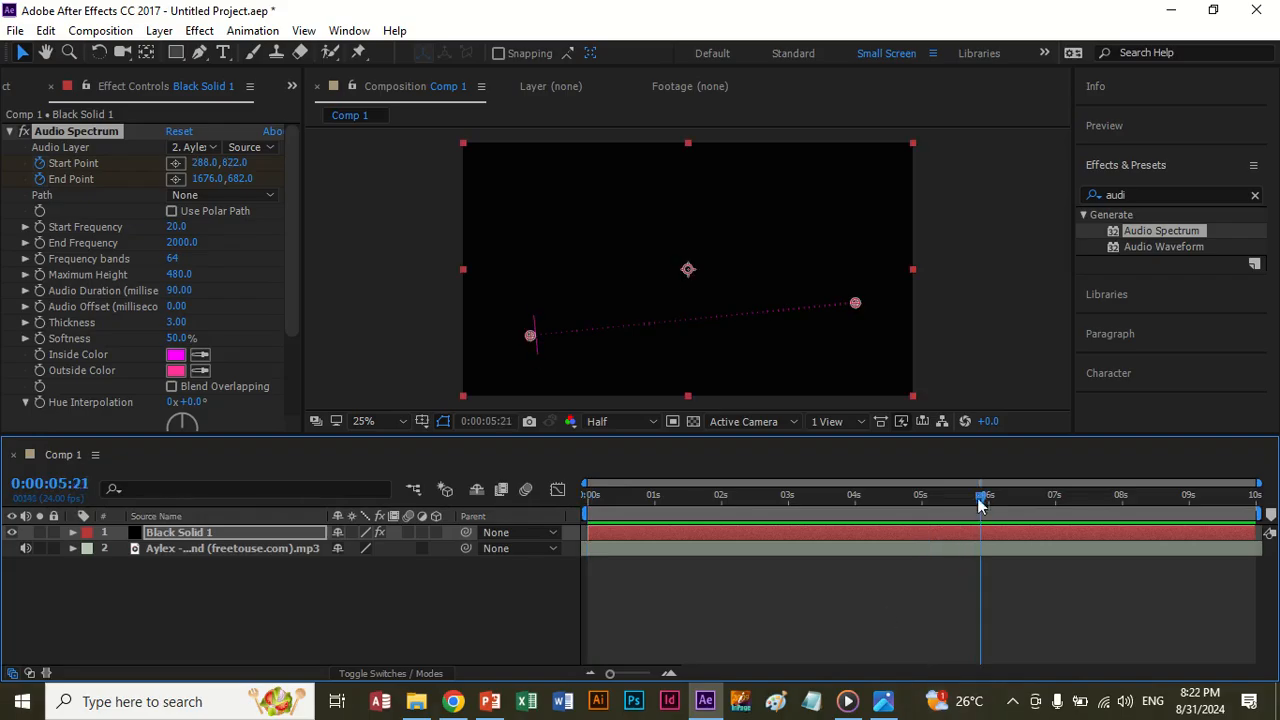
Step: At 0:00:02:00, reposition the spectrum's start point to about 396, 165 and its end point to about 732, 1006
drag(980, 505, 721, 530)
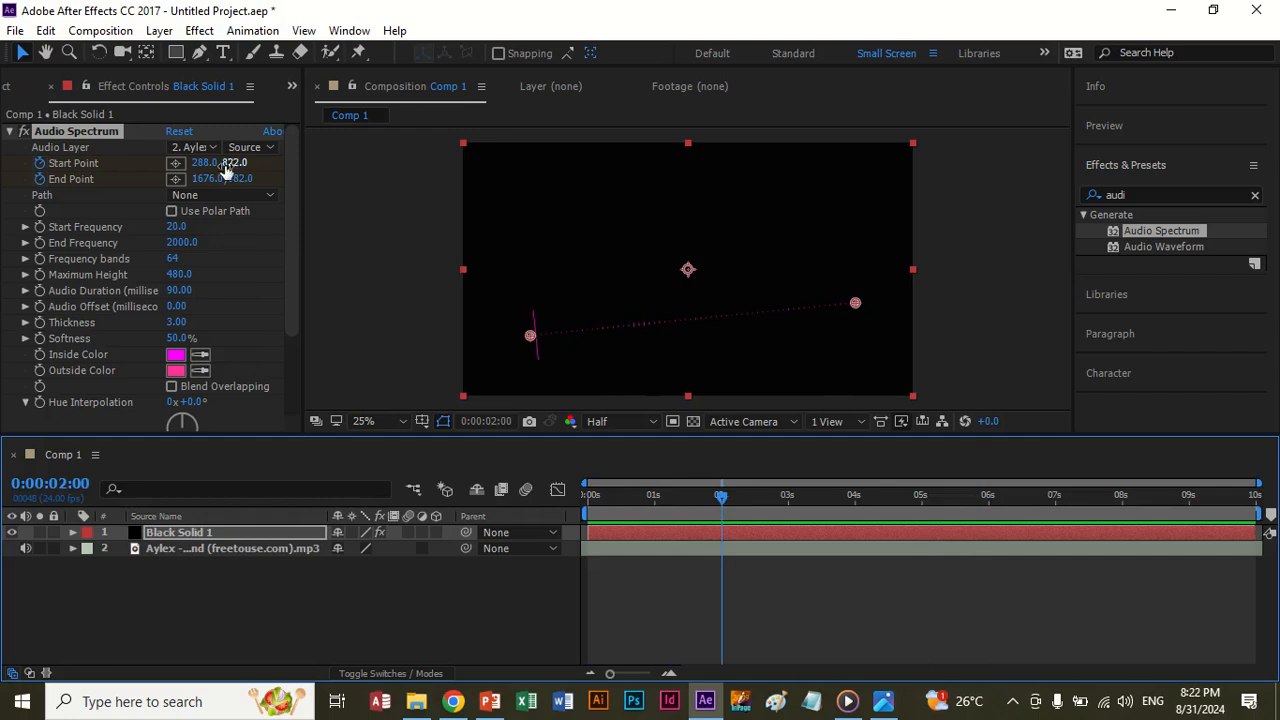
drag(228, 166, 239, 166)
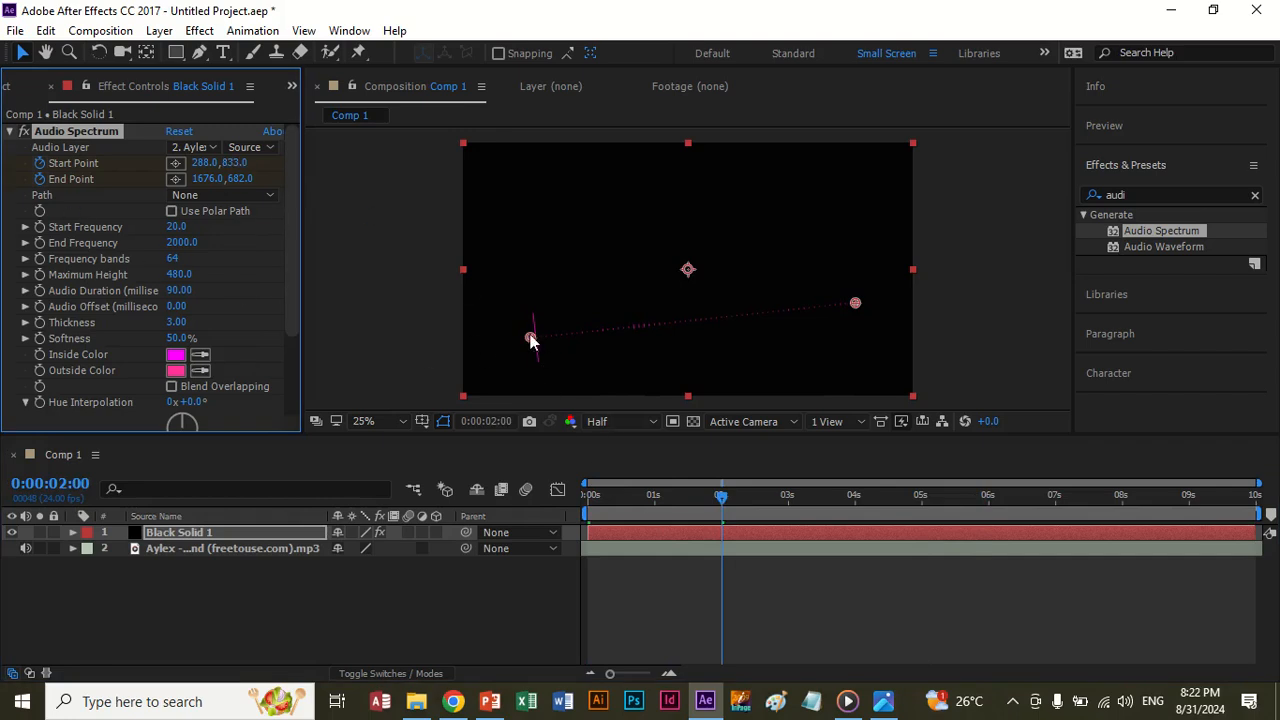
drag(530, 340, 556, 181)
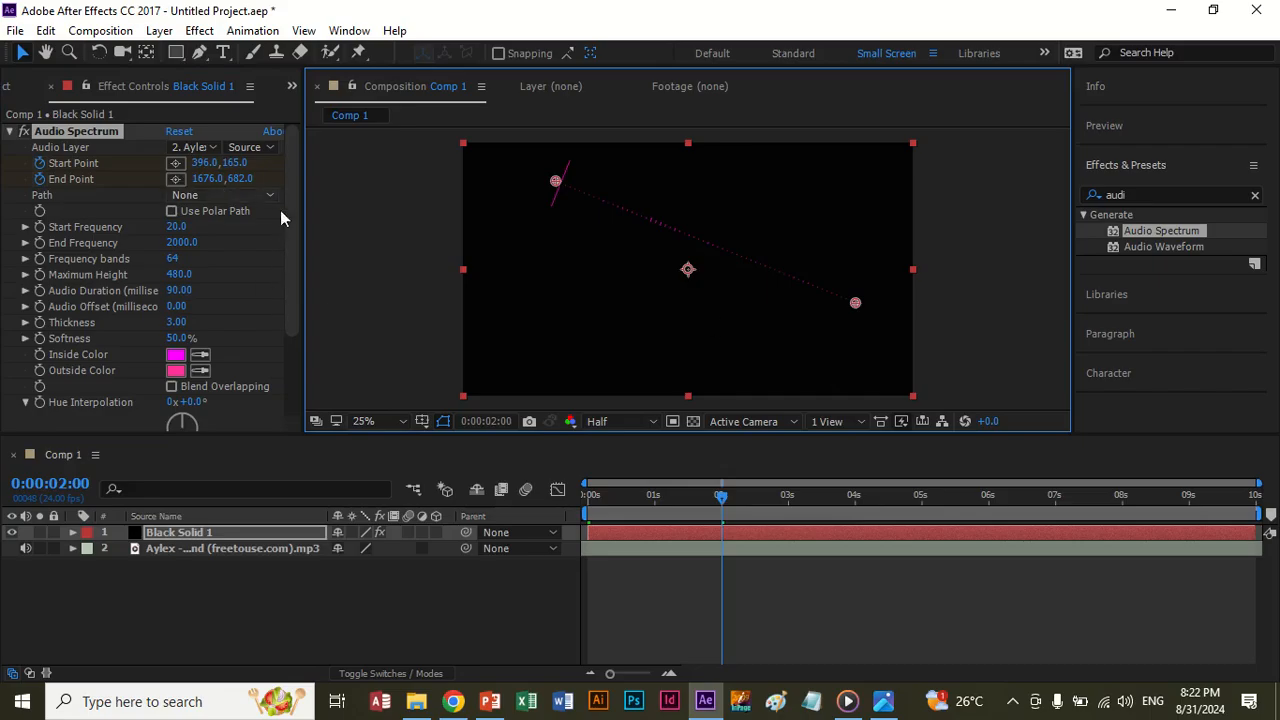
drag(837, 322, 634, 384)
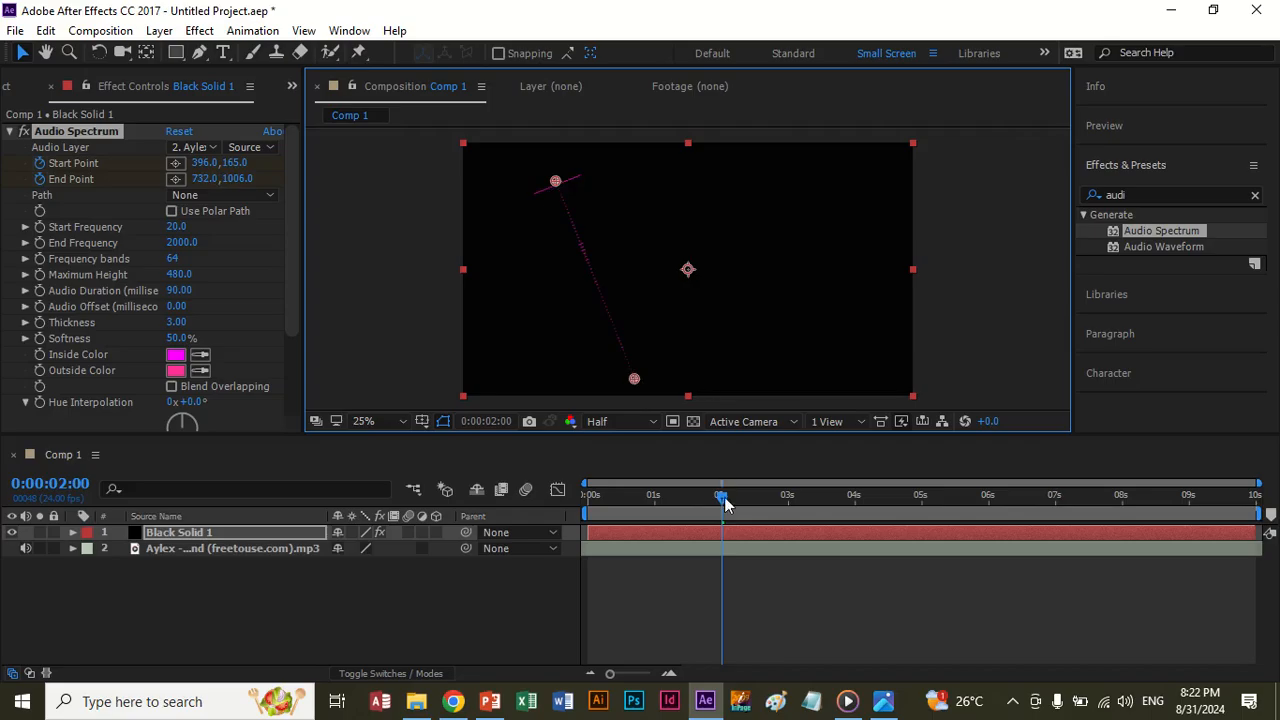
Step: At 0:00:03:22, move the spectrum's start point to about 1124, 237 and its end point to about 236, 470
drag(722, 495, 852, 505)
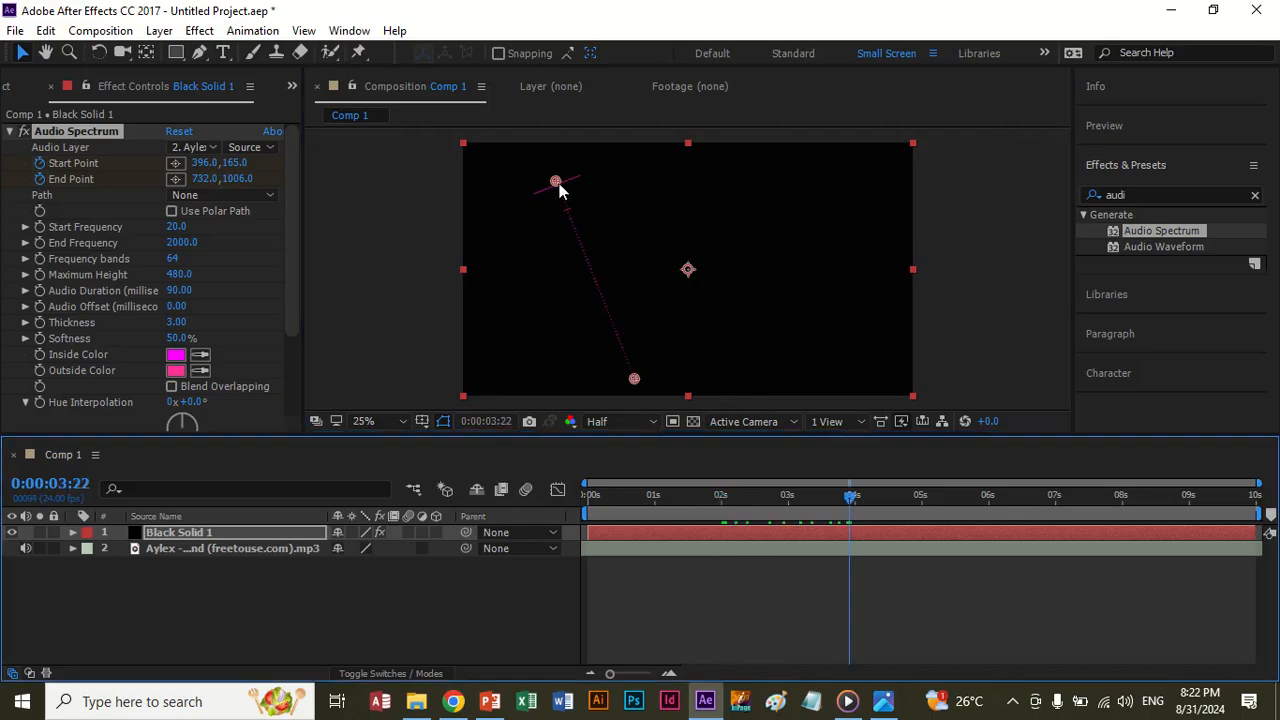
drag(559, 190, 728, 202)
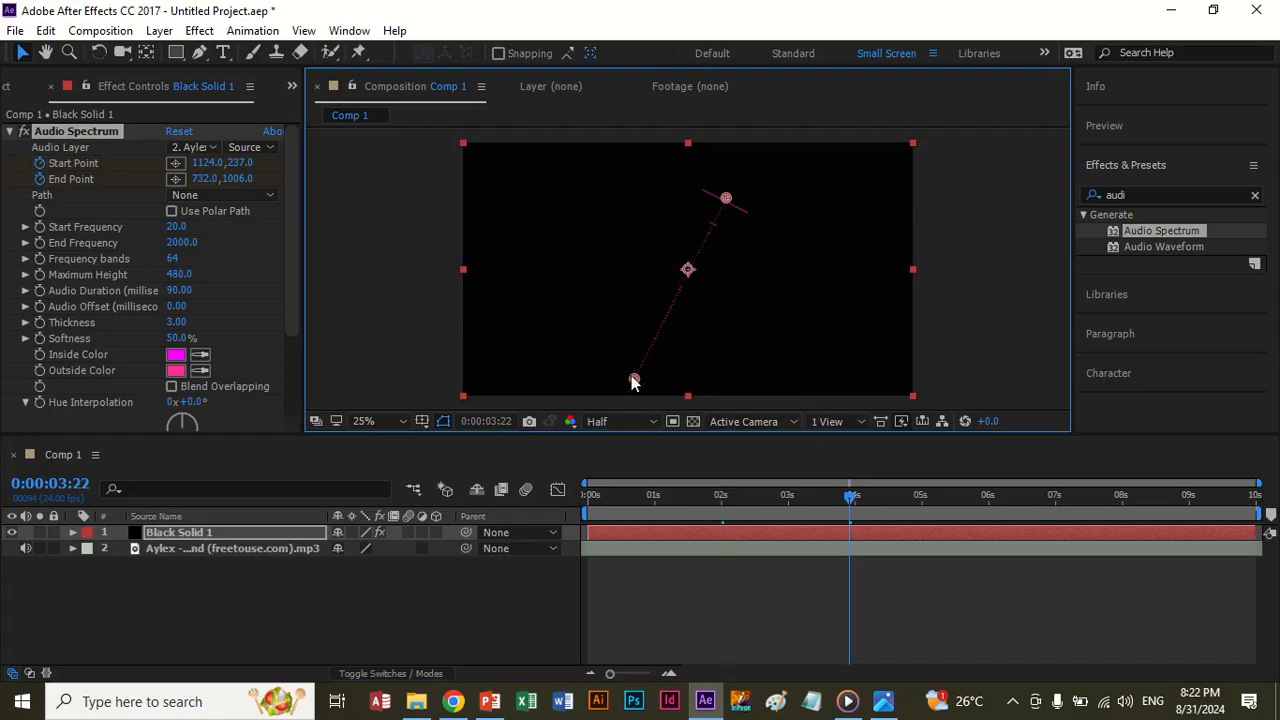
drag(634, 381, 518, 253)
Step: Play Comp 1 from the beginning to check the start and end point animation with the newest keyframes
drag(848, 500, 585, 495)
key(space)
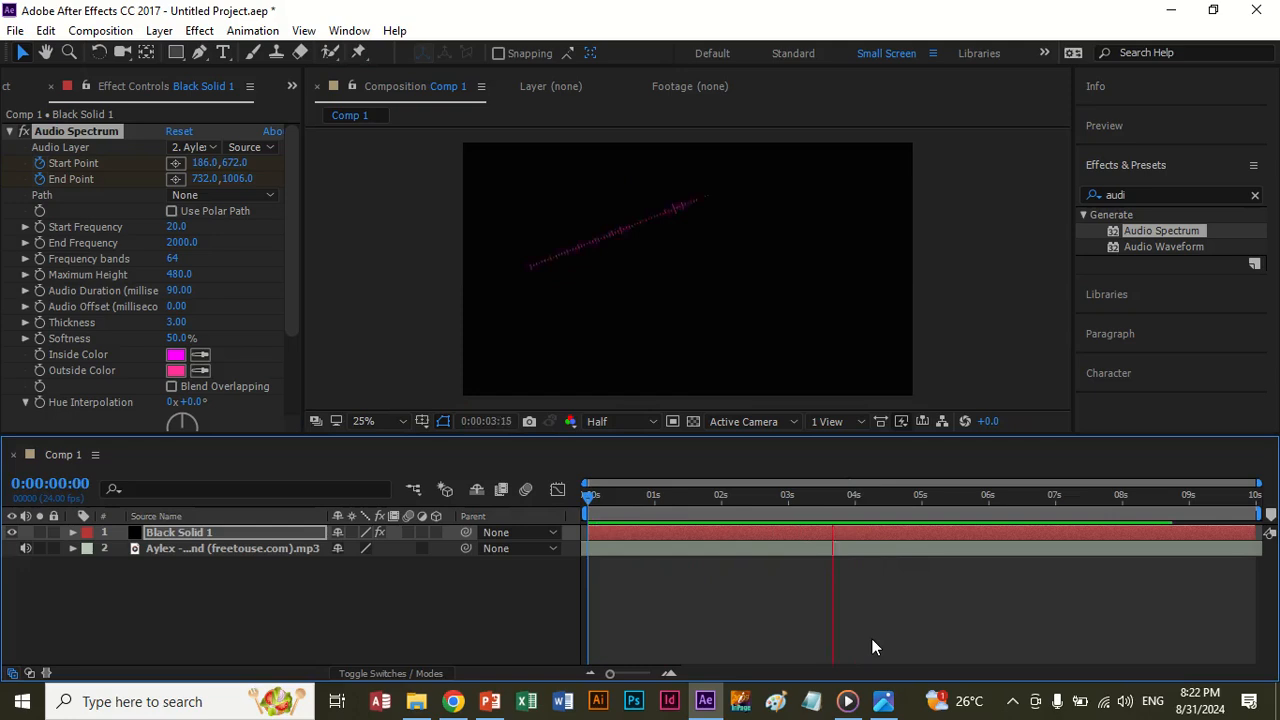
key(space)
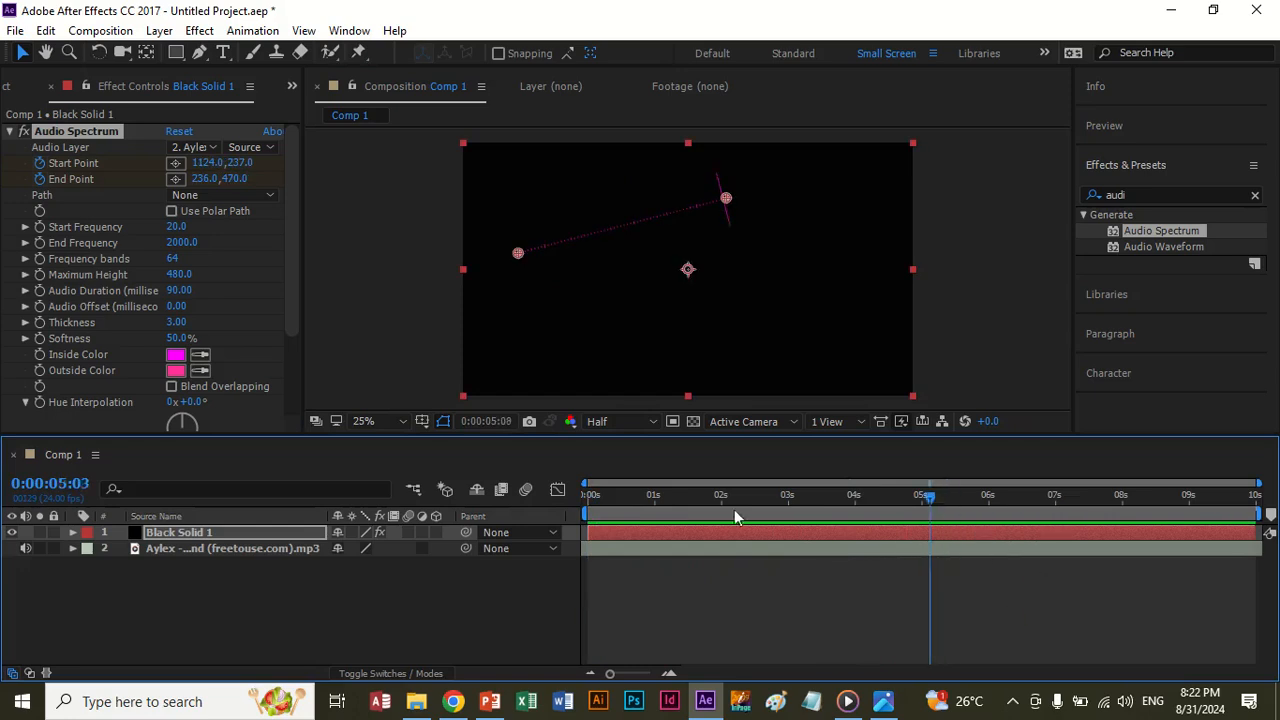
Step: At the start of Comp 1, turn off keyframing for the spectrum's Start Point and End Point
key(Home)
click(40, 164)
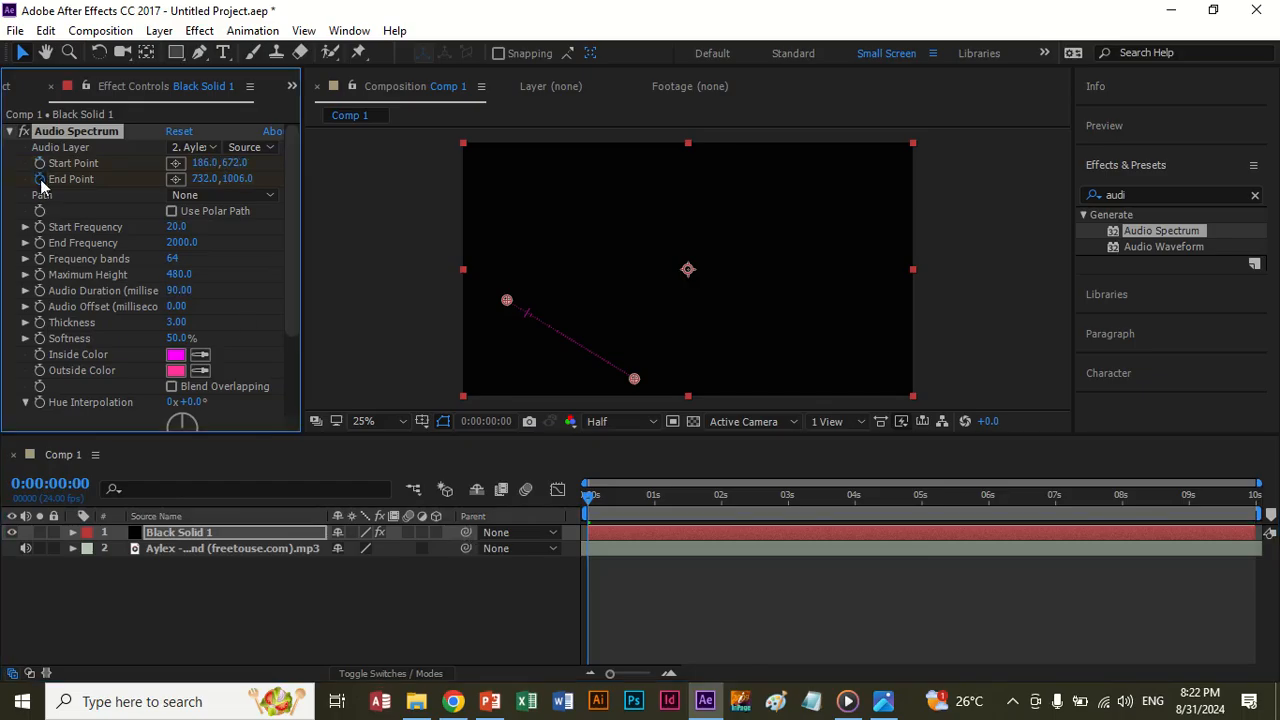
click(40, 180)
Step: Try None as the spectrum's Audio Layer and restore Aylex - Summer Sound (freetouse.com).mp3
click(268, 149)
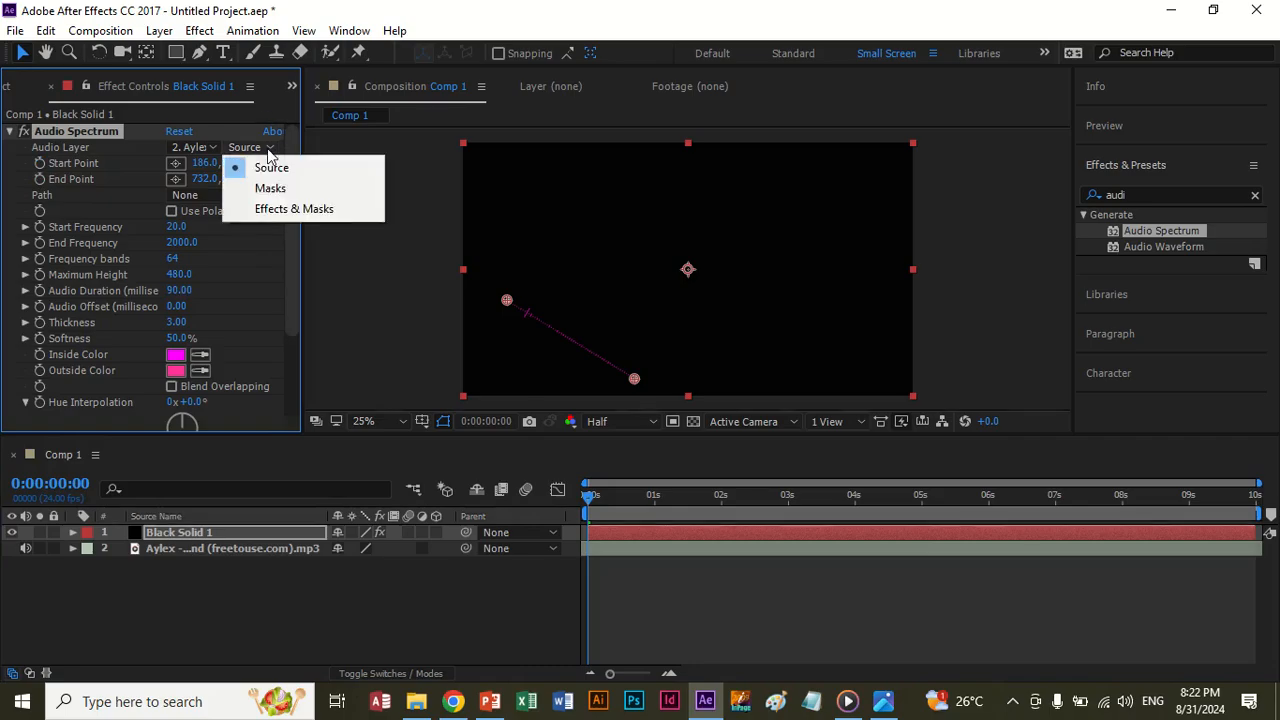
click(208, 149)
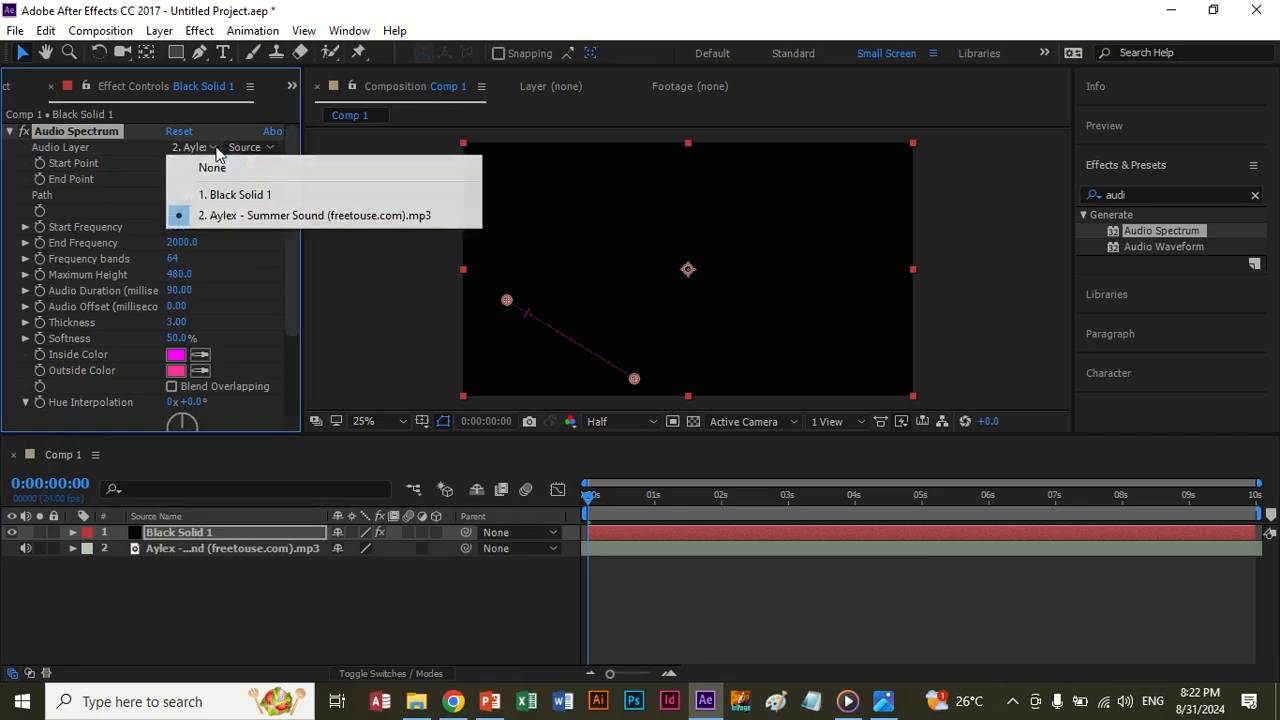
click(210, 165)
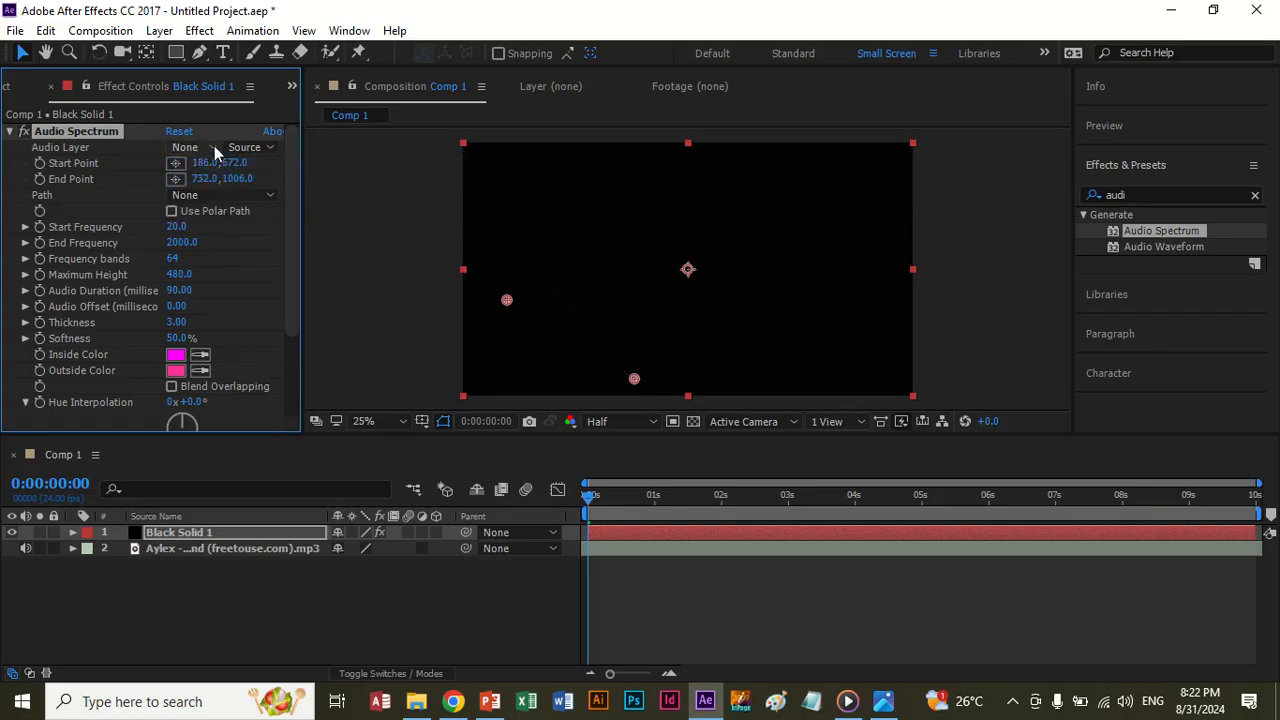
click(213, 146)
click(207, 217)
Step: Lay the spectrum horizontally, with its start point at about 262, 560 and end point at about 1660, 562, and preview it
drag(637, 380, 853, 281)
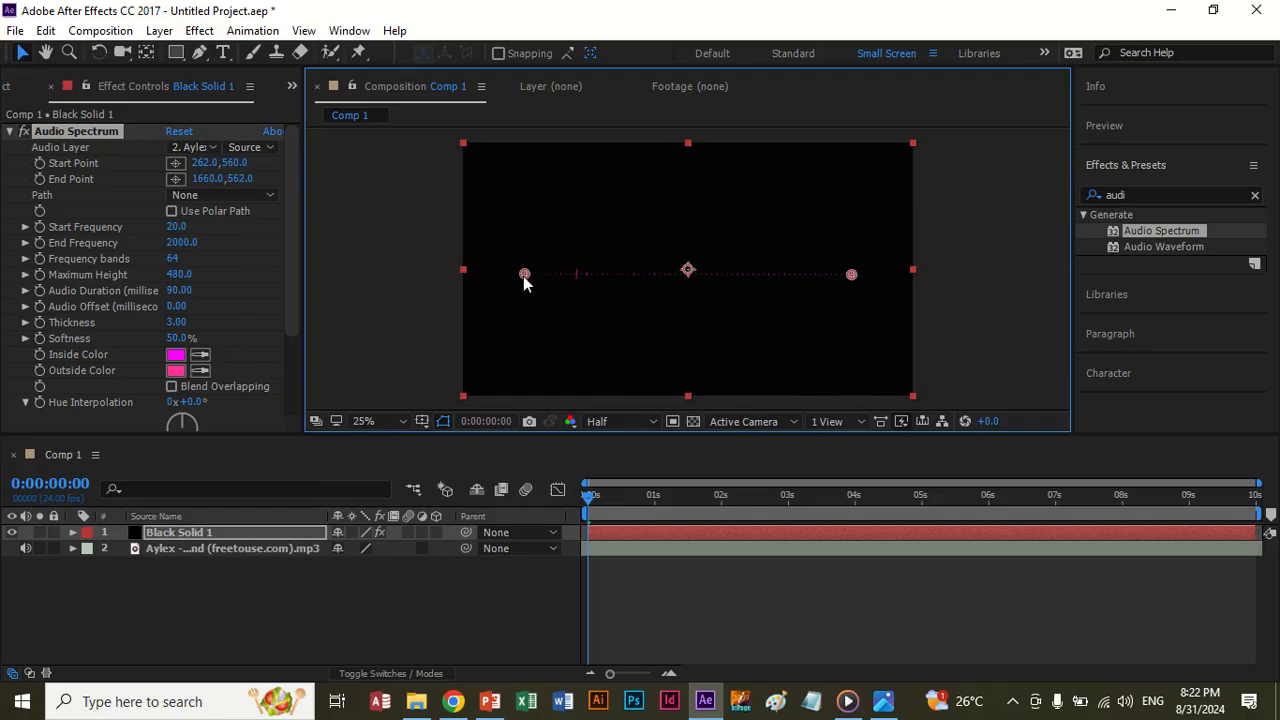
key(space)
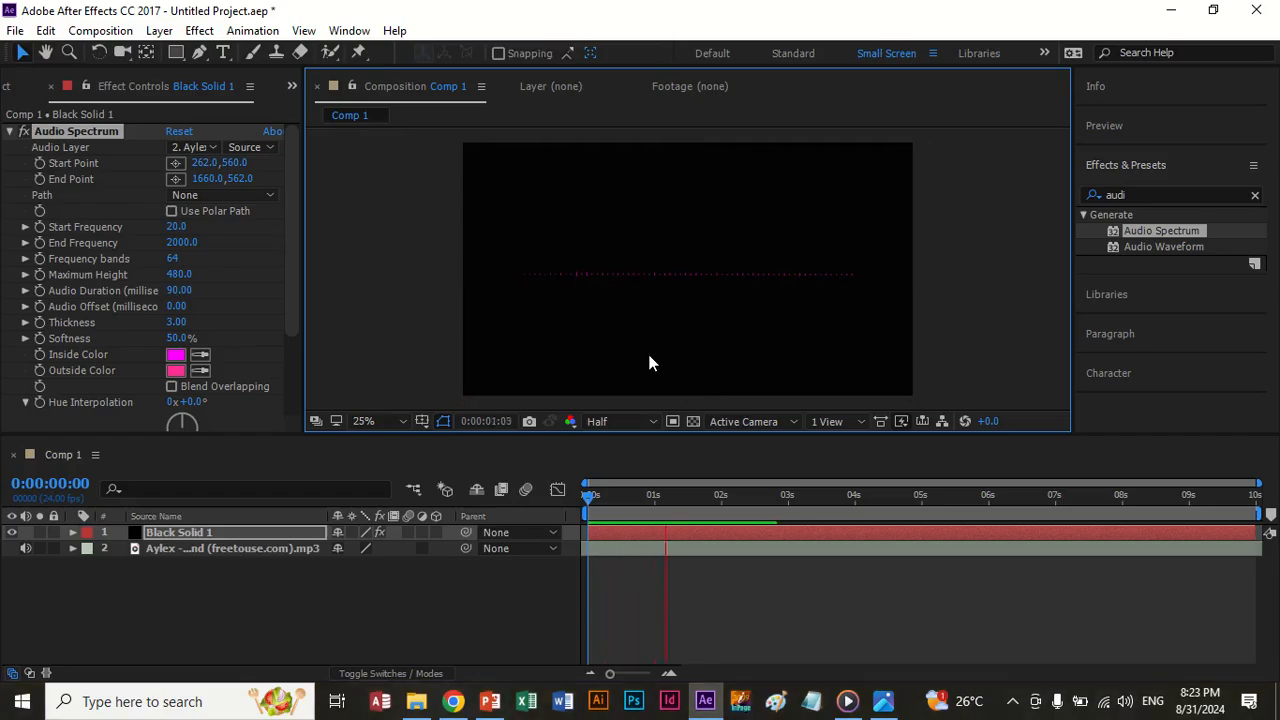
key(space)
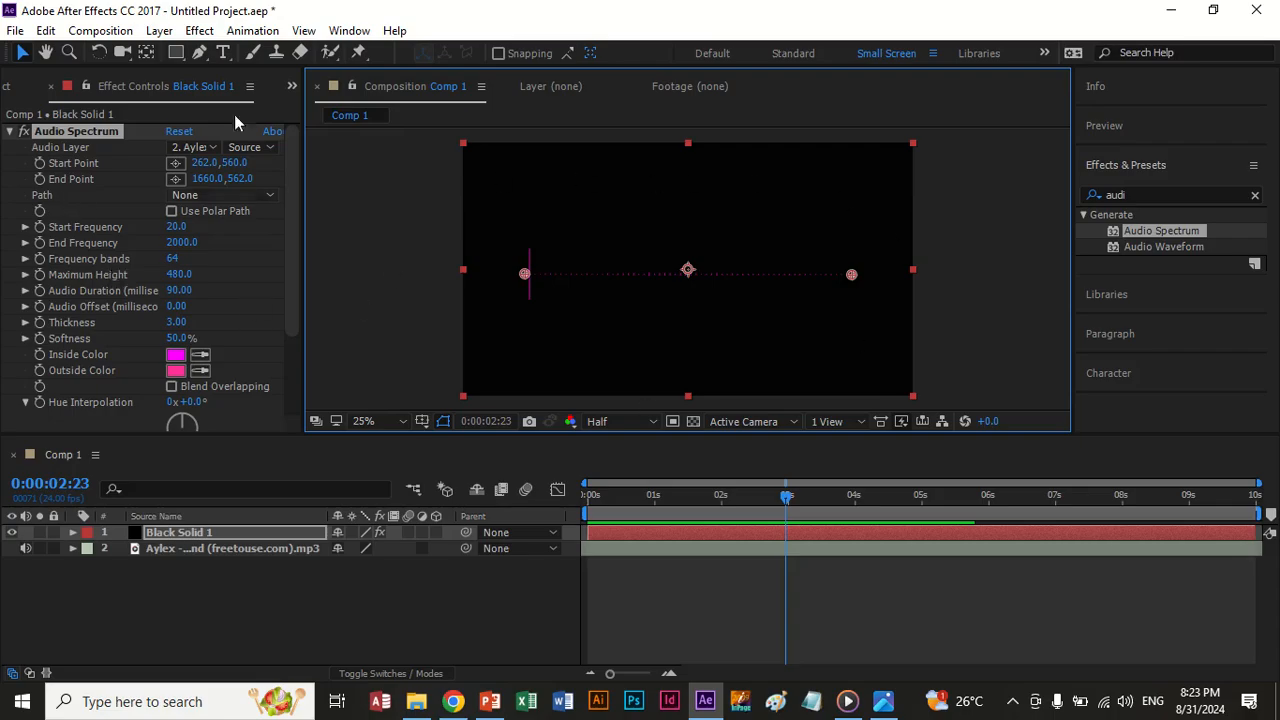
Step: Draw an open four-point curved mask path on Black Solid 1 with the Pen tool, arching over the spectrum line
click(199, 55)
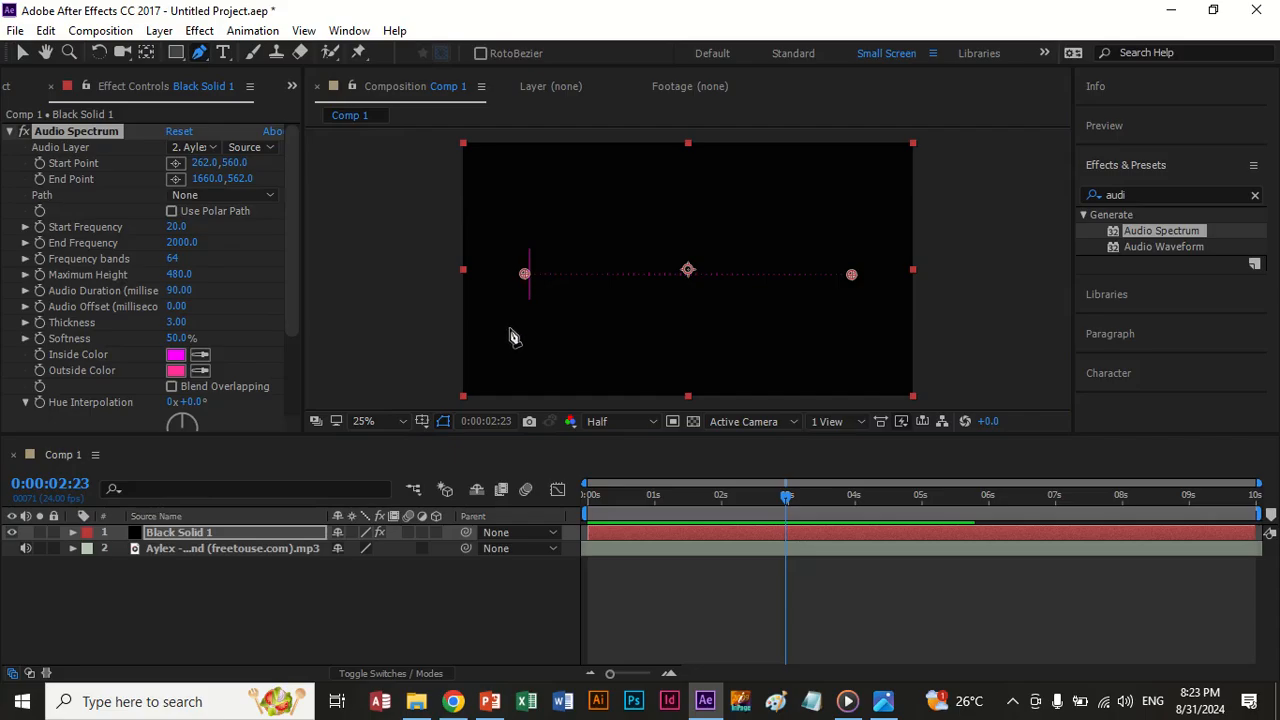
click(614, 365)
drag(500, 194, 572, 109)
drag(775, 197, 801, 253)
drag(825, 366, 903, 373)
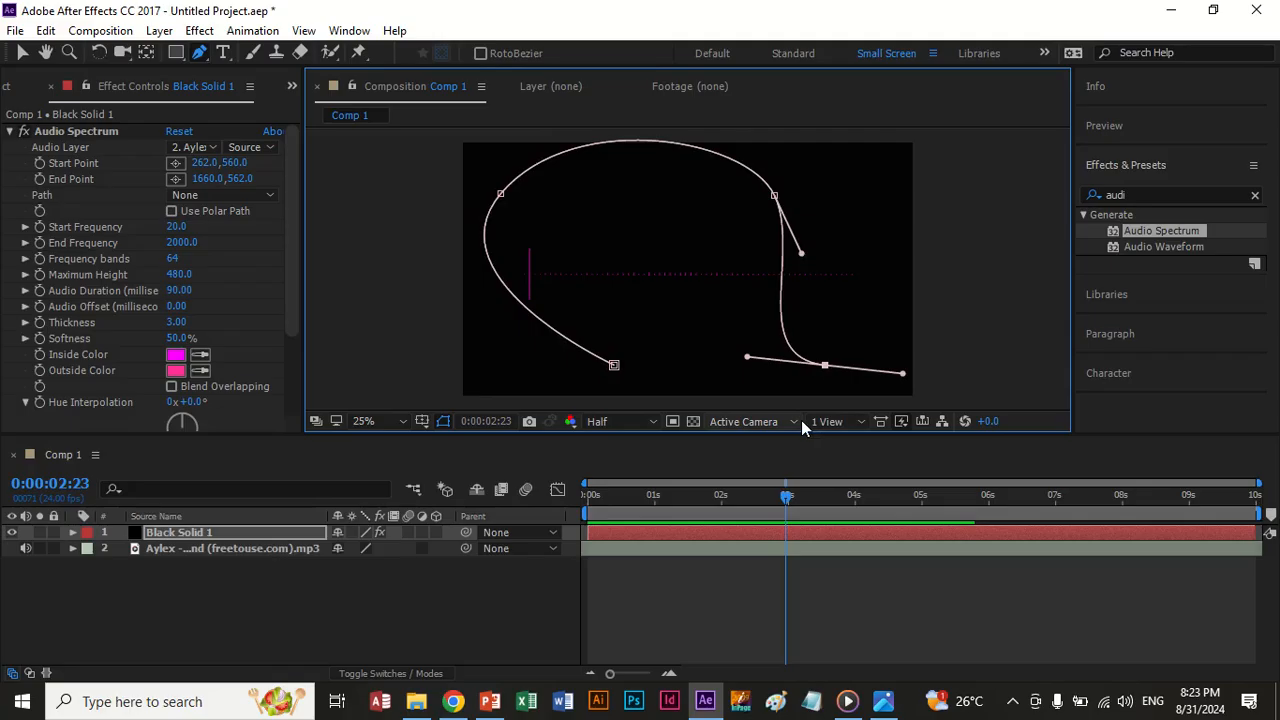
Step: Set the spectrum's Path to Mask 1 and play Comp 1 to preview it along the curve
click(271, 195)
click(248, 244)
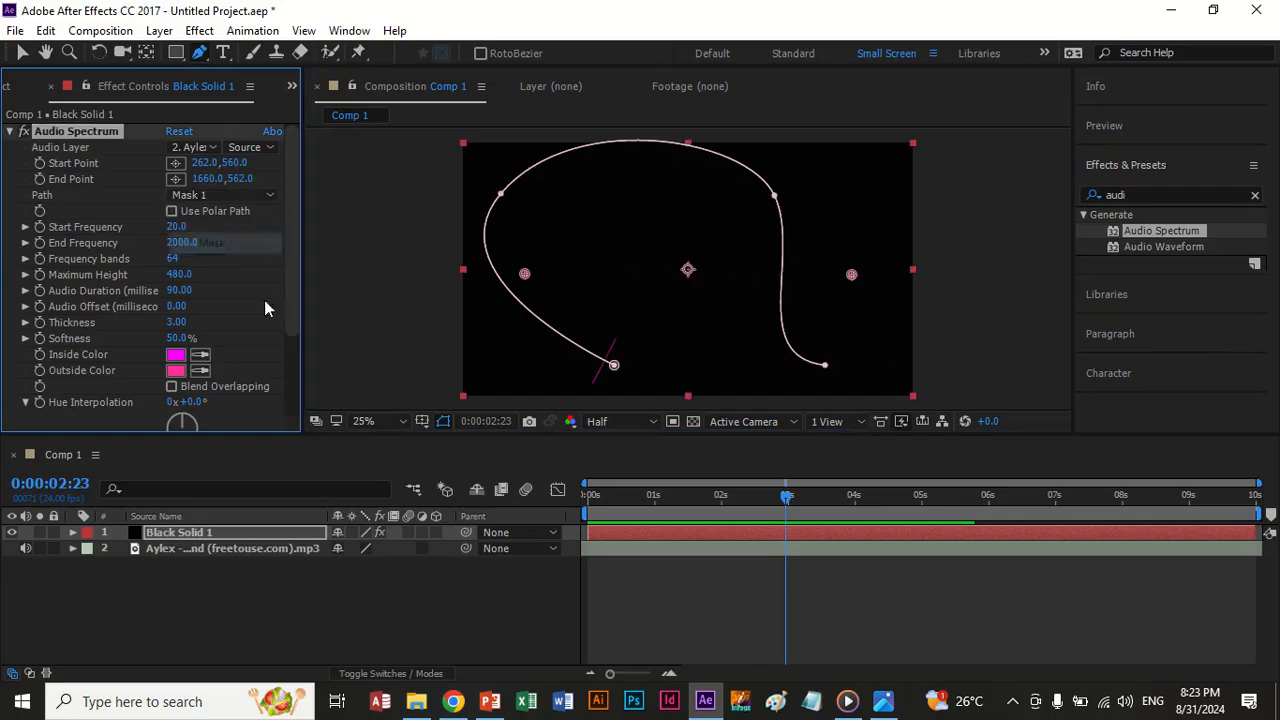
key(space)
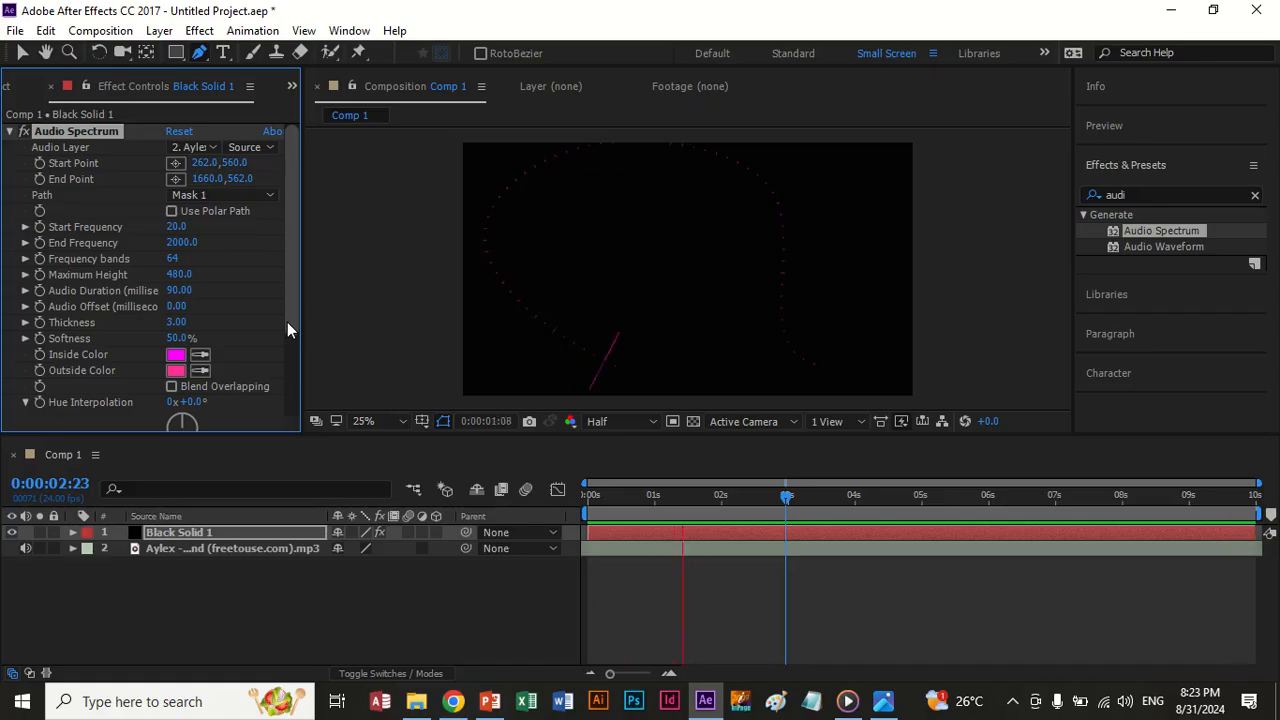
key(space)
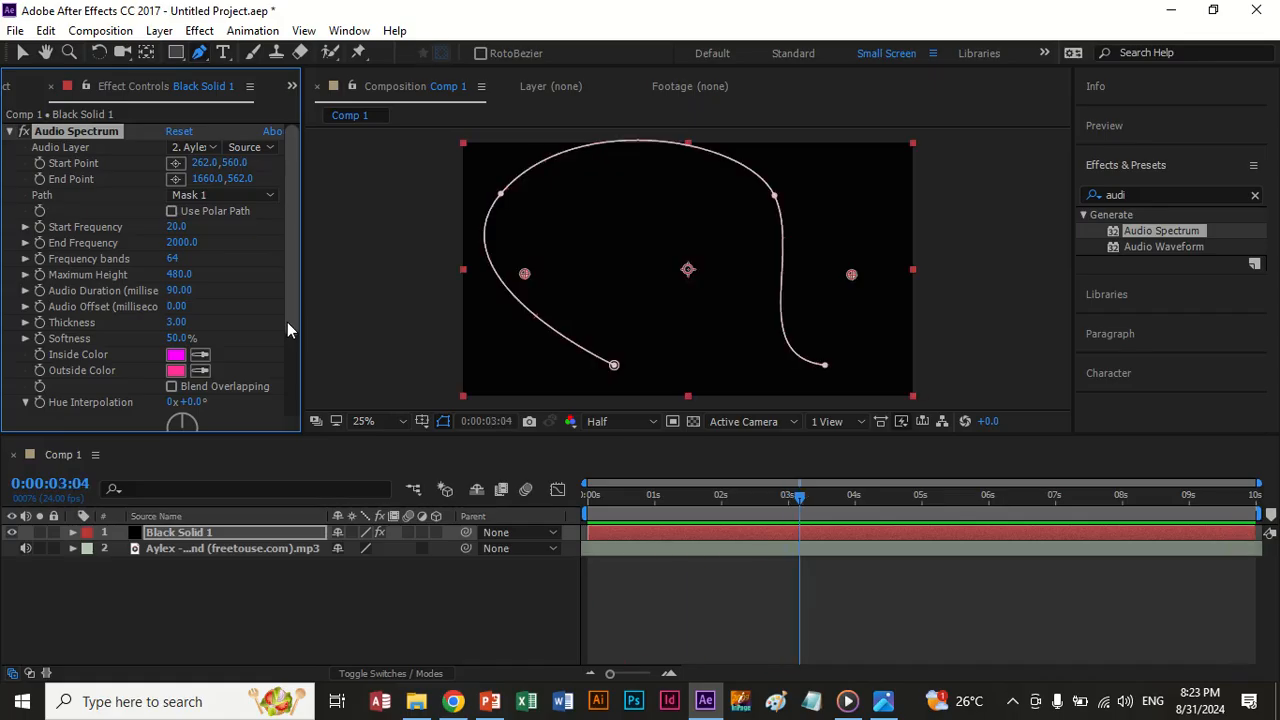
Step: Select the curved mask path with the Selection tool and delete it from Black Solid 1
click(21, 55)
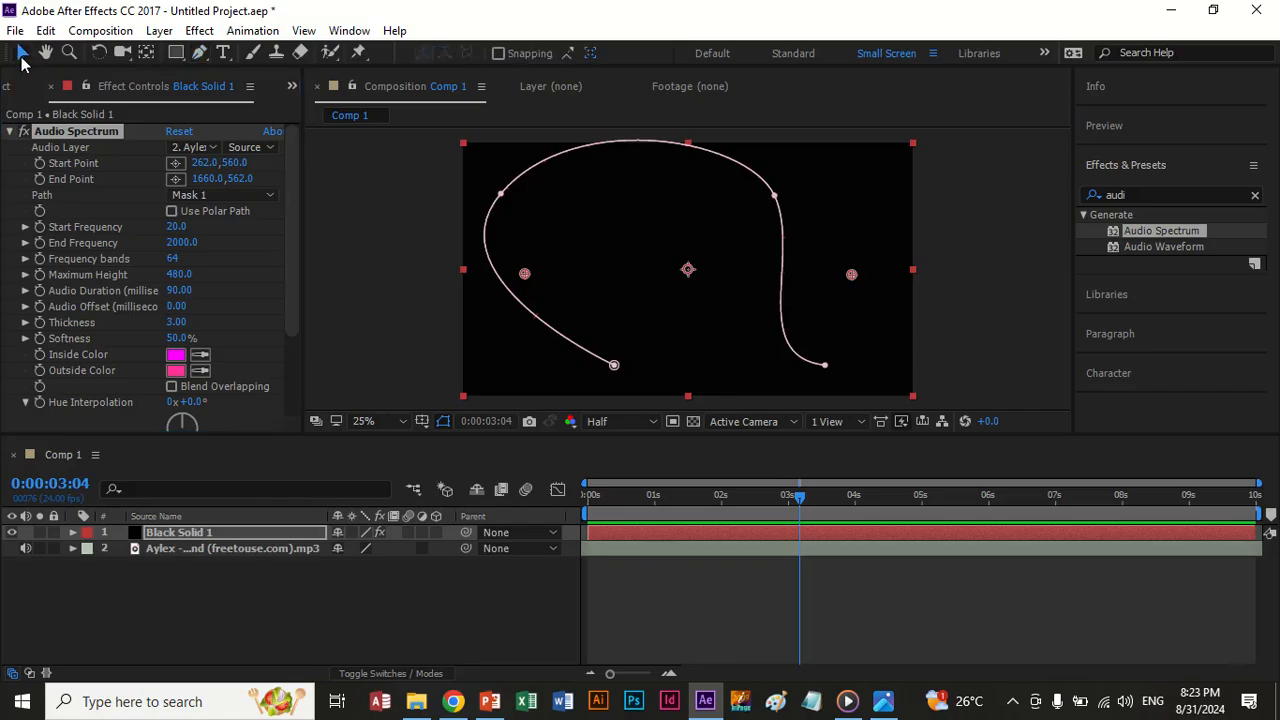
click(371, 194)
click(606, 357)
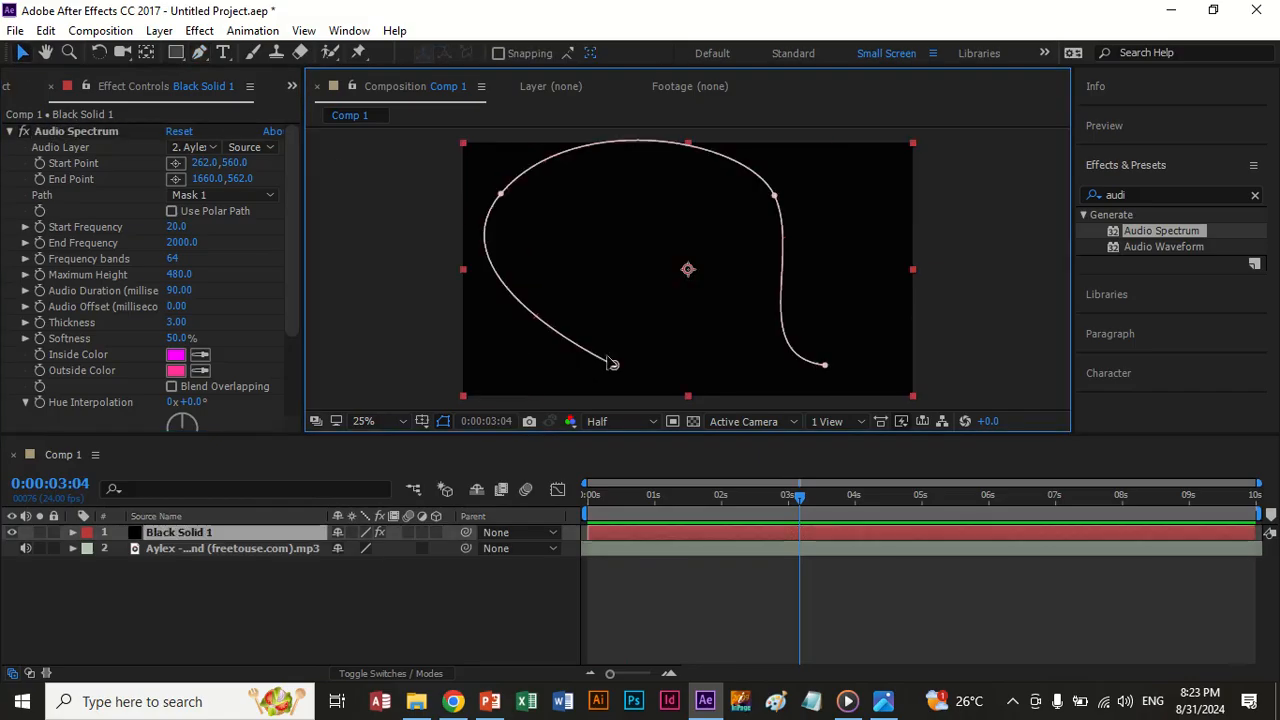
click(804, 365)
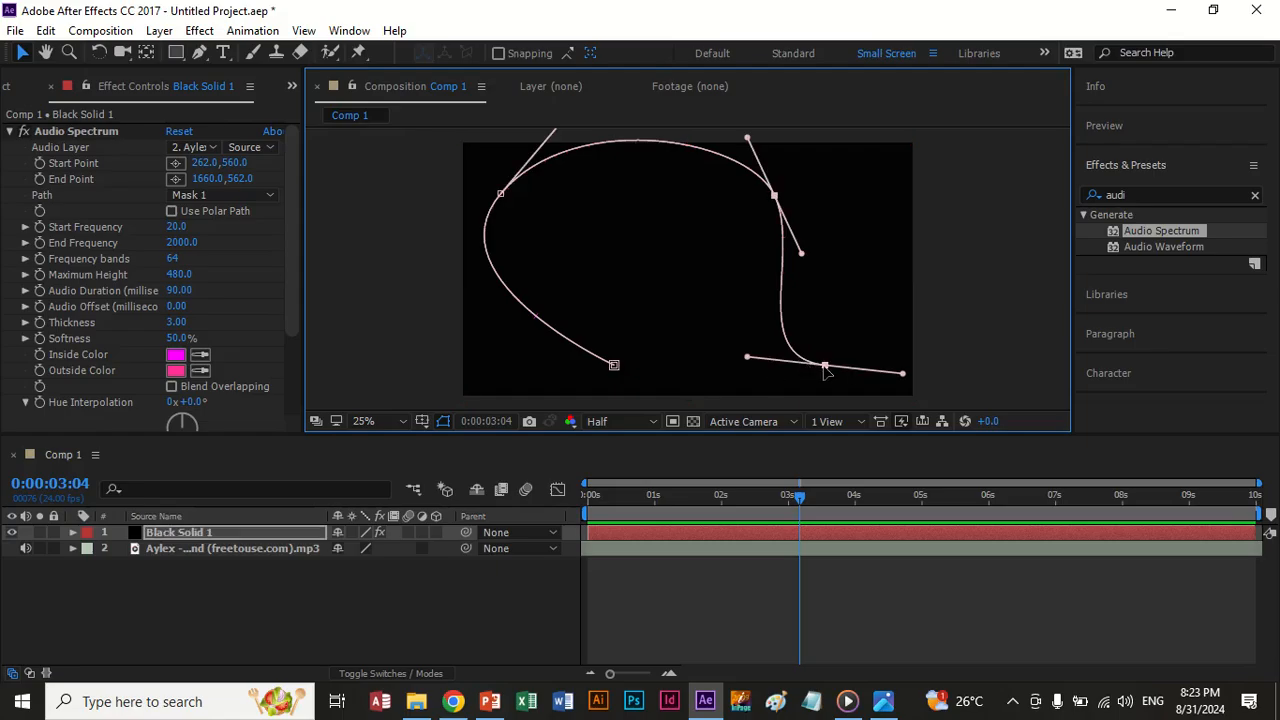
key(Delete)
key(Delete)
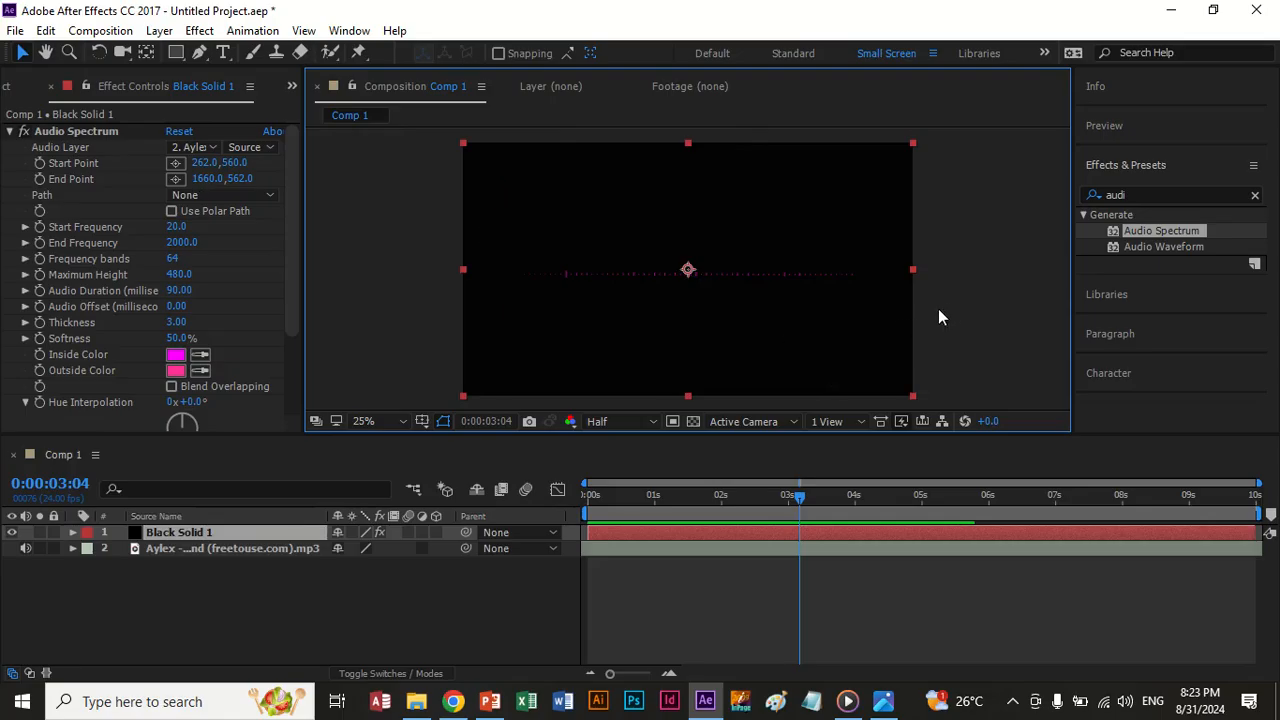
Step: Enable Use Polar Path for the Audio Spectrum and preview it from the start of Comp 1
click(395, 324)
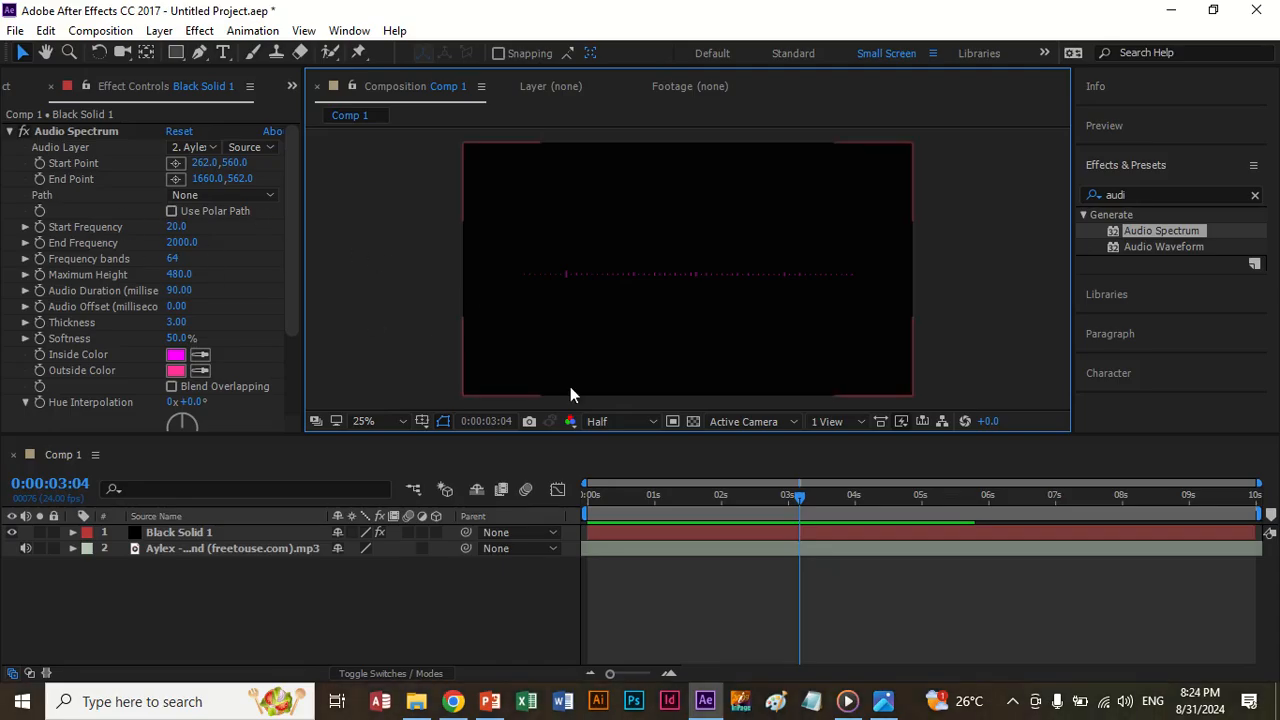
click(40, 213)
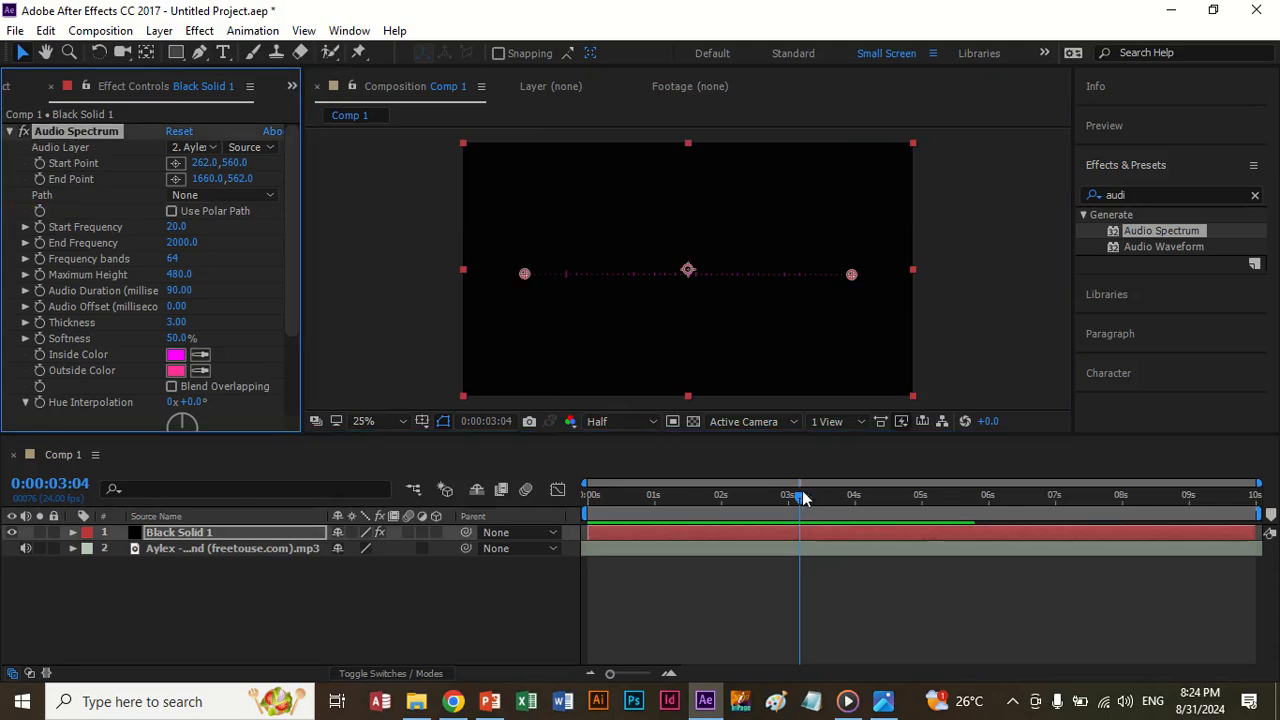
drag(803, 497, 580, 528)
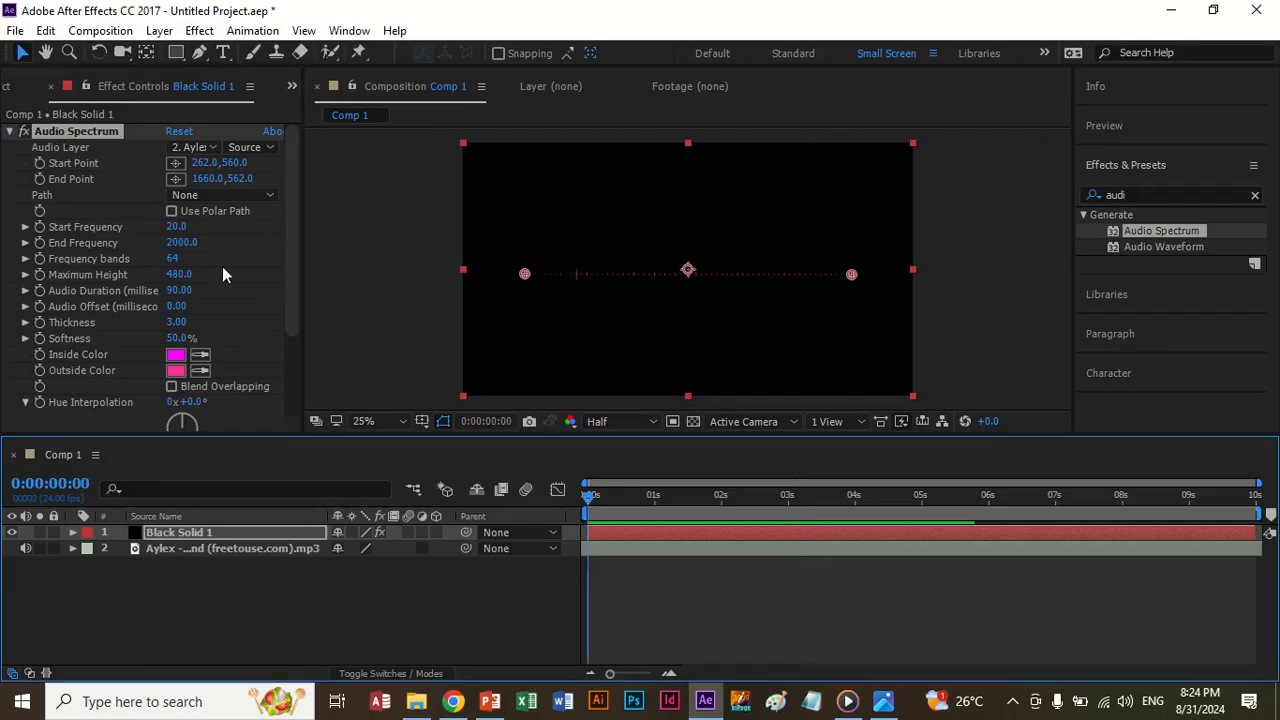
click(172, 212)
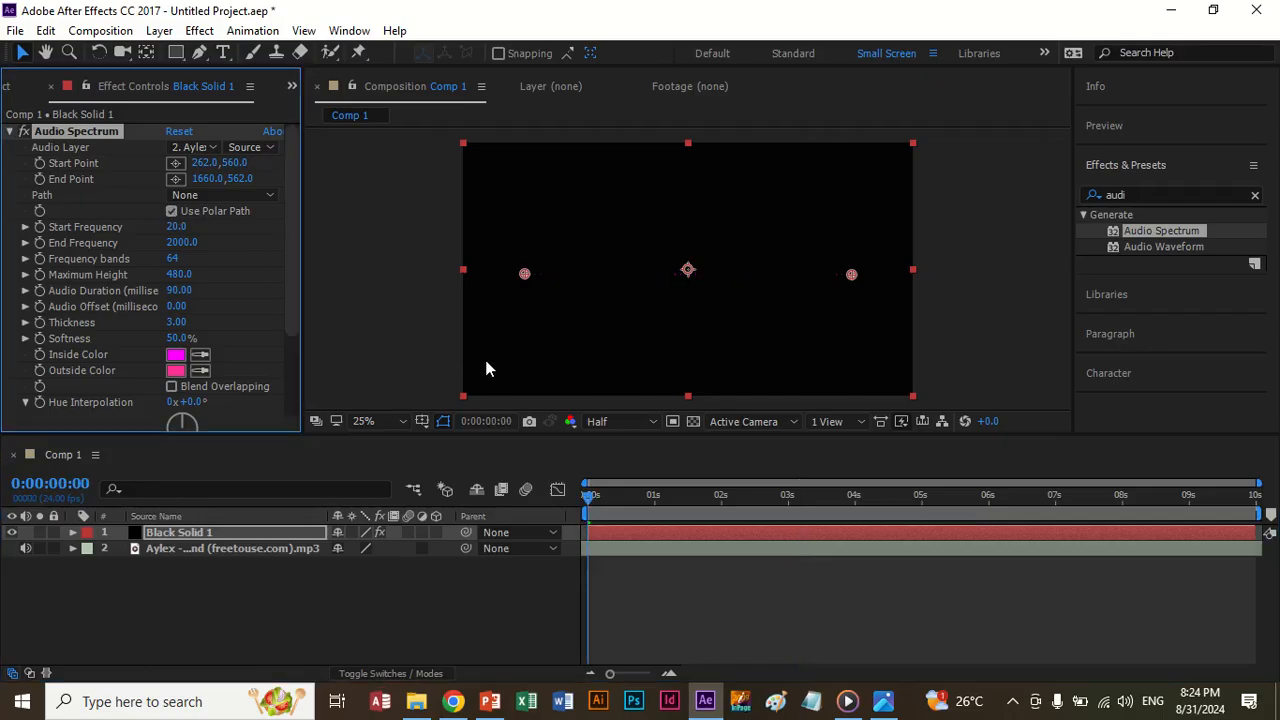
key(space)
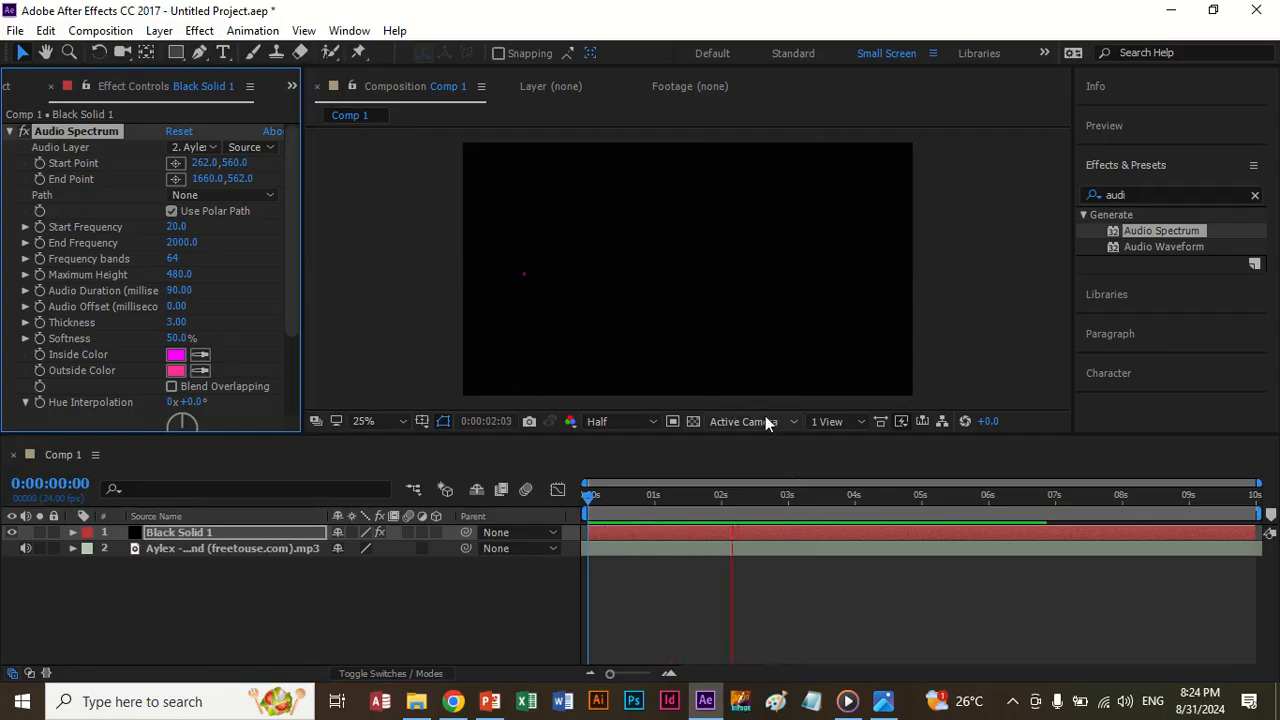
key(space)
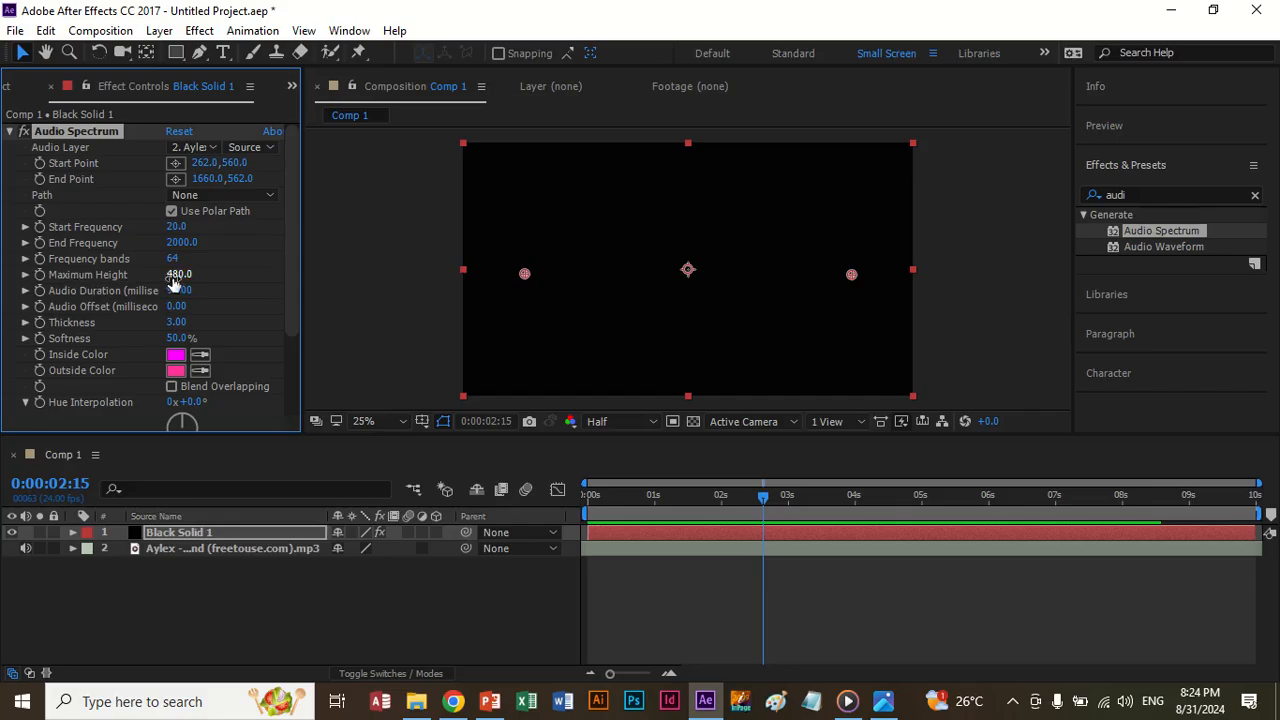
Step: Raise the polar spectrum's Maximum Height to 2680 and preview the result
drag(173, 278, 395, 294)
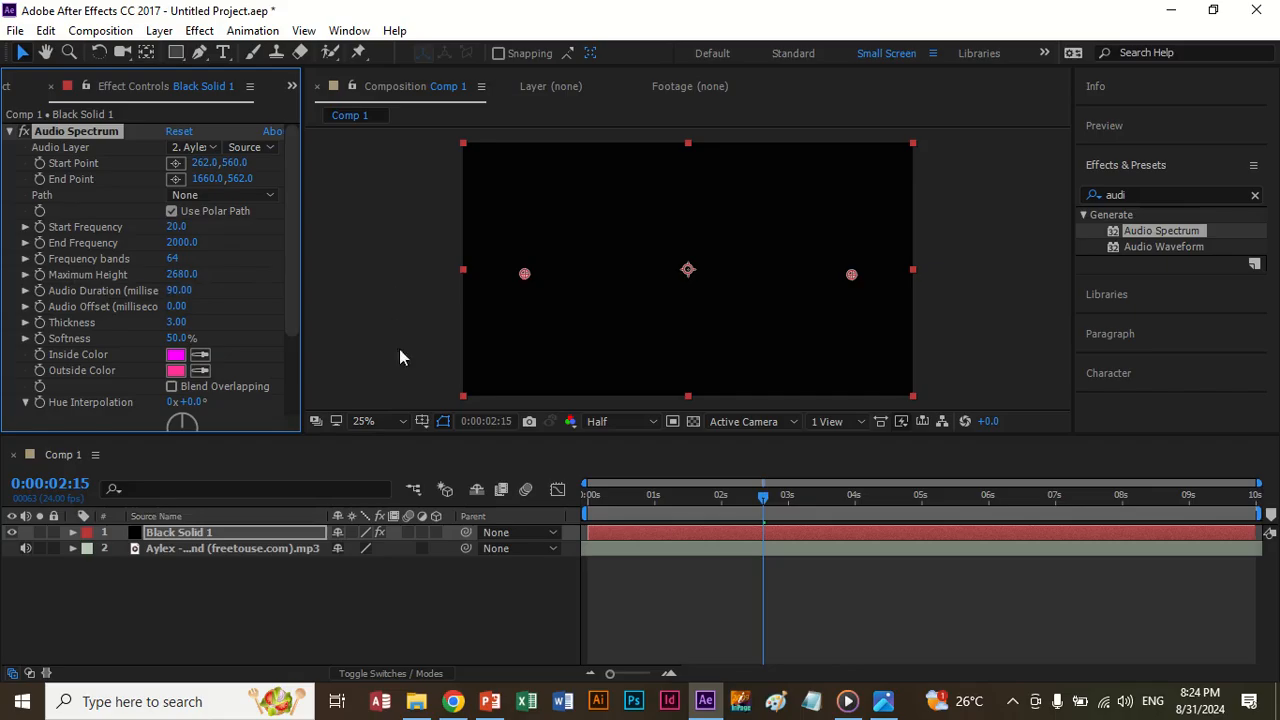
key(space)
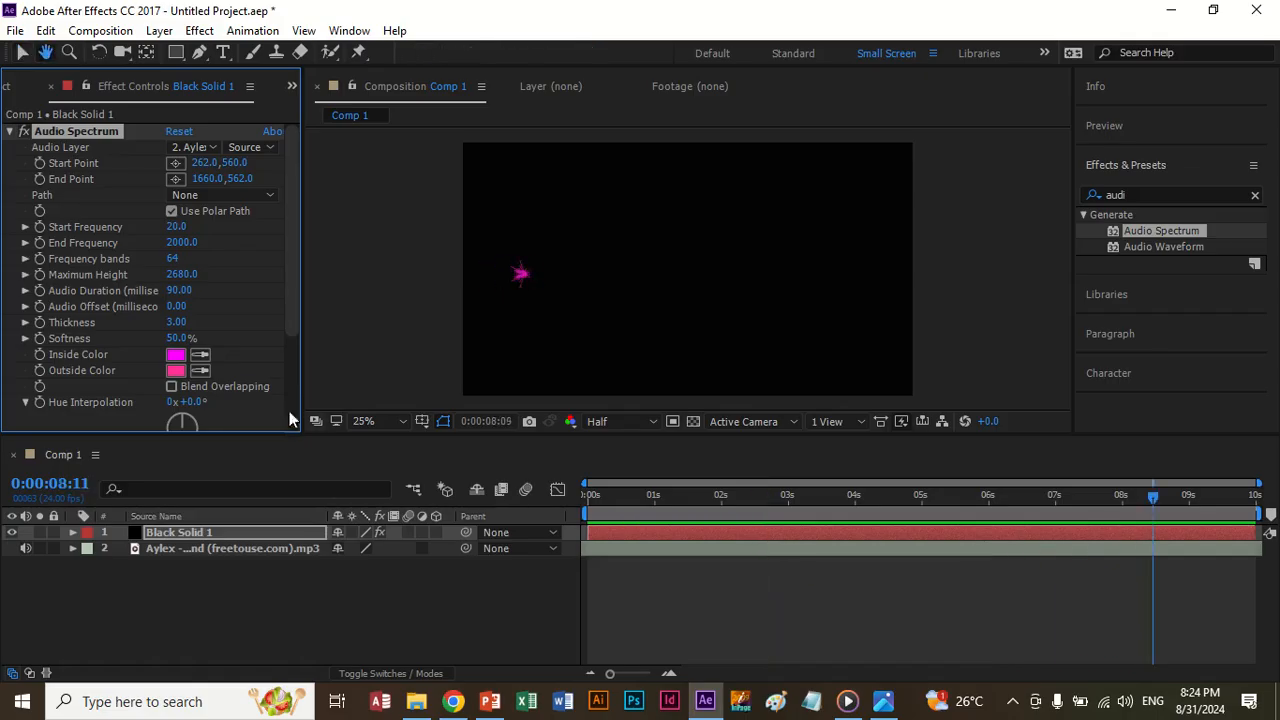
key(space)
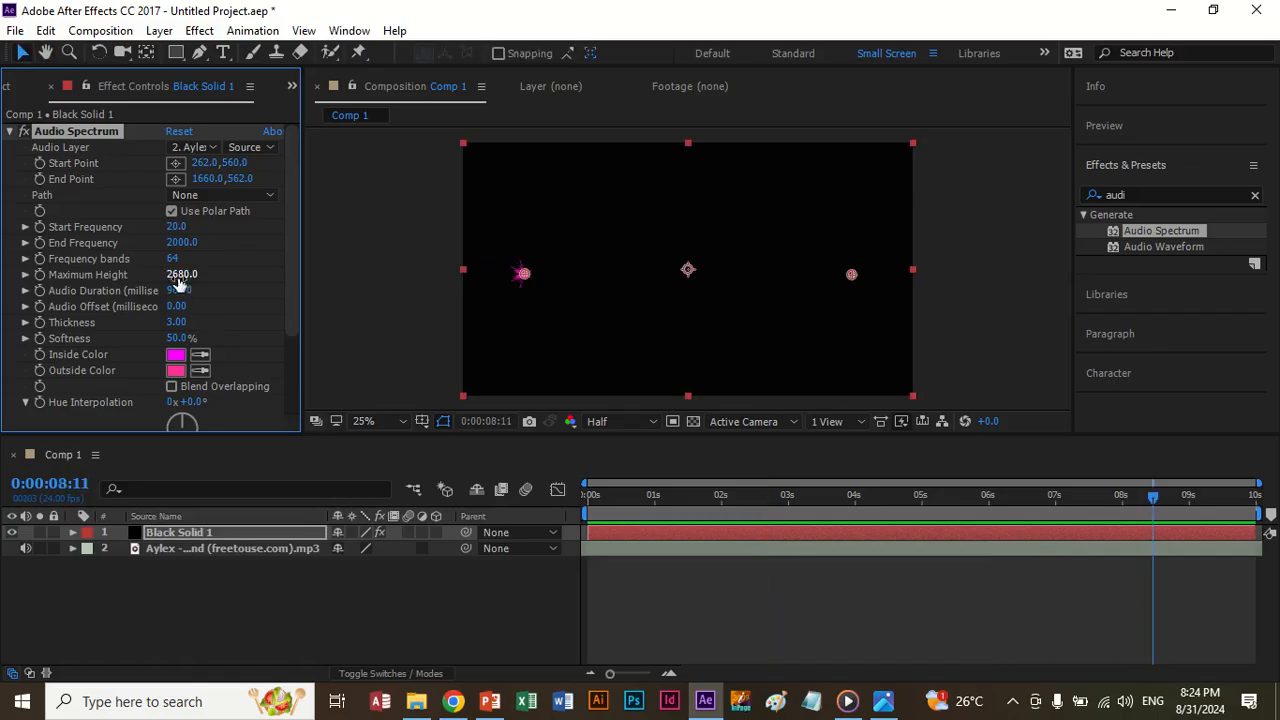
Step: Increase the polar spectrum's Maximum Height to 14020 and play the composition again
drag(176, 281, 1218, 314)
key(space)
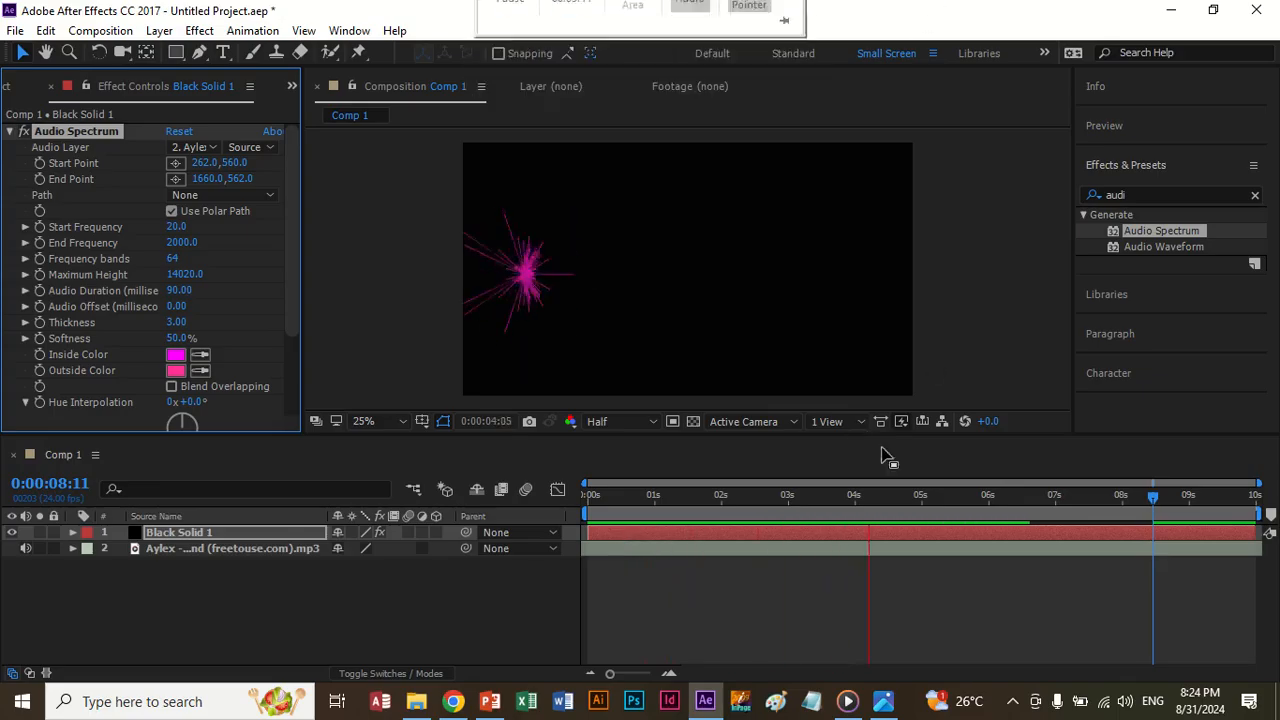
key(space)
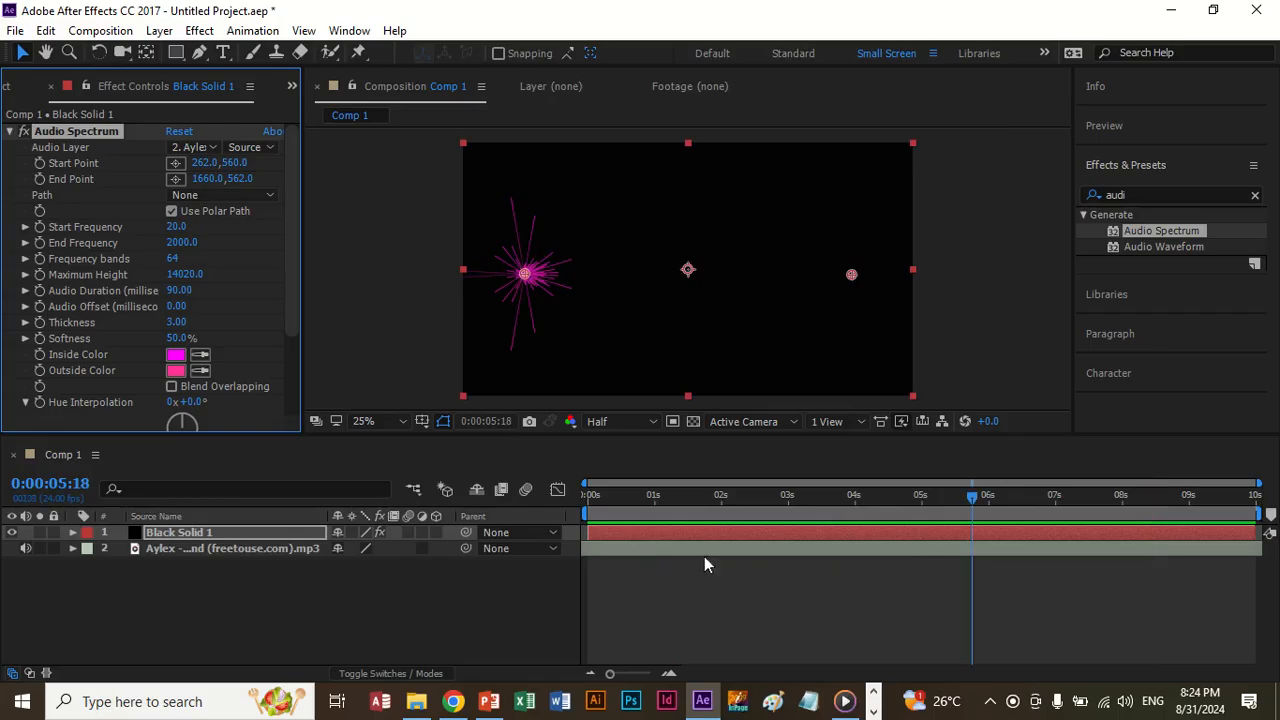
Step: Turn off Use Polar Path and preview the straight spectrum from the start of Comp 1
click(171, 212)
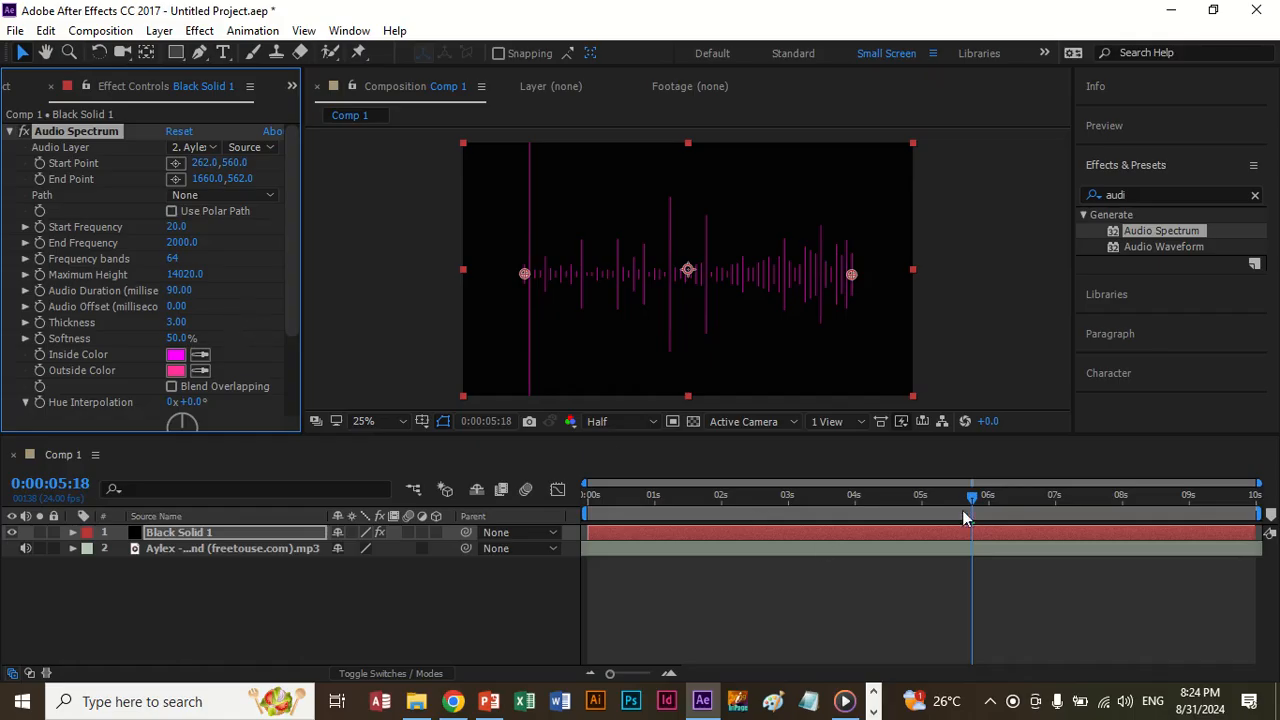
click(482, 518)
key(Home)
key(space)
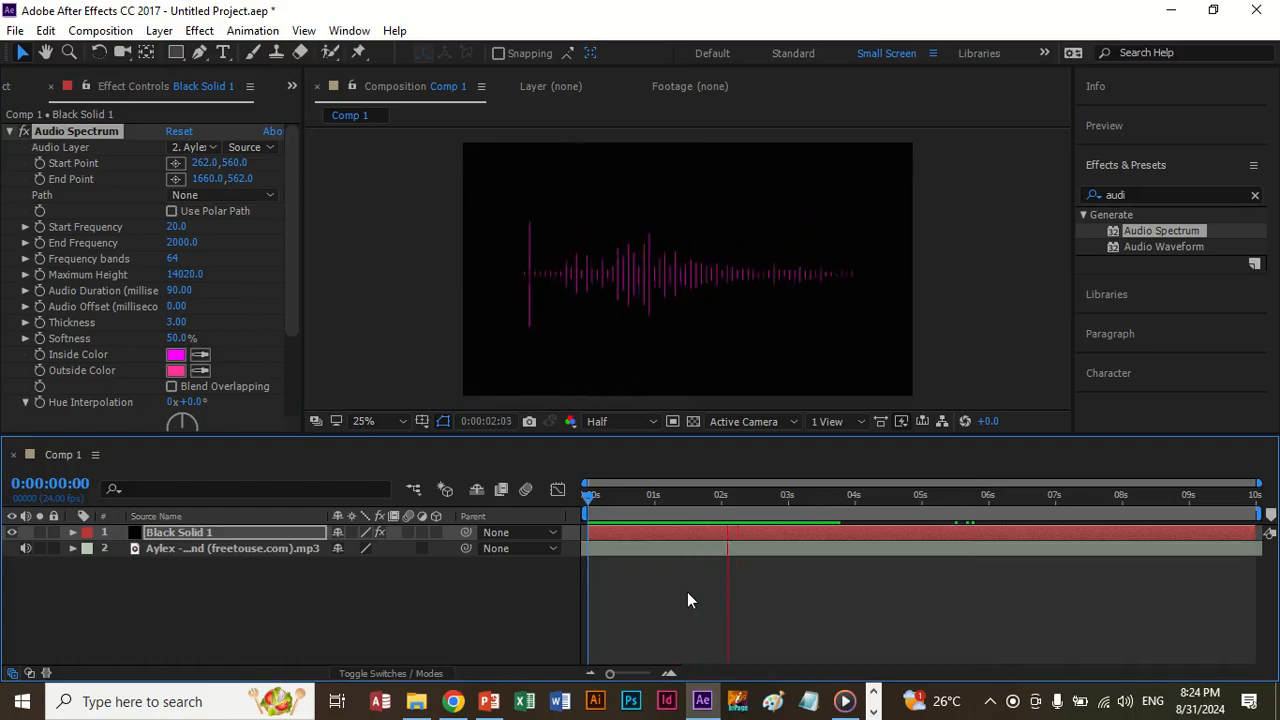
key(space)
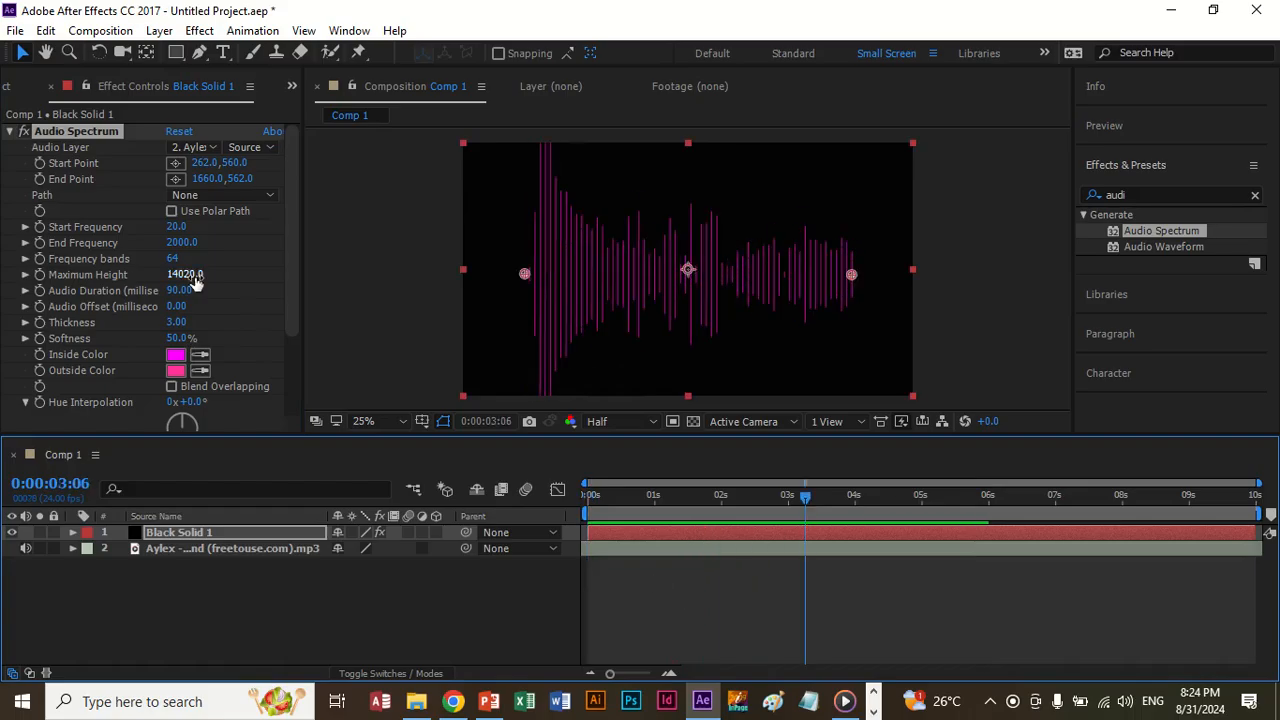
Step: Reduce the straight spectrum's Maximum Height to 2680
drag(195, 280, 47, 285)
drag(185, 275, 22, 276)
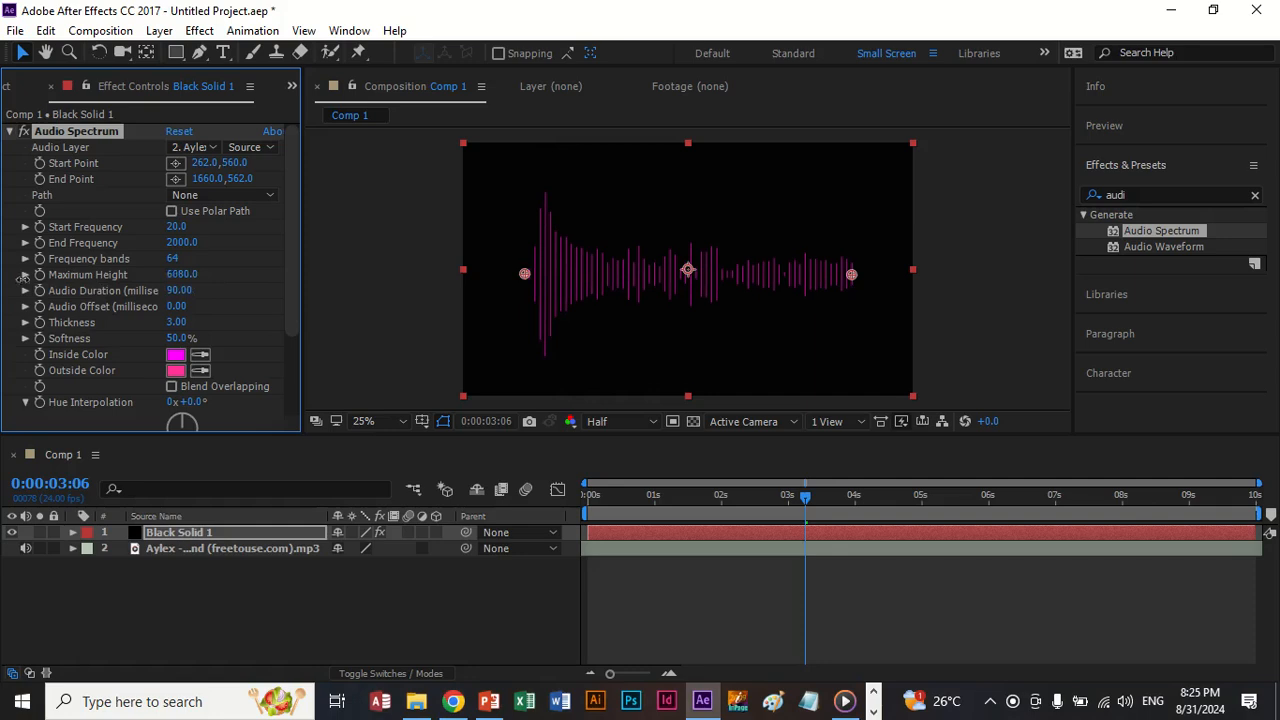
drag(182, 280, 48, 278)
drag(180, 273, 24, 280)
Step: Play Comp 1 from the beginning to check the spectrum's bar height, and return the playhead to 0:00:00:09
drag(806, 497, 792, 497)
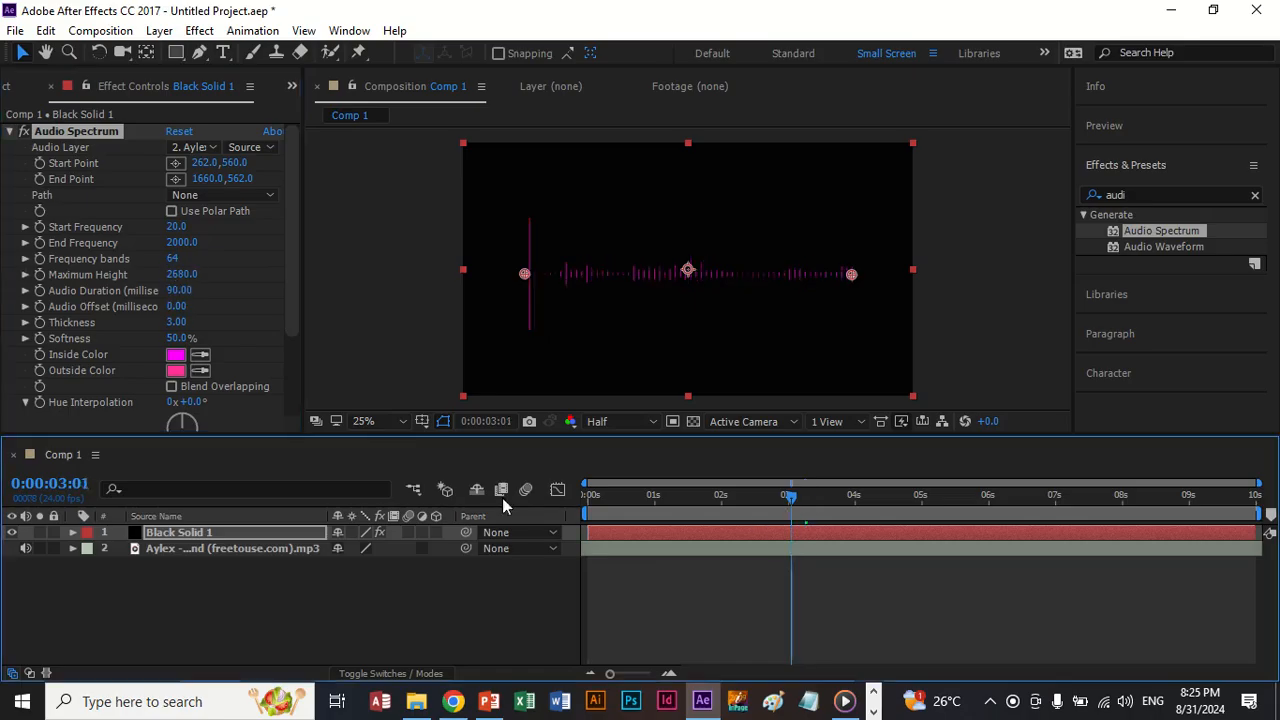
key(Home)
key(space)
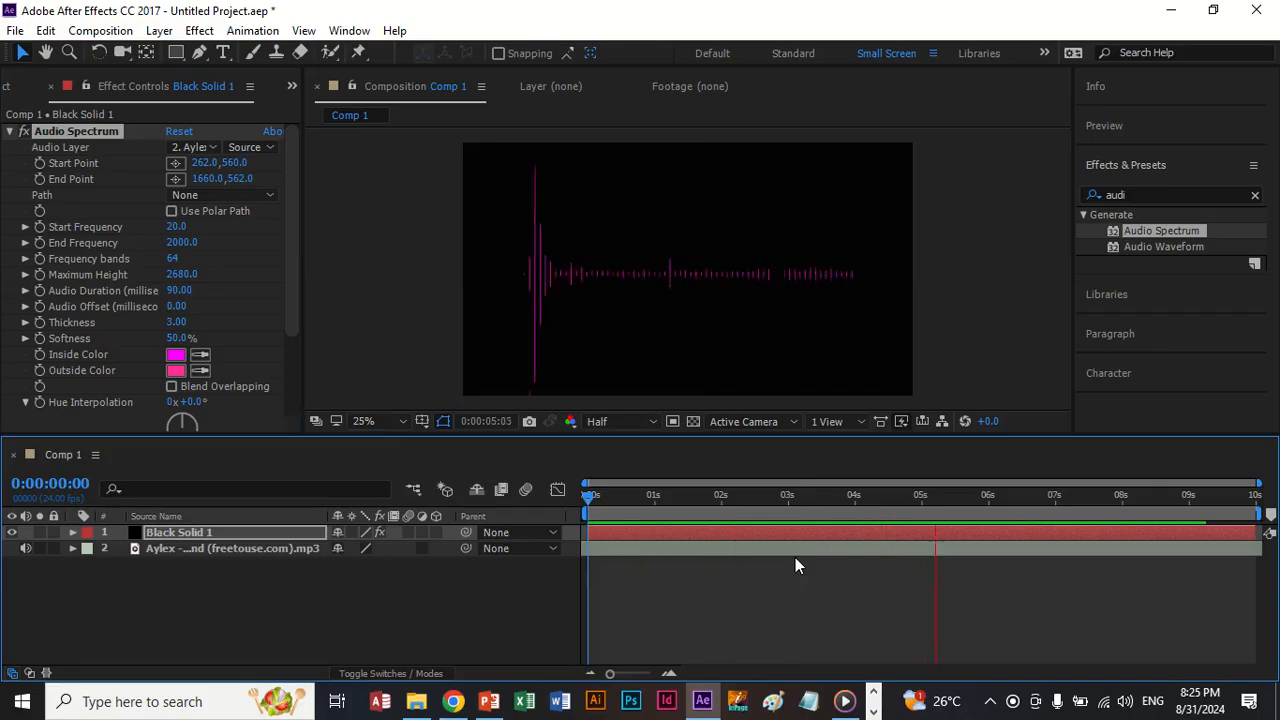
key(space)
drag(959, 497, 613, 506)
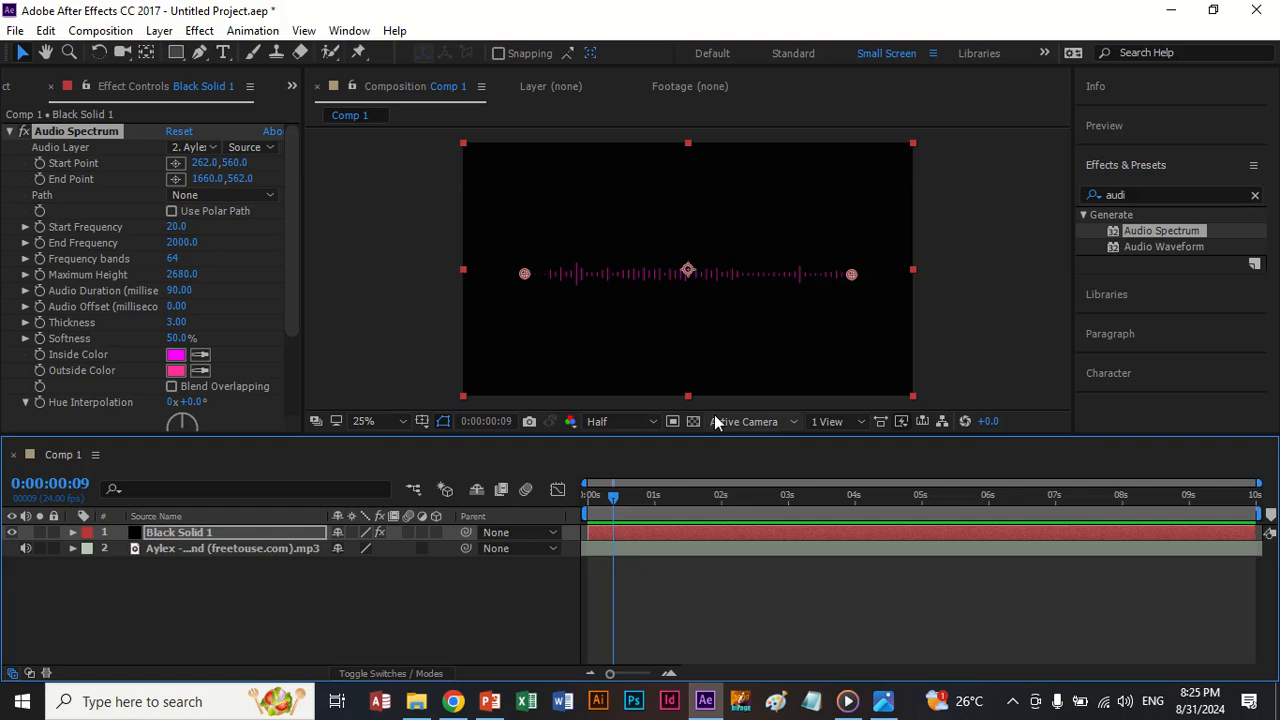
mouse_move(1085, 25)
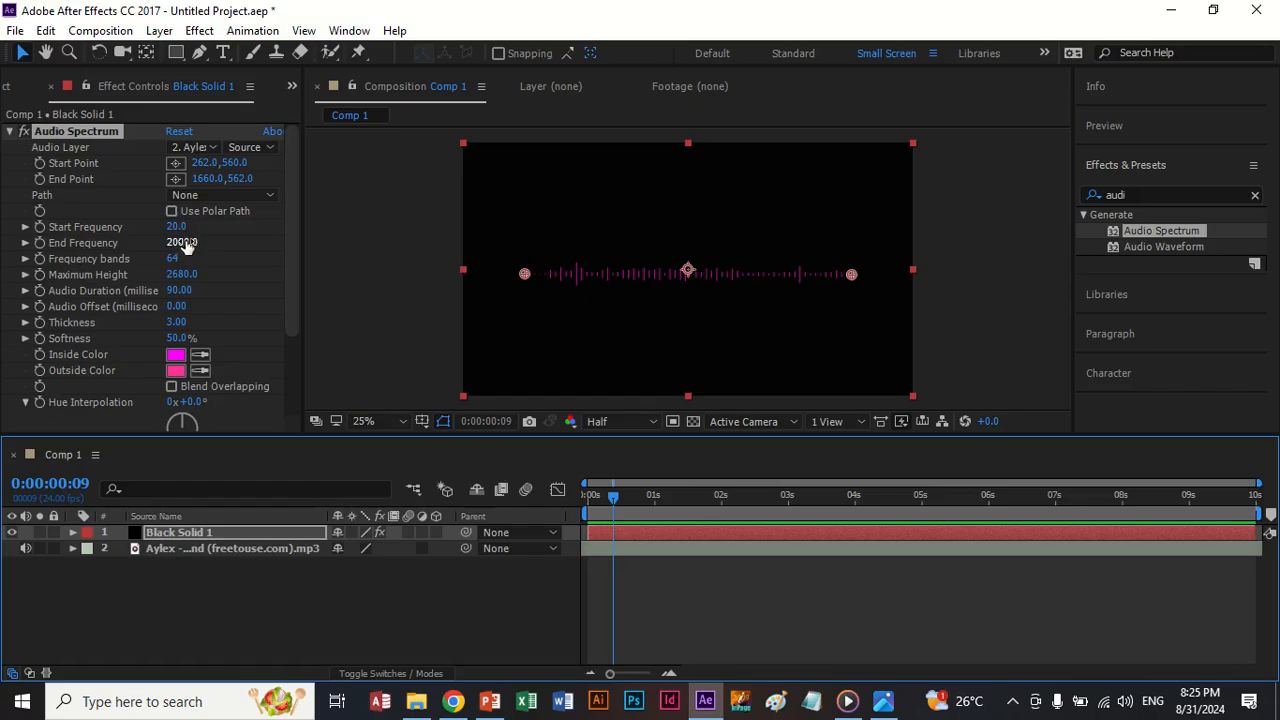
Step: Set the Audio Spectrum's End Frequency to 200 and play Comp 1 to check the response
drag(184, 246, 171, 242)
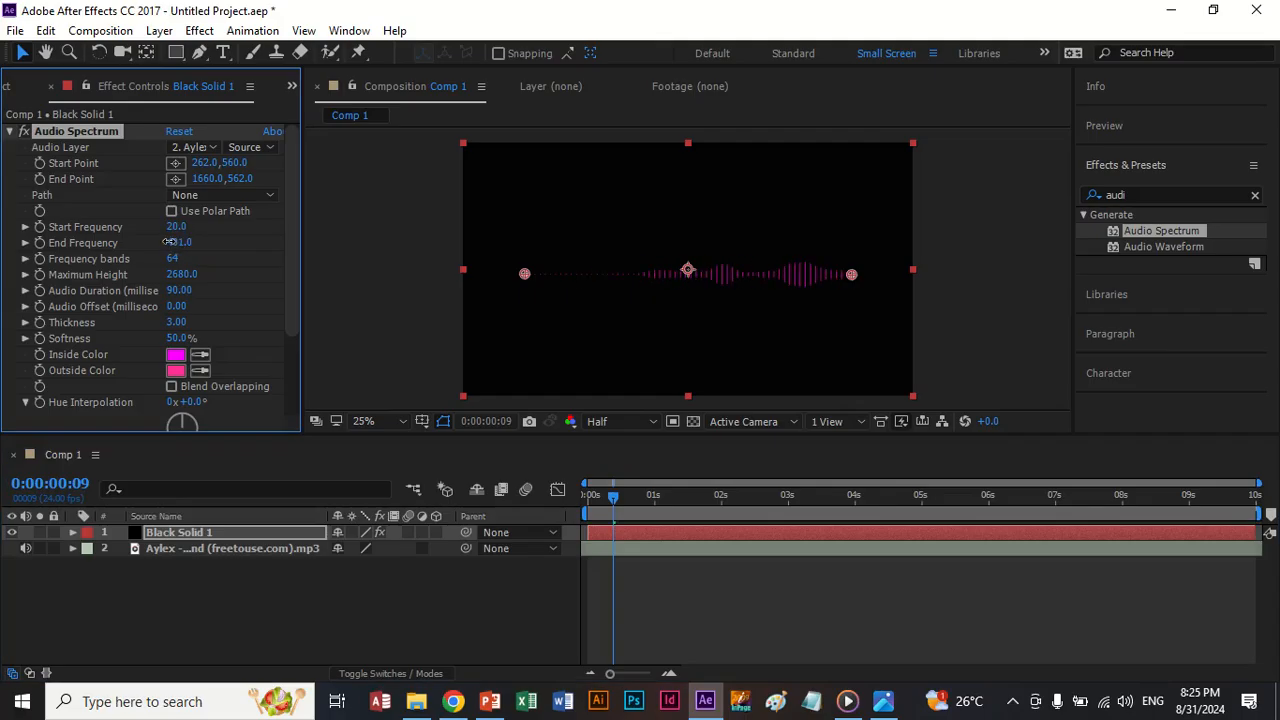
click(180, 243)
text(200)
key(Return)
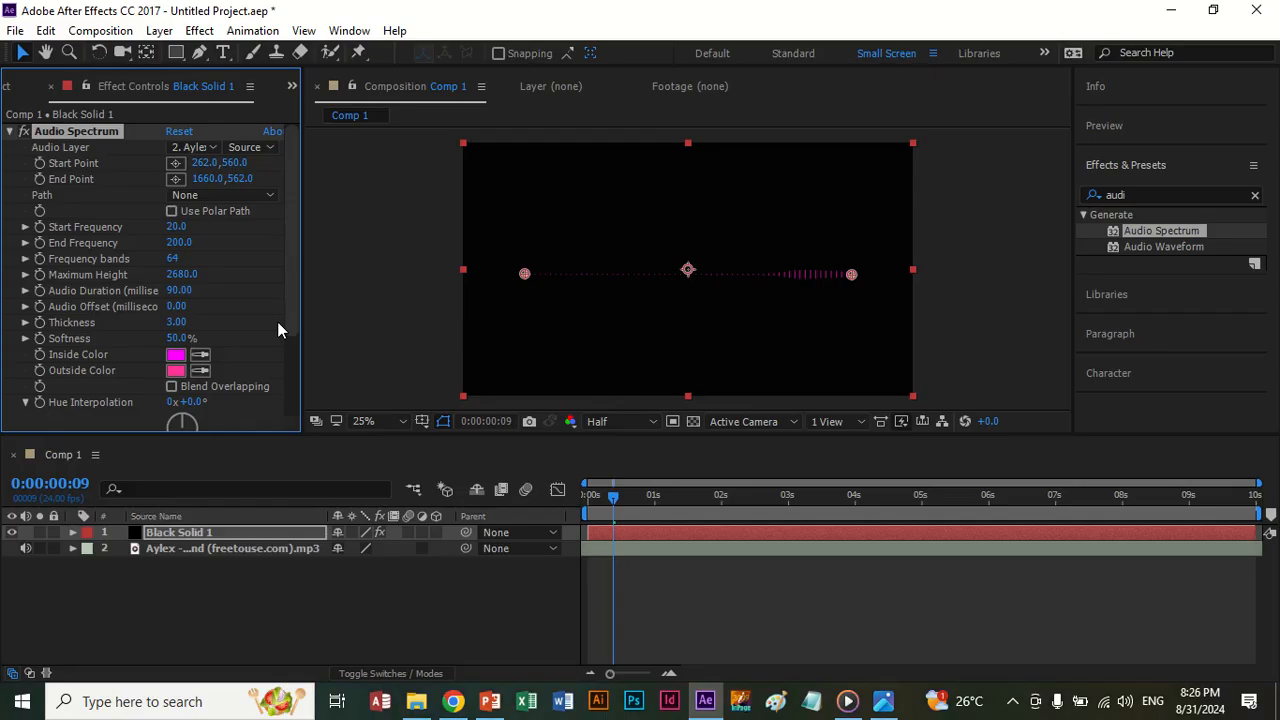
key(space)
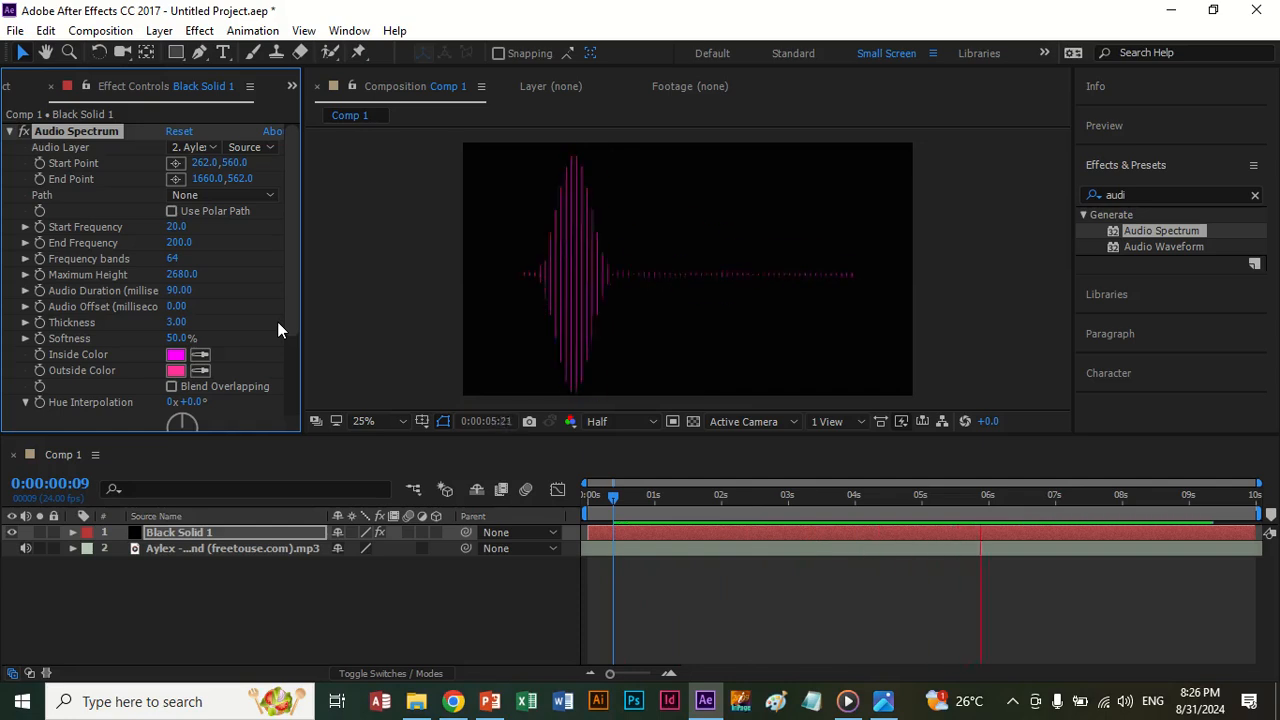
key(space)
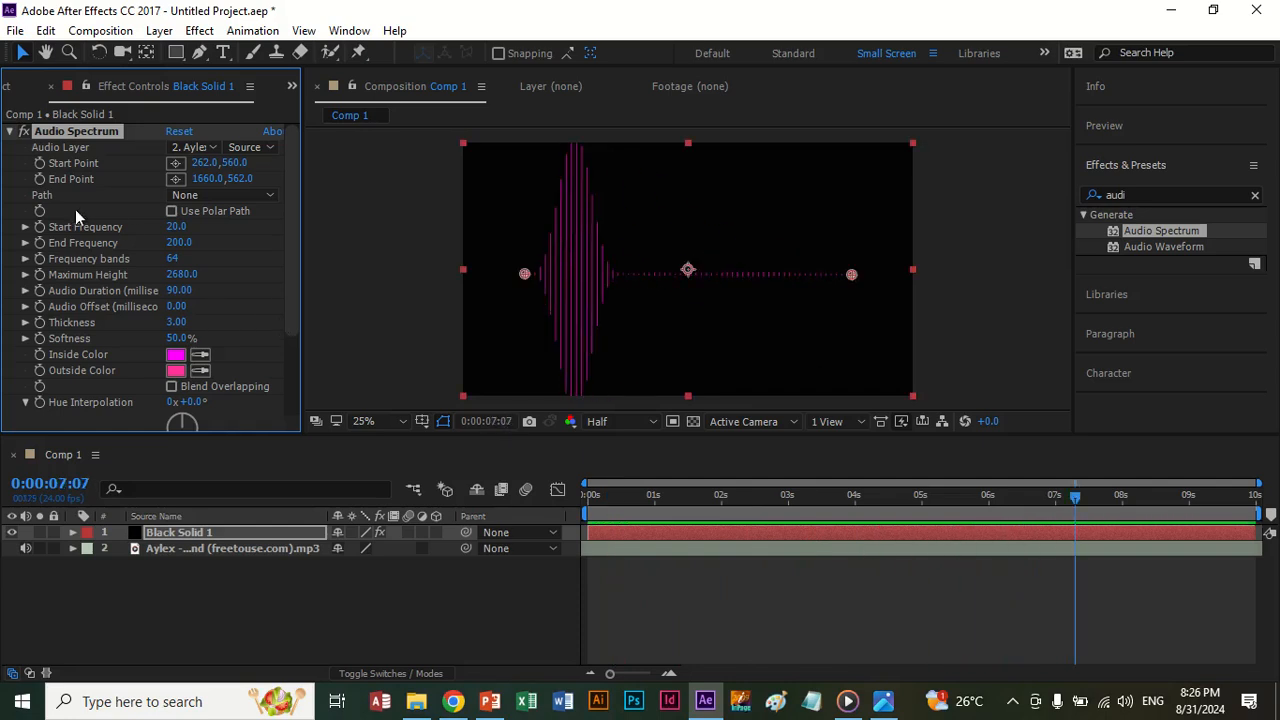
Step: Try a Start Frequency of 50 on the spectrum and play the composition
click(177, 228)
text(50)
key(Return)
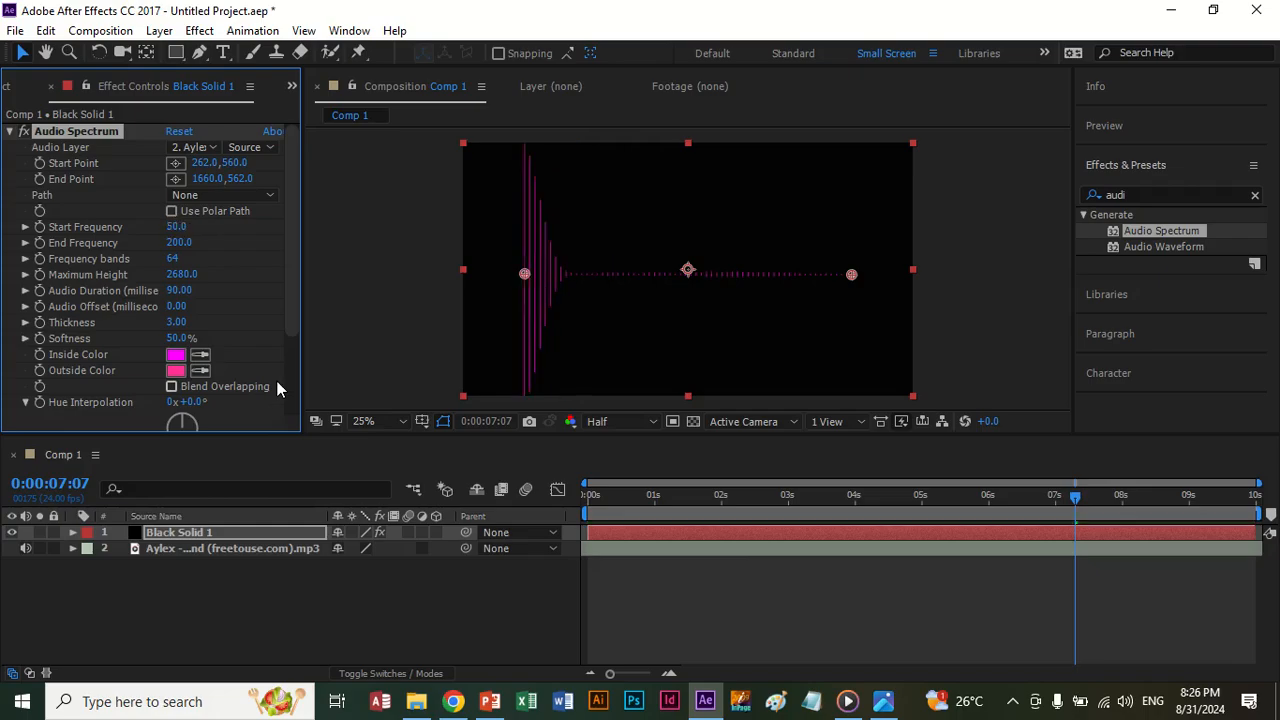
key(space)
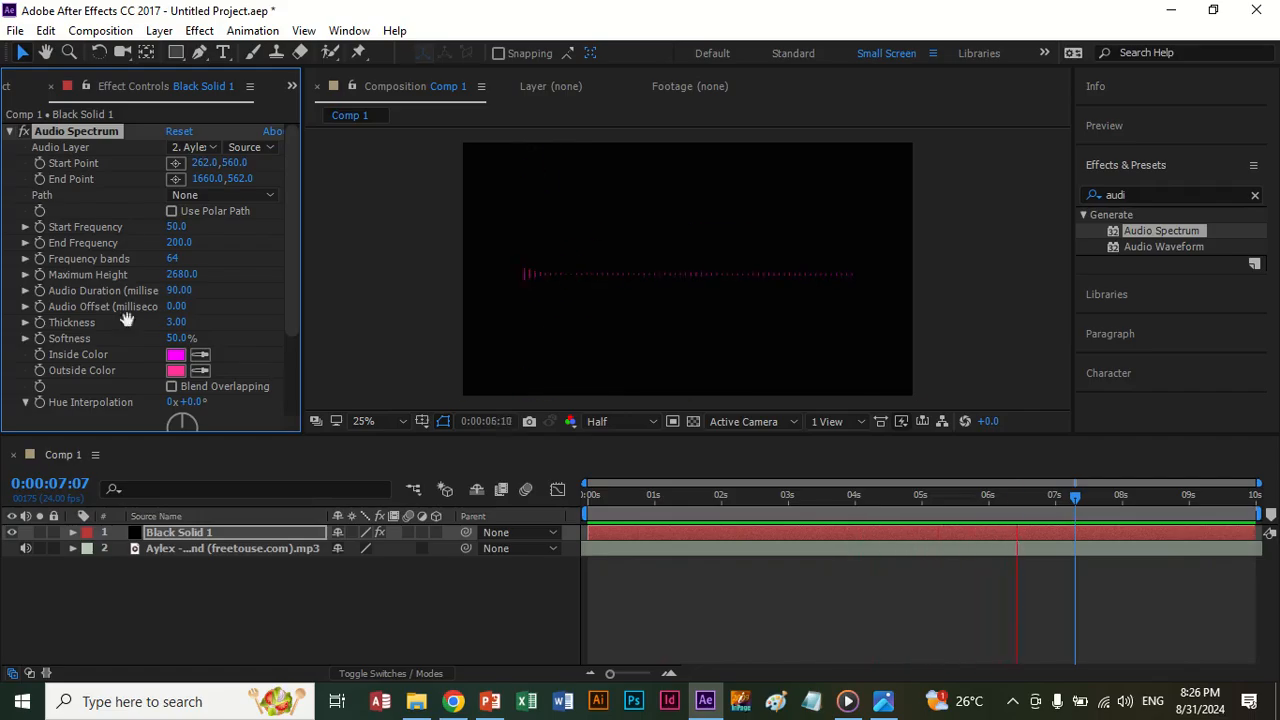
Step: Set the spectrum's Start Frequency back to 20 and preview Comp 1
click(176, 227)
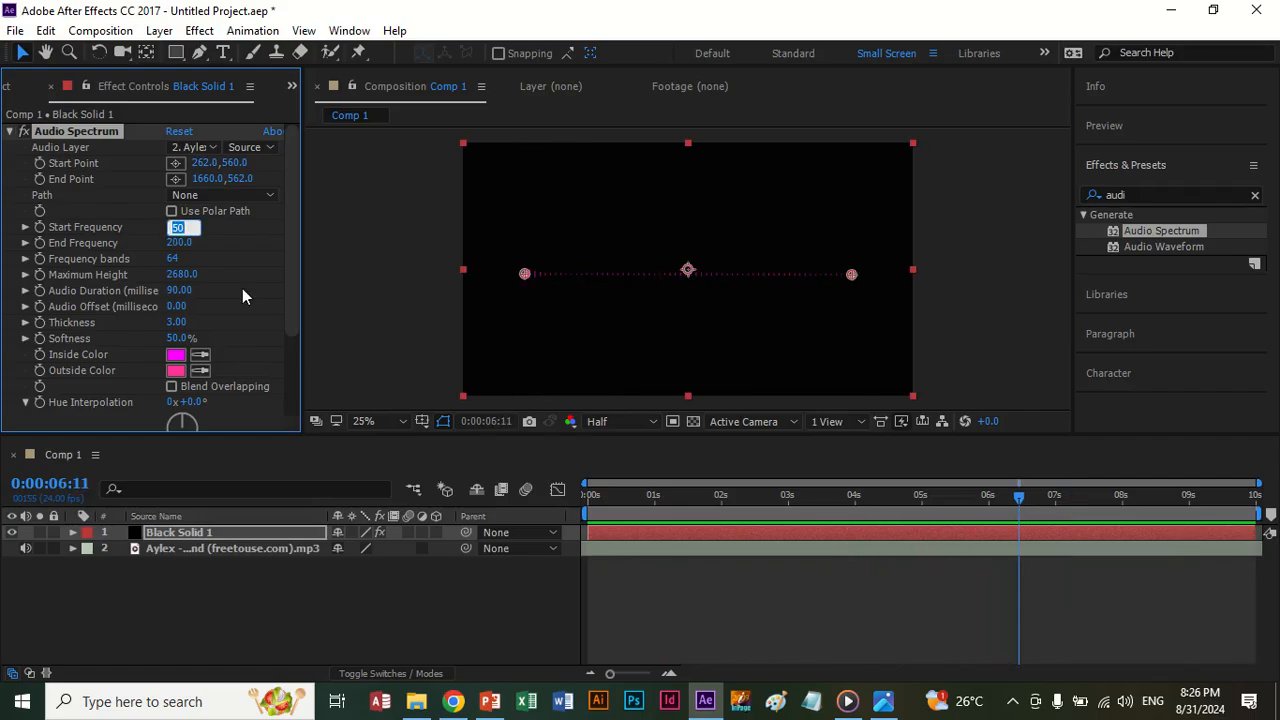
text(20)
key(Return)
key(space)
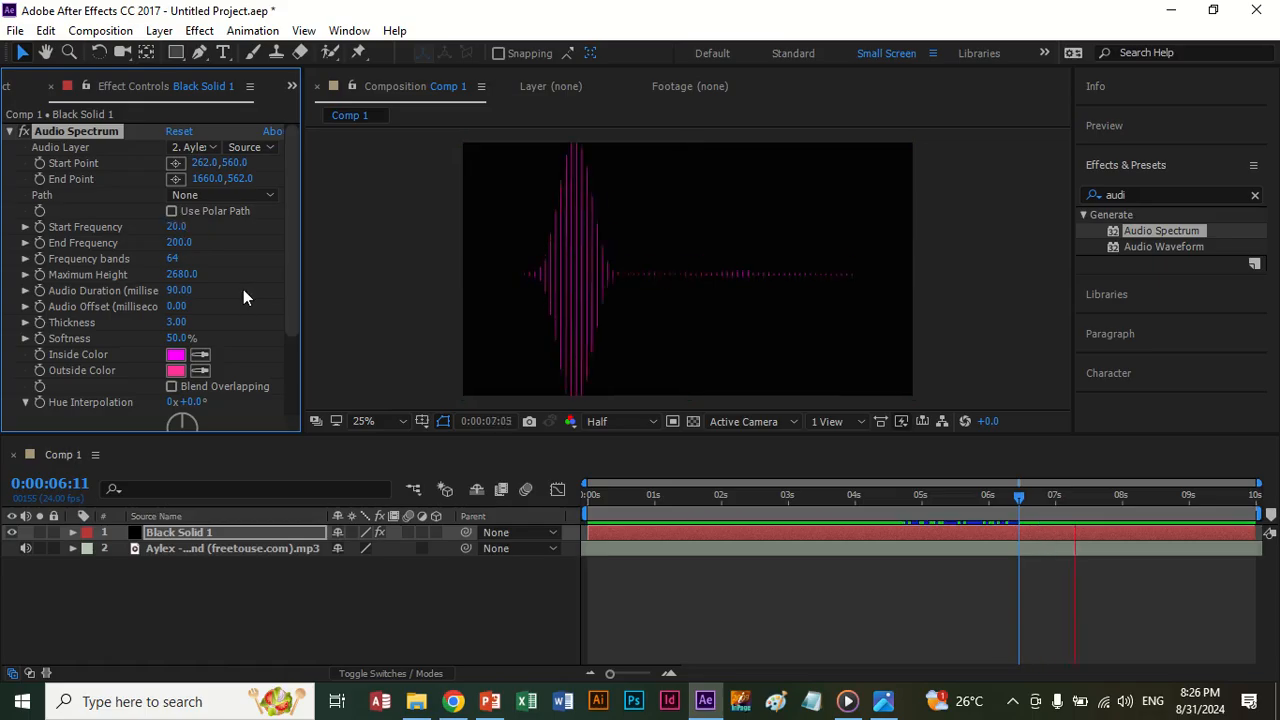
key(space)
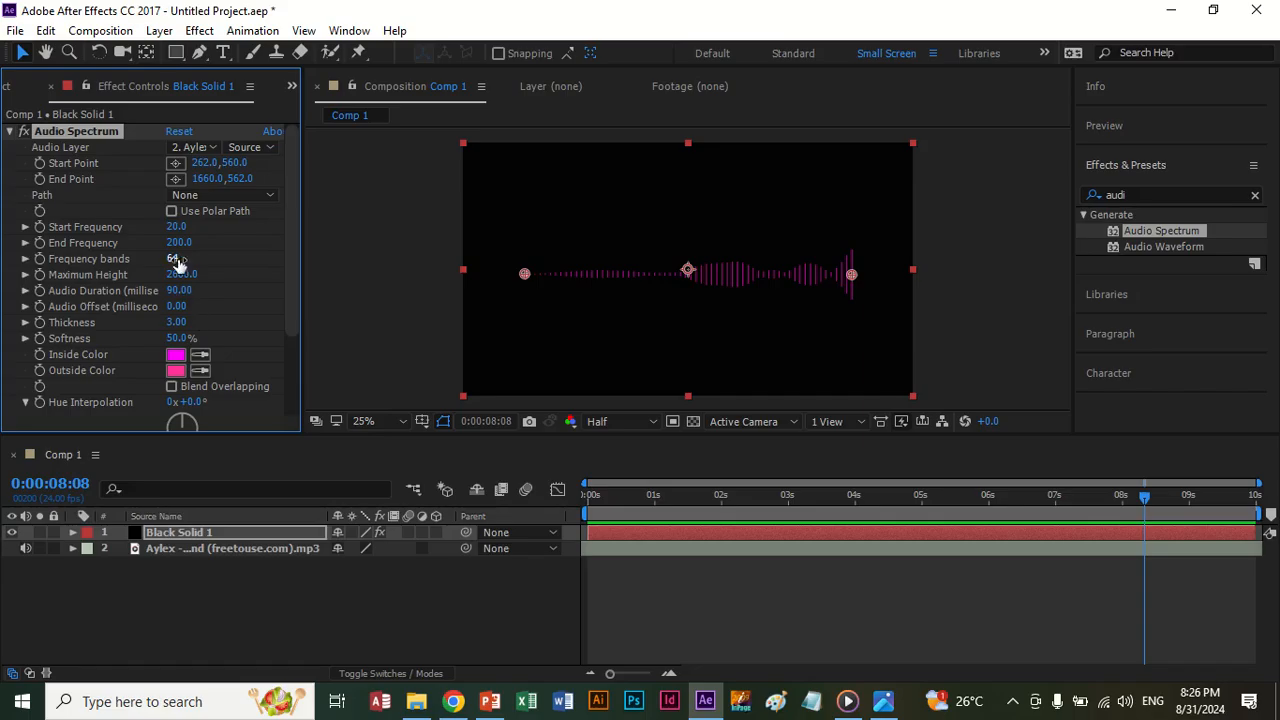
Step: Increase the spectrum's Frequency bands to 115 and preview the denser bars
drag(179, 261, 223, 258)
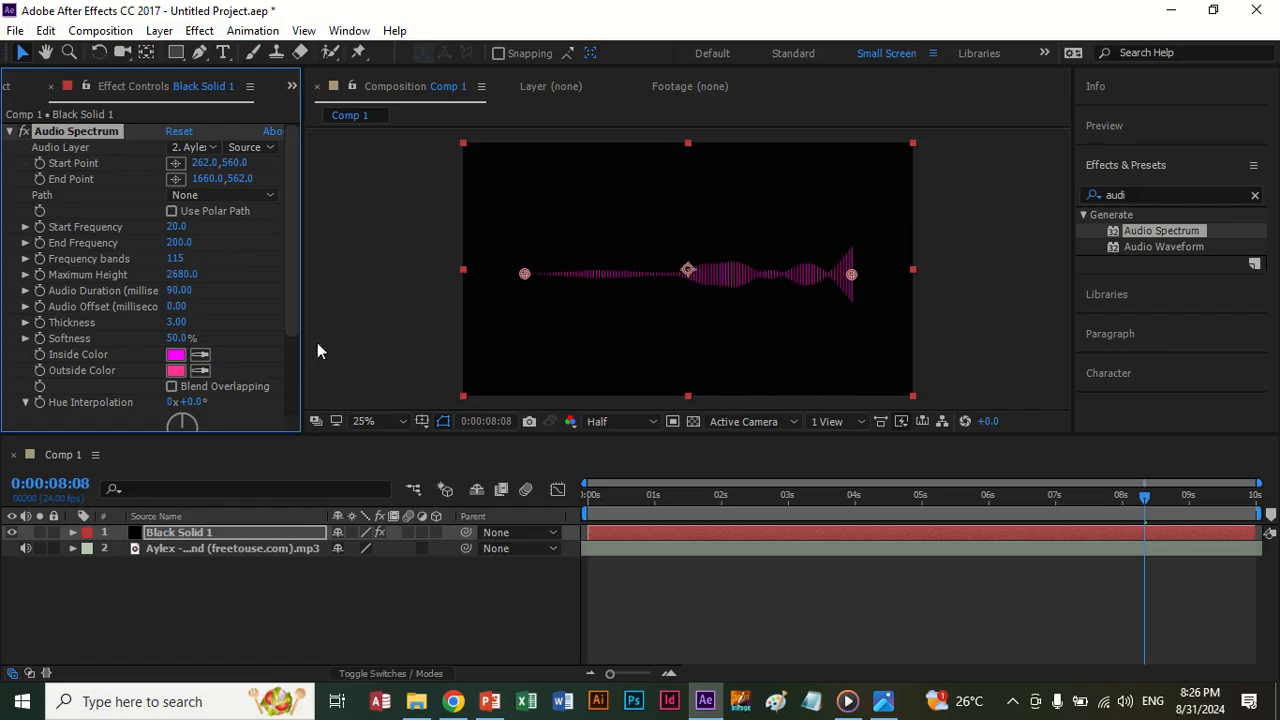
key(space)
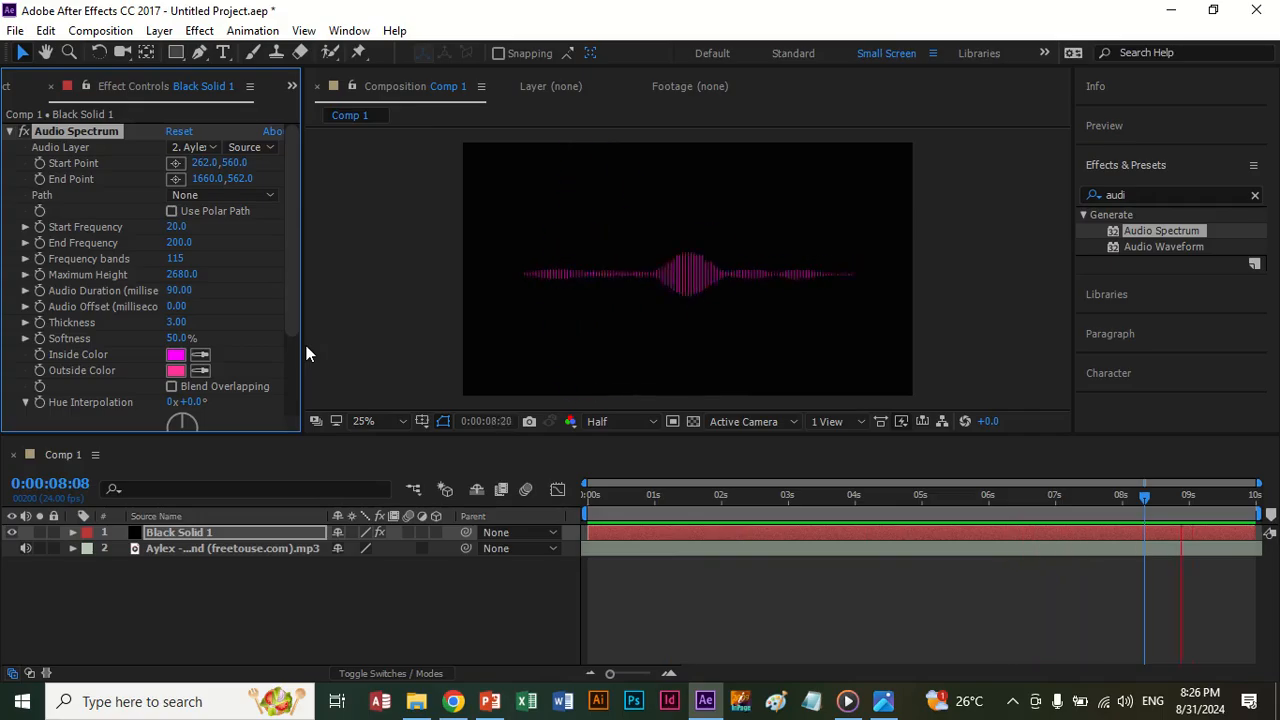
key(space)
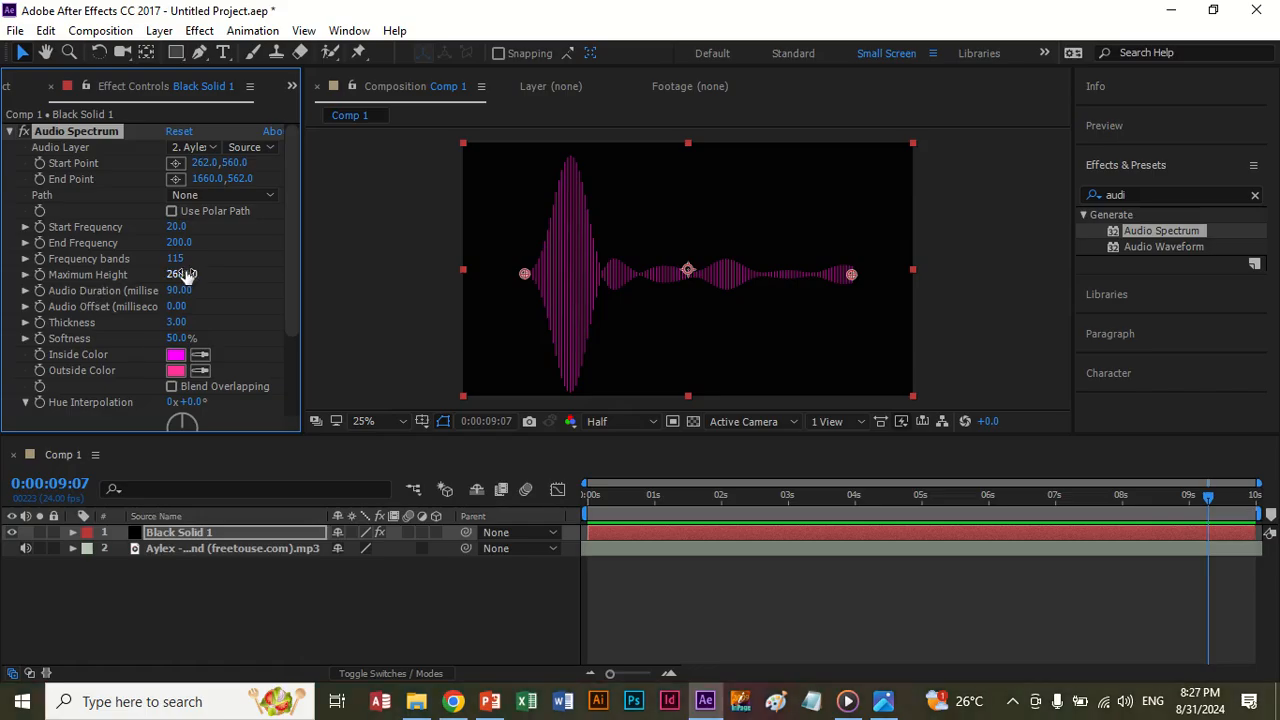
Step: Reduce the spectrum's Maximum Height to 1490 and play the composition
drag(185, 273, 86, 271)
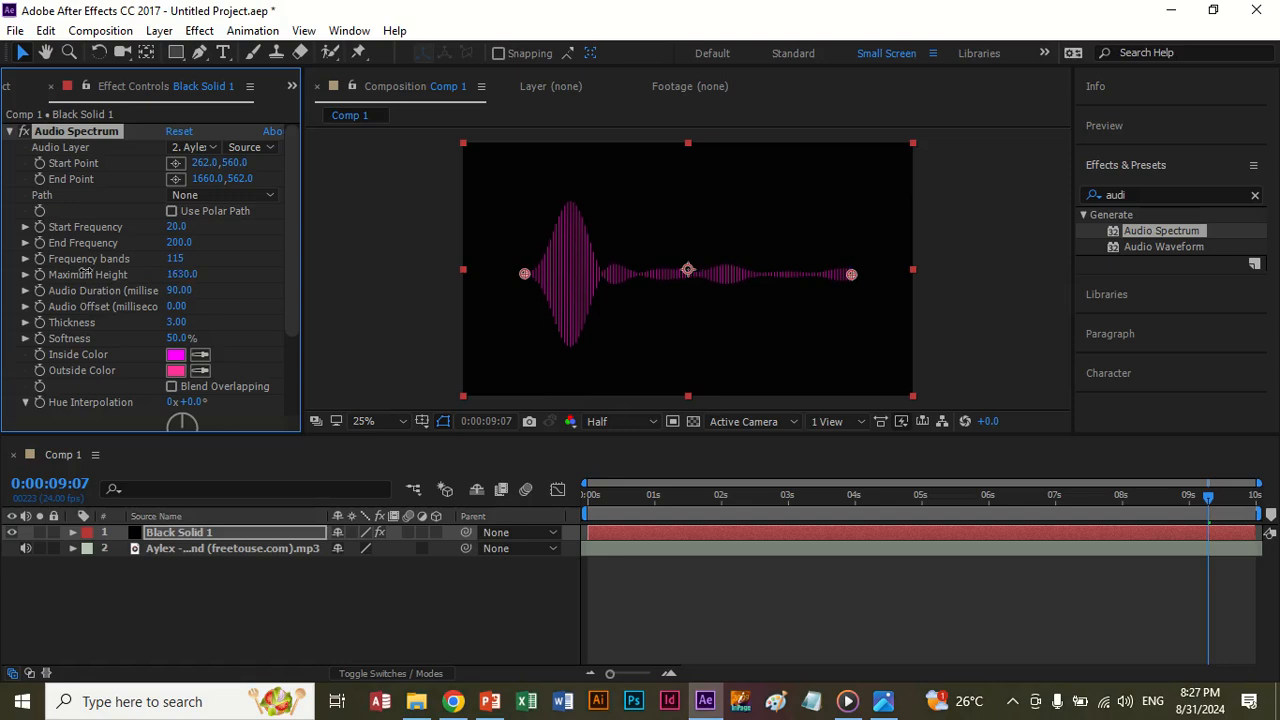
key(space)
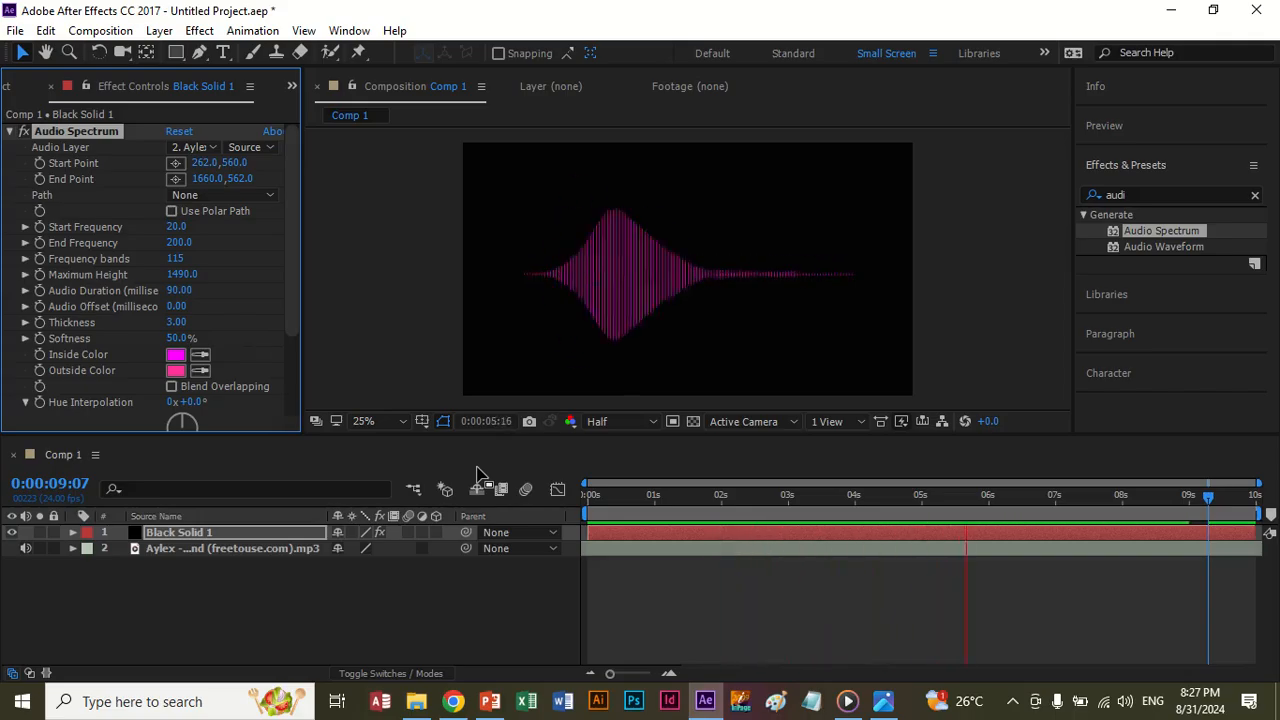
key(space)
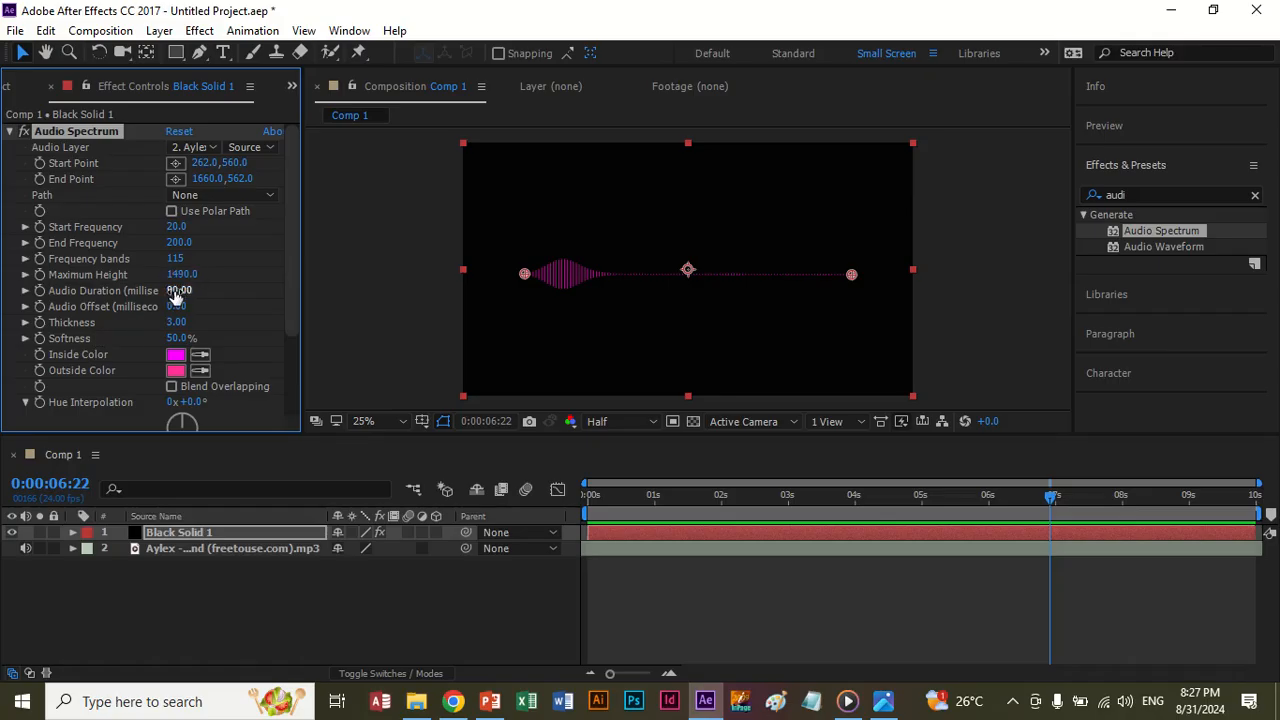
Step: Try Audio Duration values of 110 and 240 milliseconds, playing Comp 1 after each change
mouse_move(176, 291)
mouse_down()
mouse_move(193, 290)
mouse_move(177, 290)
mouse_up()
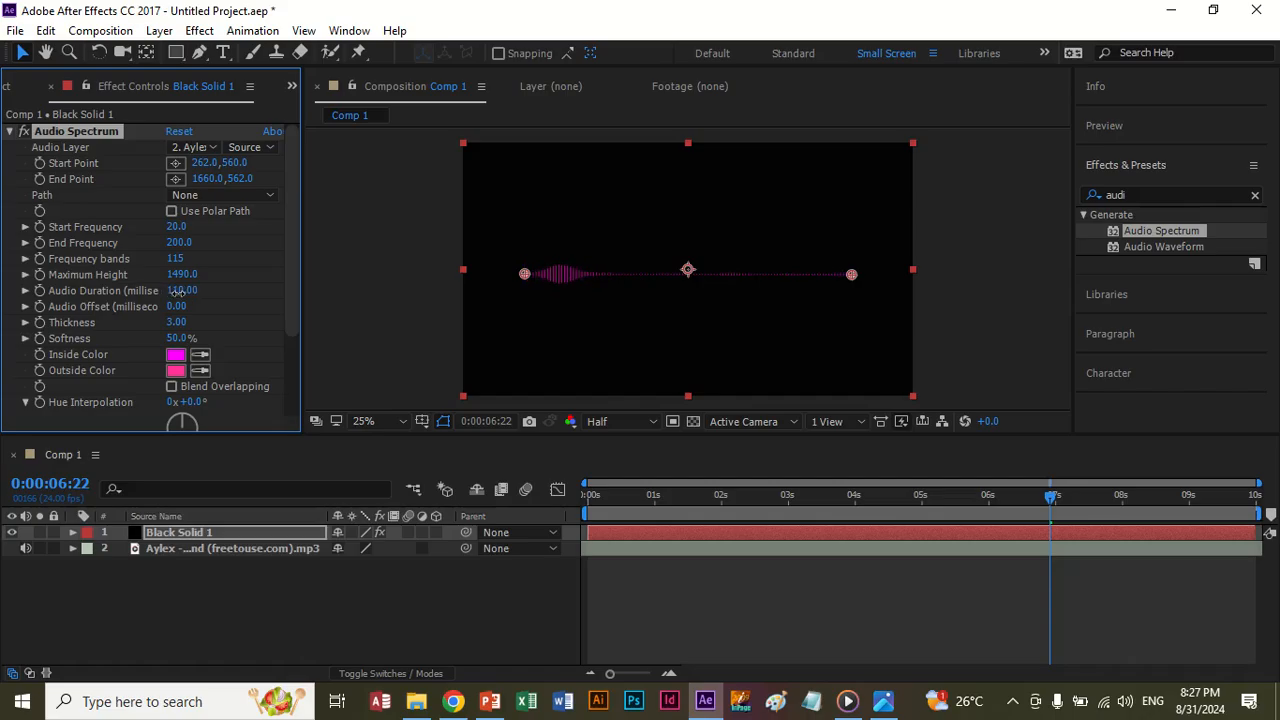
key(space)
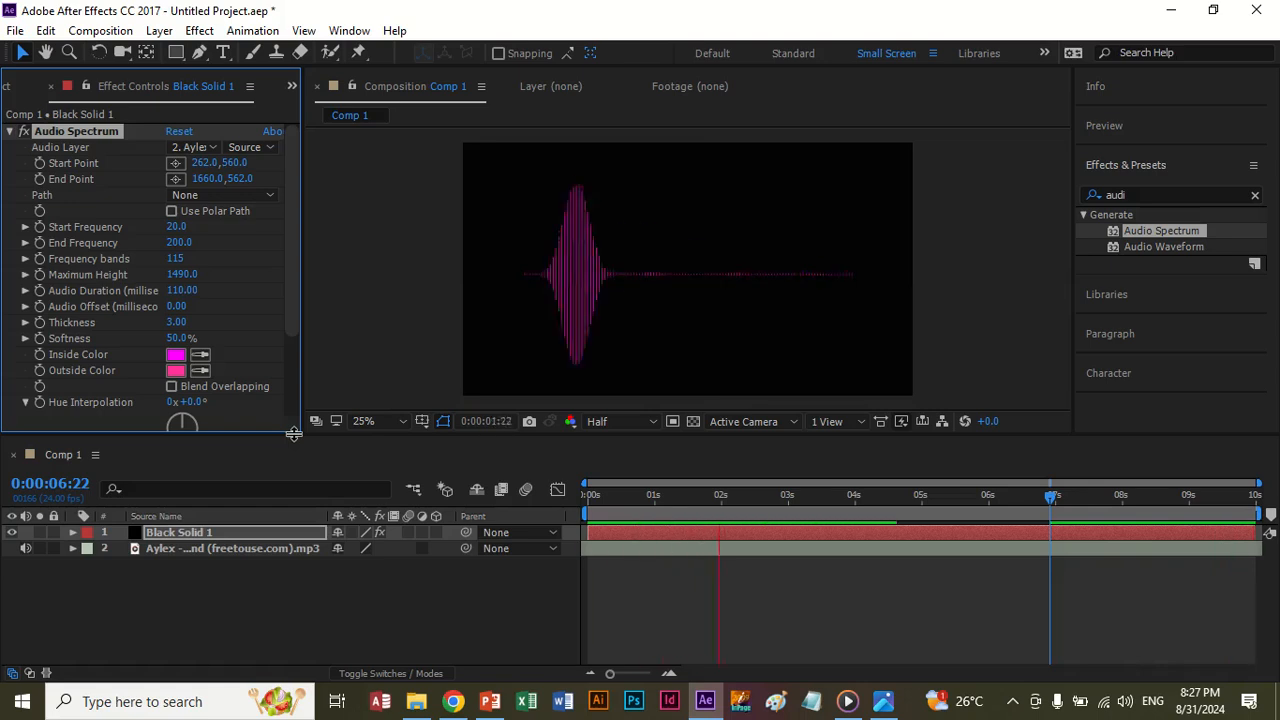
key(space)
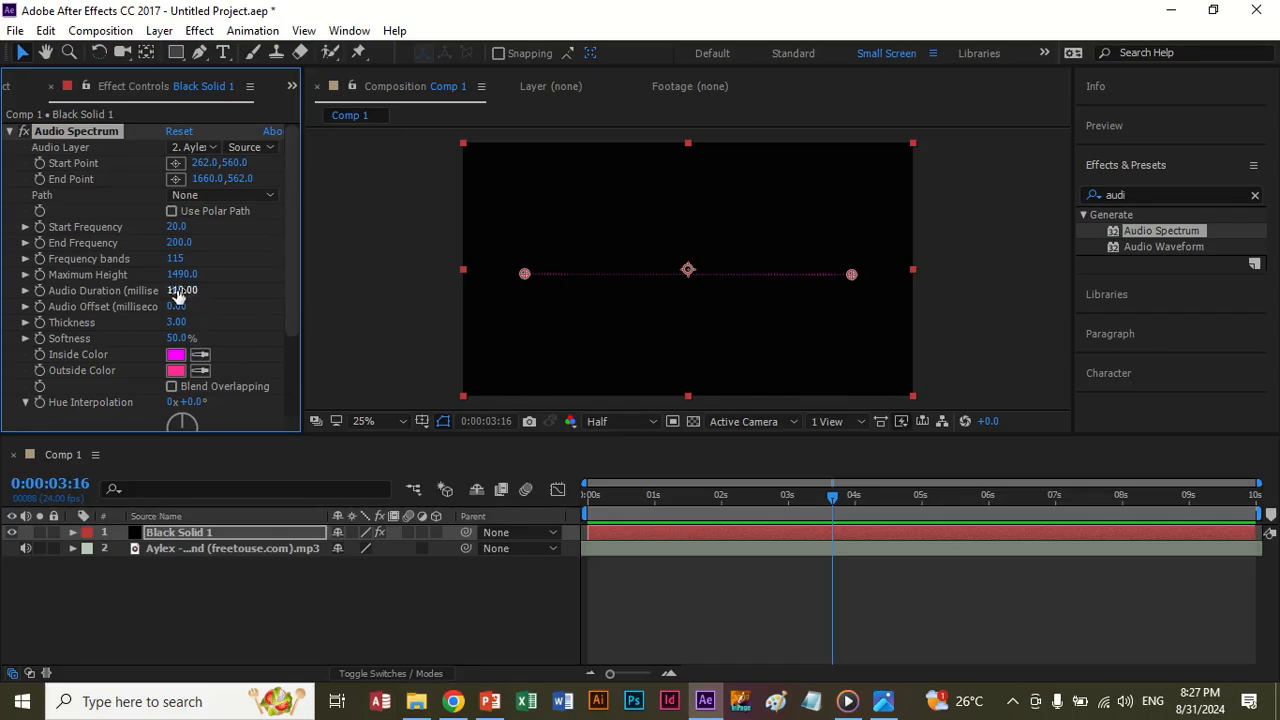
drag(177, 290, 190, 291)
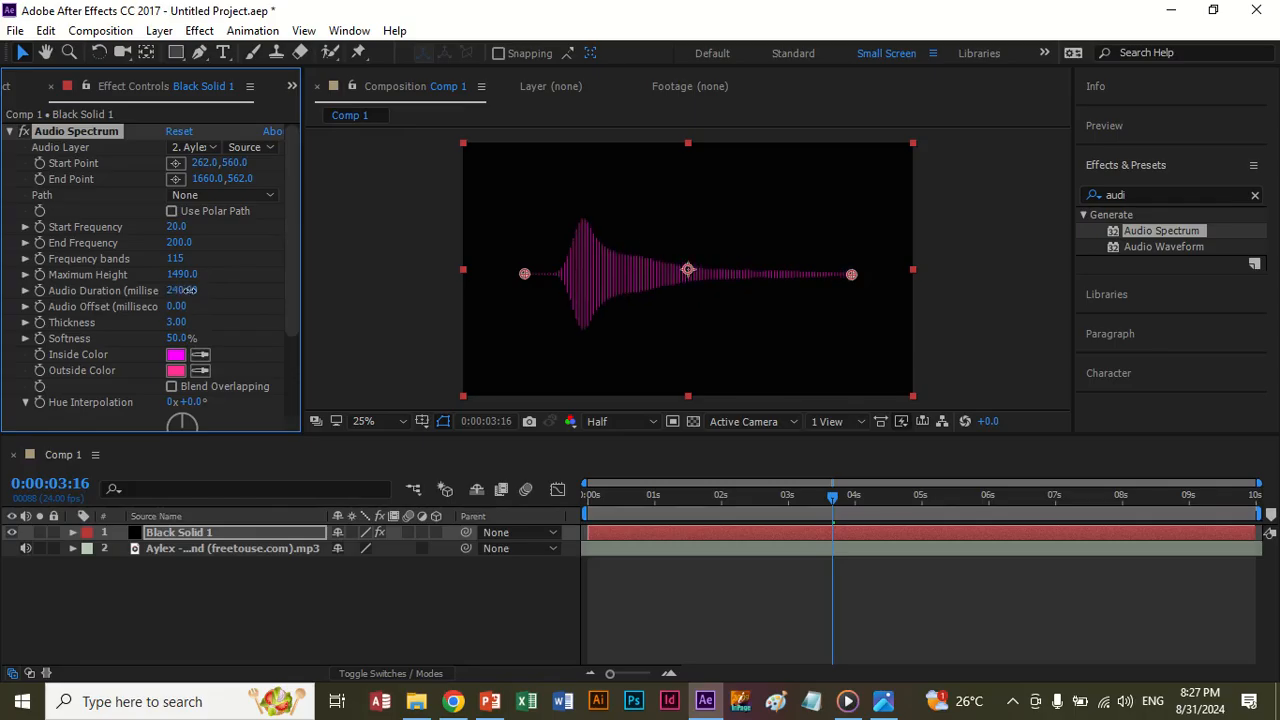
key(space)
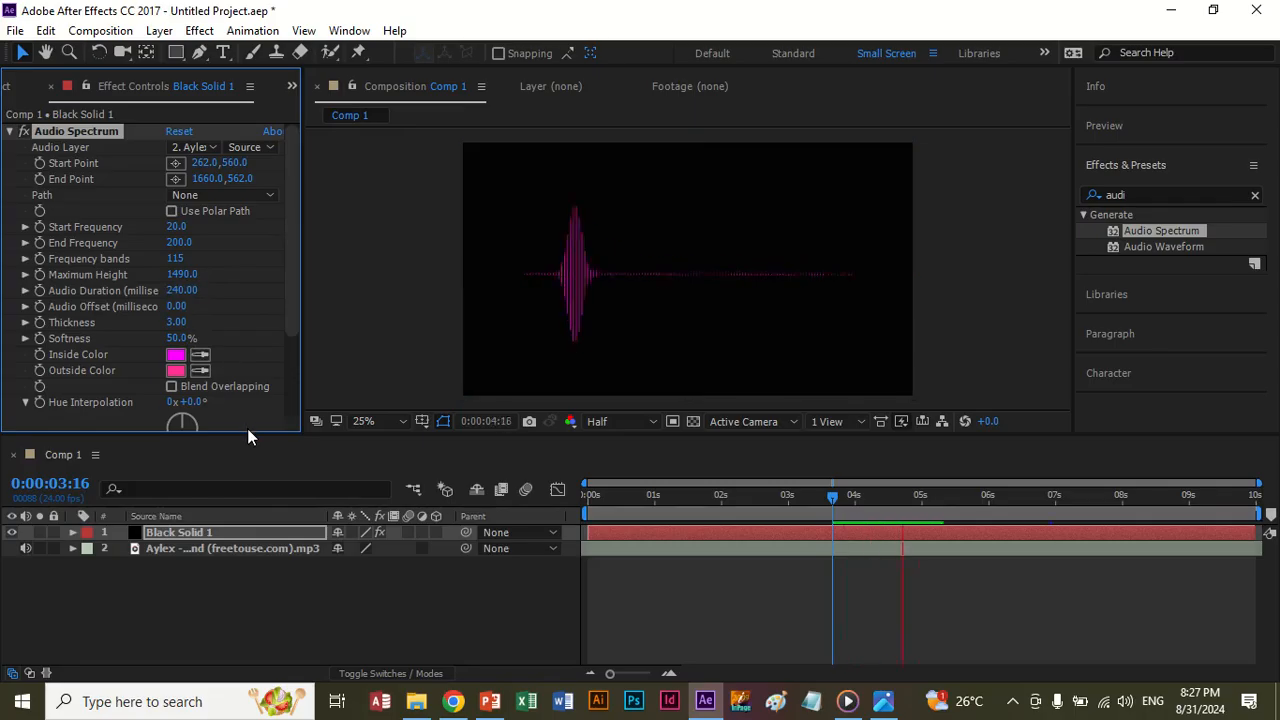
key(space)
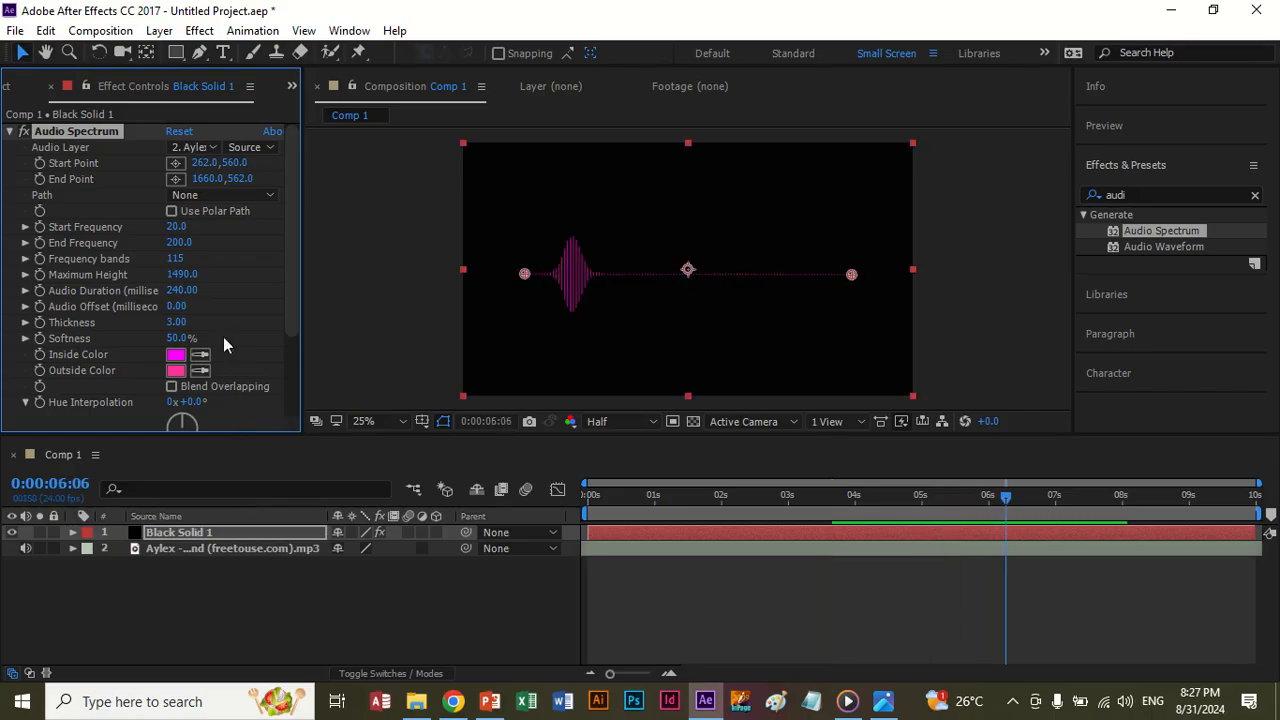
Step: Reduce the spectrum's Audio Duration to 20 milliseconds and its Frequency bands to 24
mouse_move(193, 291)
mouse_down()
mouse_move(205, 291)
mouse_move(160, 291)
mouse_move(185, 290)
mouse_move(173, 289)
mouse_up()
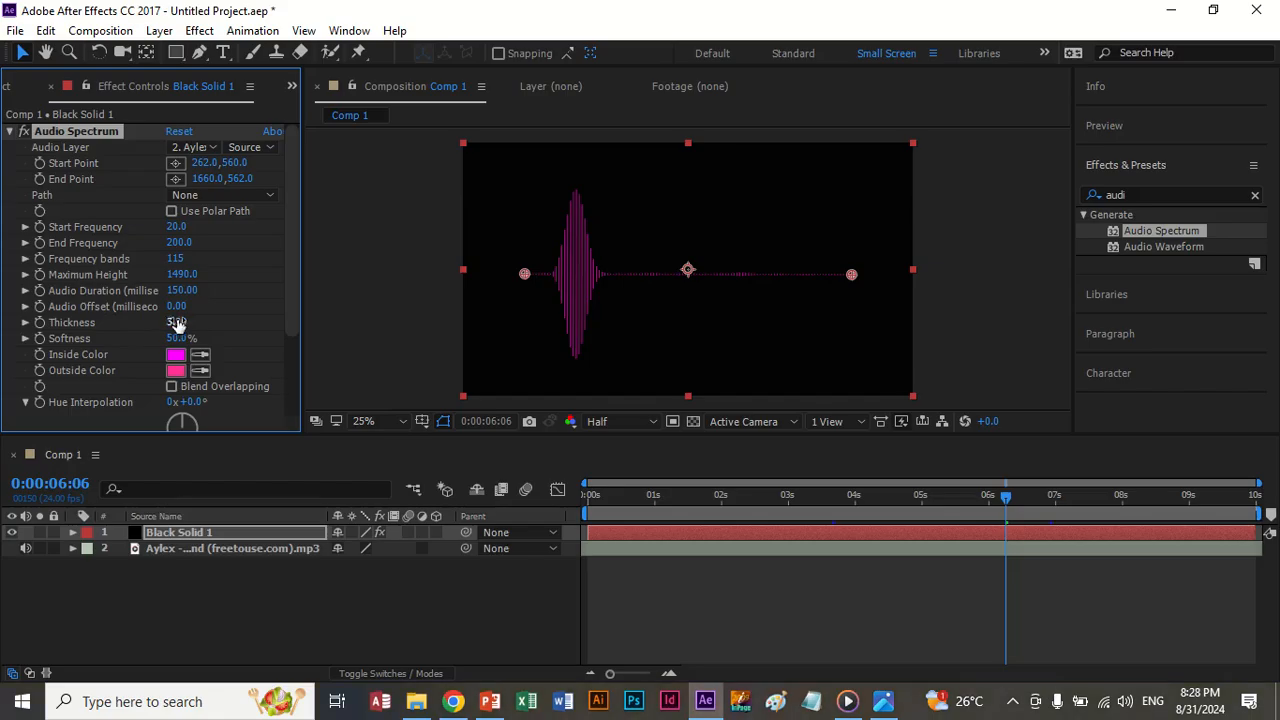
drag(180, 262, 170, 290)
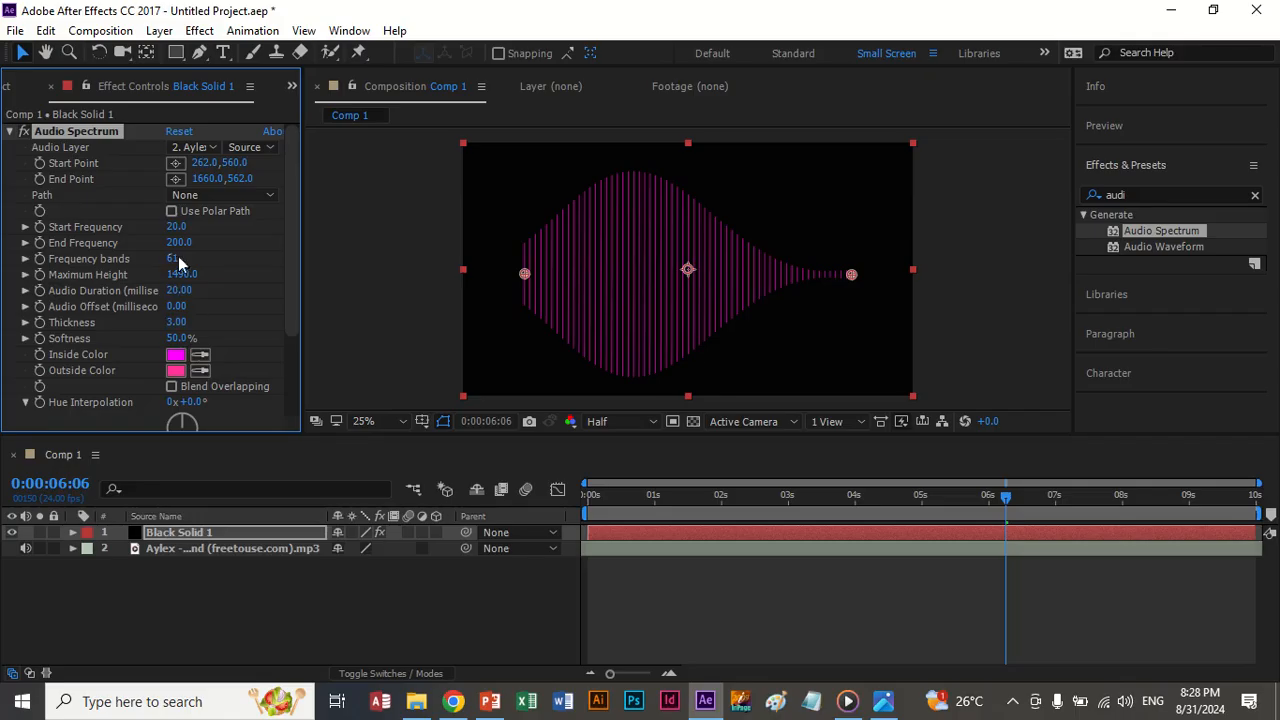
drag(171, 258, 138, 258)
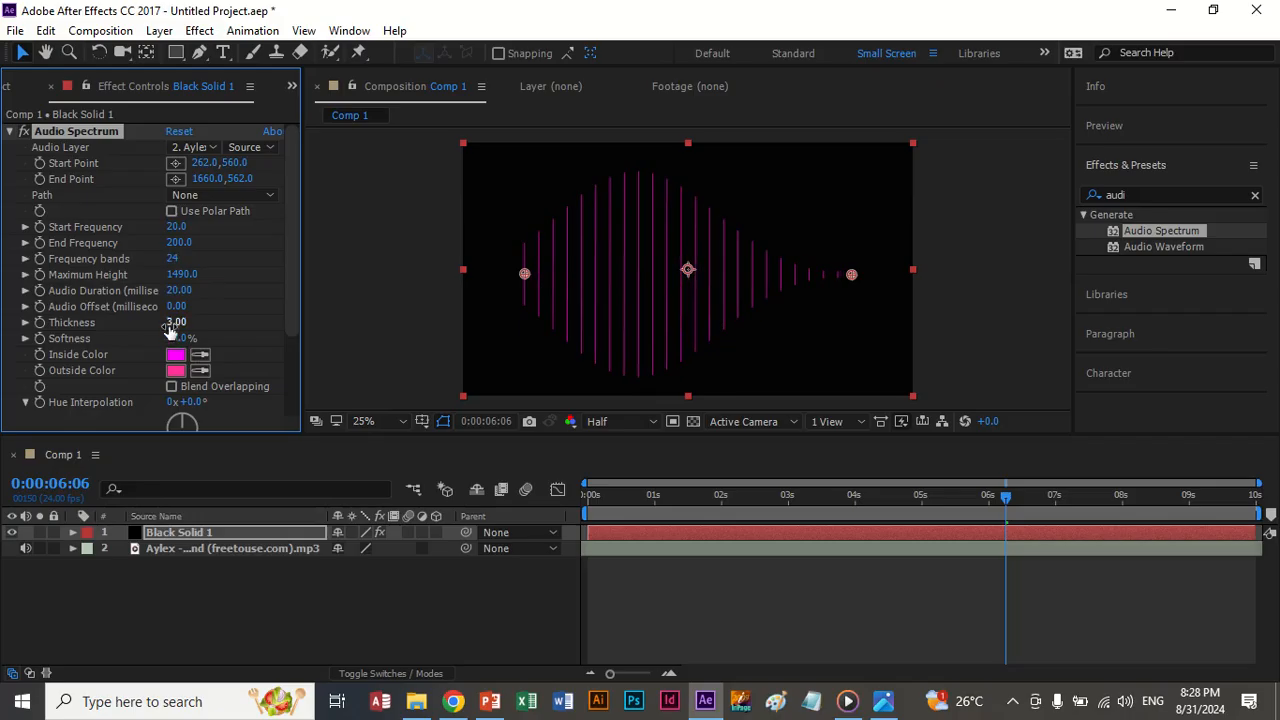
Step: Increase the spectrum bars' Thickness to 9.10 and preview the composition
drag(176, 322, 214, 325)
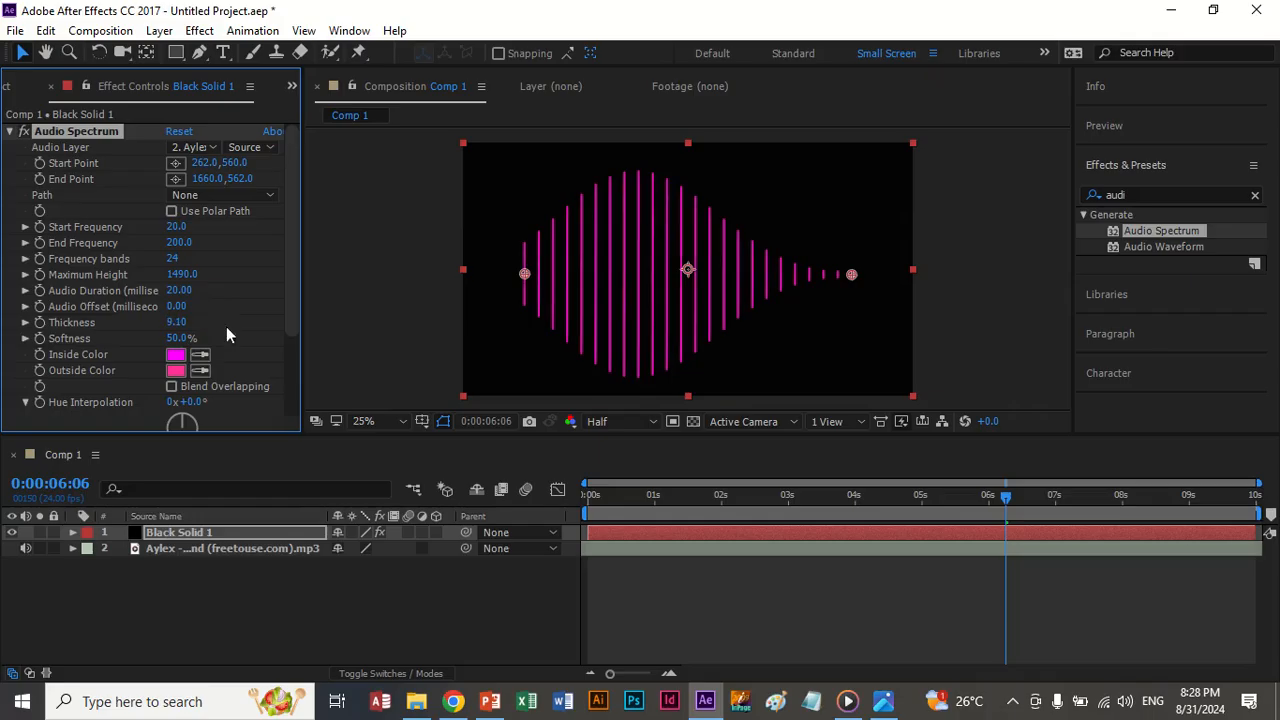
key(space)
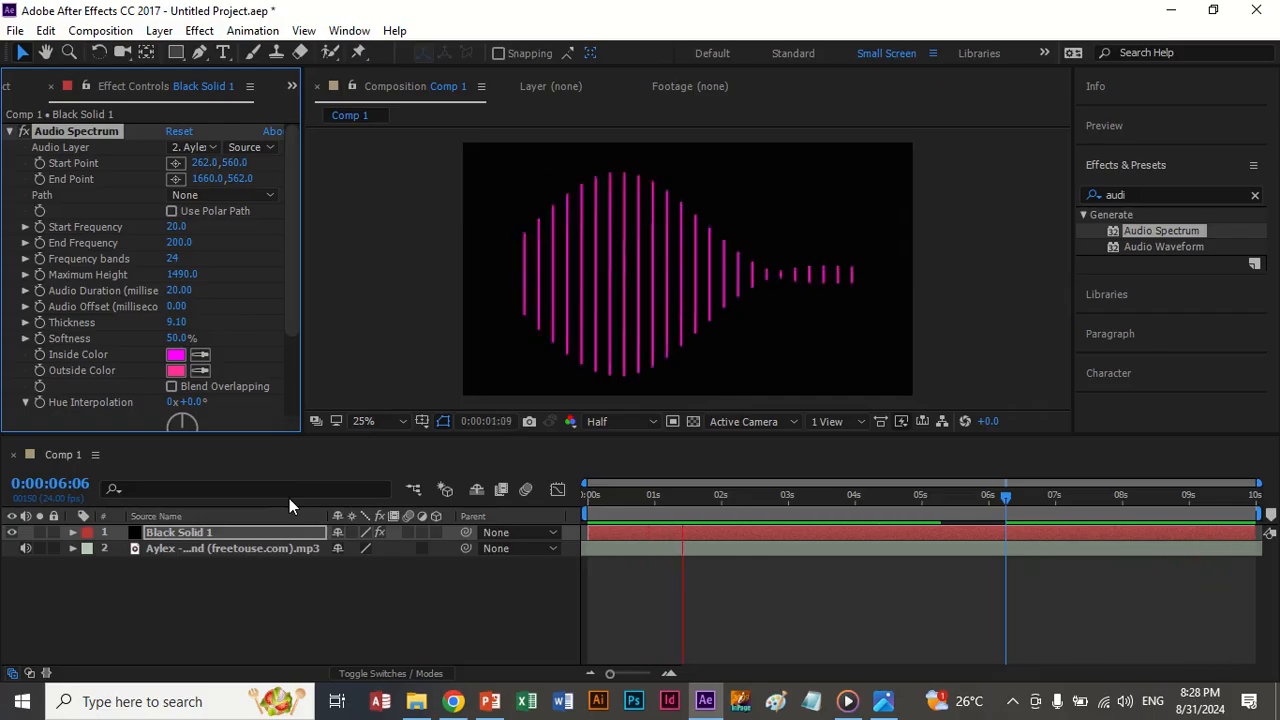
key(space)
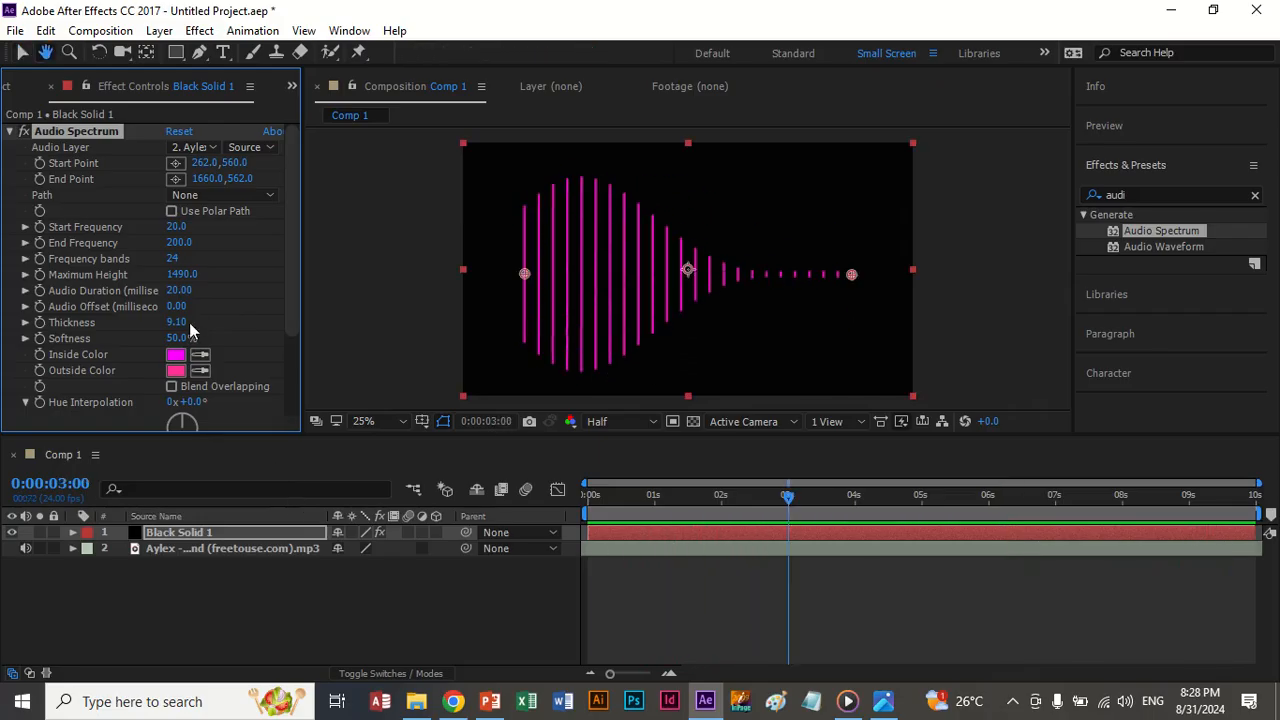
Step: Set the spectrum bars' Thickness to 22.90 and play Comp 1 to check the thicker bars
drag(170, 322, 306, 334)
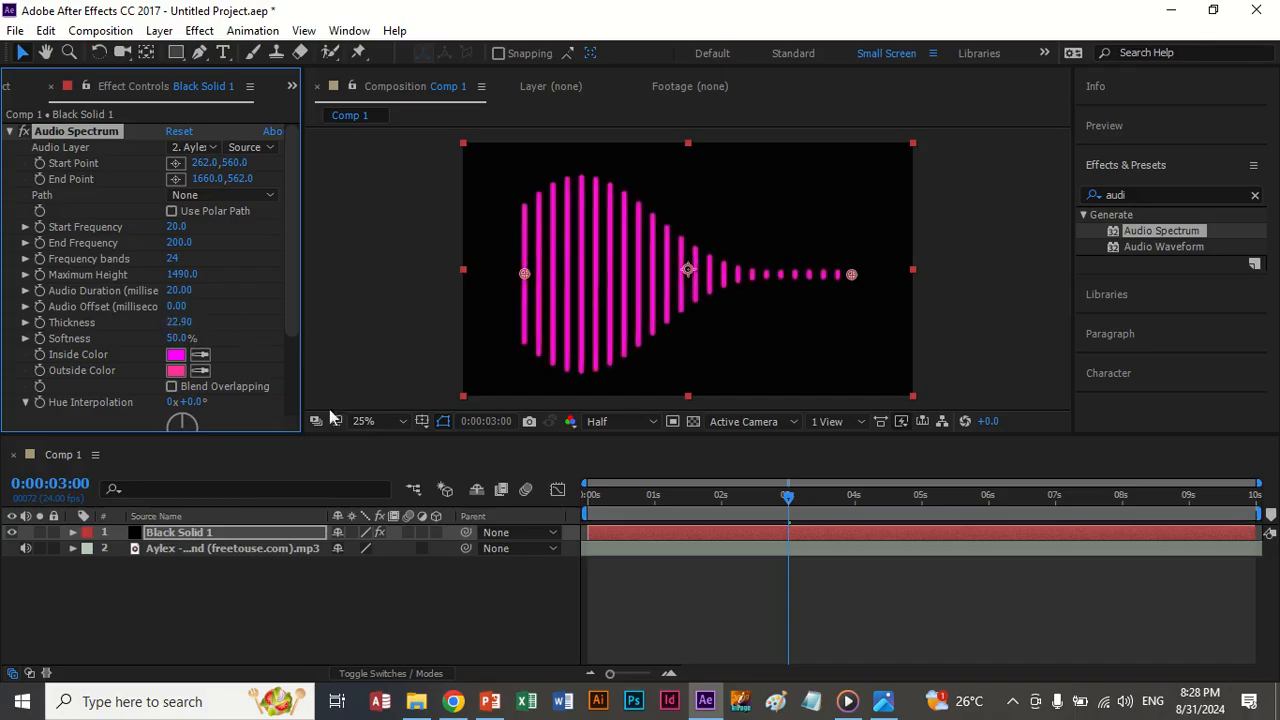
key(space)
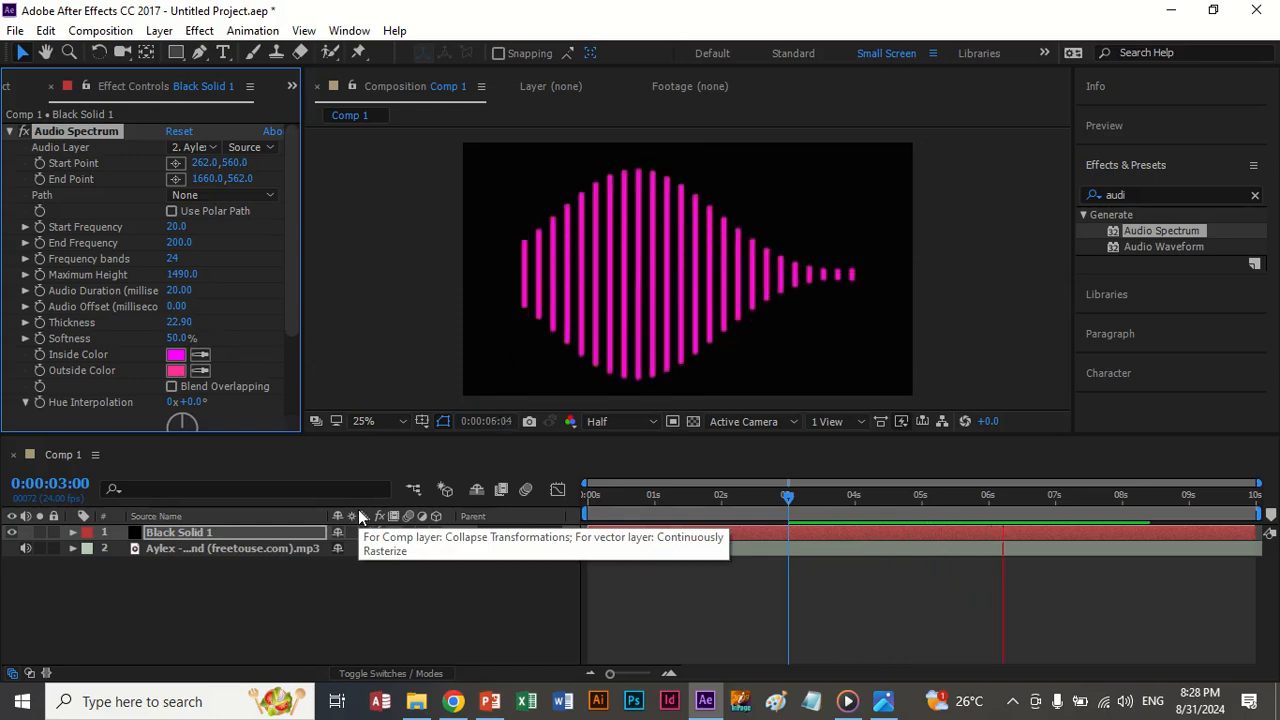
key(space)
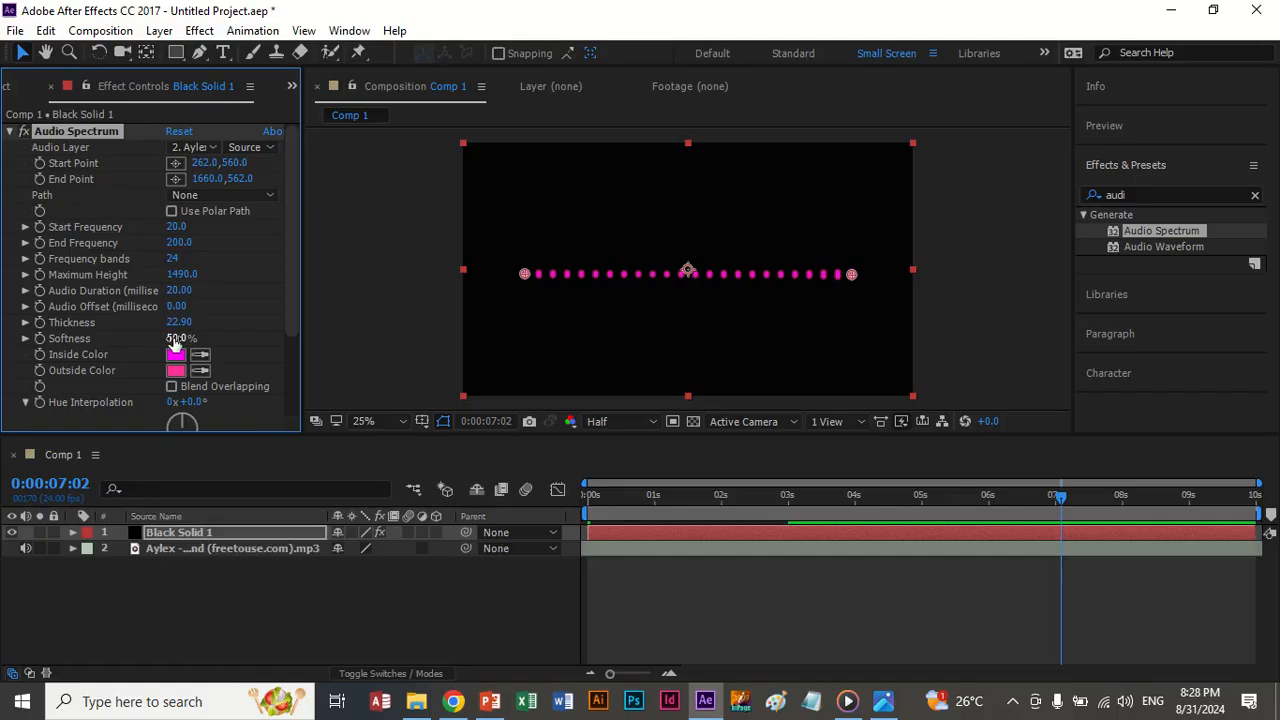
key(space)
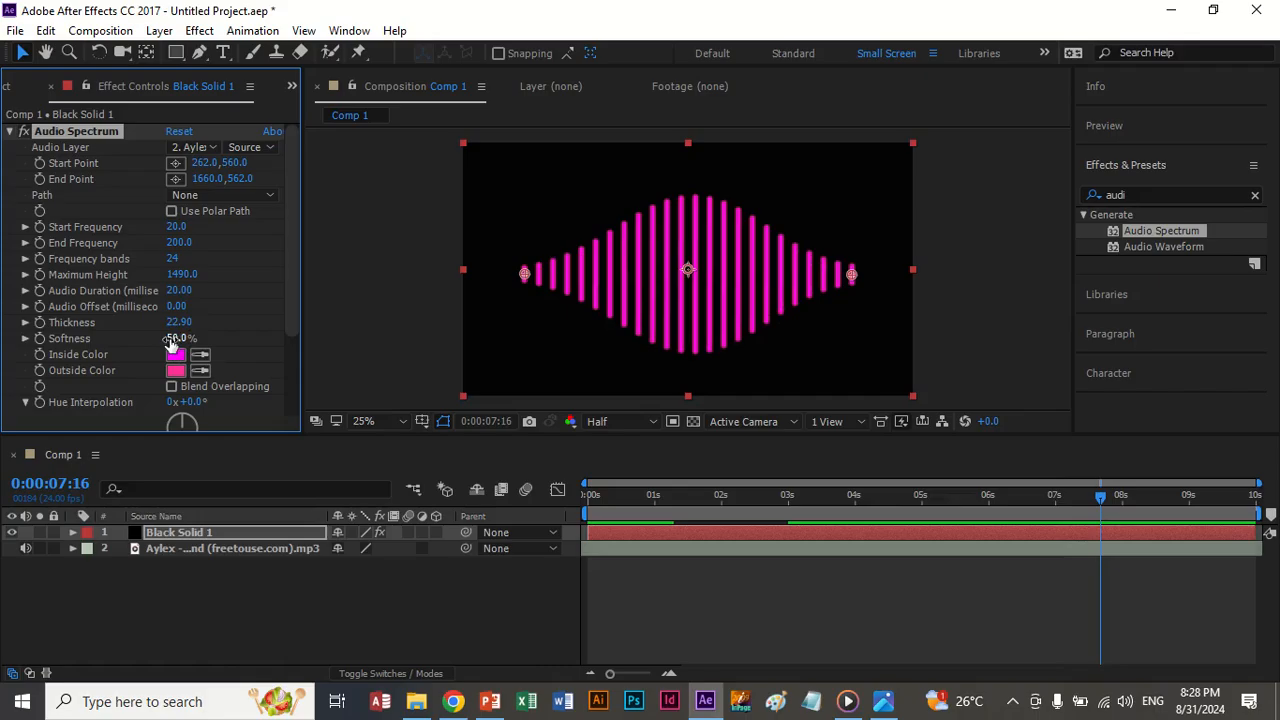
Step: Raise the spectrum's Softness to 100% and preview the softened bars
drag(169, 338, 187, 338)
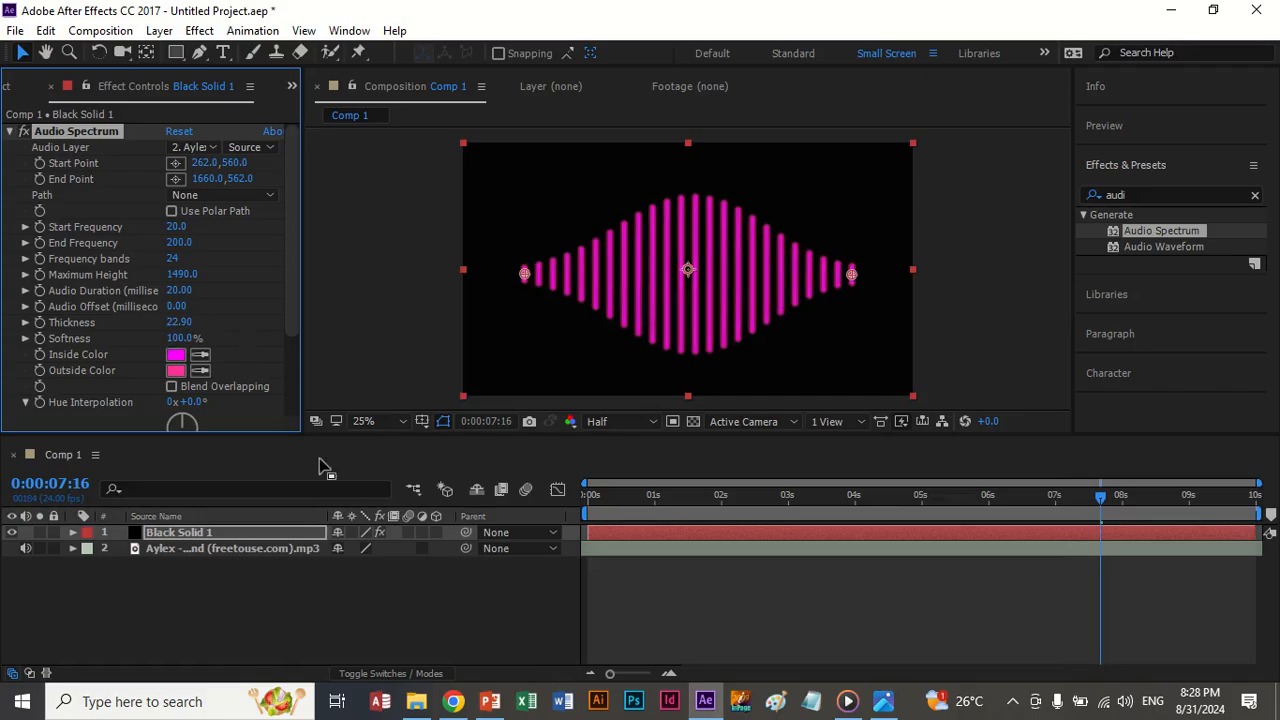
key(space)
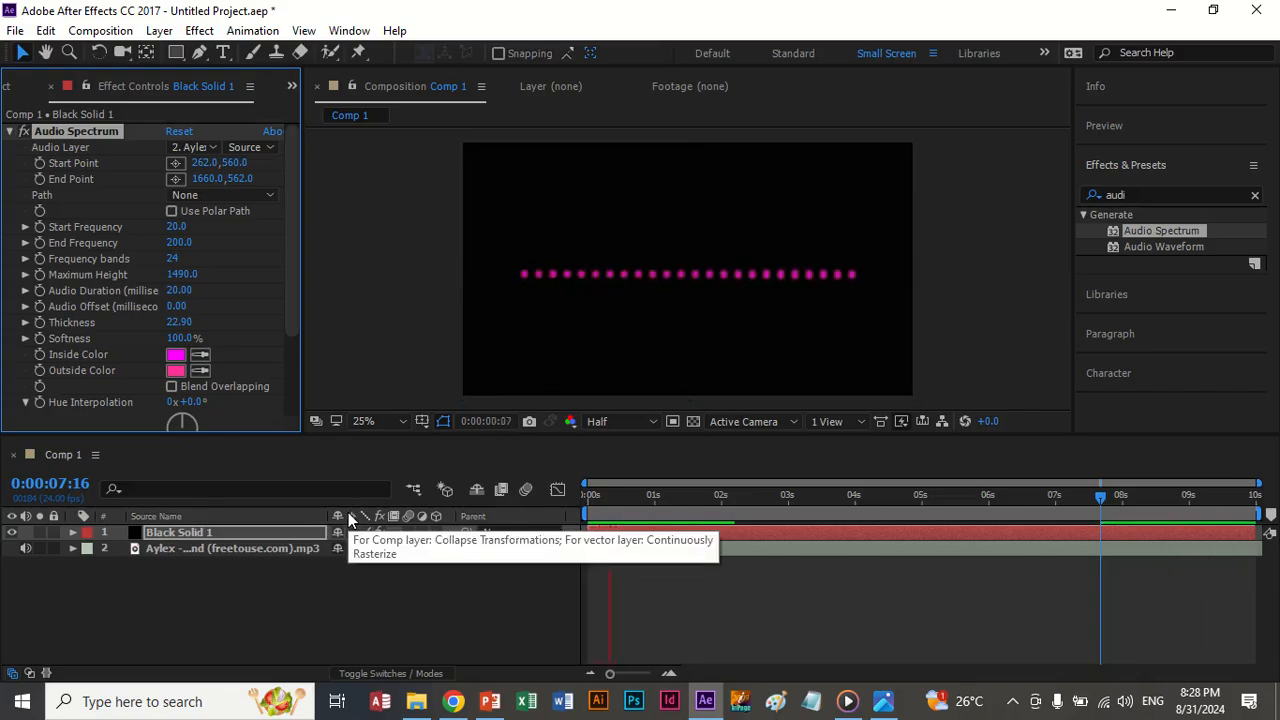
key(space)
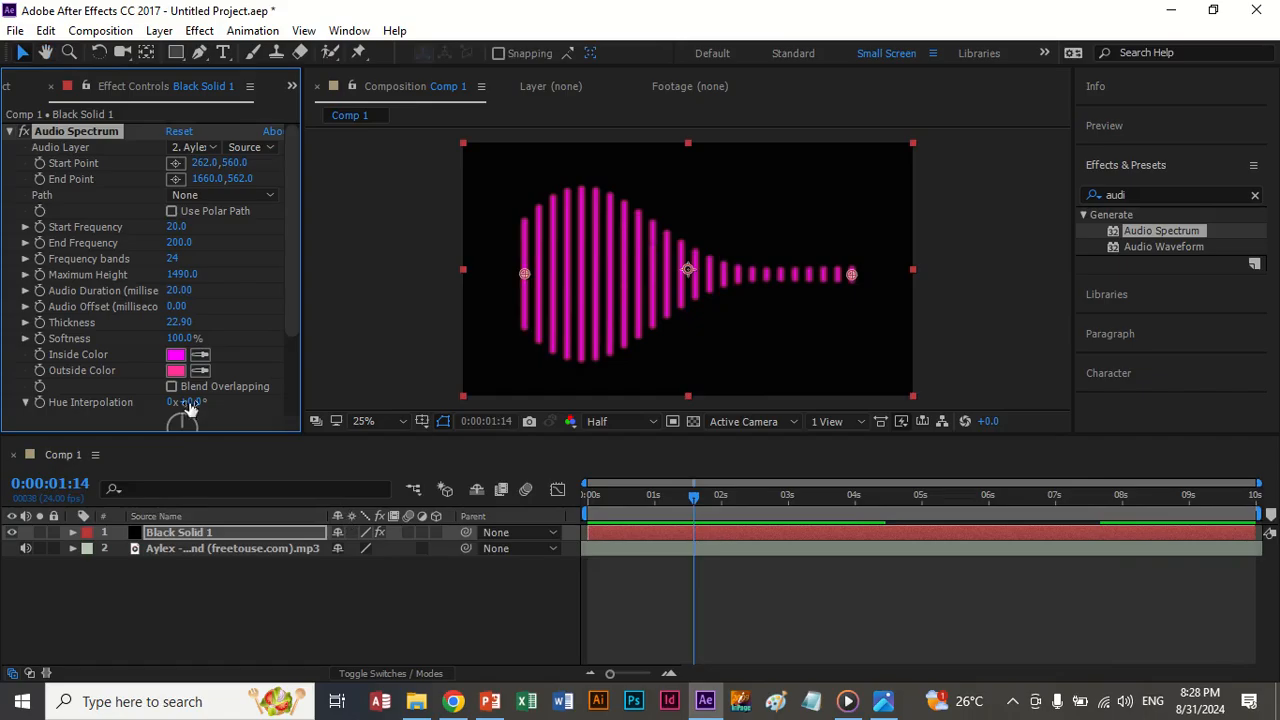
Step: Change the spectrum's Inside Color to bright green 3AF926
click(176, 356)
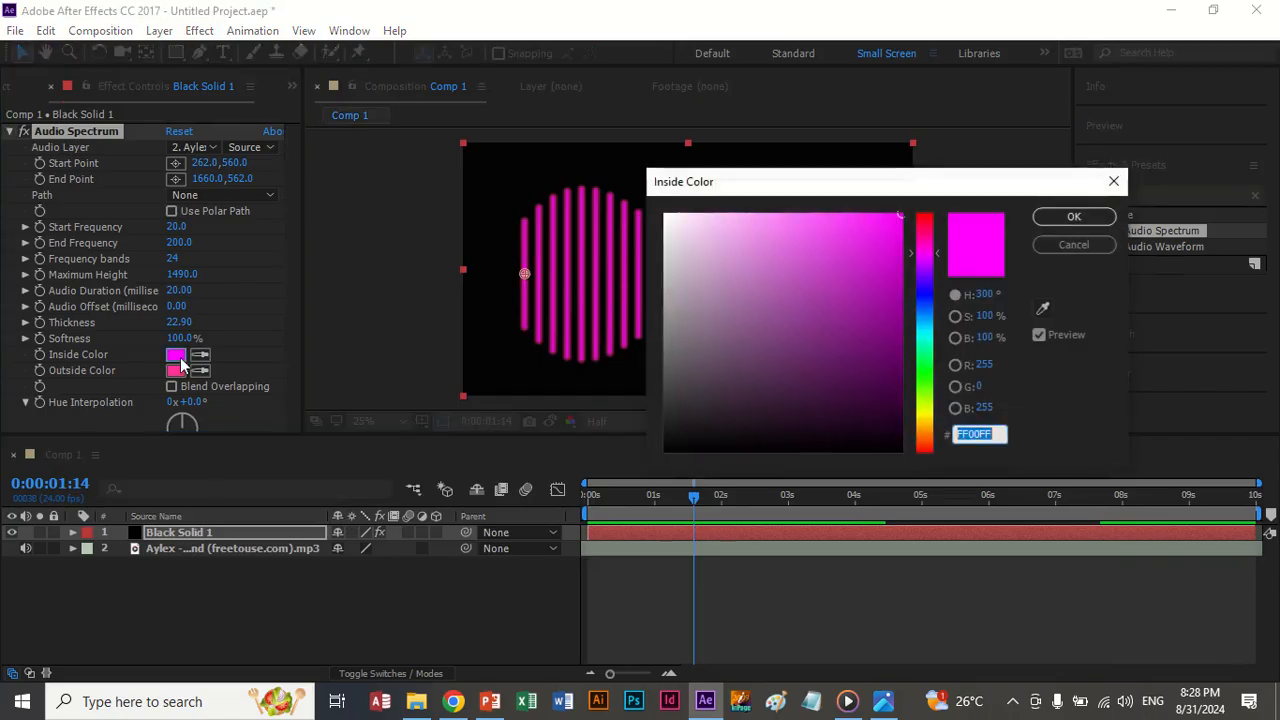
click(927, 376)
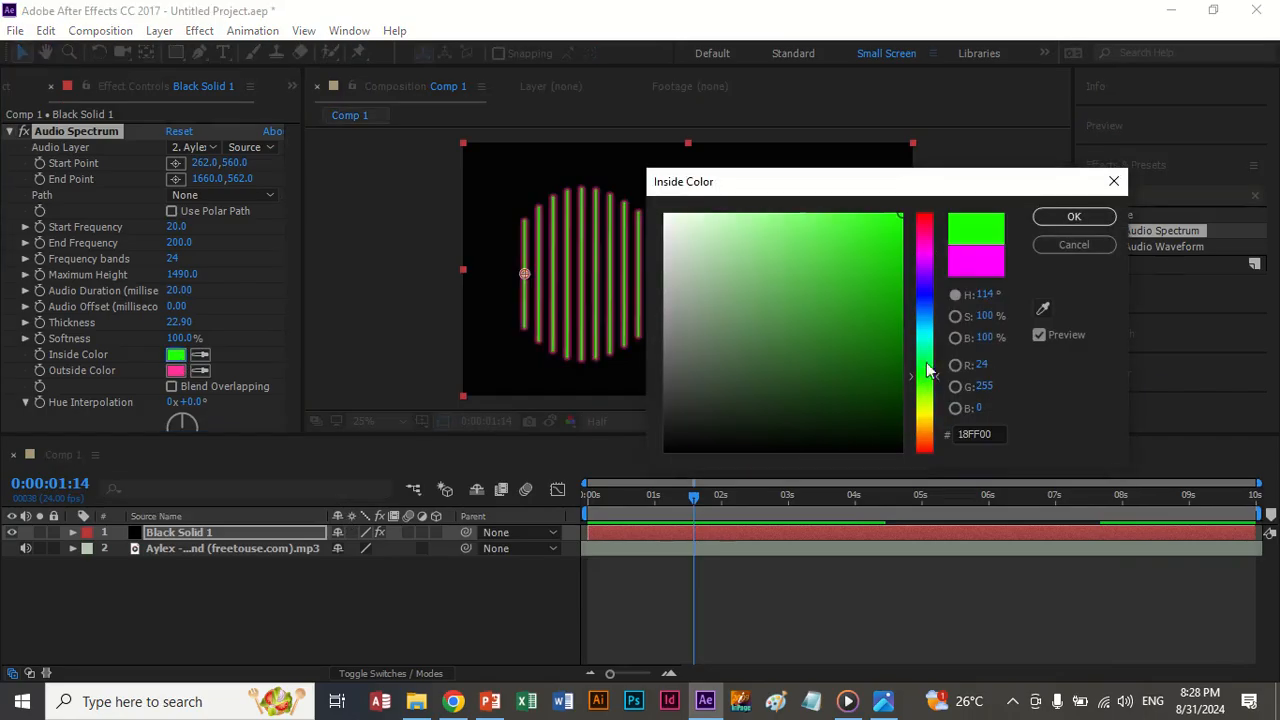
click(894, 320)
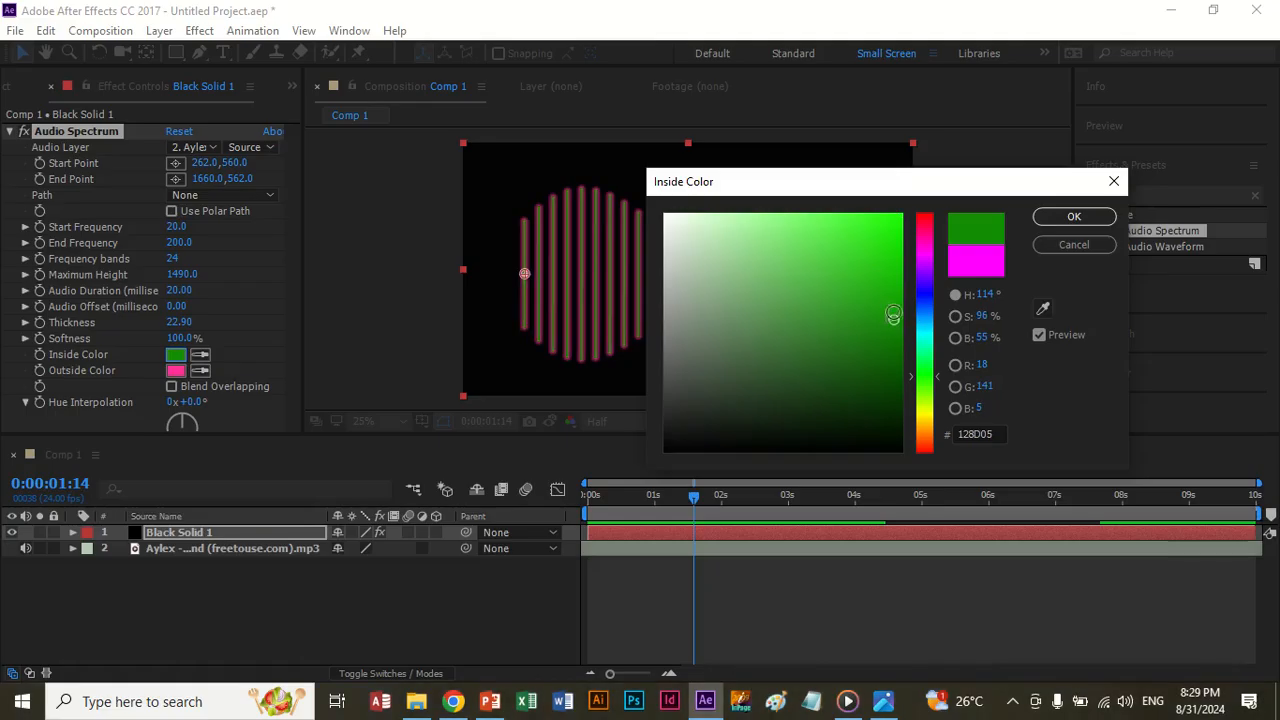
click(893, 216)
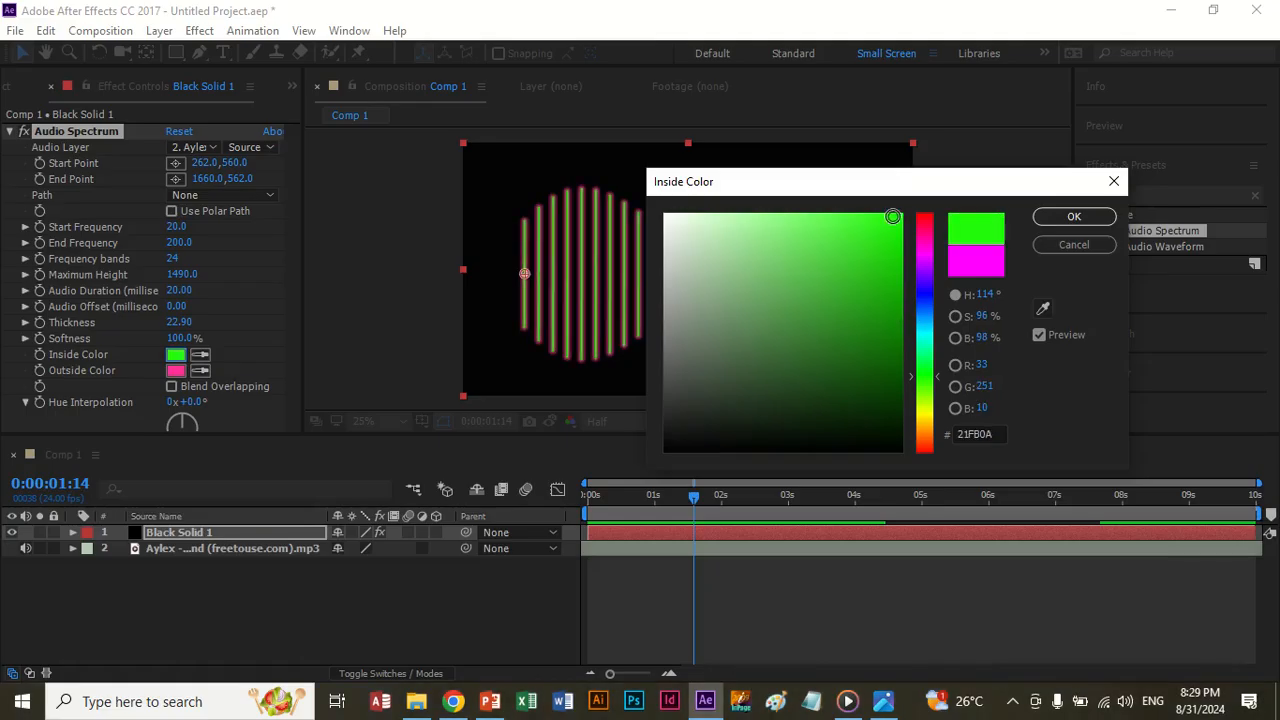
click(866, 218)
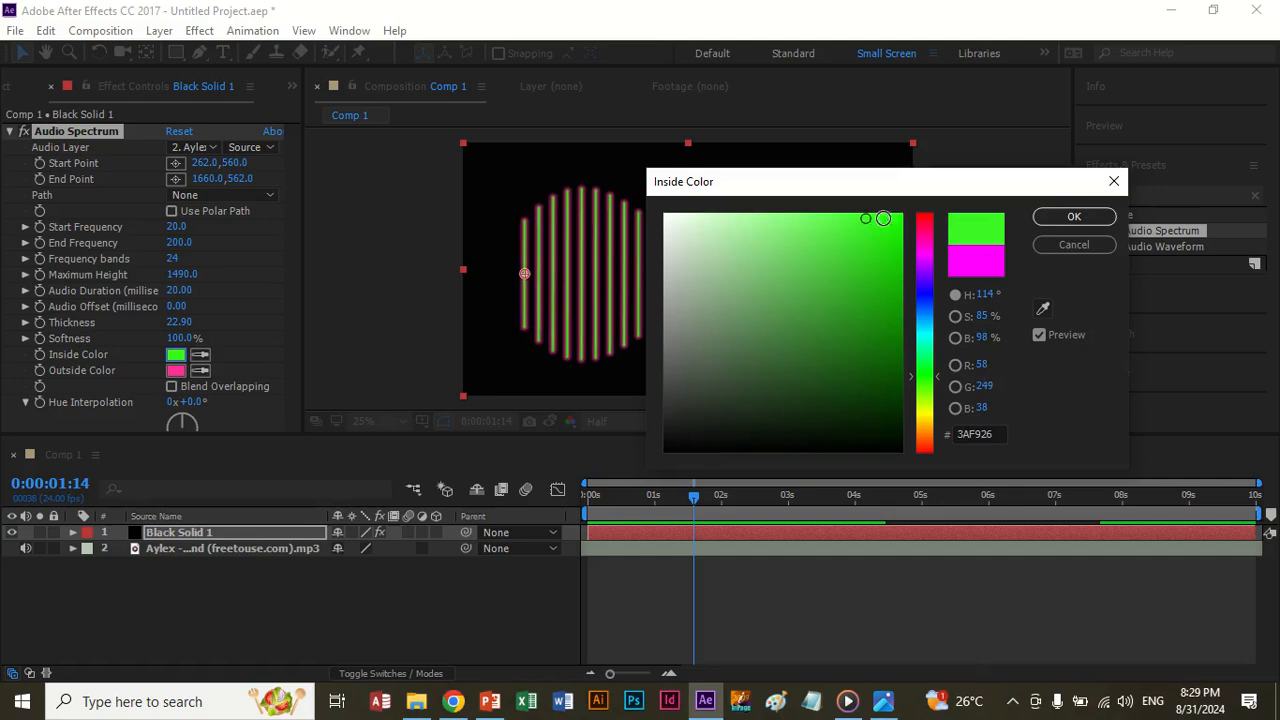
click(1068, 216)
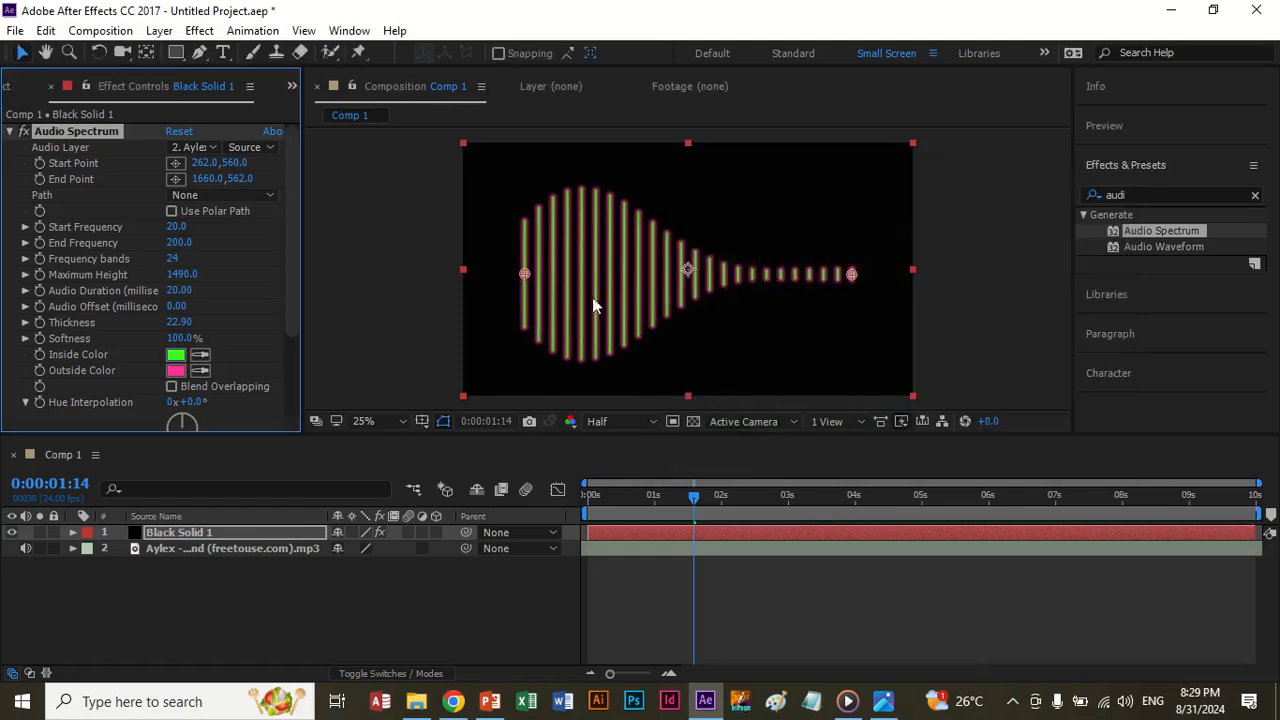
Step: Change the spectrum's Outside Color to dark green 144F07 and preview the composition
click(176, 371)
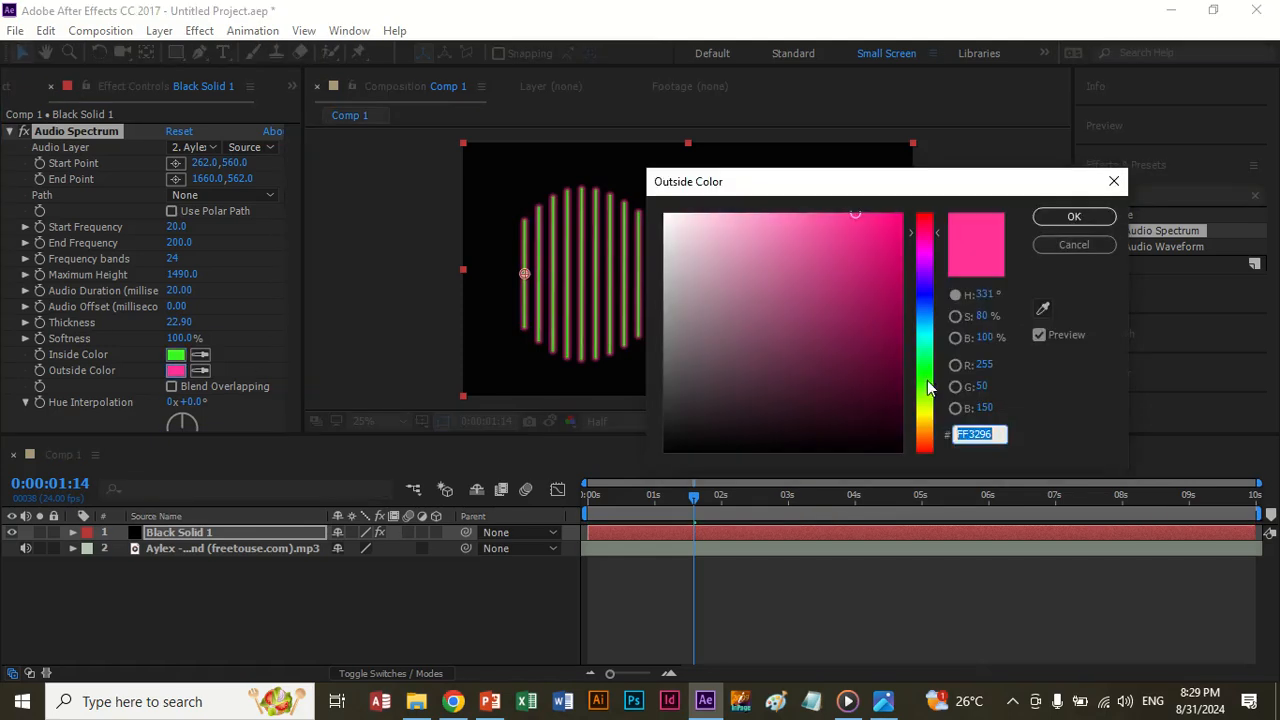
click(927, 380)
click(889, 356)
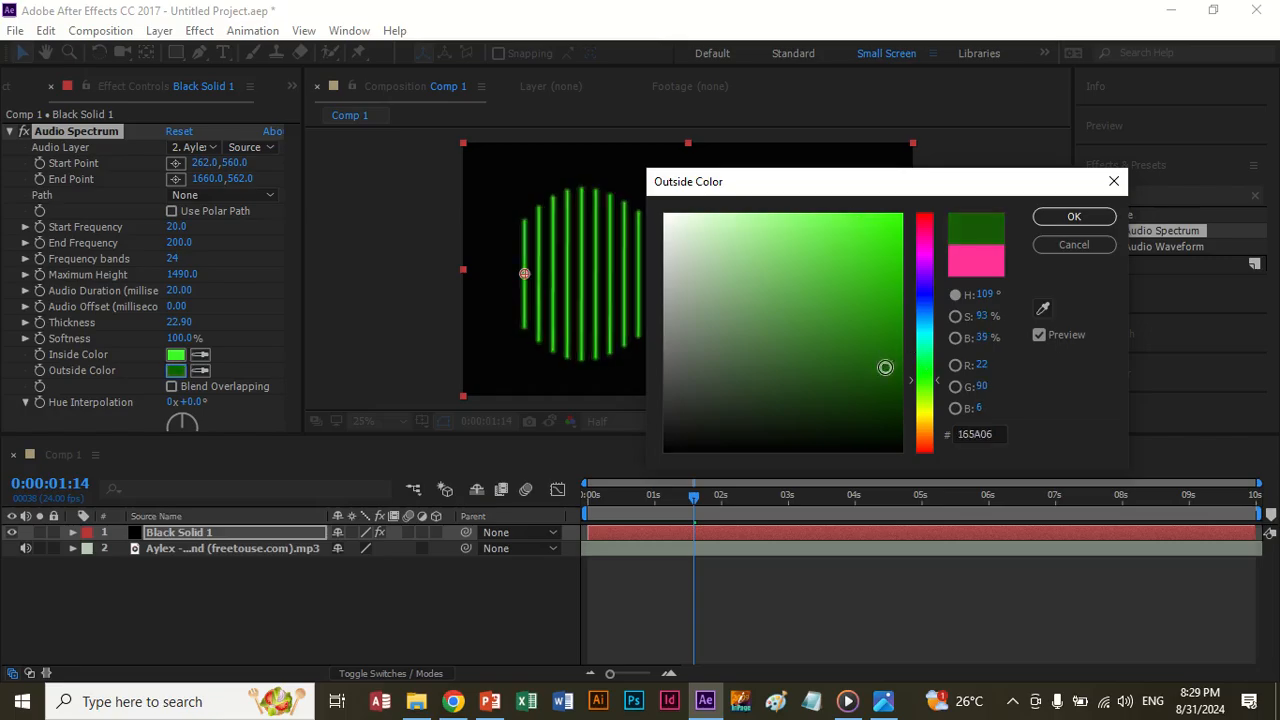
click(882, 378)
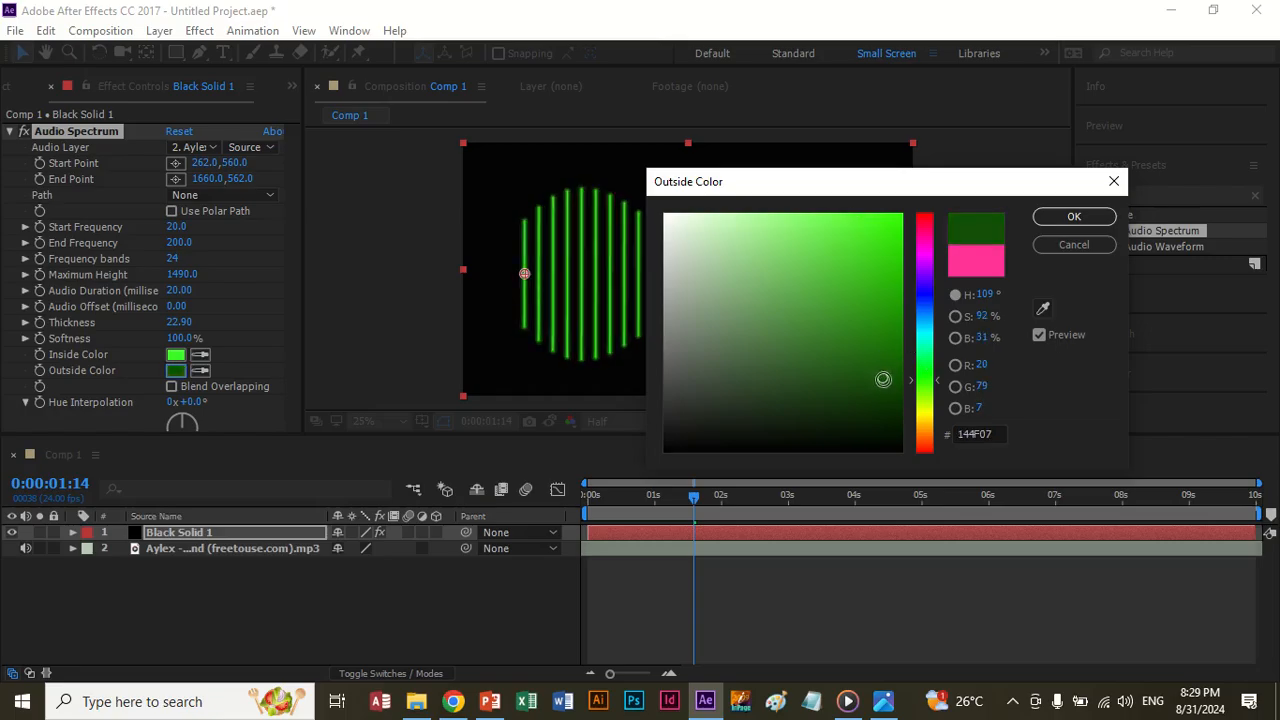
click(1062, 220)
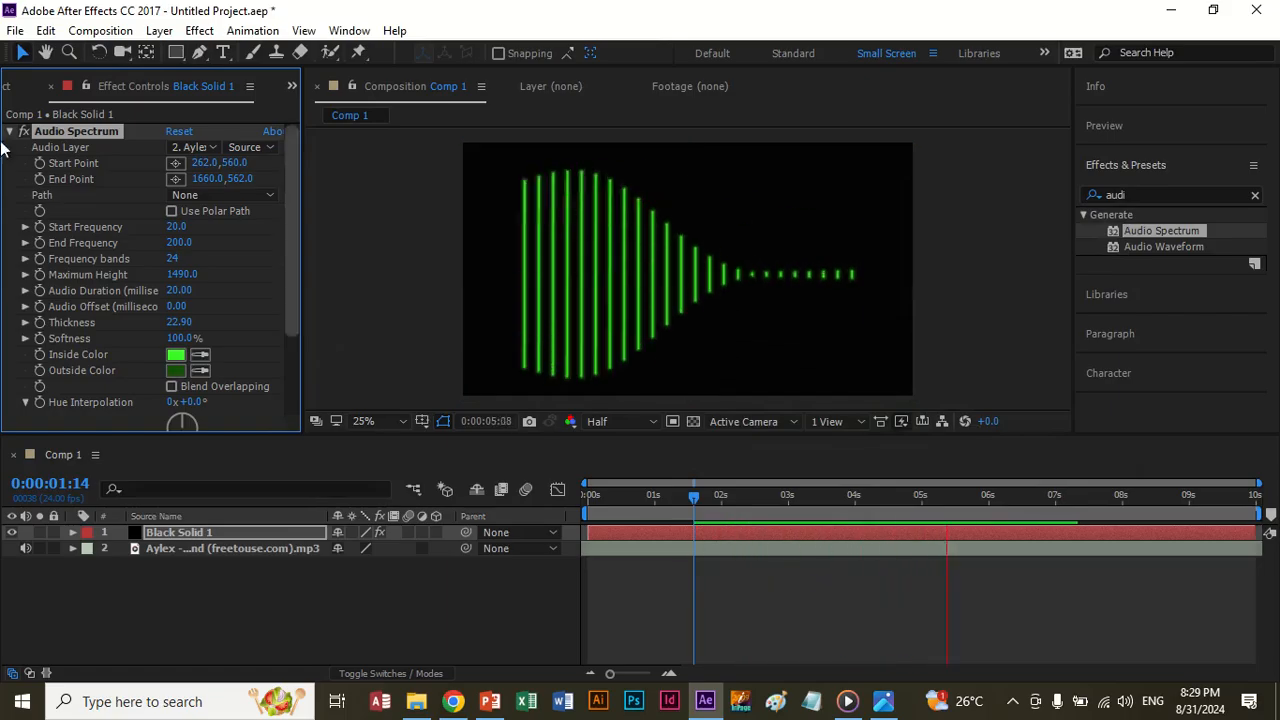
key(space)
Step: Raise the spectrum's End Frequency to 3200, preview it, and set it to 4801 for another preview
drag(175, 241, 199, 236)
key(space)
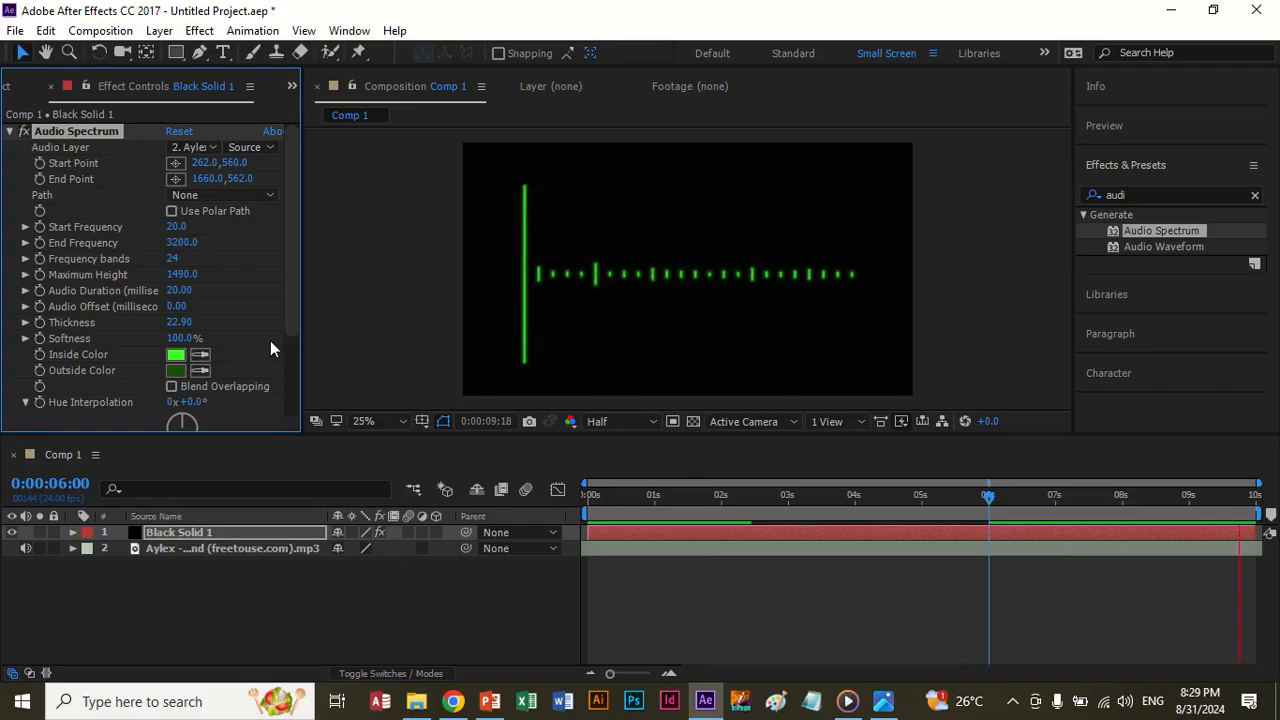
drag(195, 246, 172, 248)
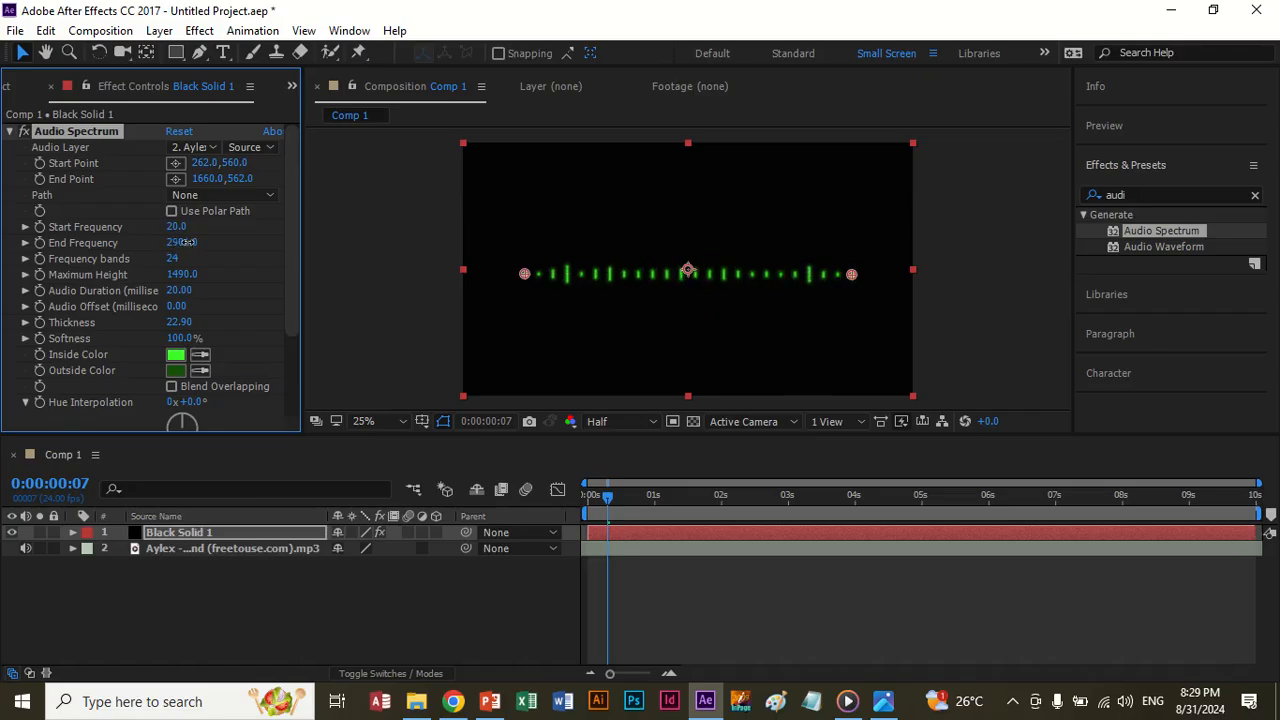
key(space)
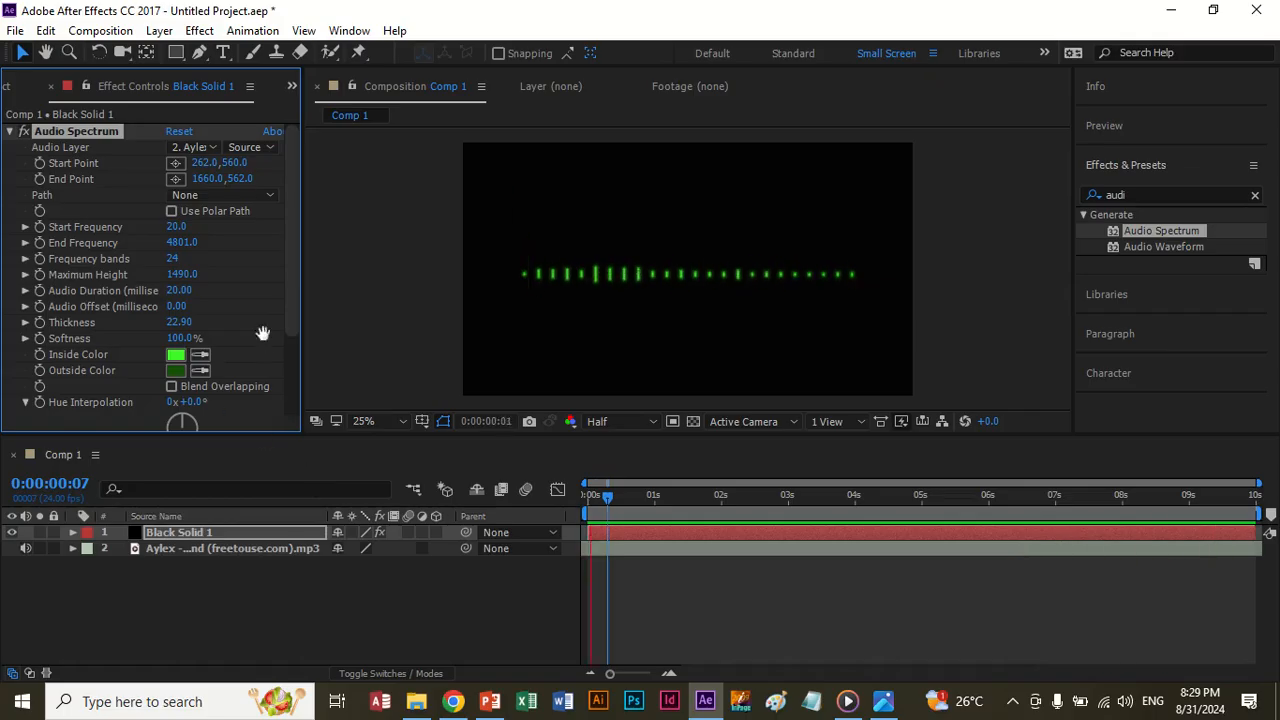
key(space)
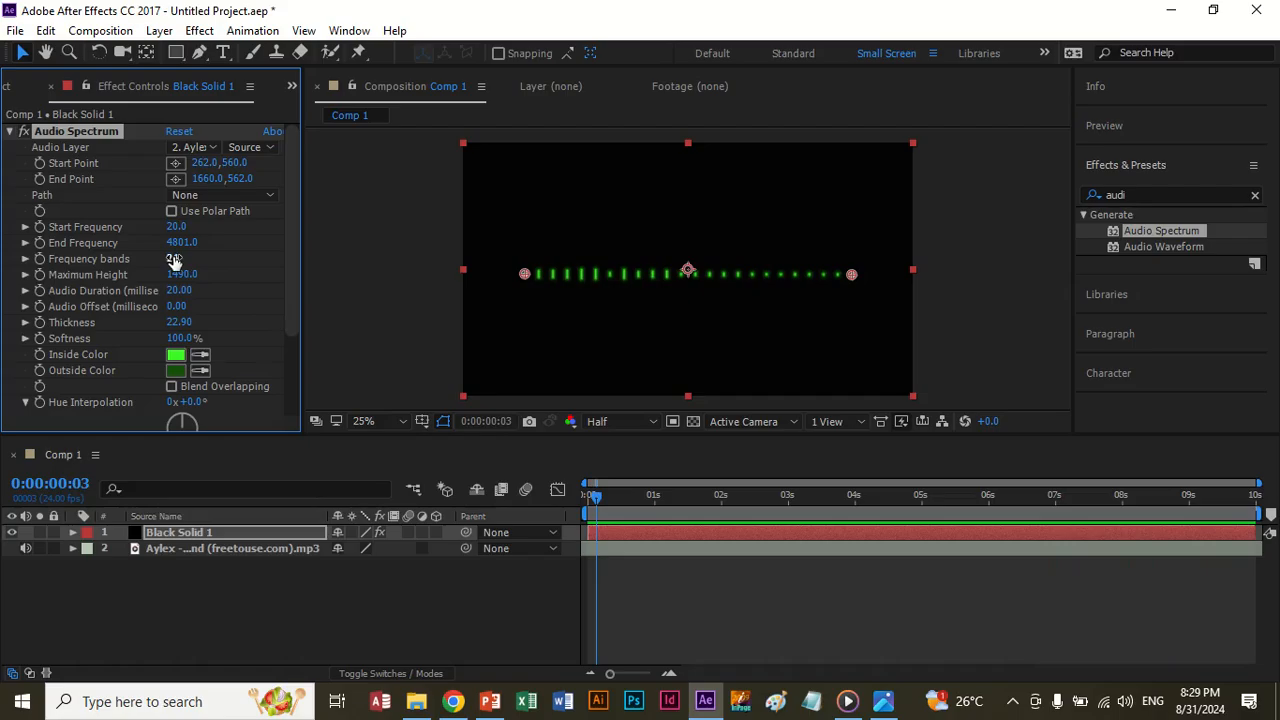
Step: Increase the spectrum's Frequency bands to 73 and play Comp 1 to check the denser bars
drag(174, 259, 184, 258)
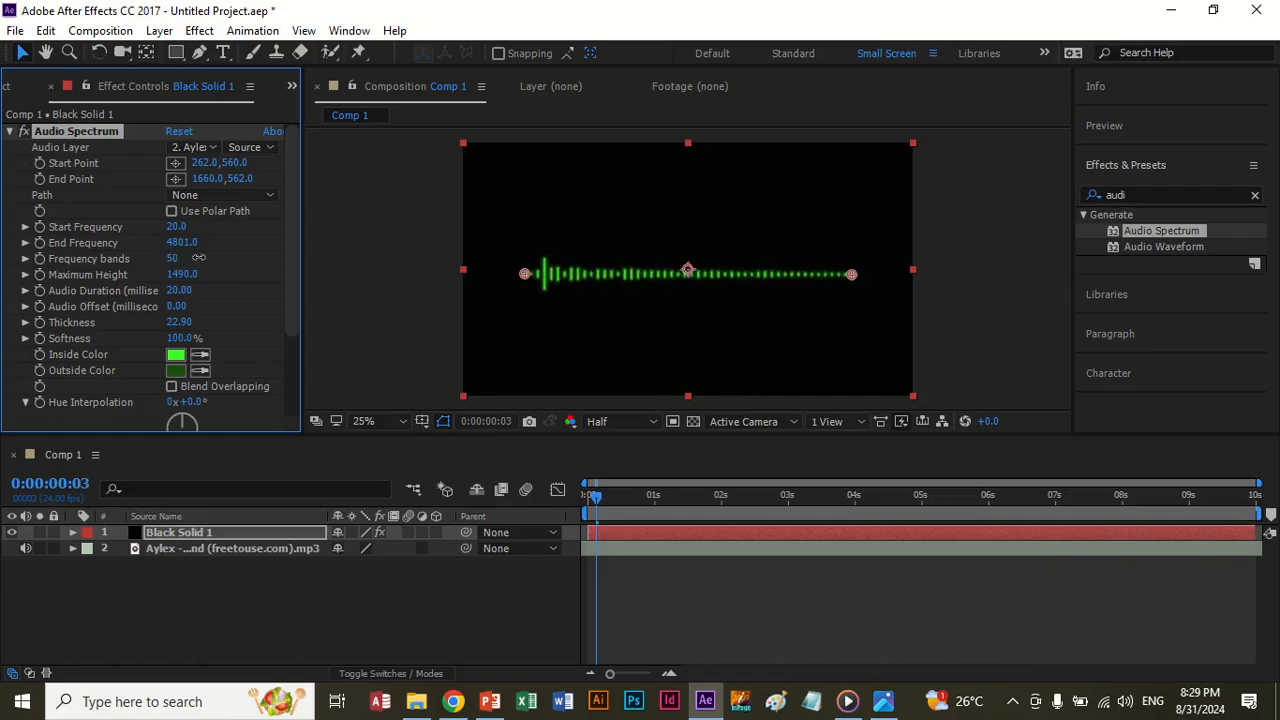
key(space)
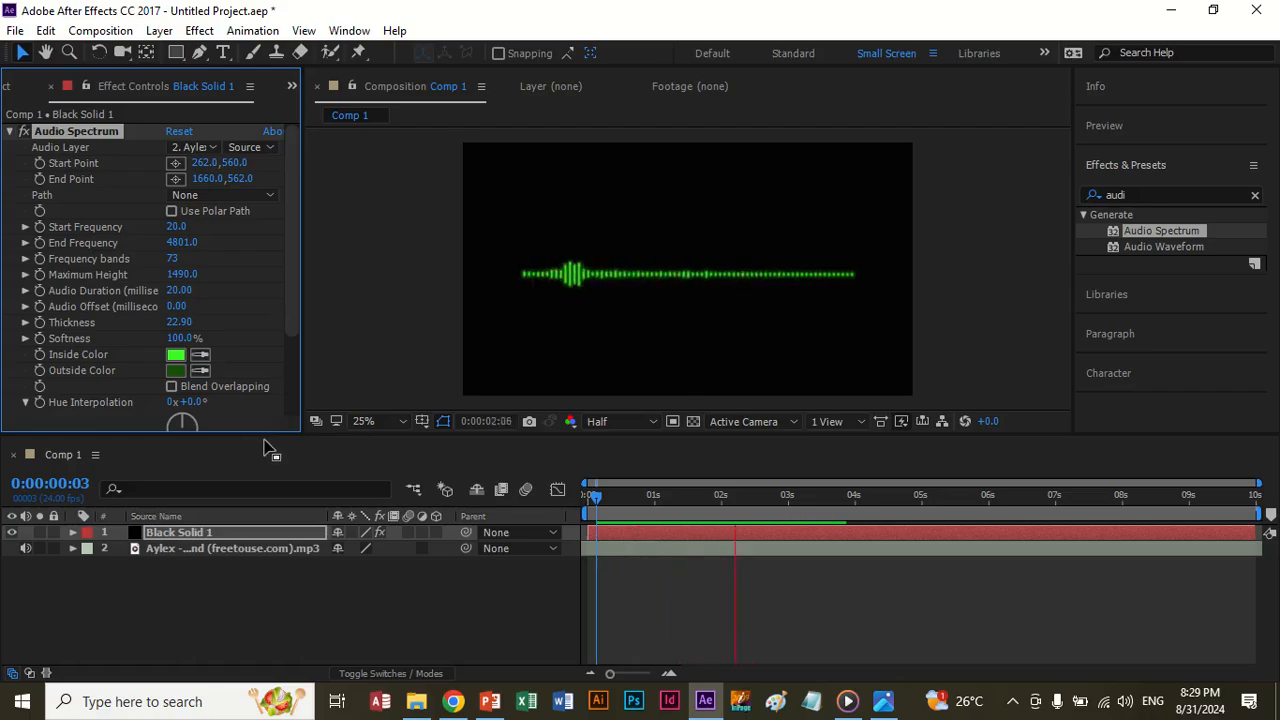
key(space)
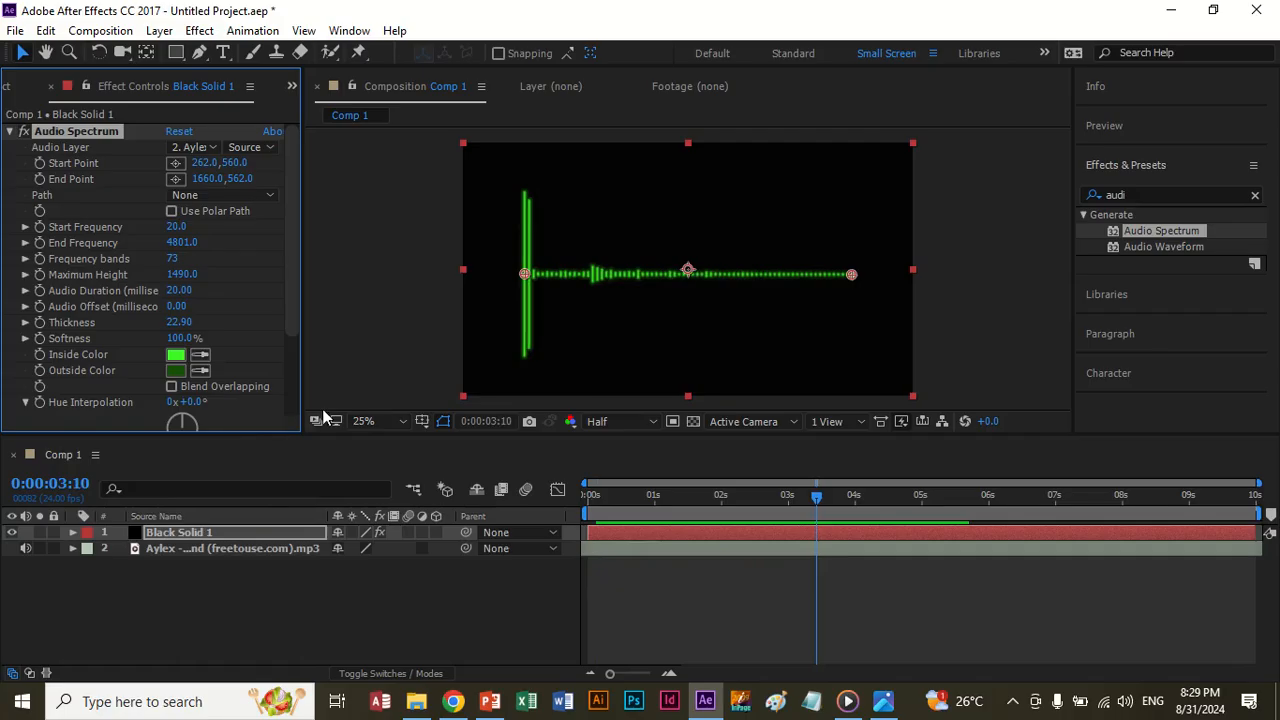
Step: Try the Blend Overlapping option on the spectrum, preview the composition, and turn the option off again
scroll(293, 345, down, 2)
scroll(293, 345, up, 2)
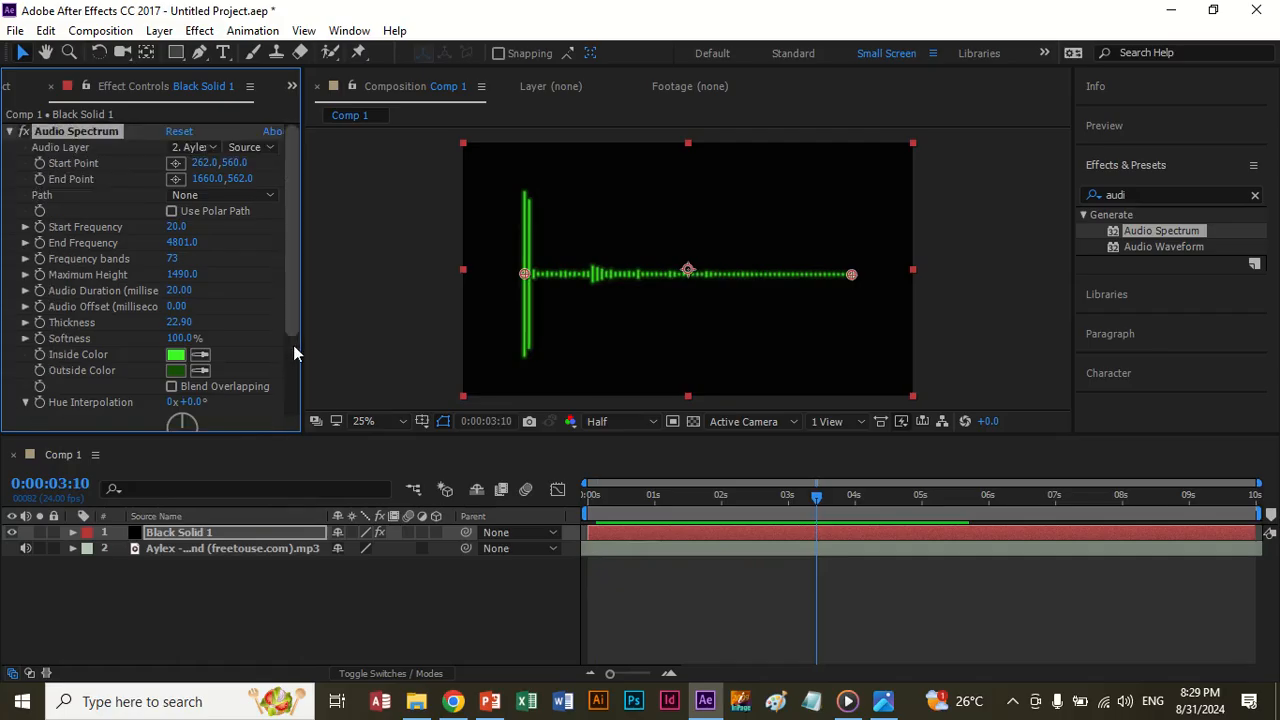
scroll(295, 340, down, 1)
drag(292, 391, 294, 408)
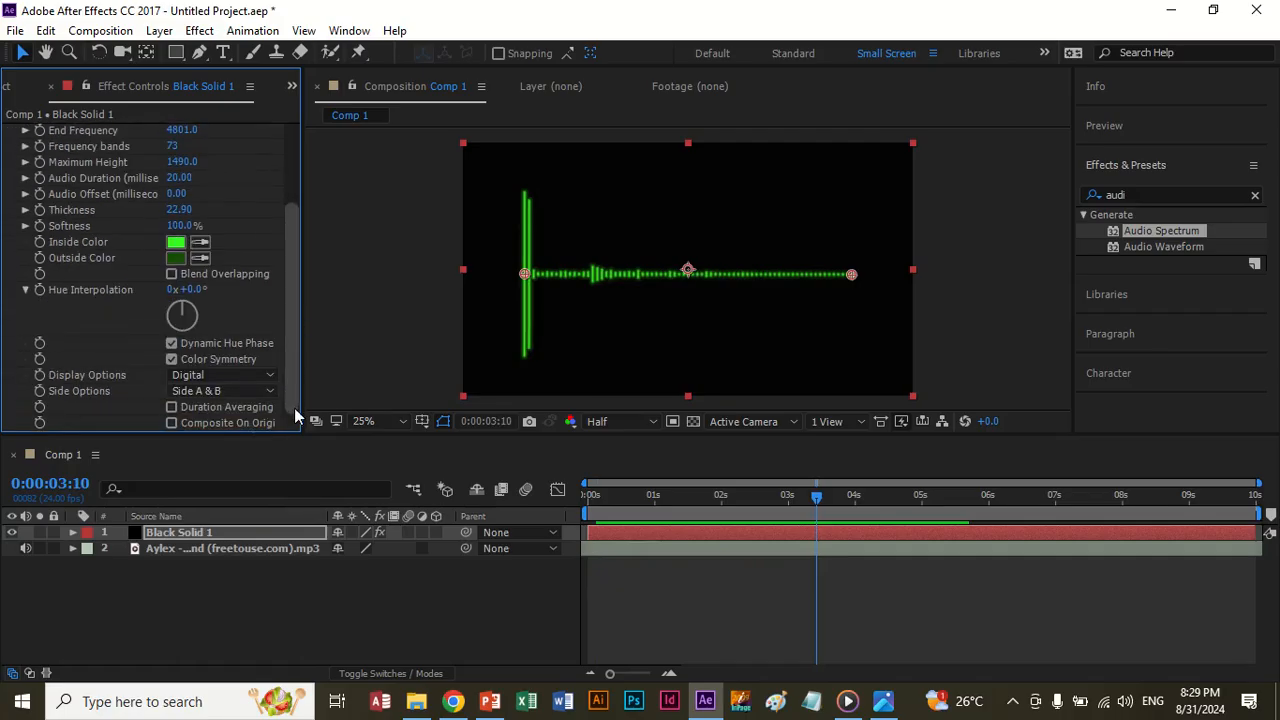
click(170, 273)
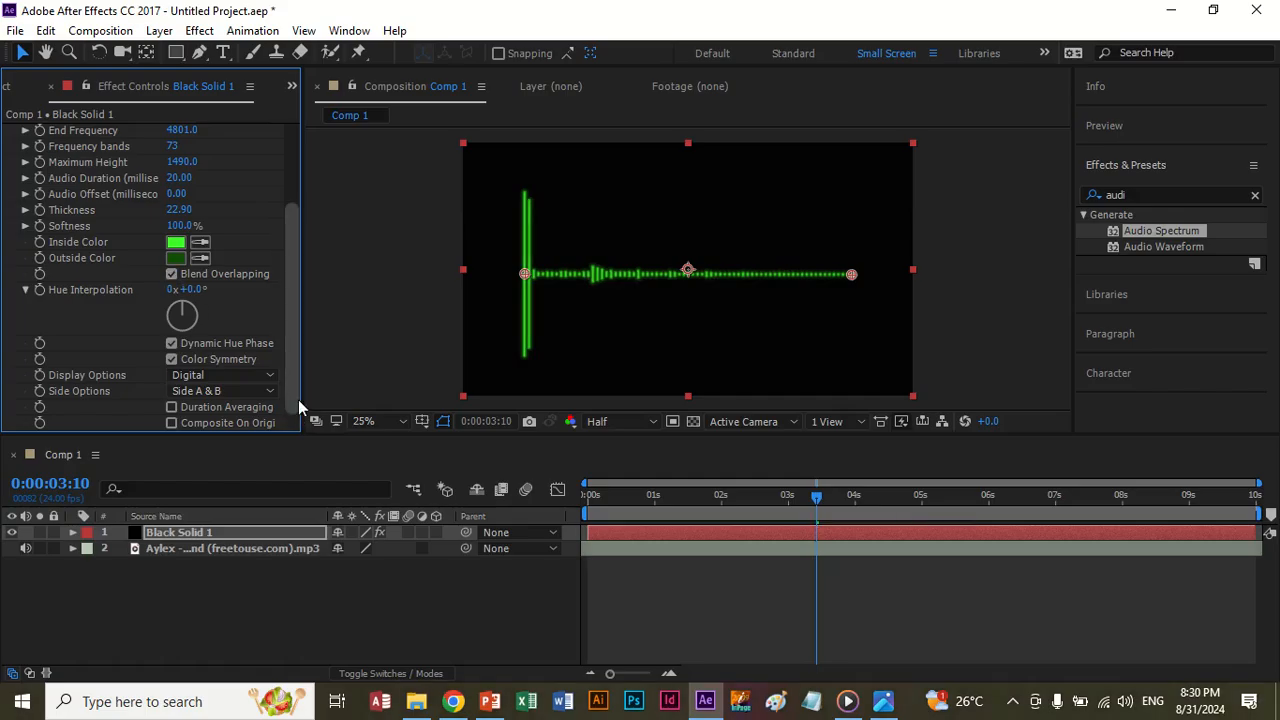
key(space)
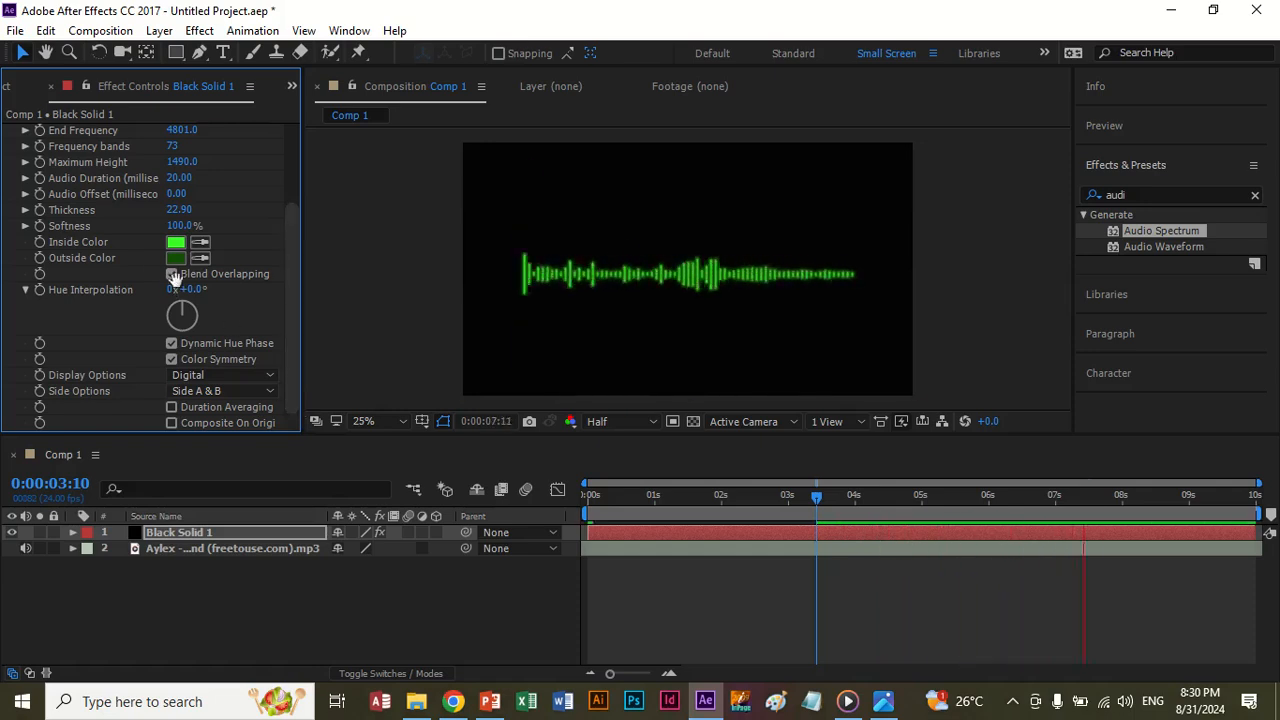
key(space)
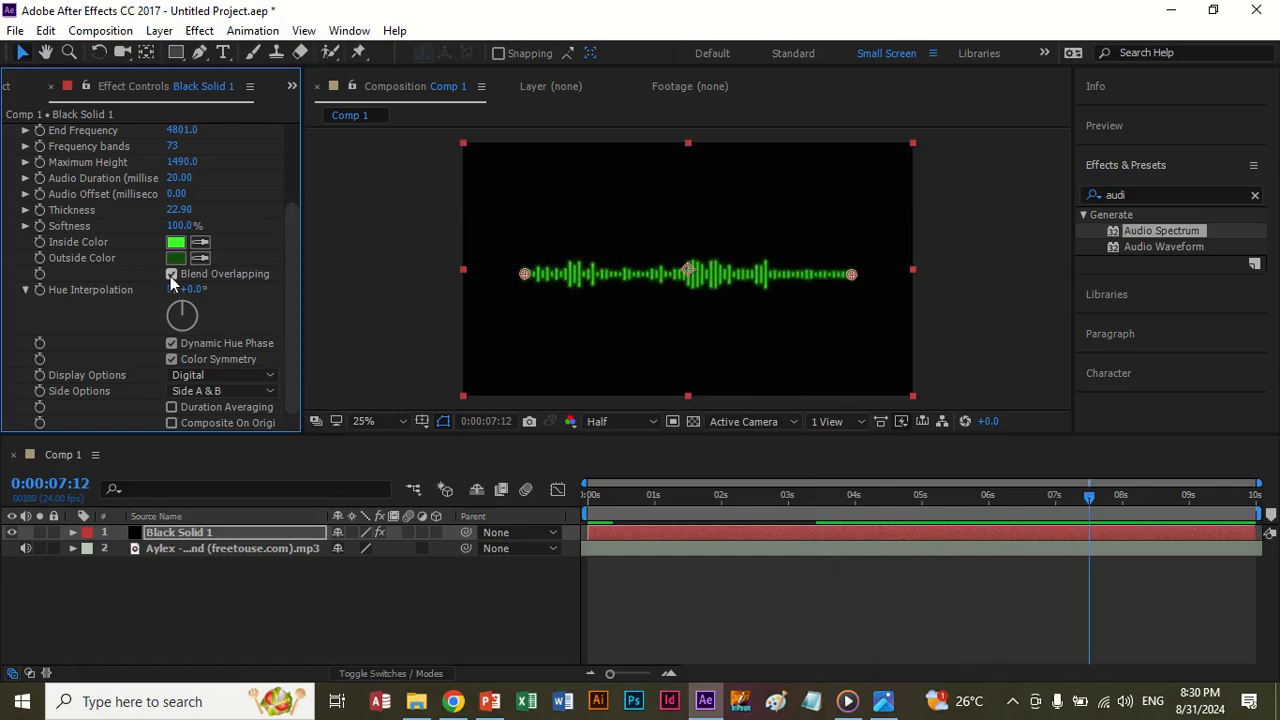
click(171, 275)
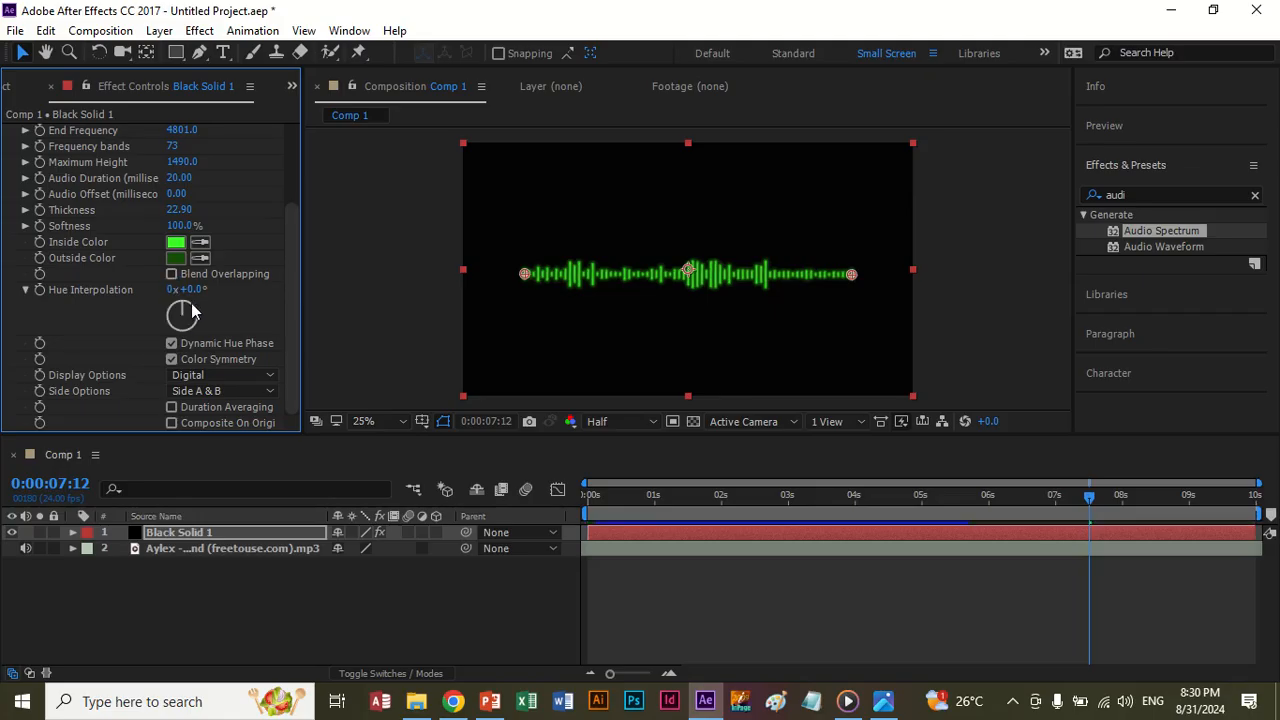
Step: Set the spectrum's Hue Interpolation to 102° and preview the color variation
click(193, 311)
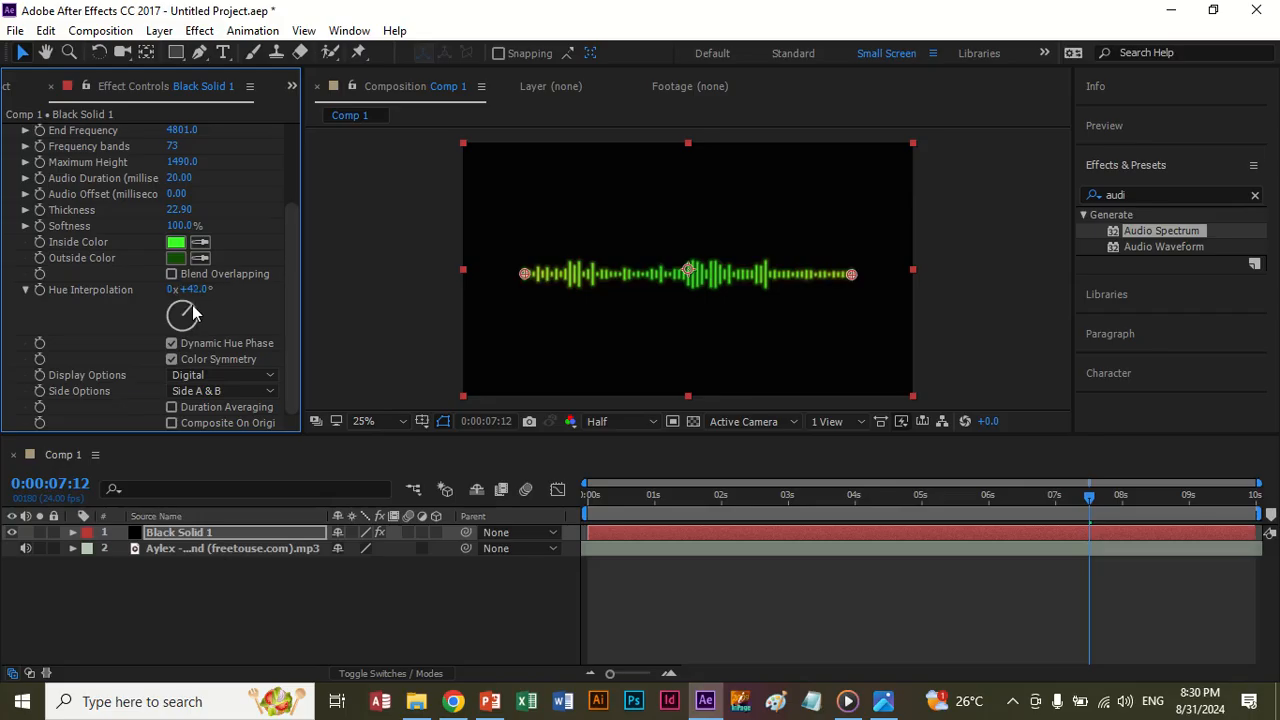
drag(196, 313, 197, 317)
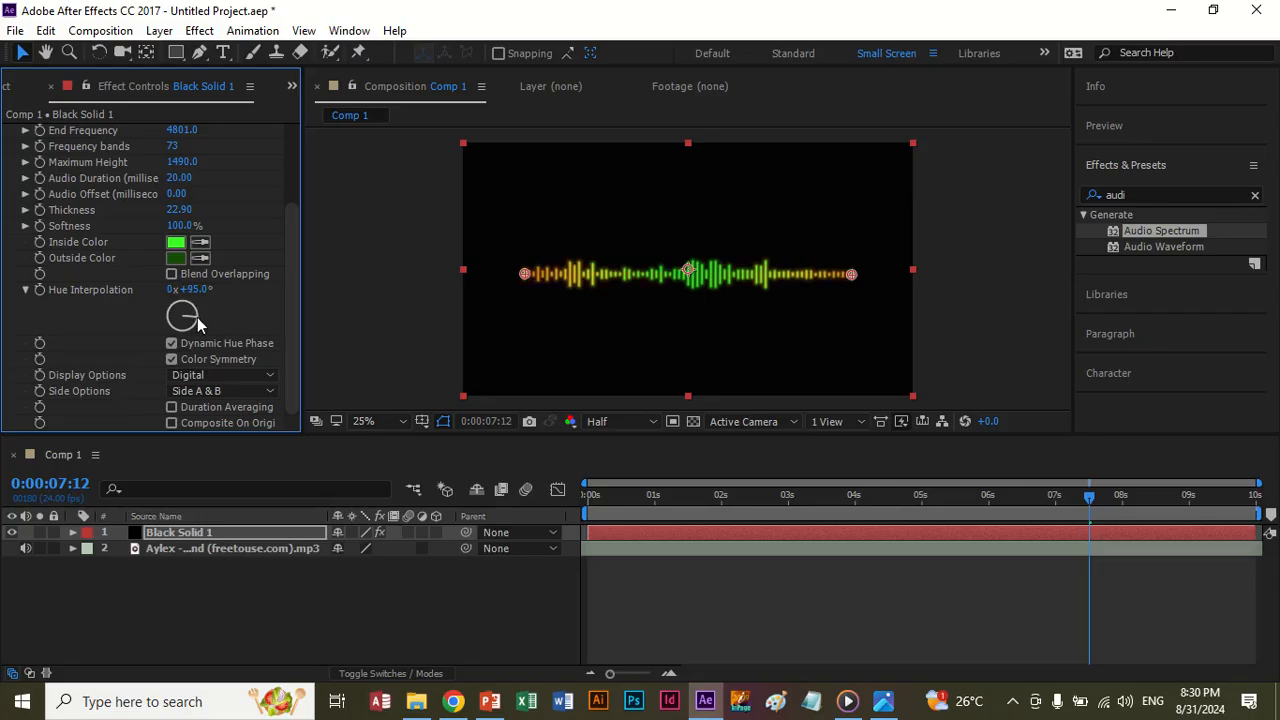
key(space)
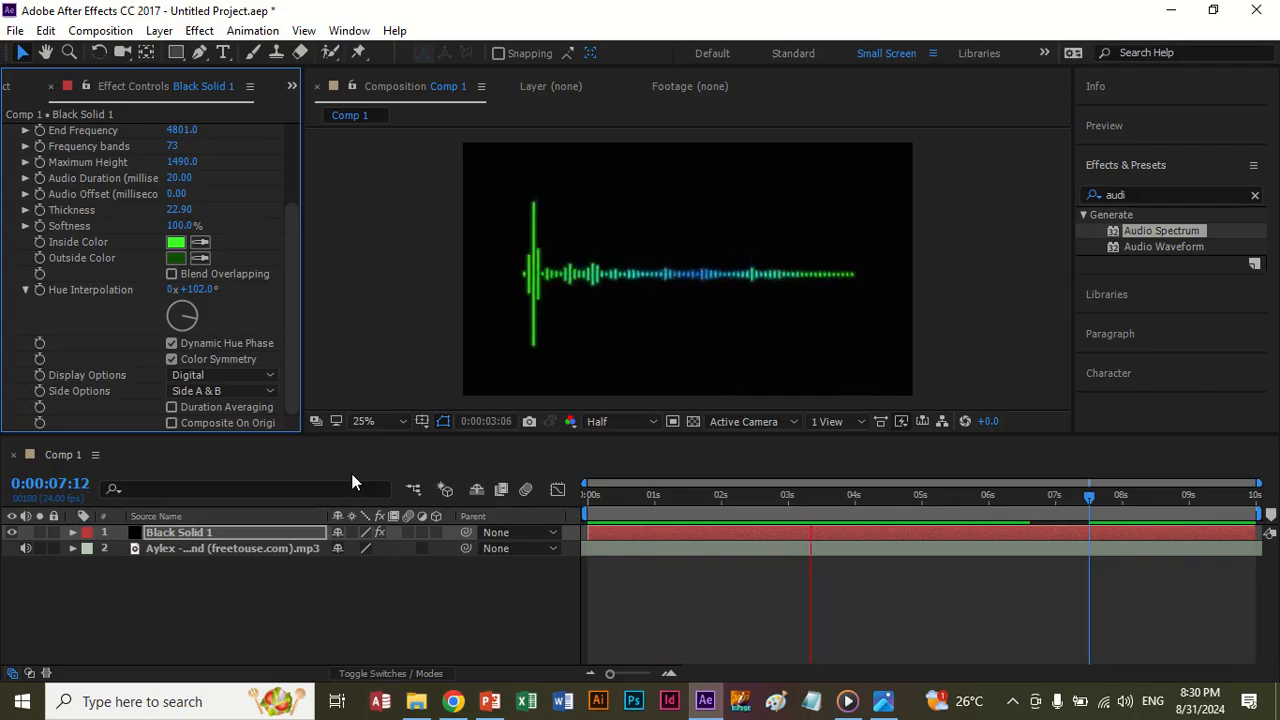
key(space)
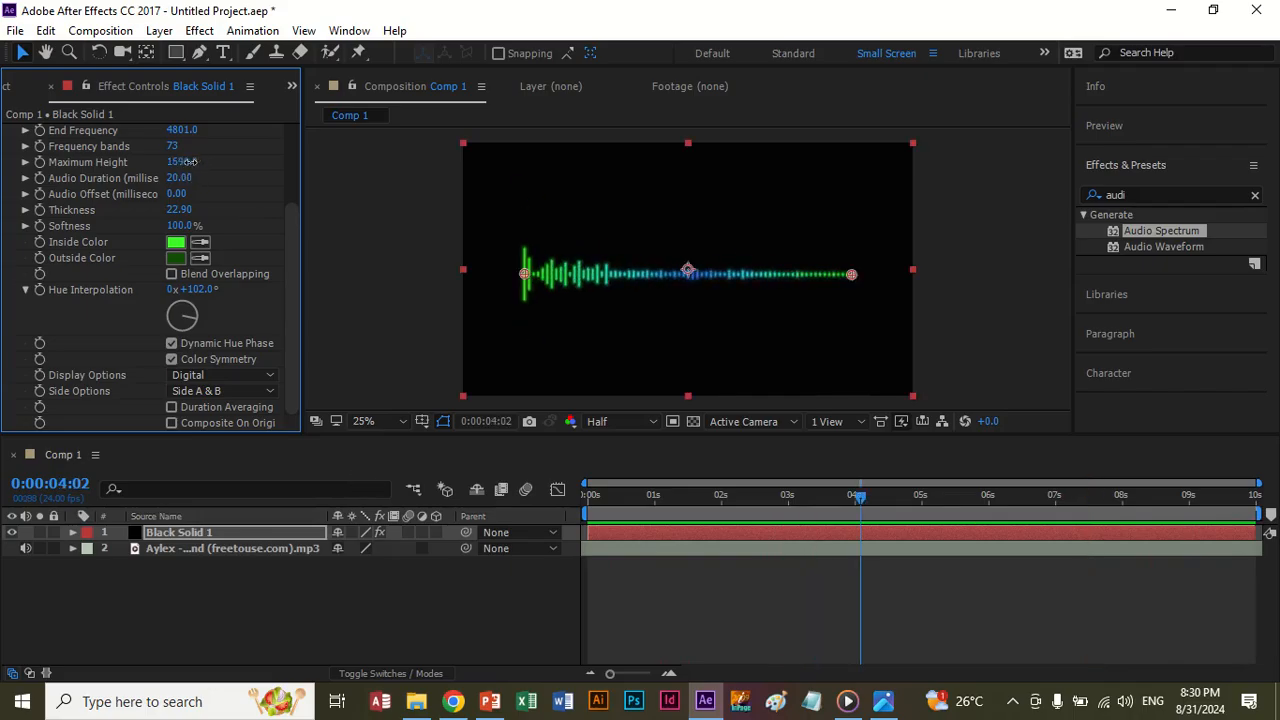
Step: Raise the spectrum's Maximum Height to 1790 and its Frequency bands to 188, and preview the composition
drag(191, 161, 207, 162)
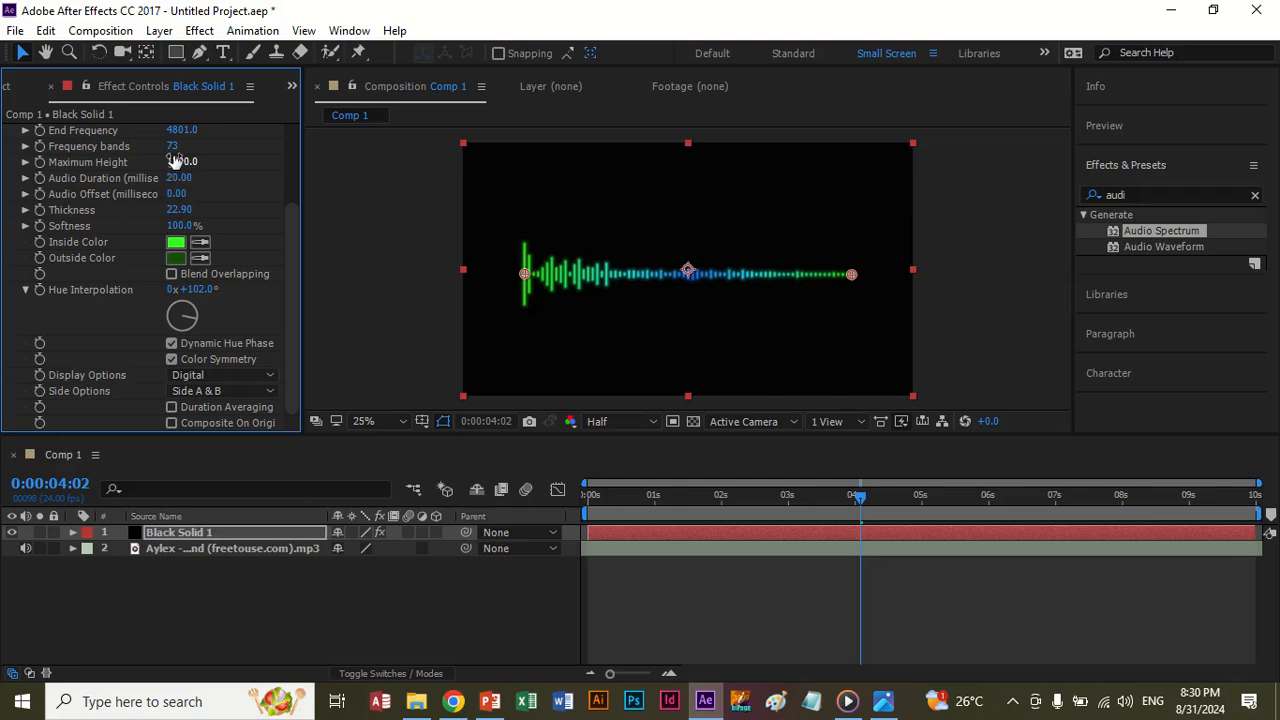
drag(170, 145, 278, 160)
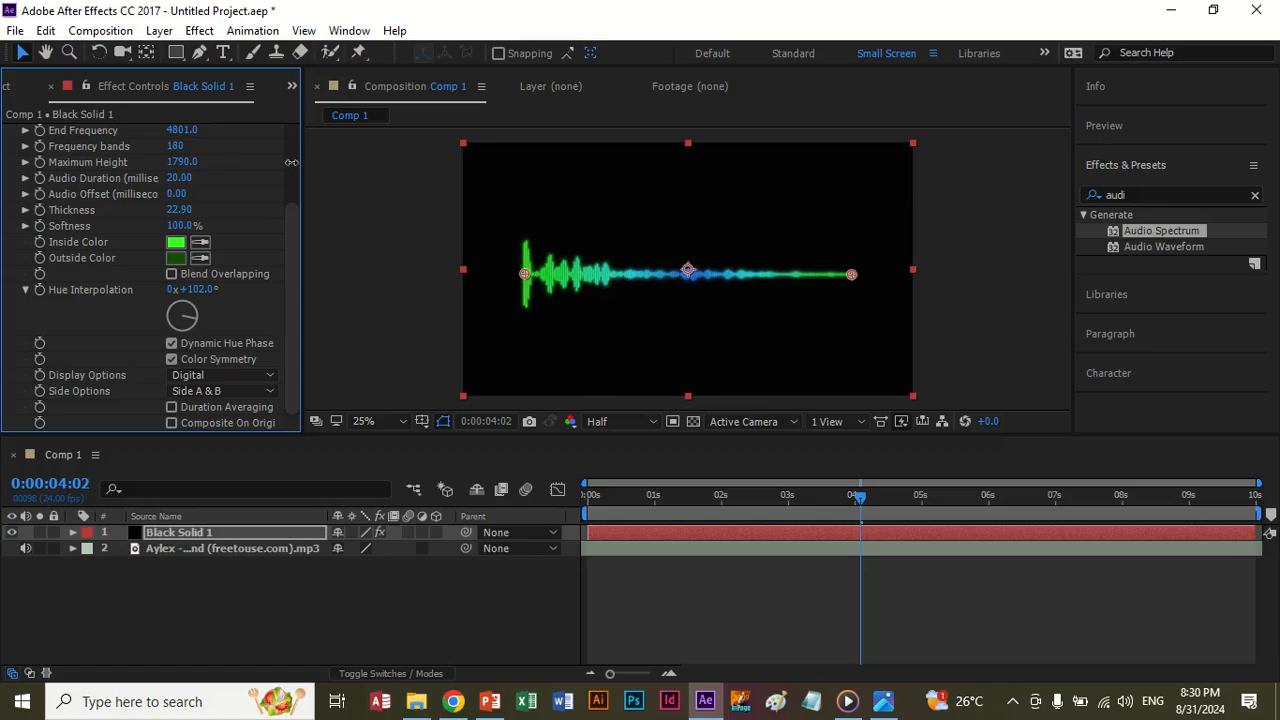
key(space)
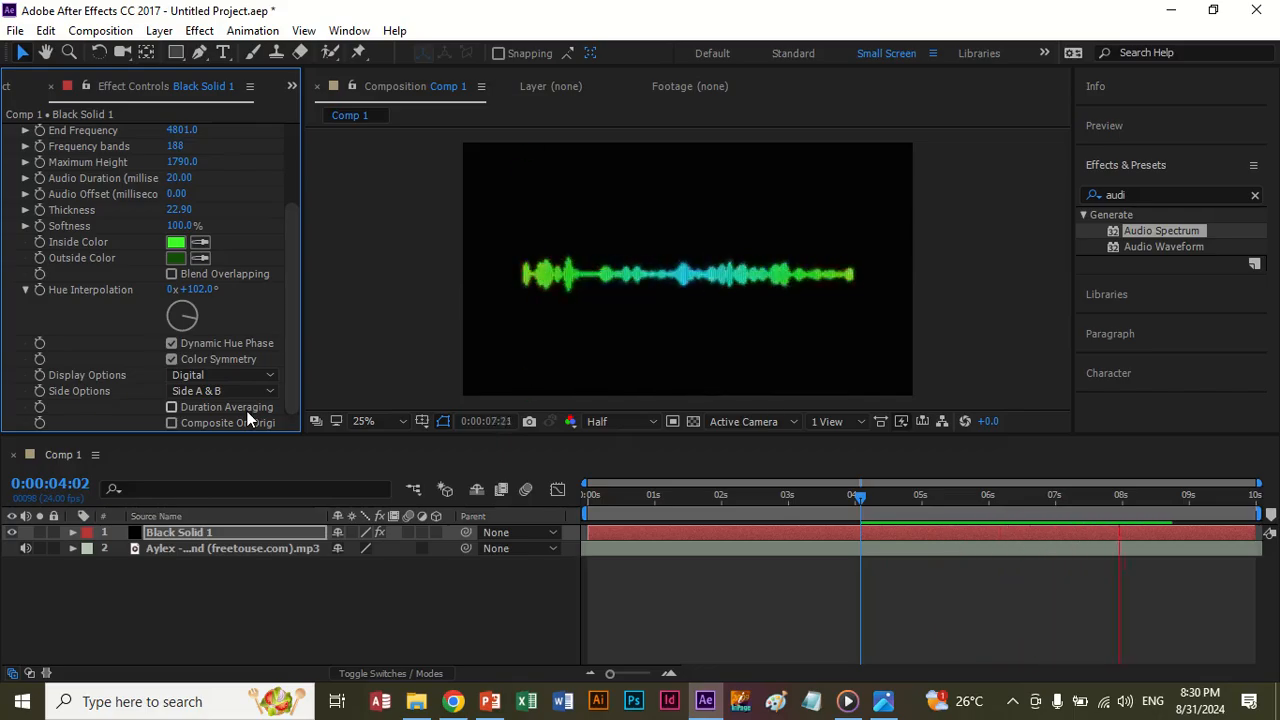
key(space)
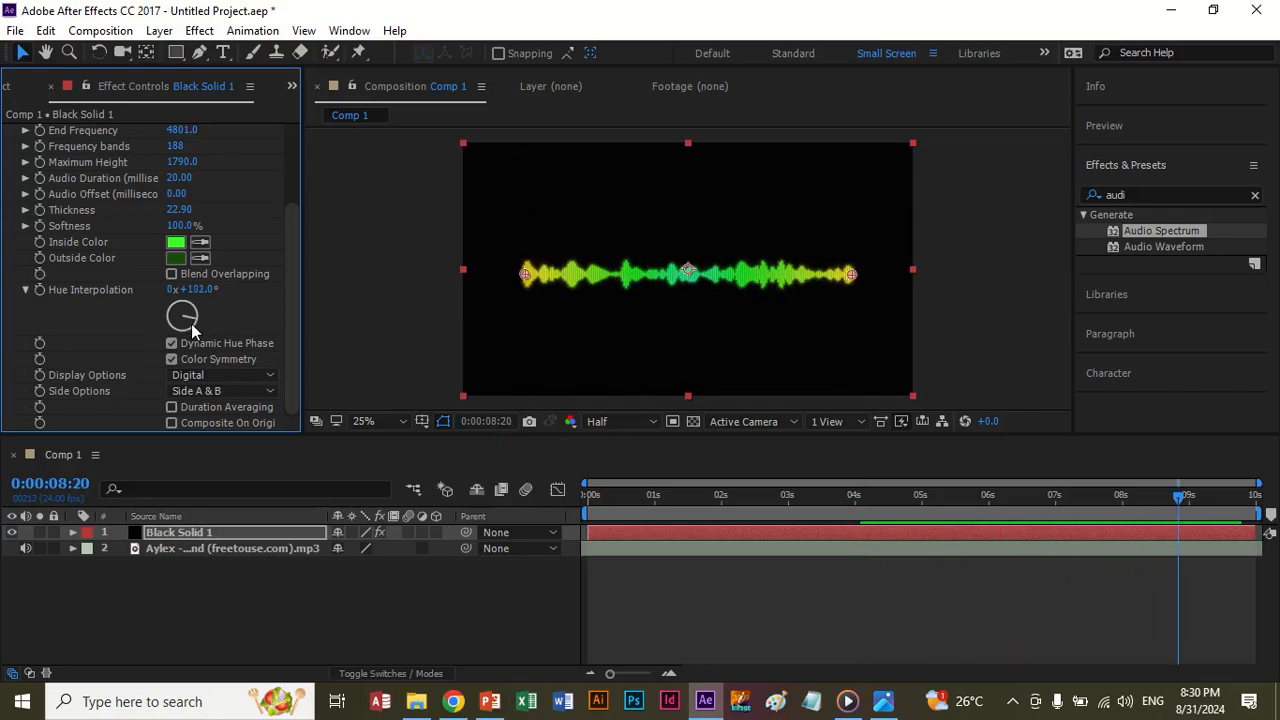
Step: Set the spectrum's Hue Interpolation to 201°, preview the colors, and increase it to 315°
drag(193, 330, 180, 335)
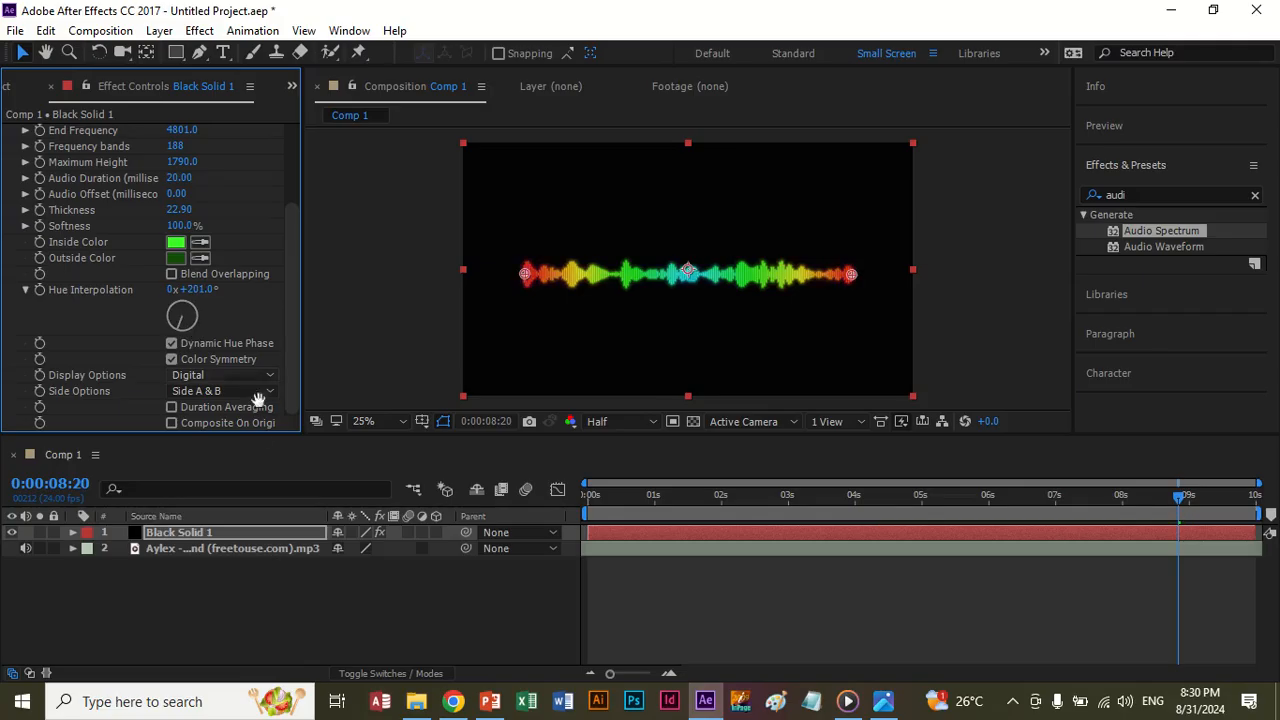
key(space)
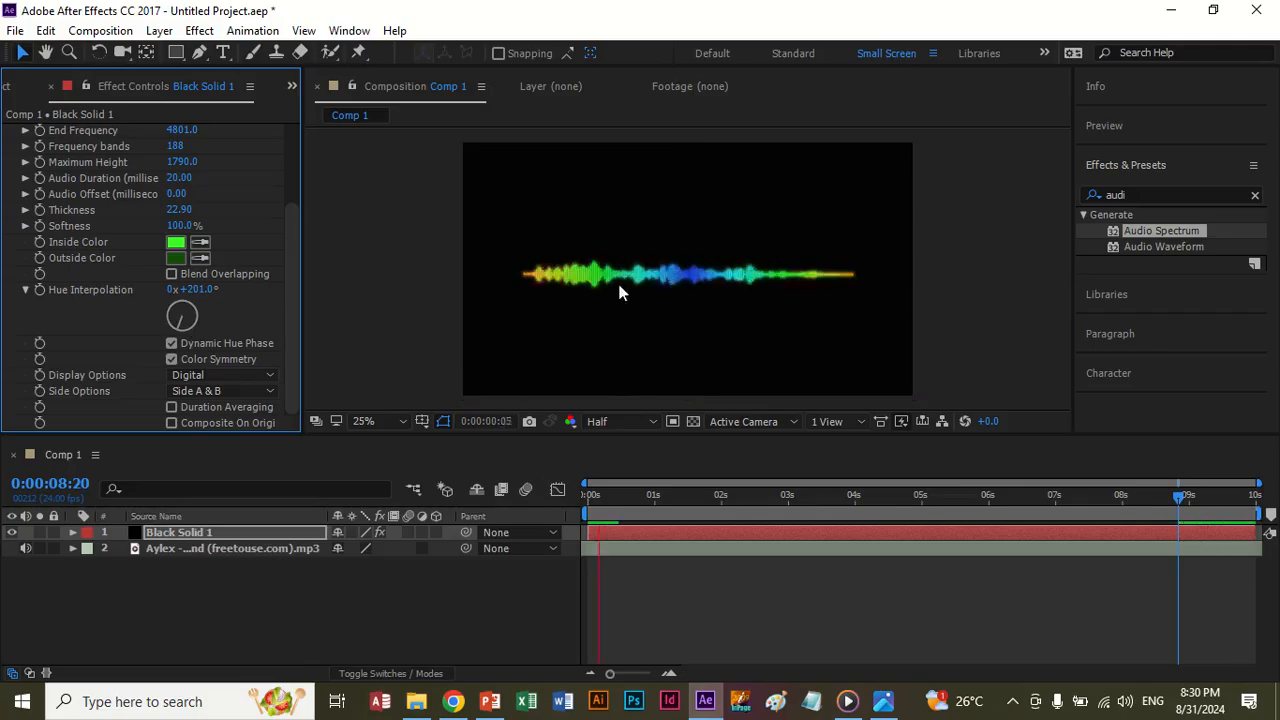
key(space)
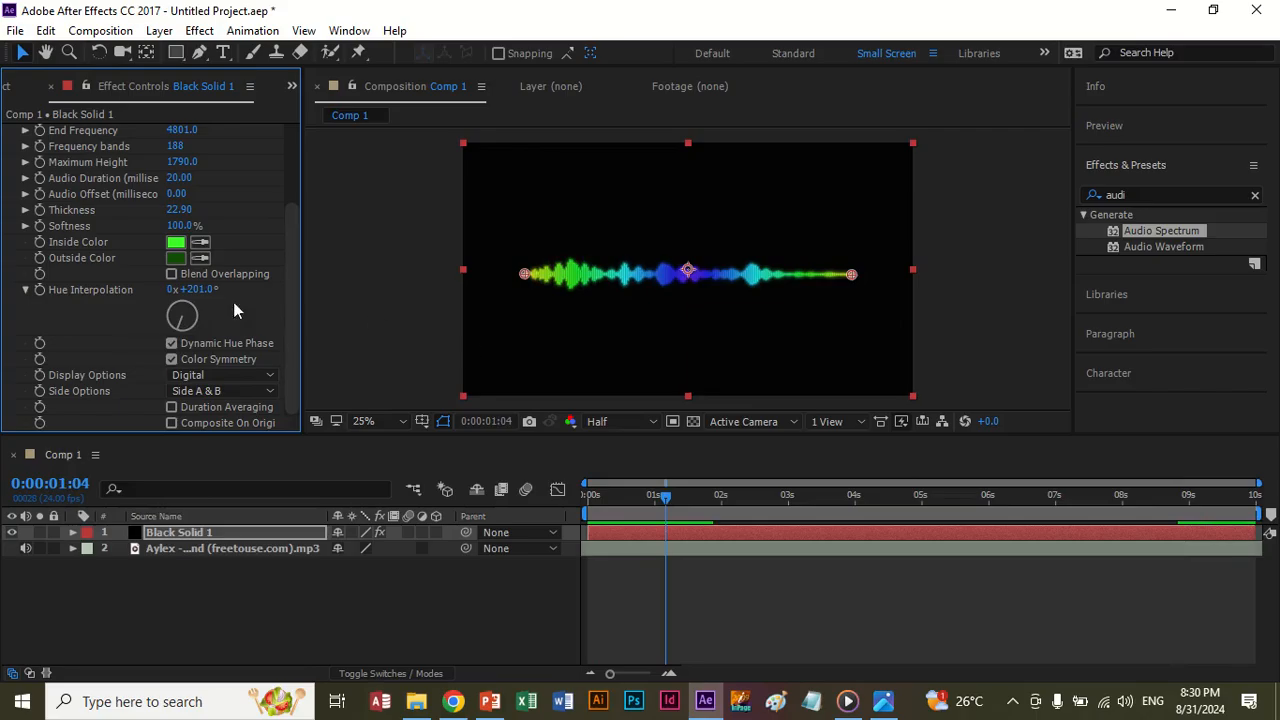
drag(180, 335, 168, 300)
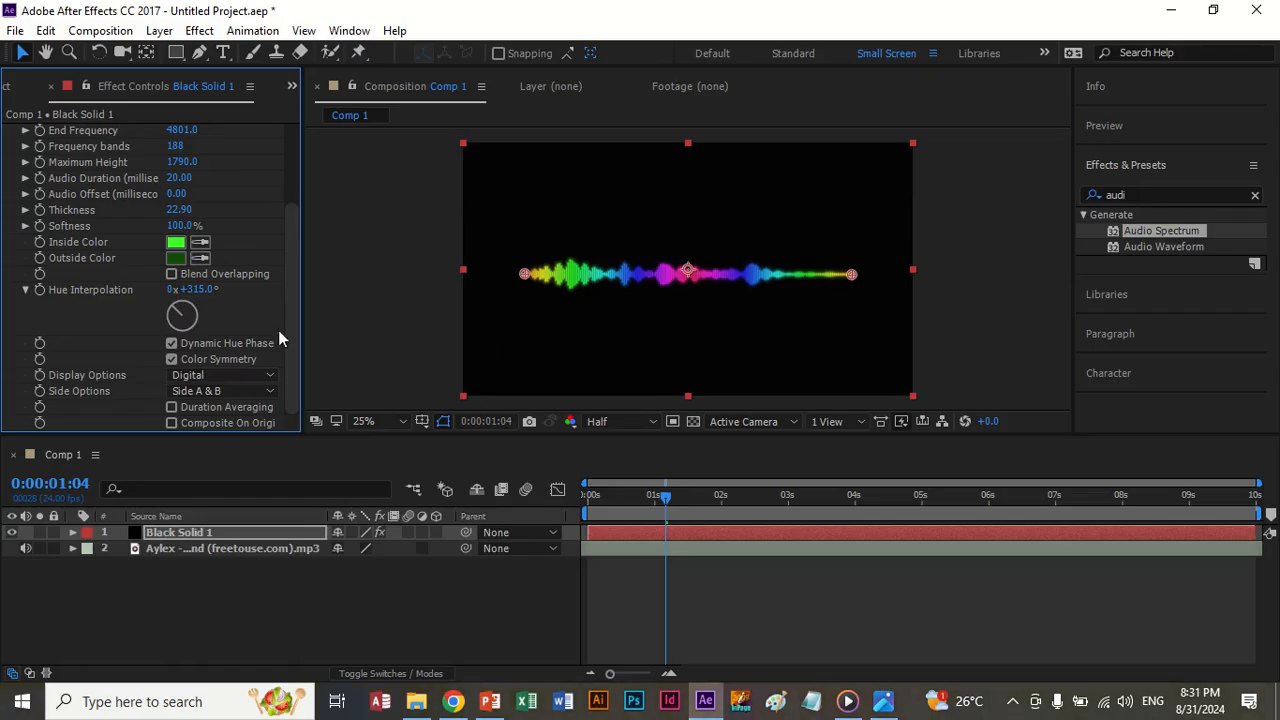
Step: Turn off the spectrum's Dynamic Hue Phase, set Hue Interpolation to 1x+50°, and preview the composition
click(171, 345)
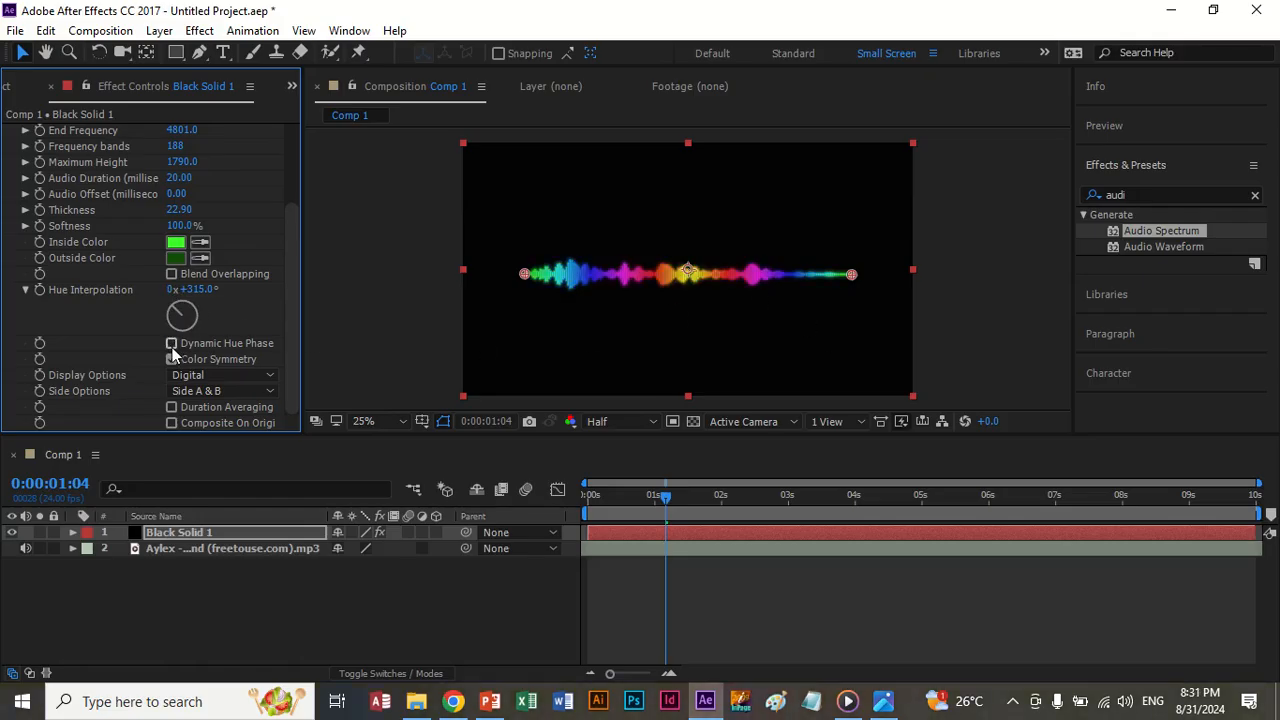
drag(205, 313, 198, 312)
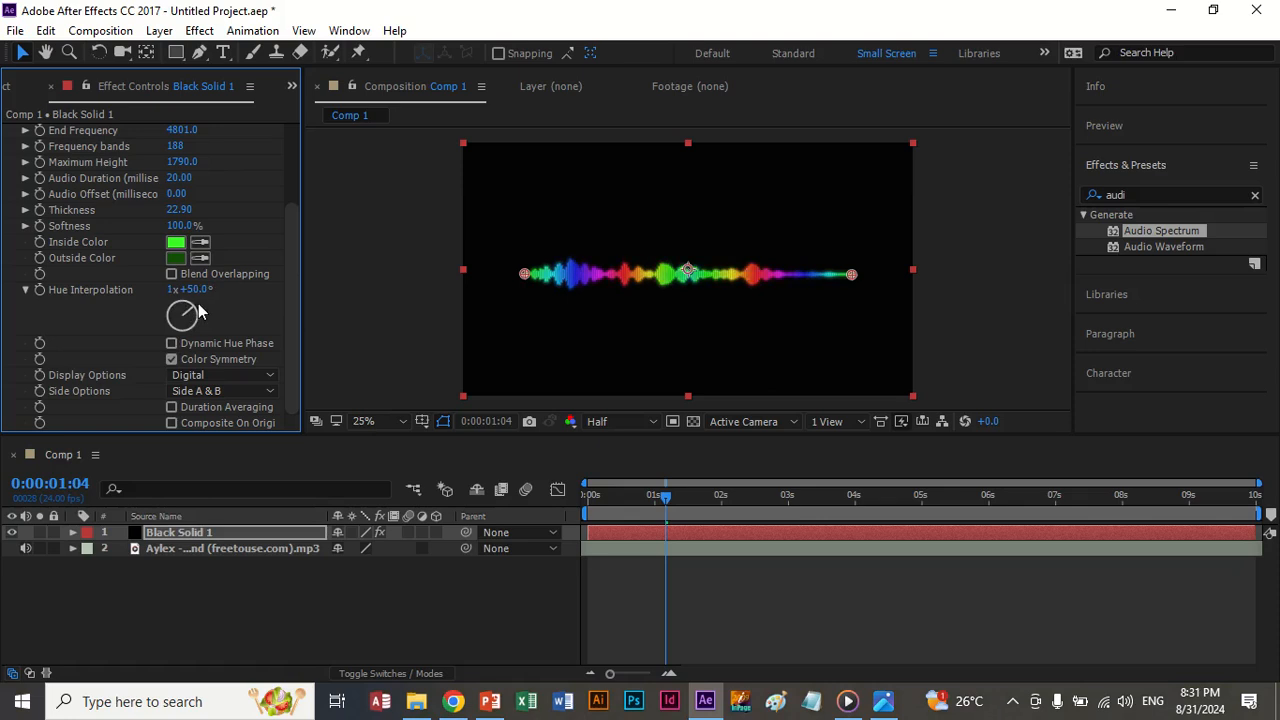
key(space)
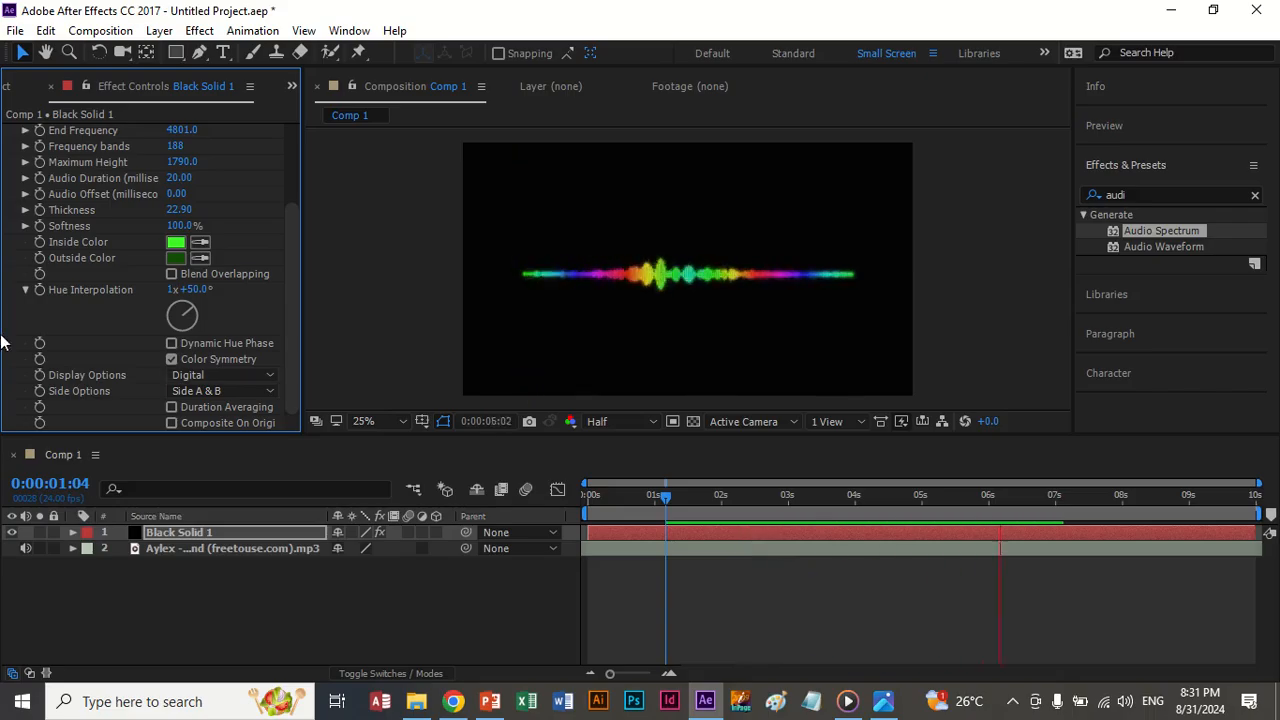
Step: Turn Dynamic Hue Phase back on, then preview the spectrum with Color Symmetry off and with it on again
click(172, 359)
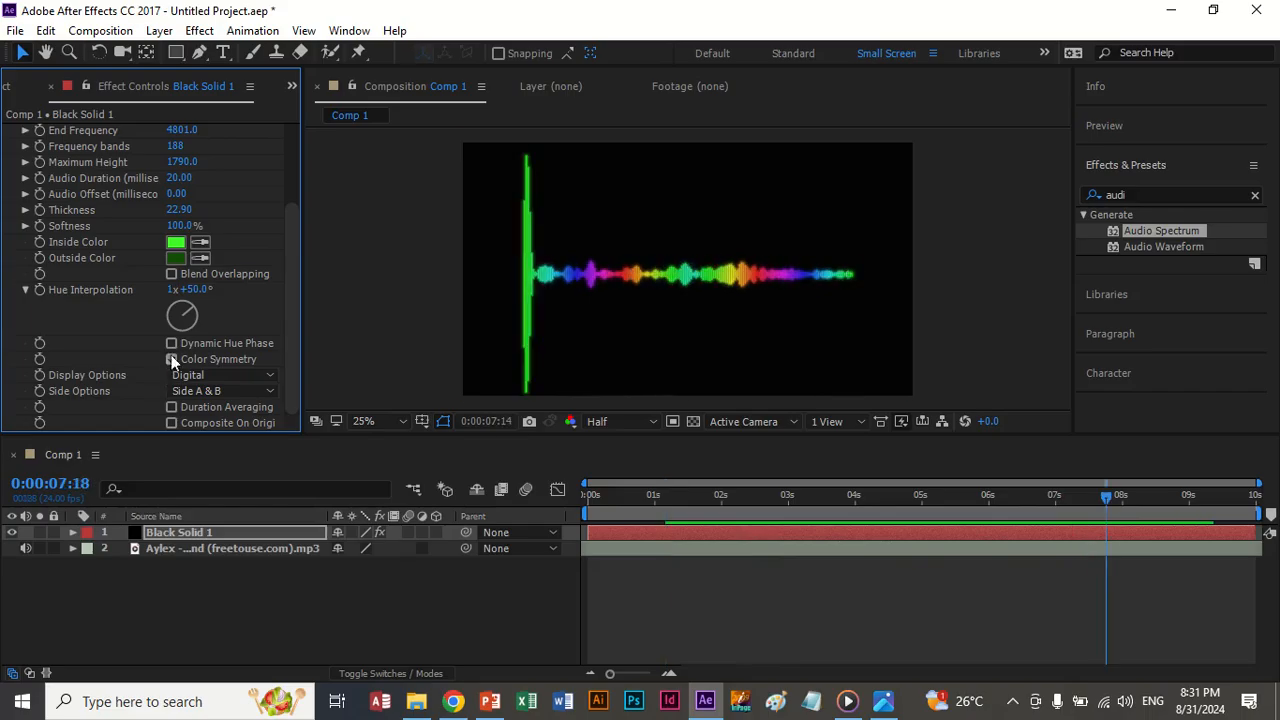
click(171, 359)
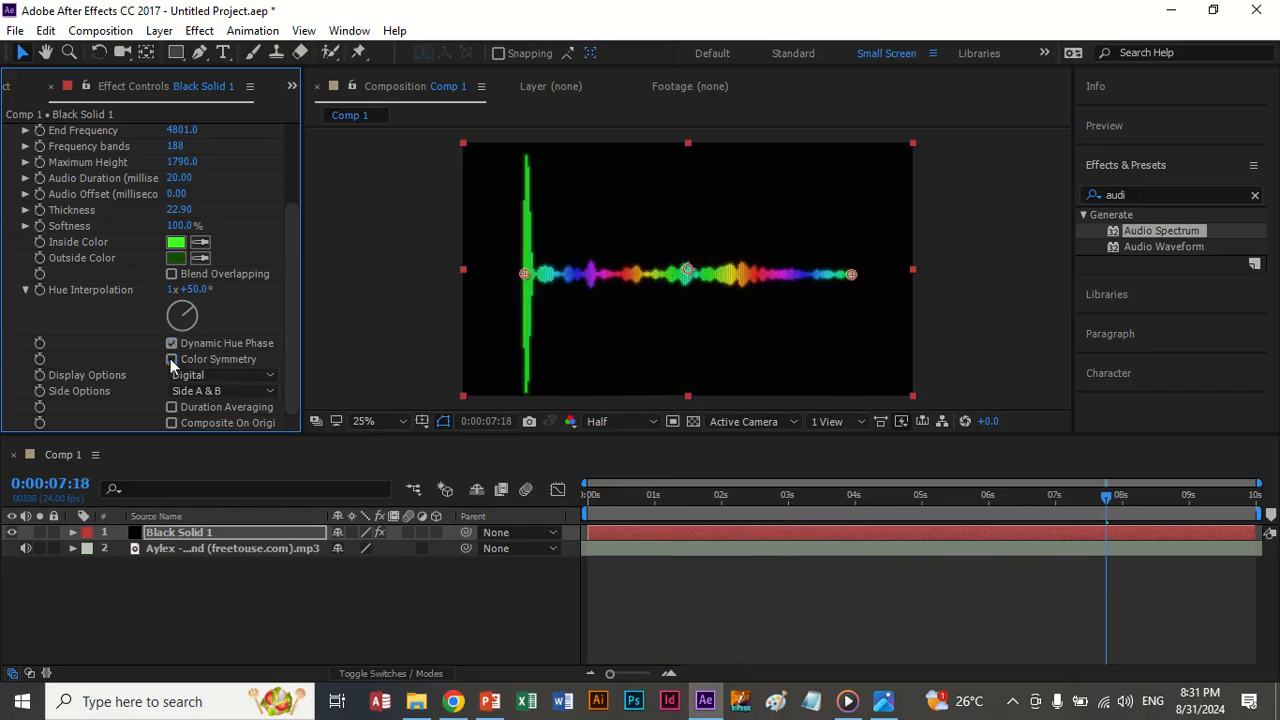
key(space)
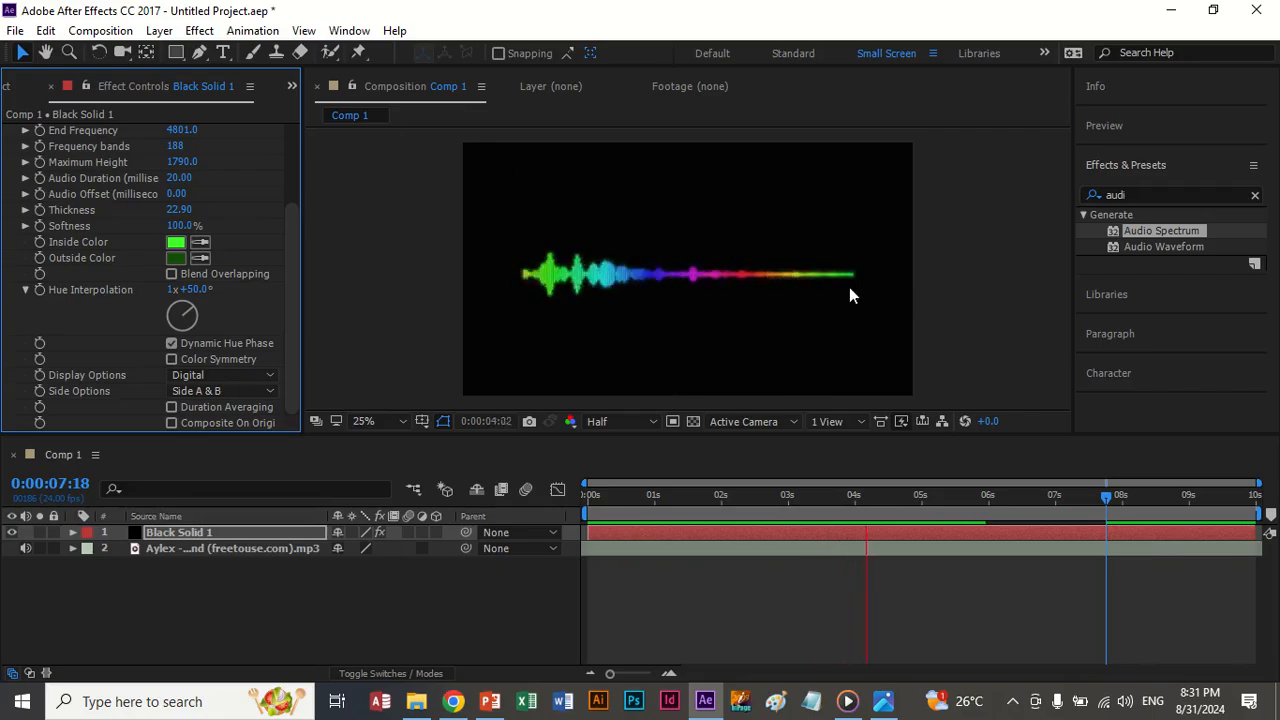
click(171, 359)
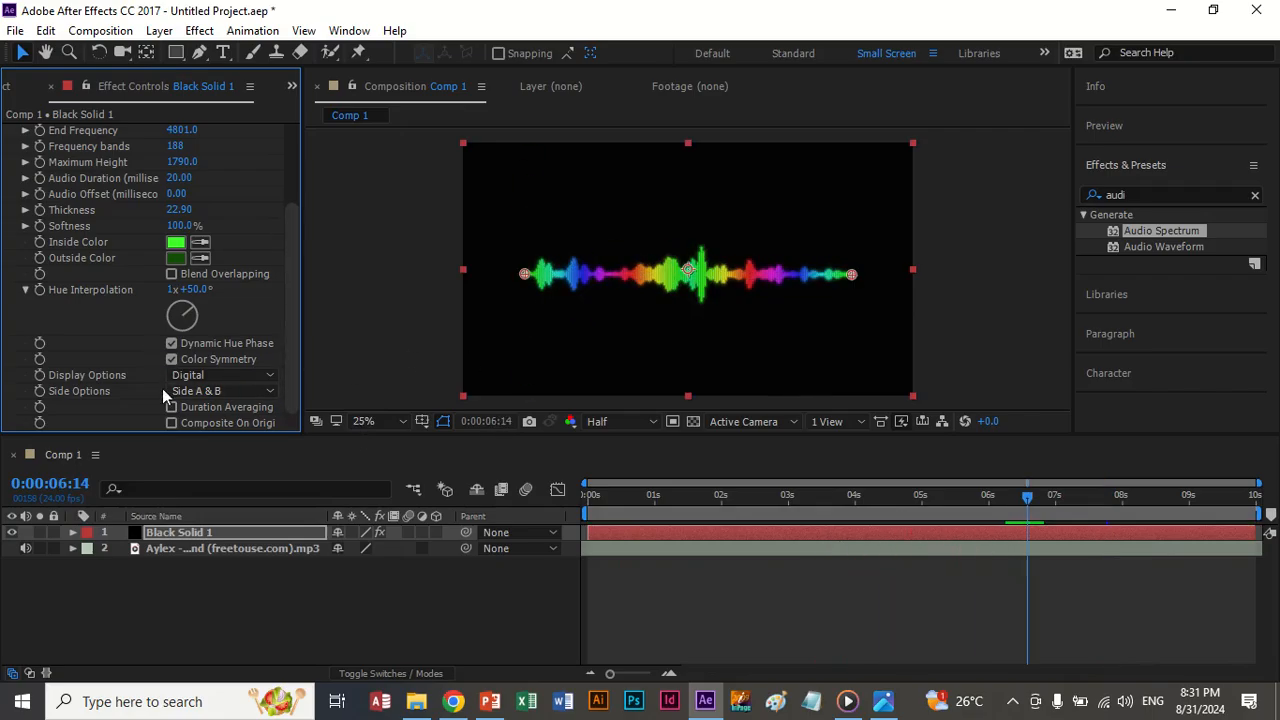
key(space)
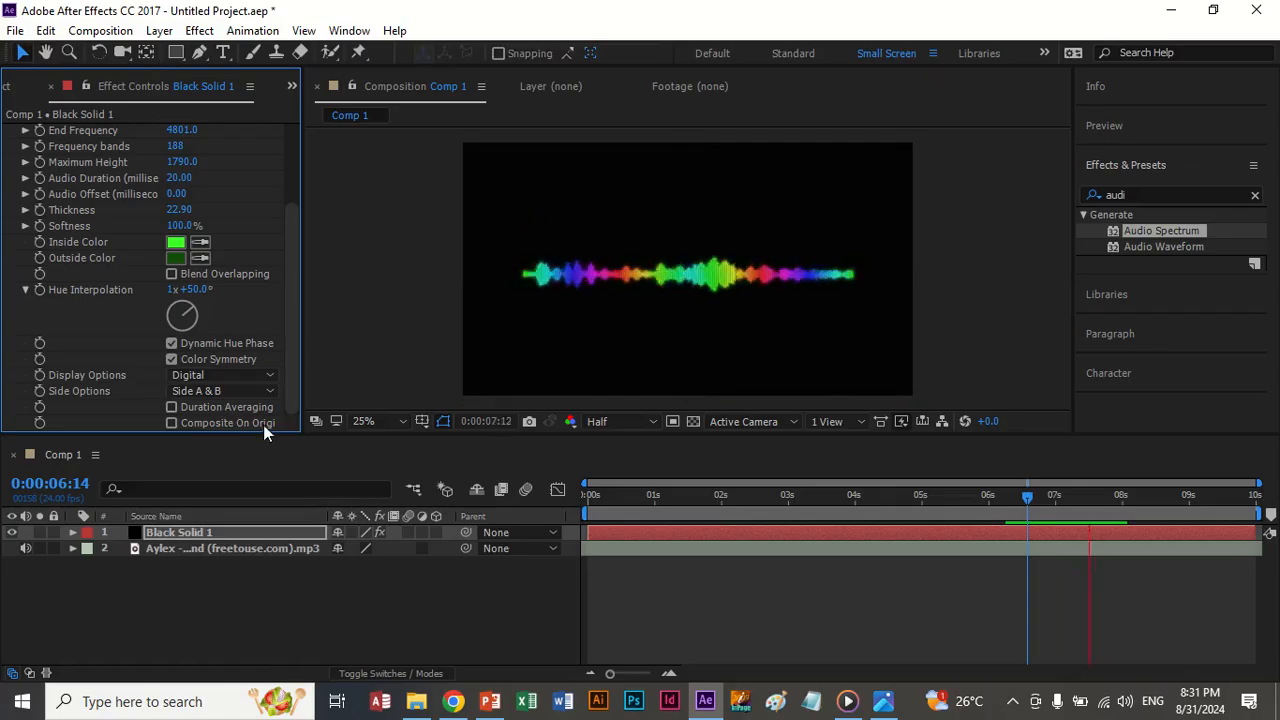
key(space)
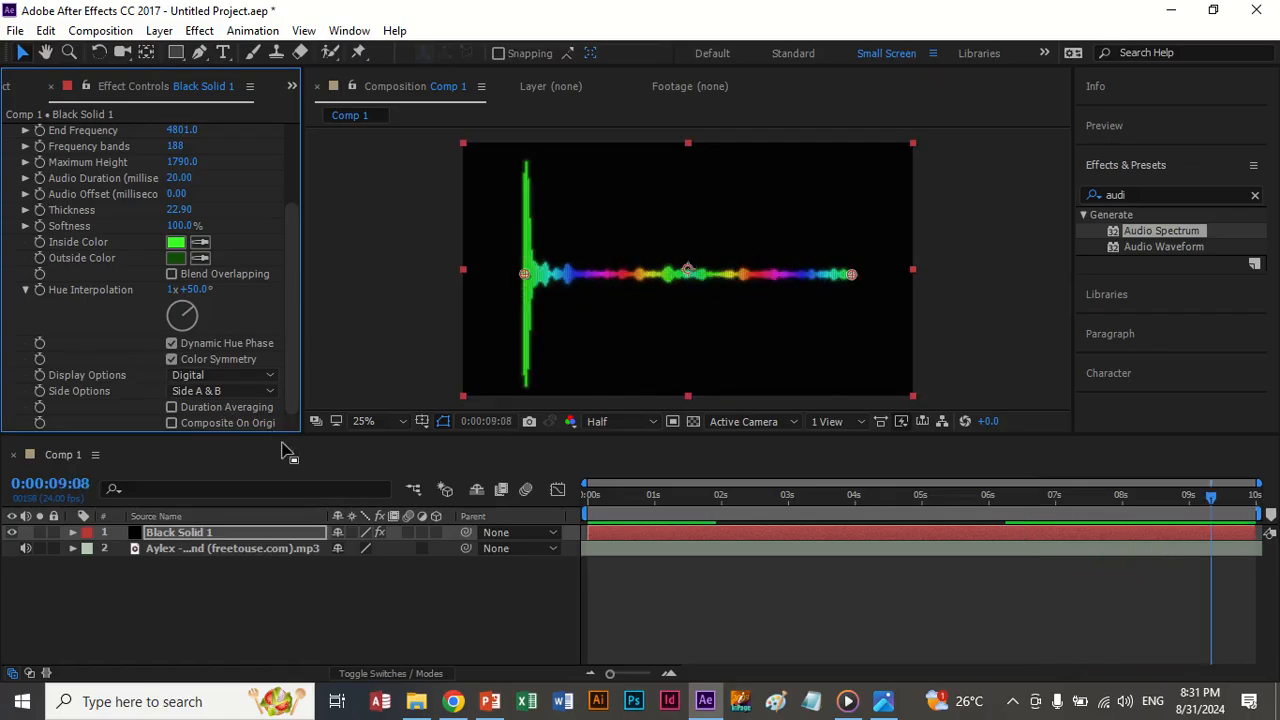
Step: Change the spectrum's Display Options to Analog lines and preview the result
click(270, 375)
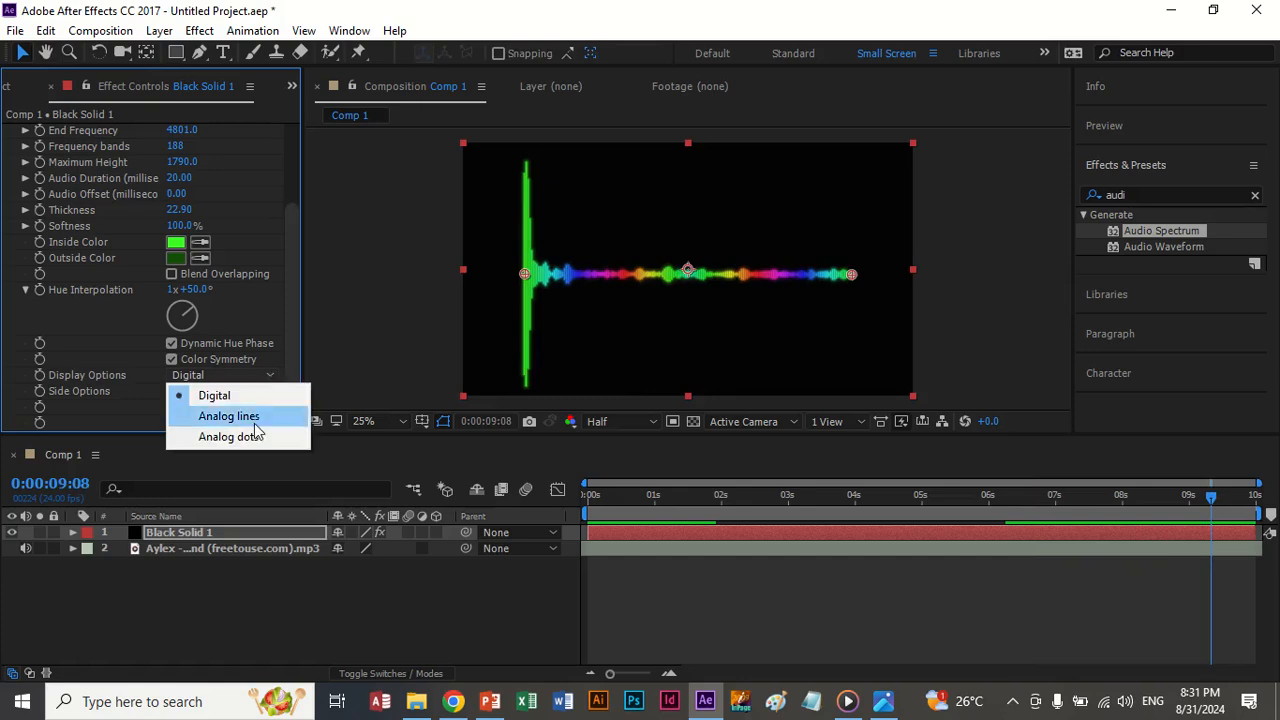
click(255, 421)
key(space)
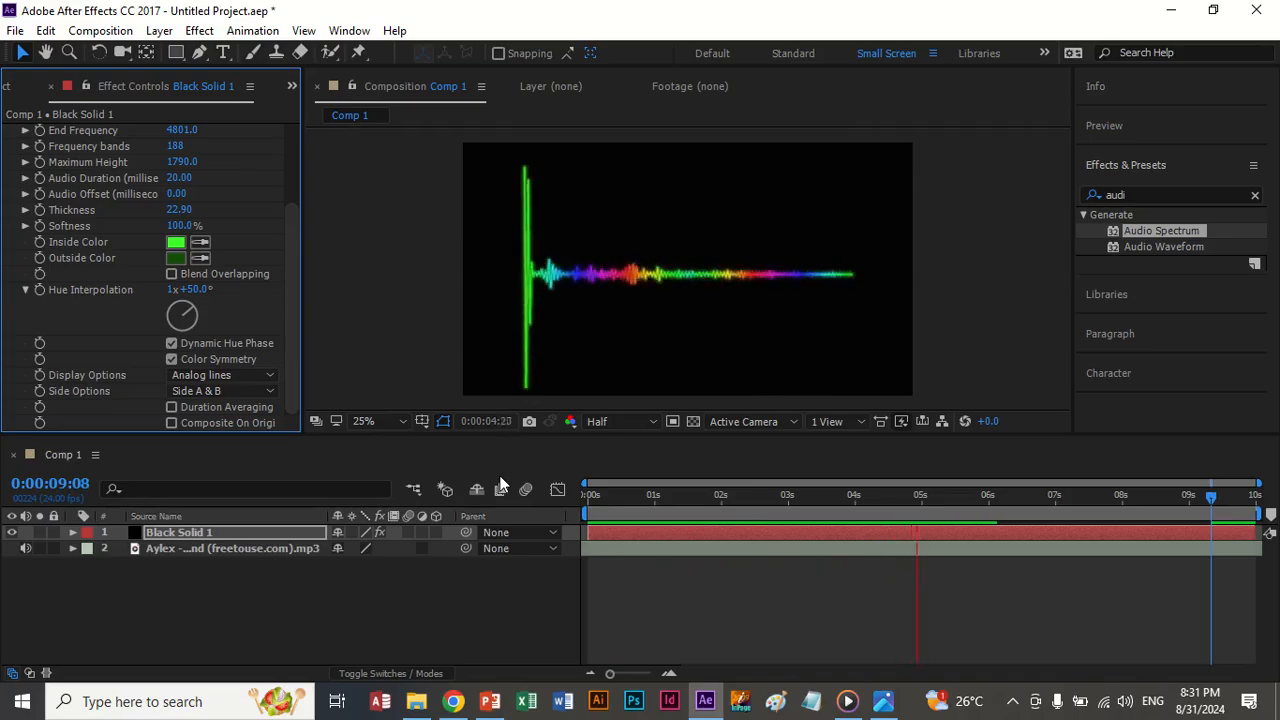
key(space)
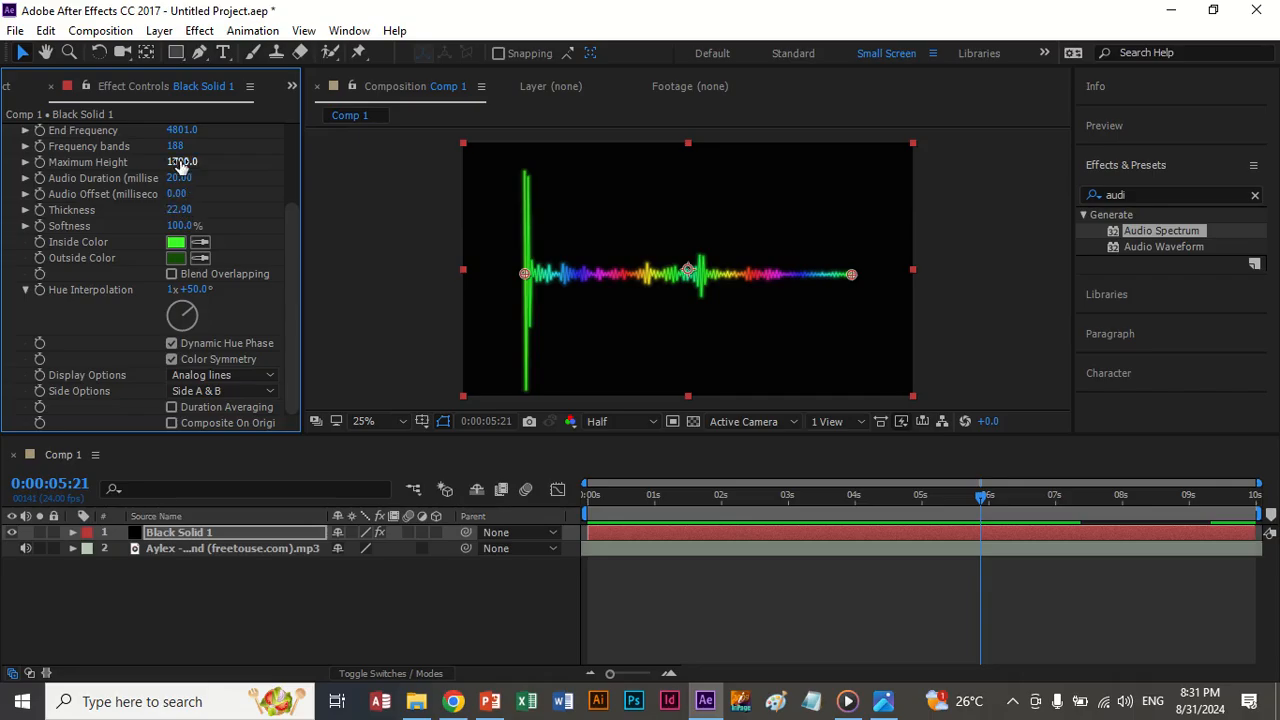
Step: Set the spectrum's Maximum Height to 1690 and its Frequency bands to 47, and preview the composition
drag(181, 166, 199, 160)
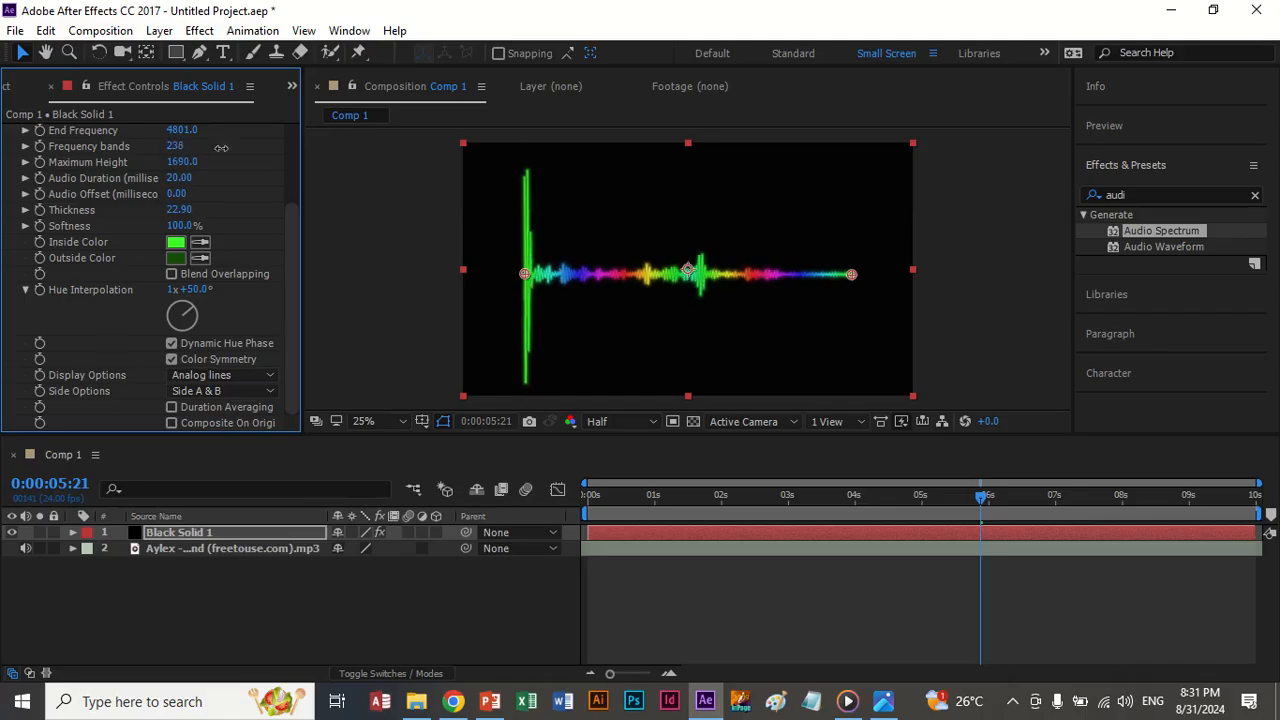
drag(250, 154, 47, 159)
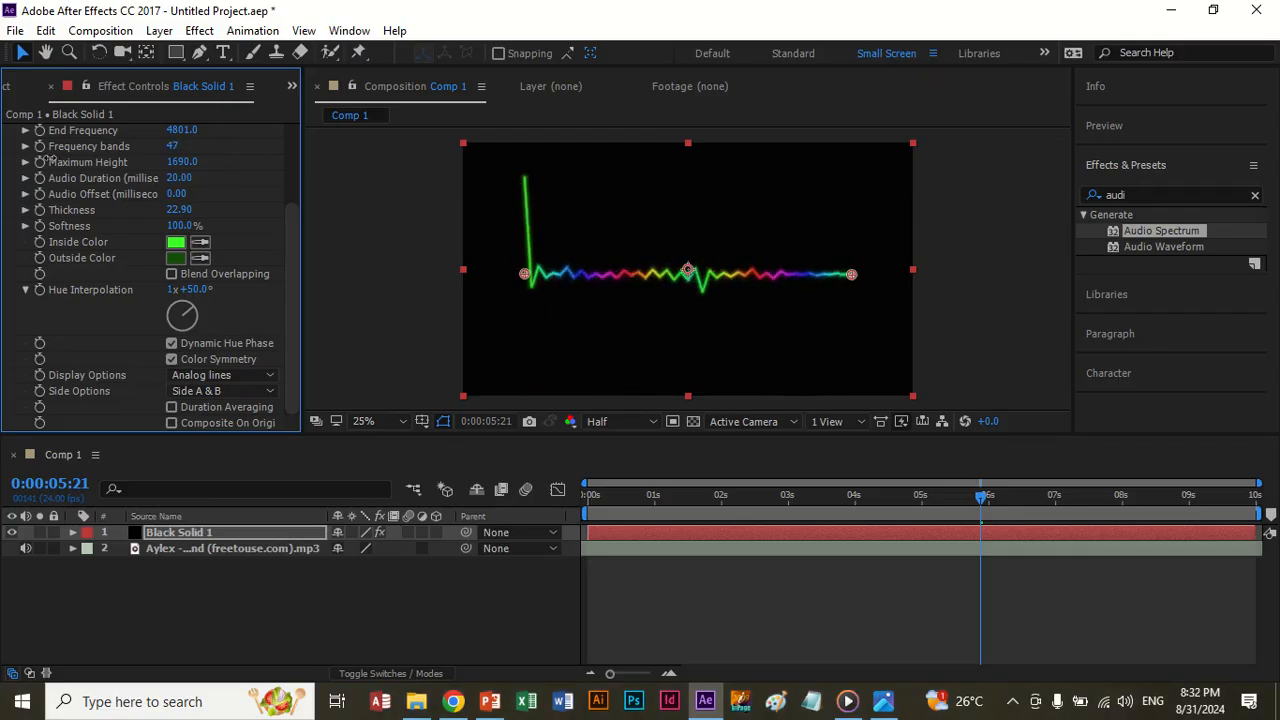
key(space)
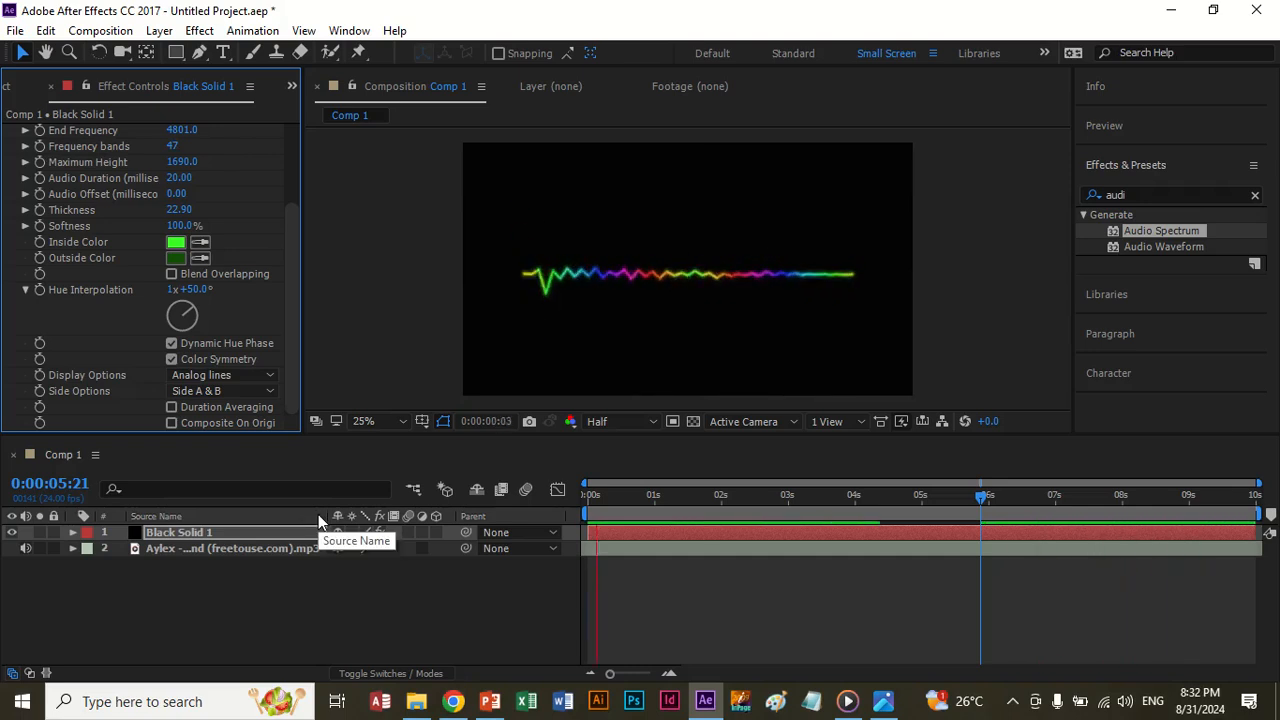
key(space)
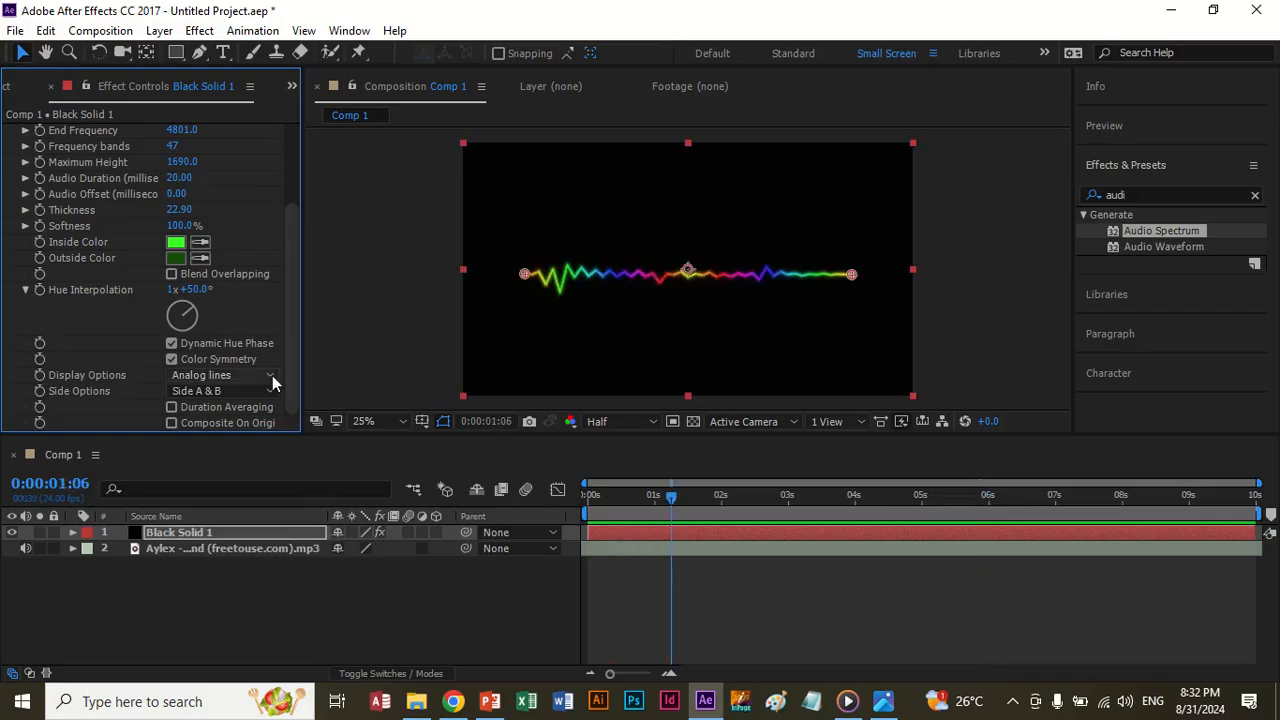
Step: Switch the spectrum's Display Options to Analog dots and preview the dotted look
click(272, 375)
click(240, 437)
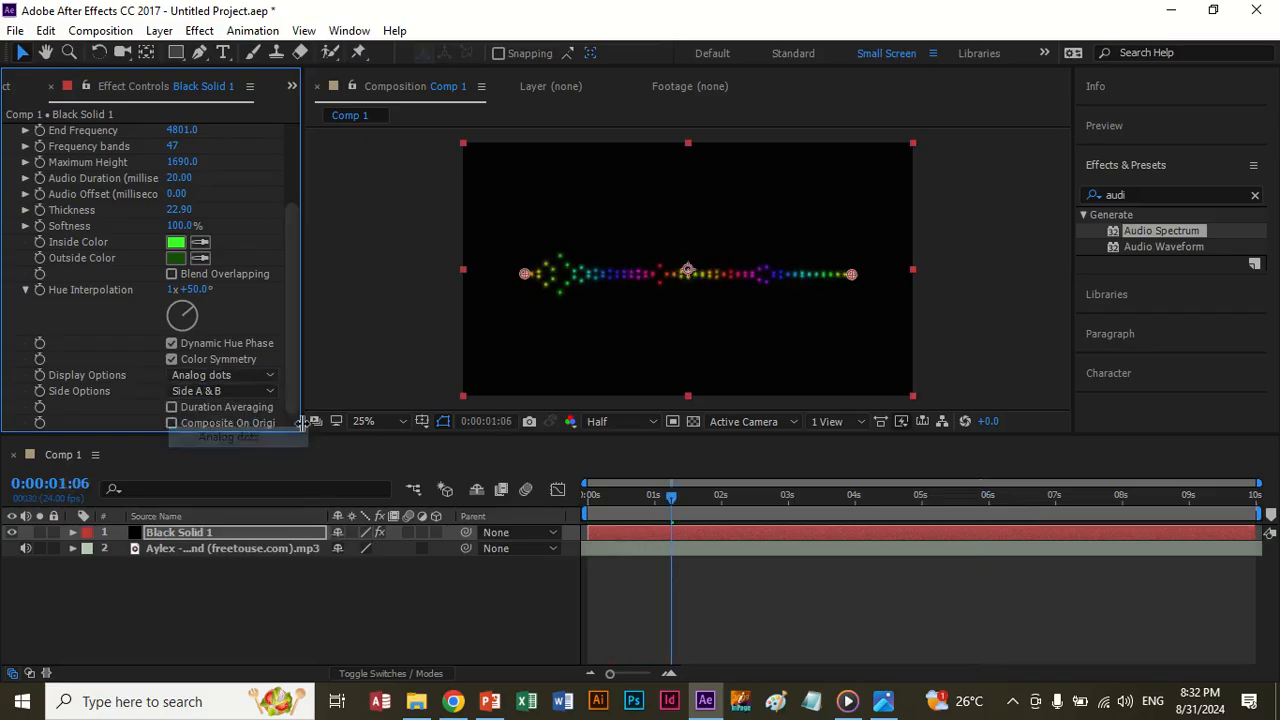
key(space)
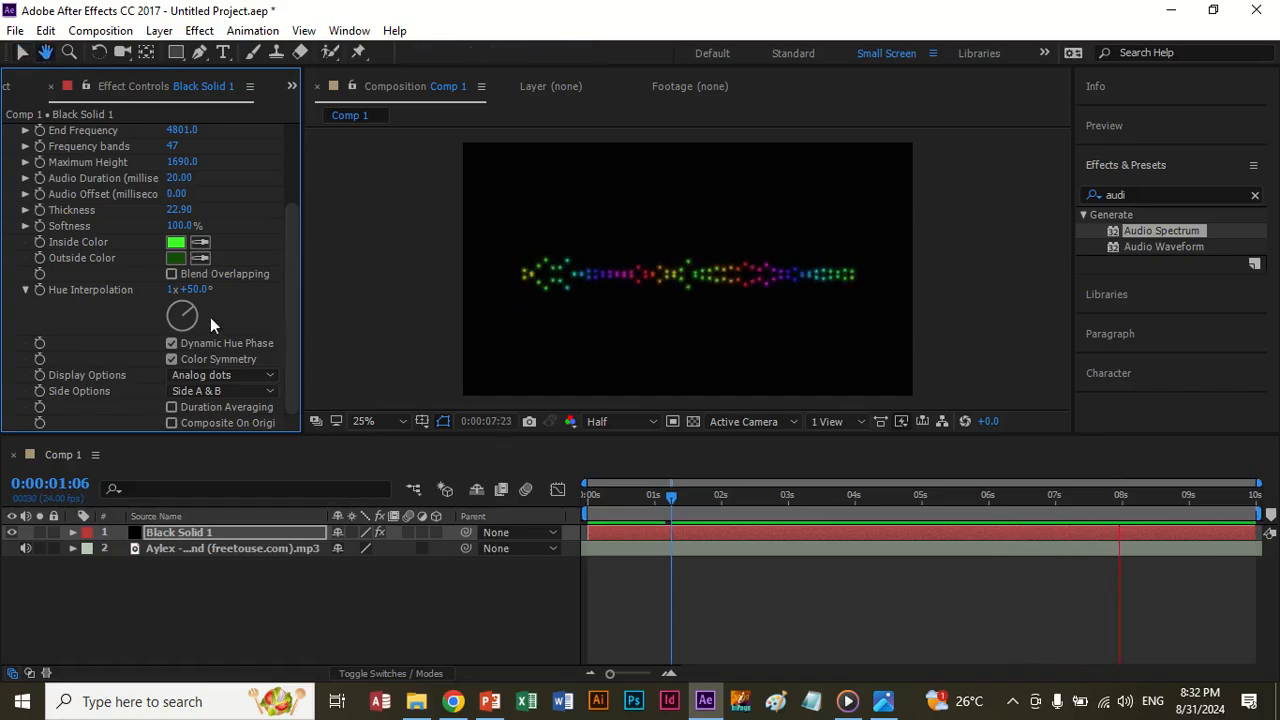
key(space)
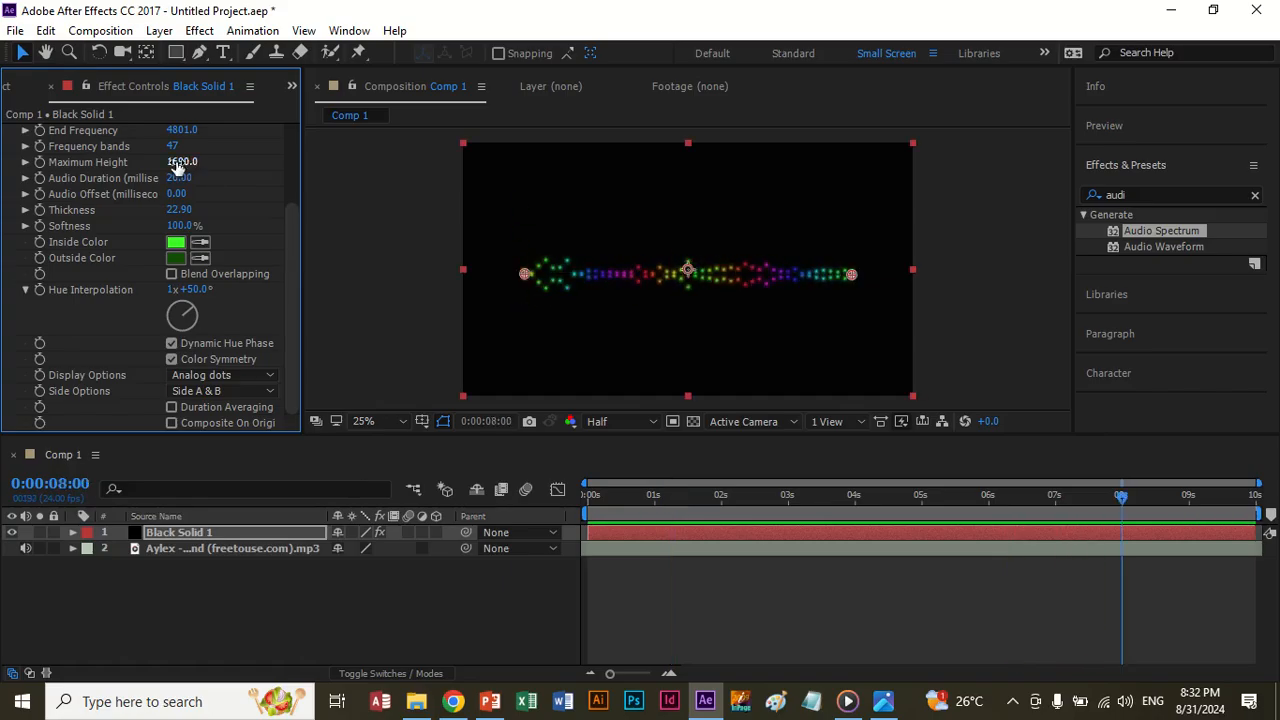
Step: Raise the spectrum's Maximum Height to 4480 and preview the animation
drag(175, 161, 205, 160)
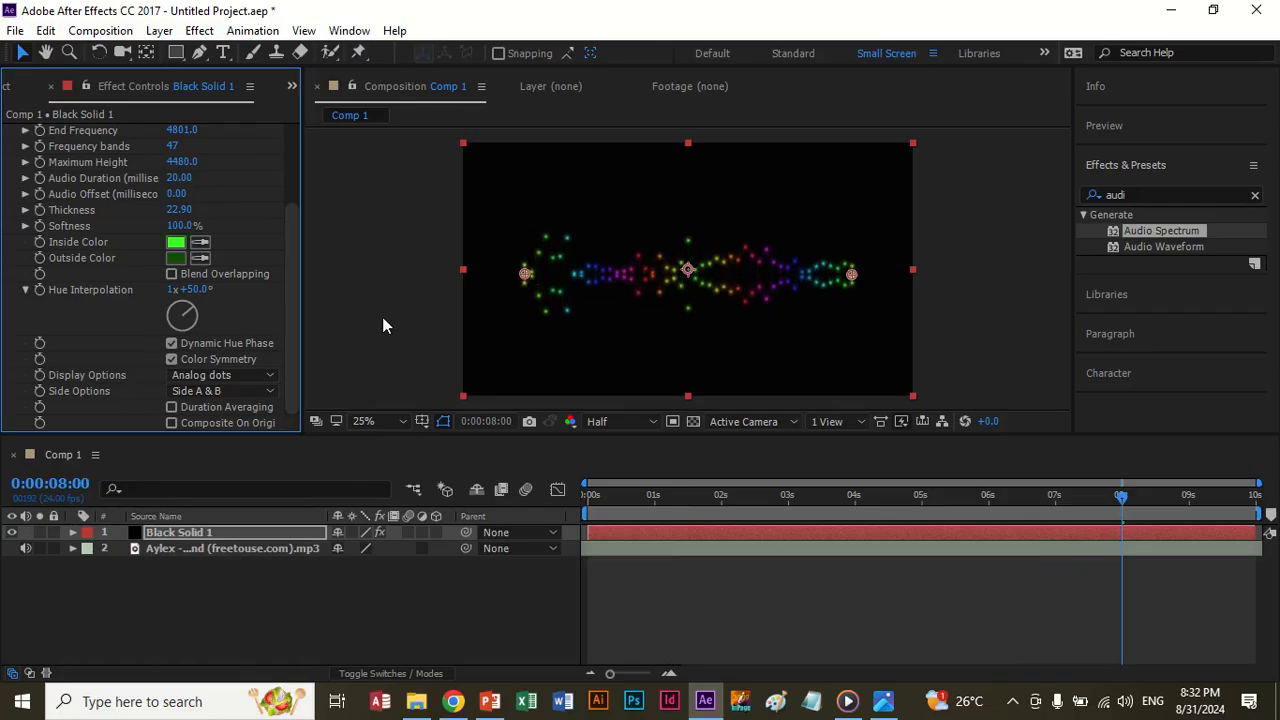
key(space)
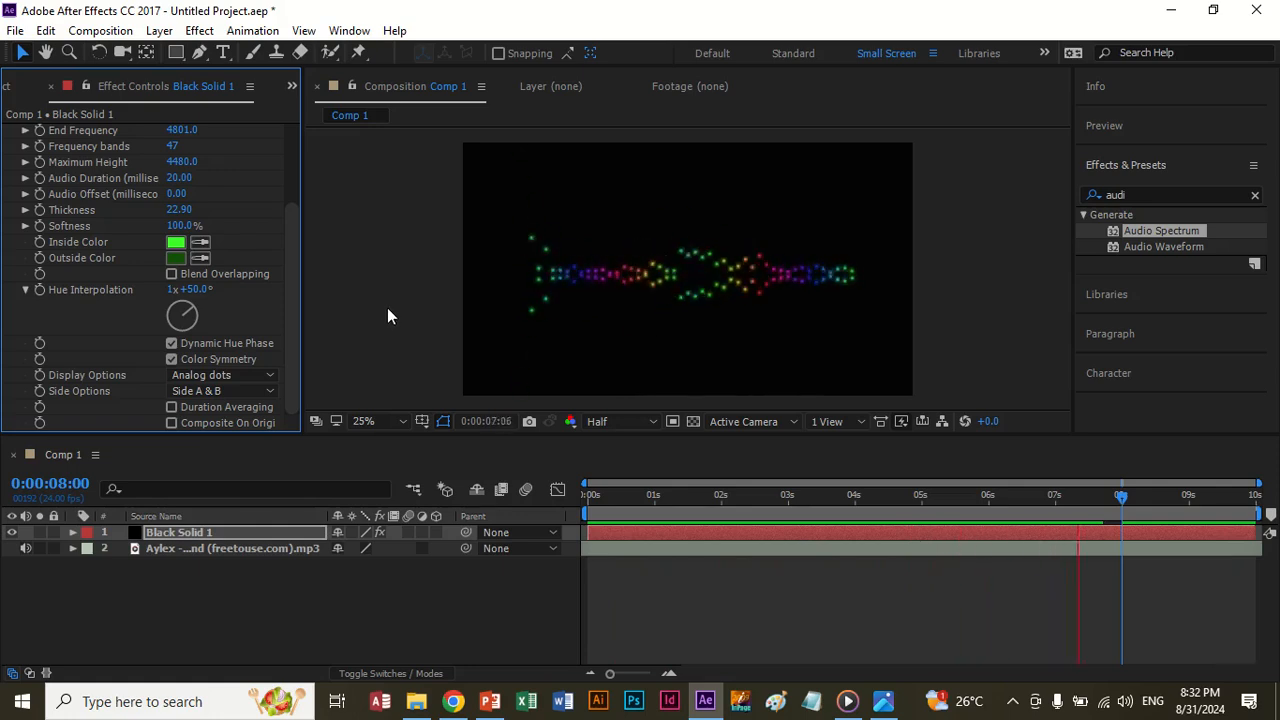
key(space)
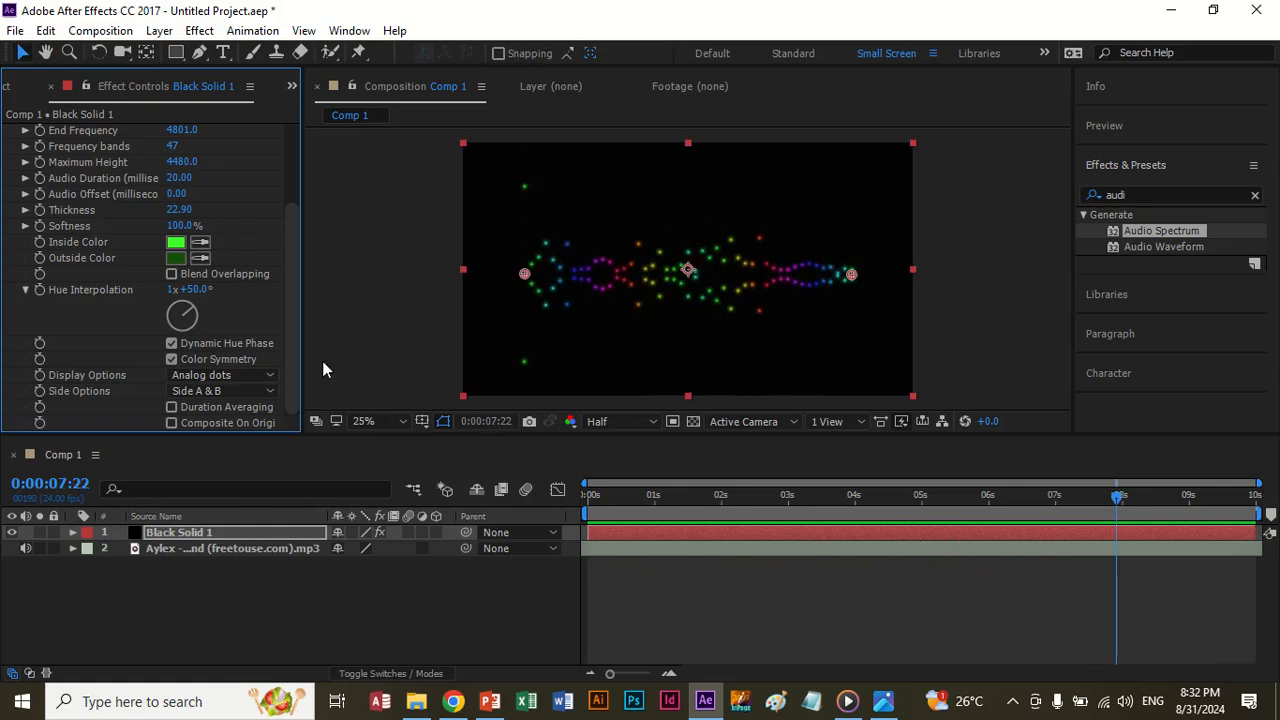
Step: Set the spectrum's Side Options to Side A and its Display Options to Digital, and preview the bars
click(269, 389)
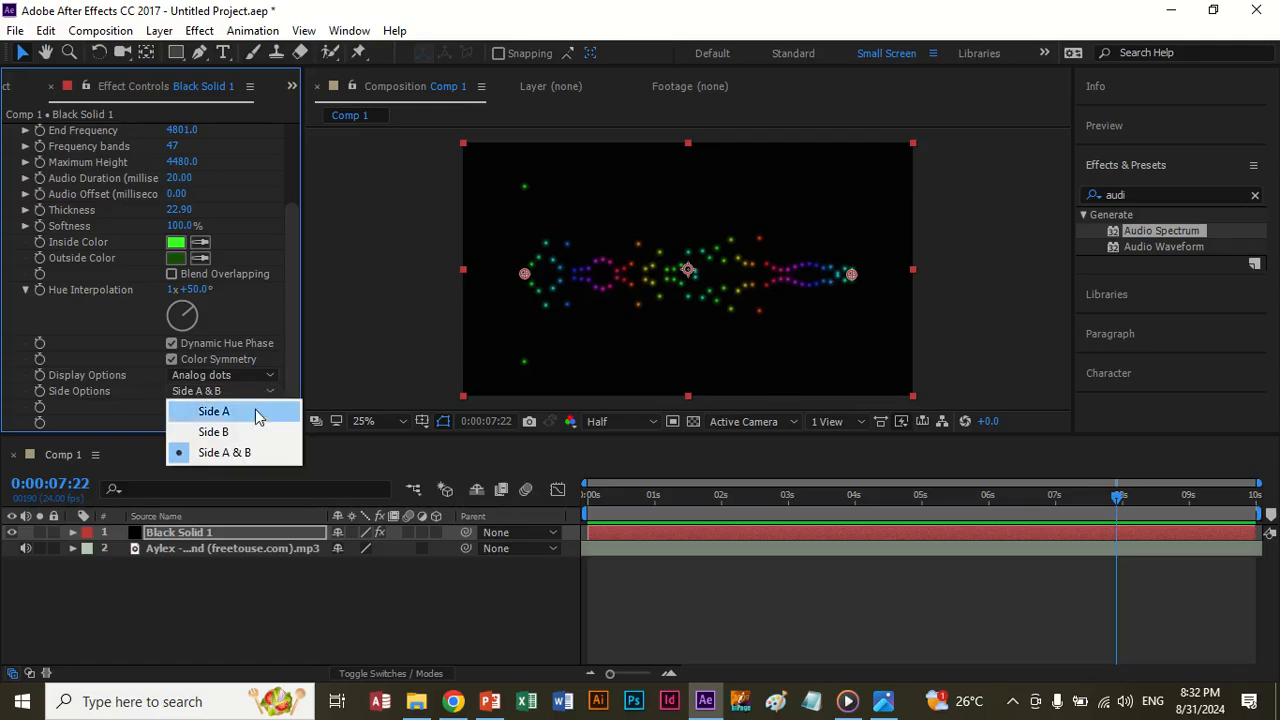
click(252, 414)
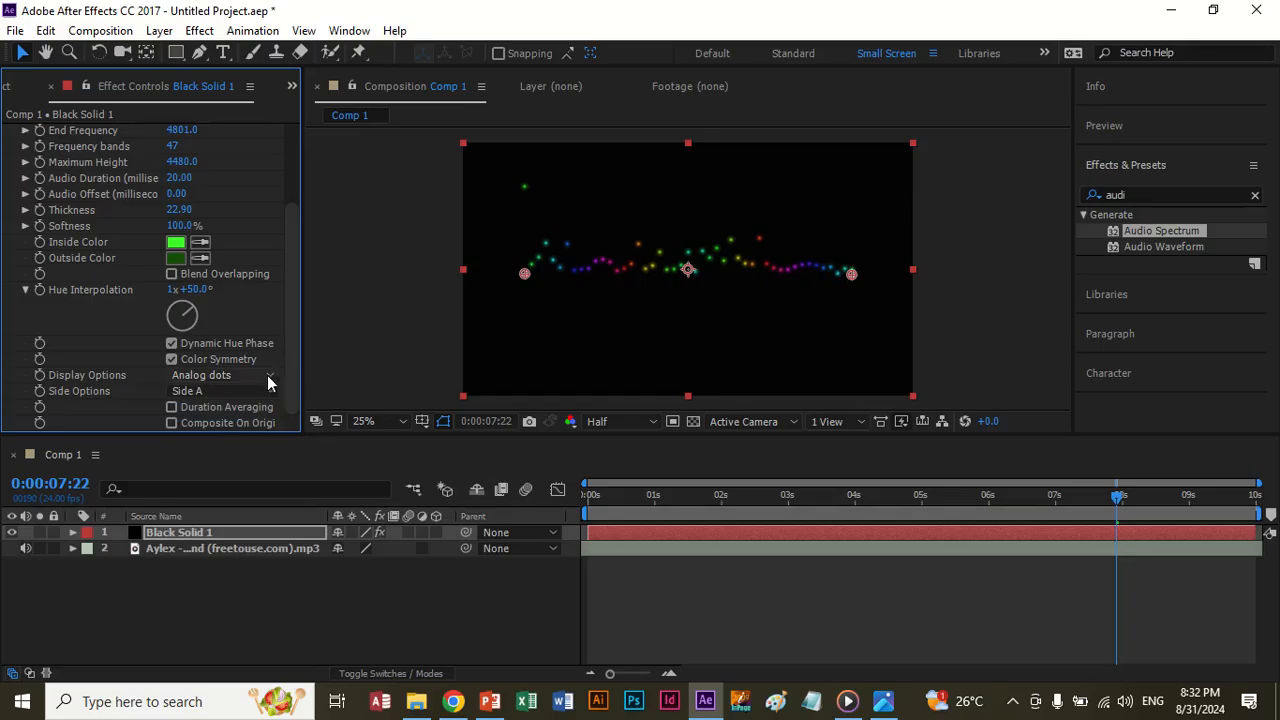
click(267, 375)
click(245, 399)
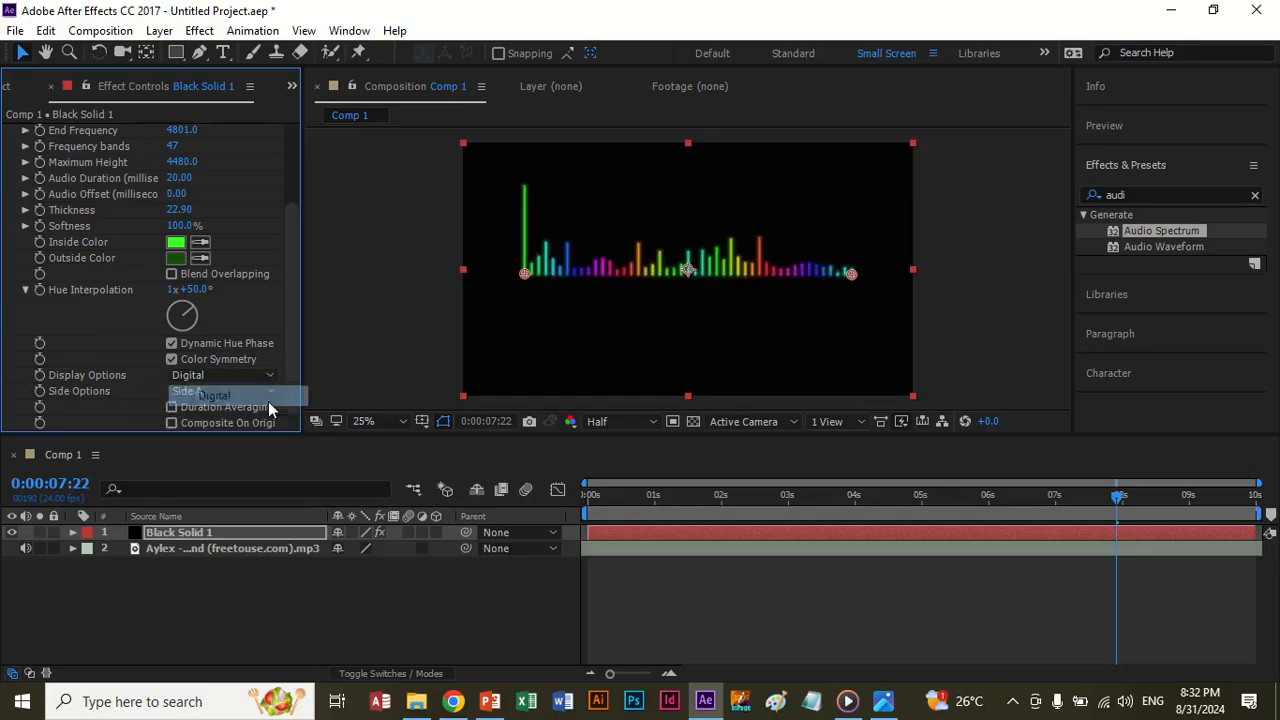
key(space)
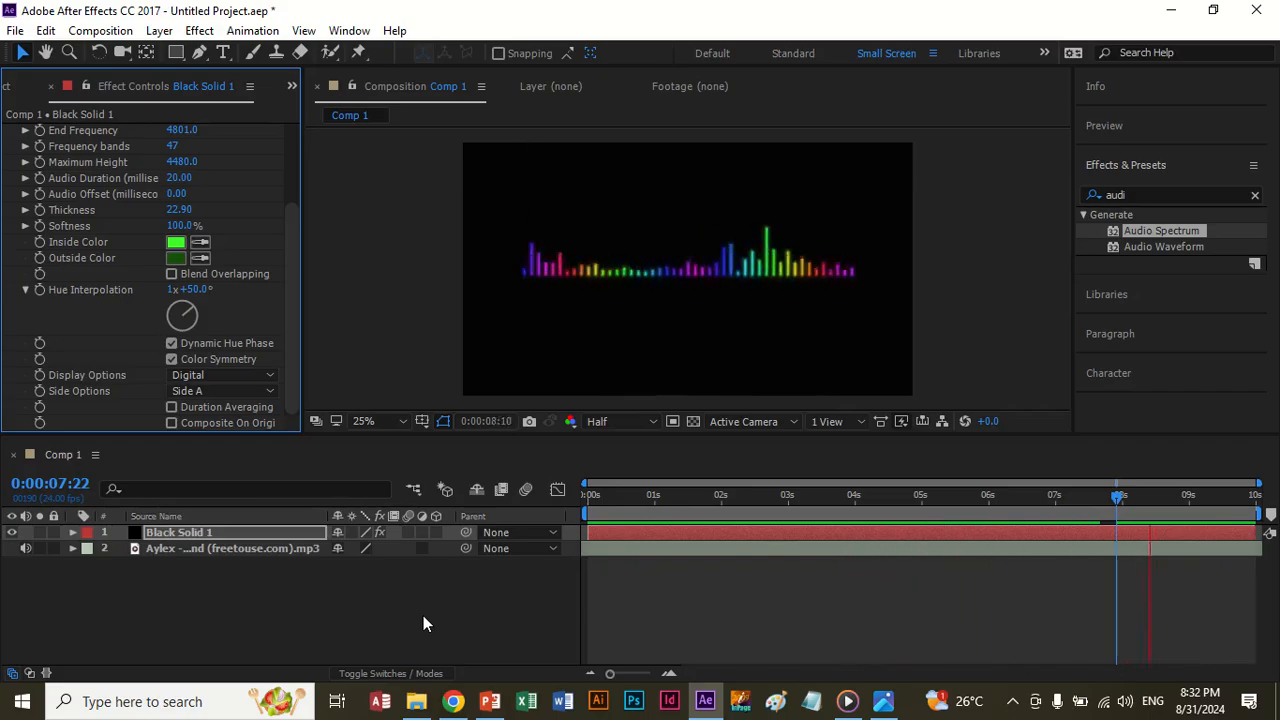
key(space)
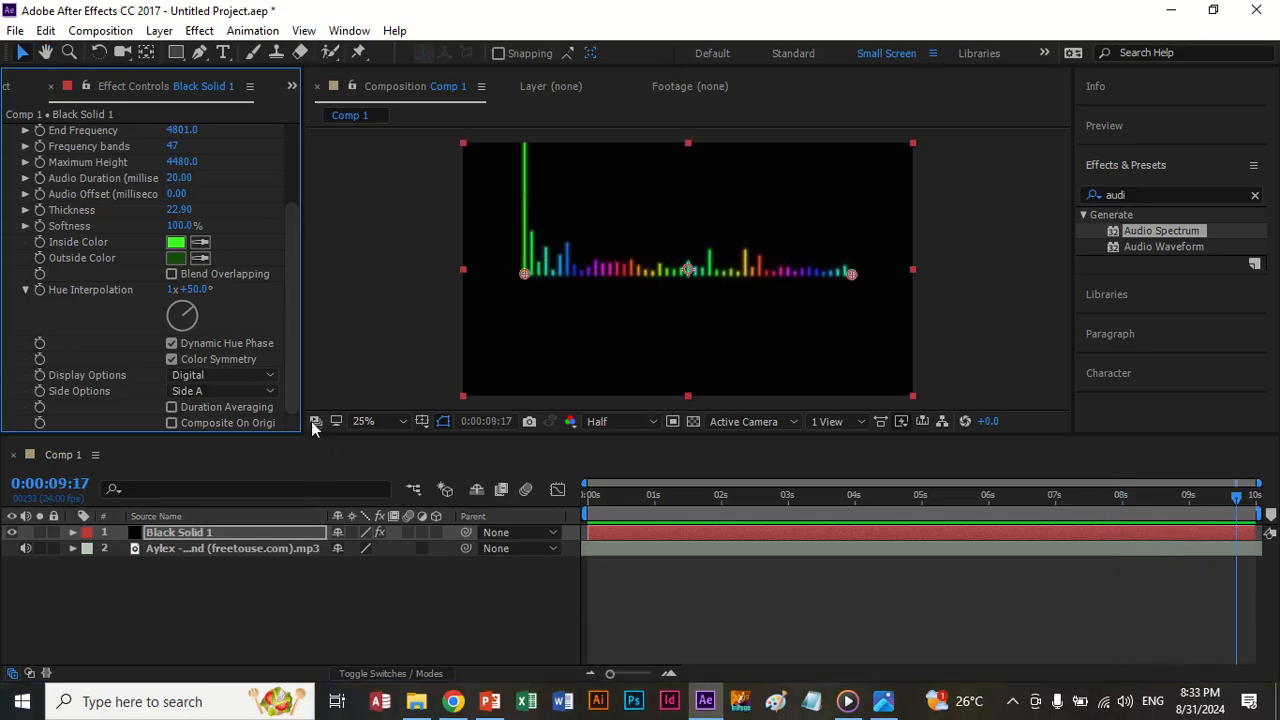
Step: Change the spectrum's Side Options to Side B and preview the composition
click(272, 390)
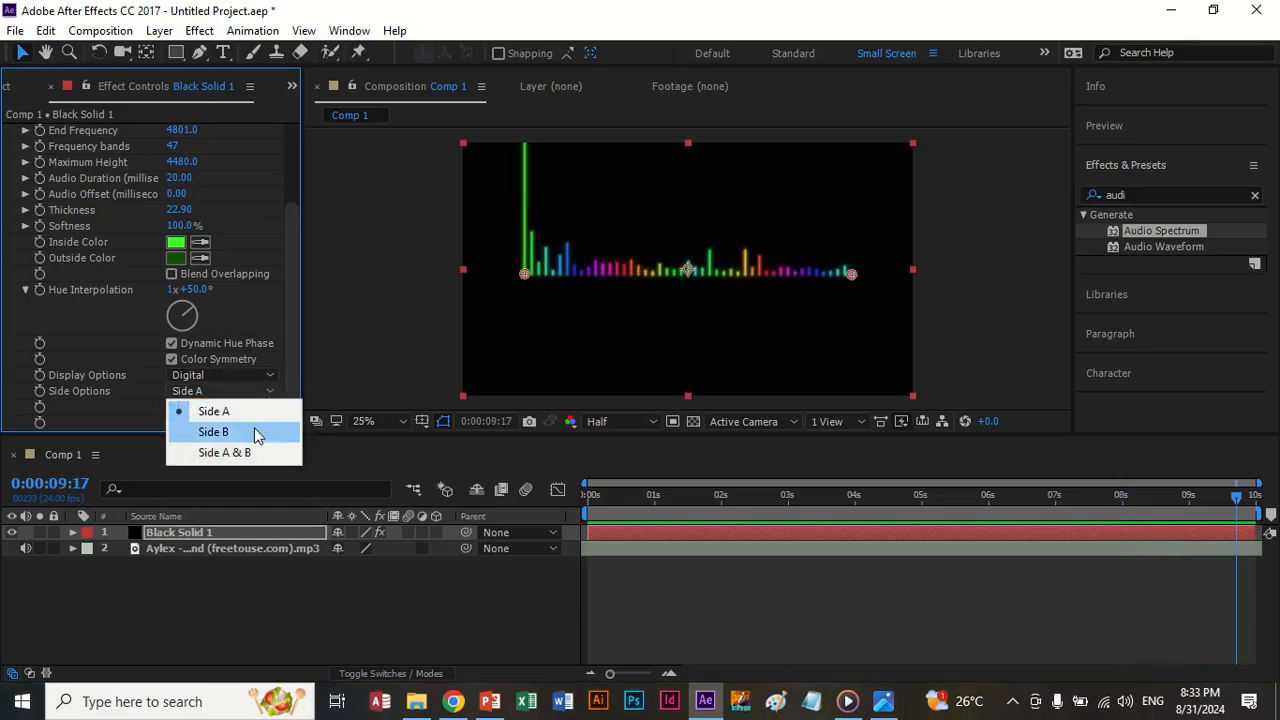
click(255, 432)
key(space)
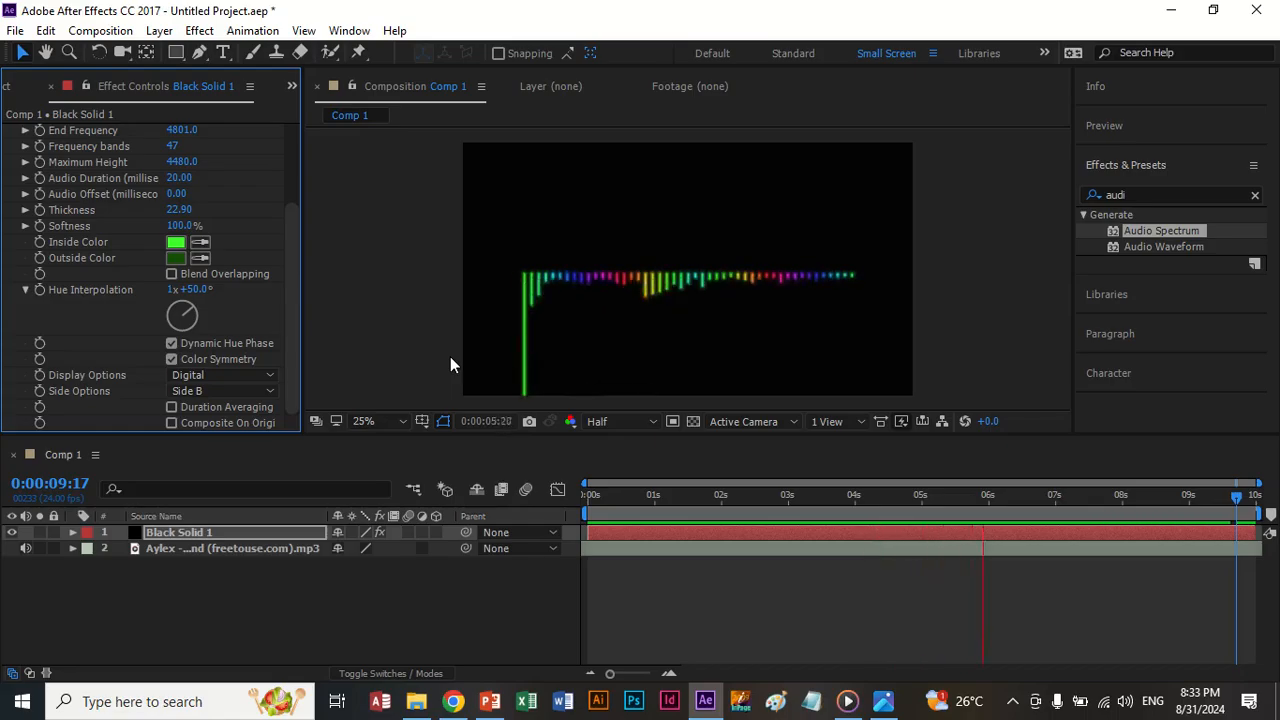
key(space)
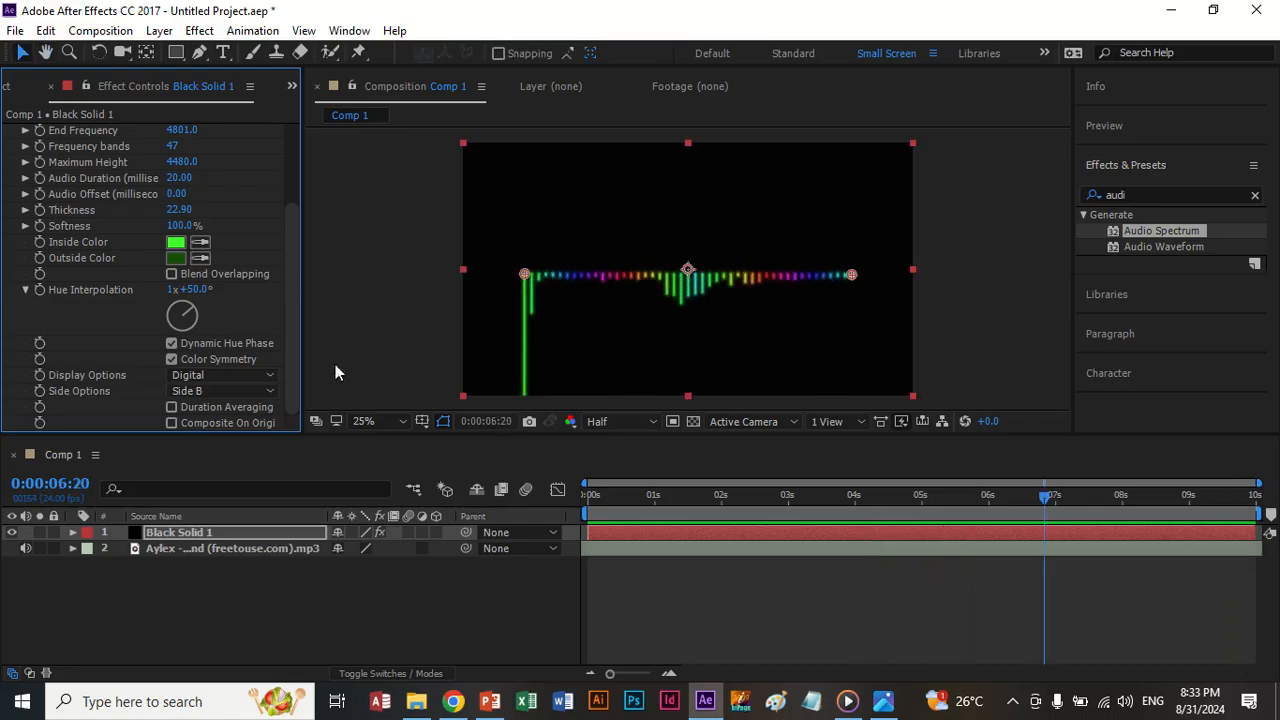
Step: Set the spectrum's Side Options to Side A & B and preview the composition
click(274, 393)
click(240, 450)
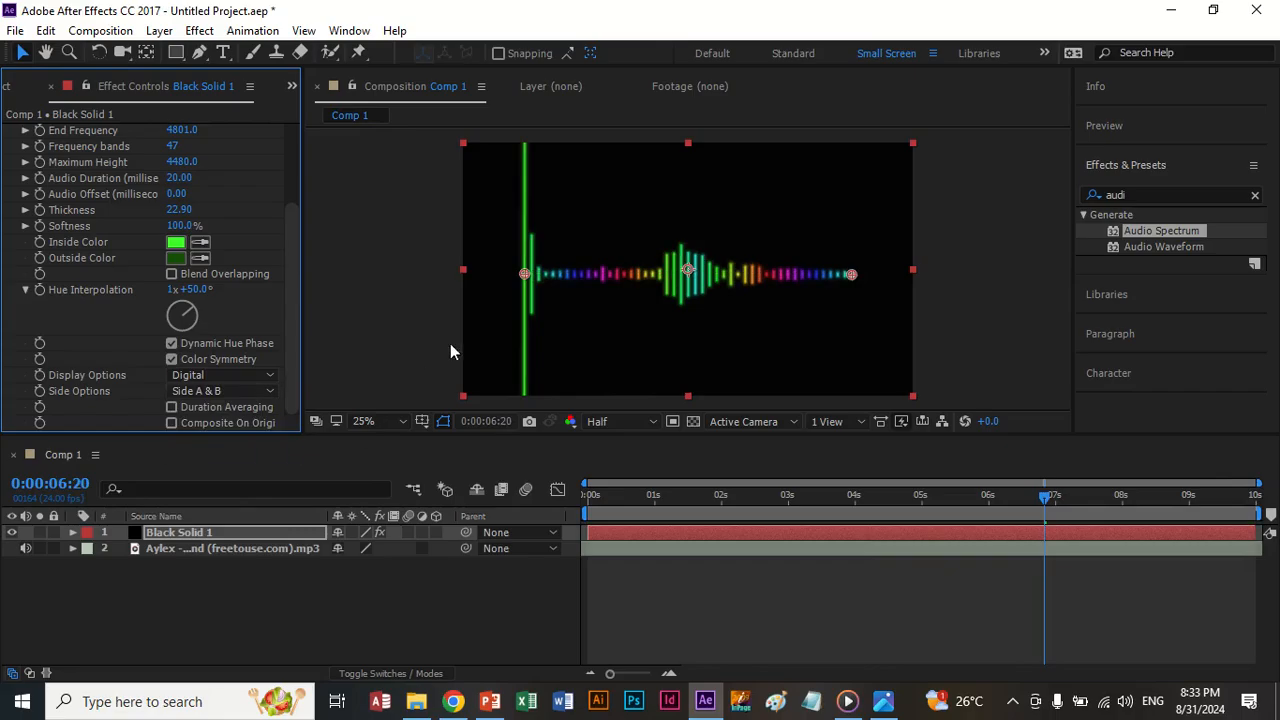
key(space)
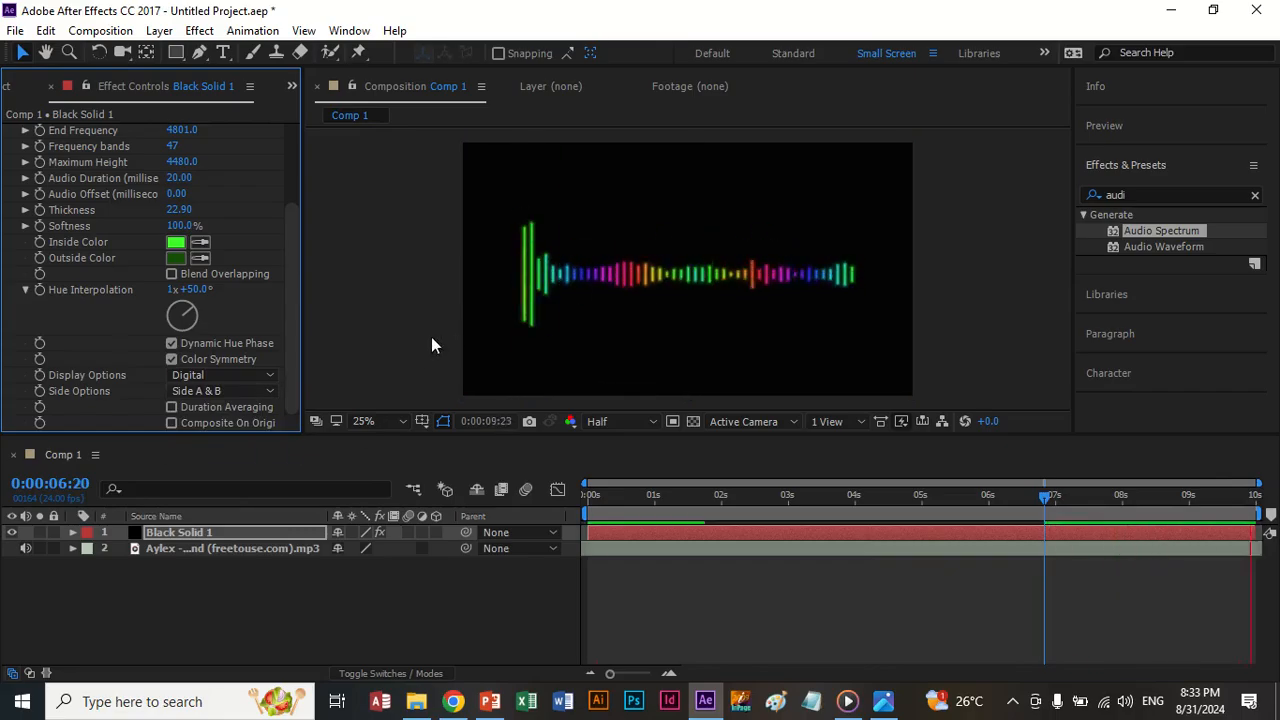
key(space)
Step: Set the spectrum's Display Options back to Analog dots and preview the composition
click(269, 376)
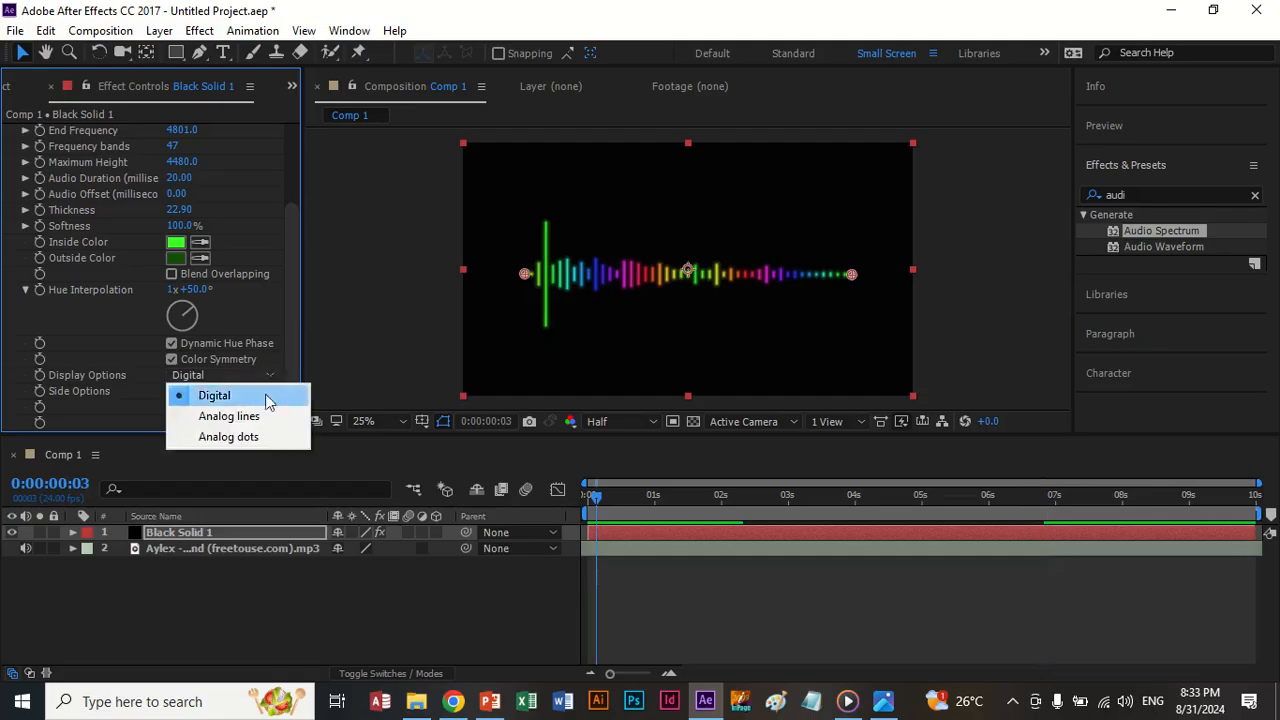
click(251, 437)
key(space)
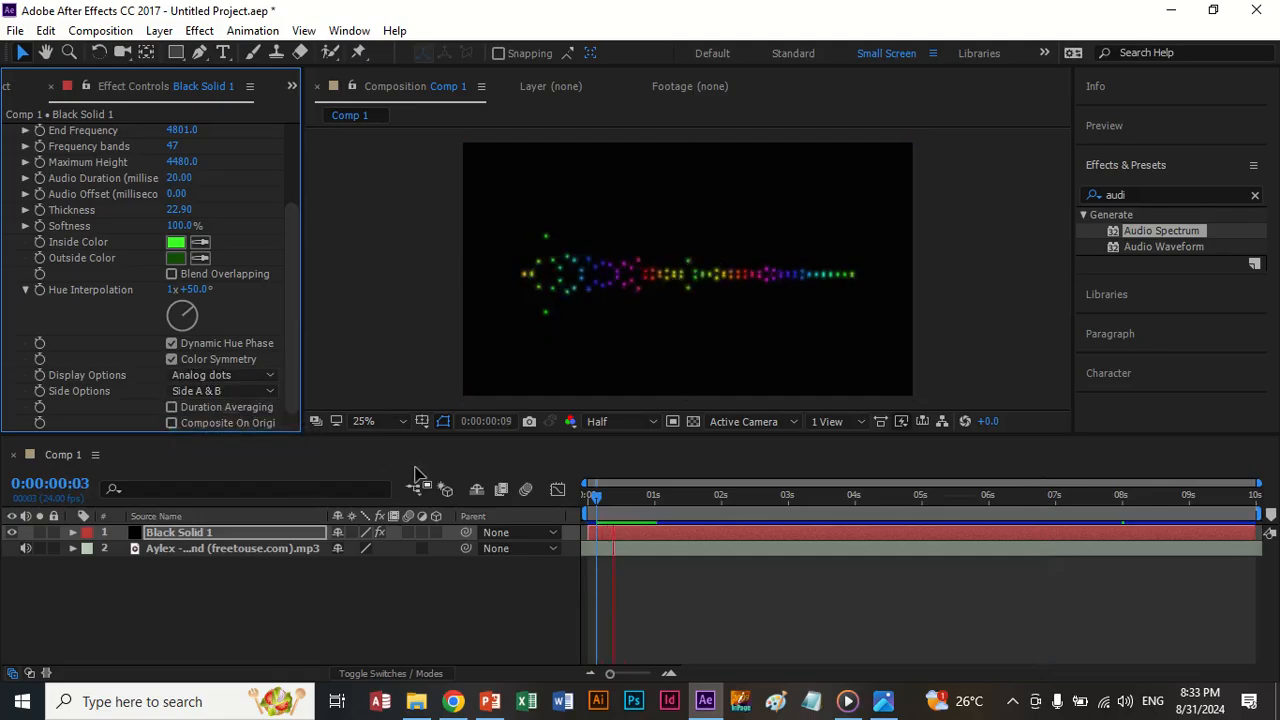
key(space)
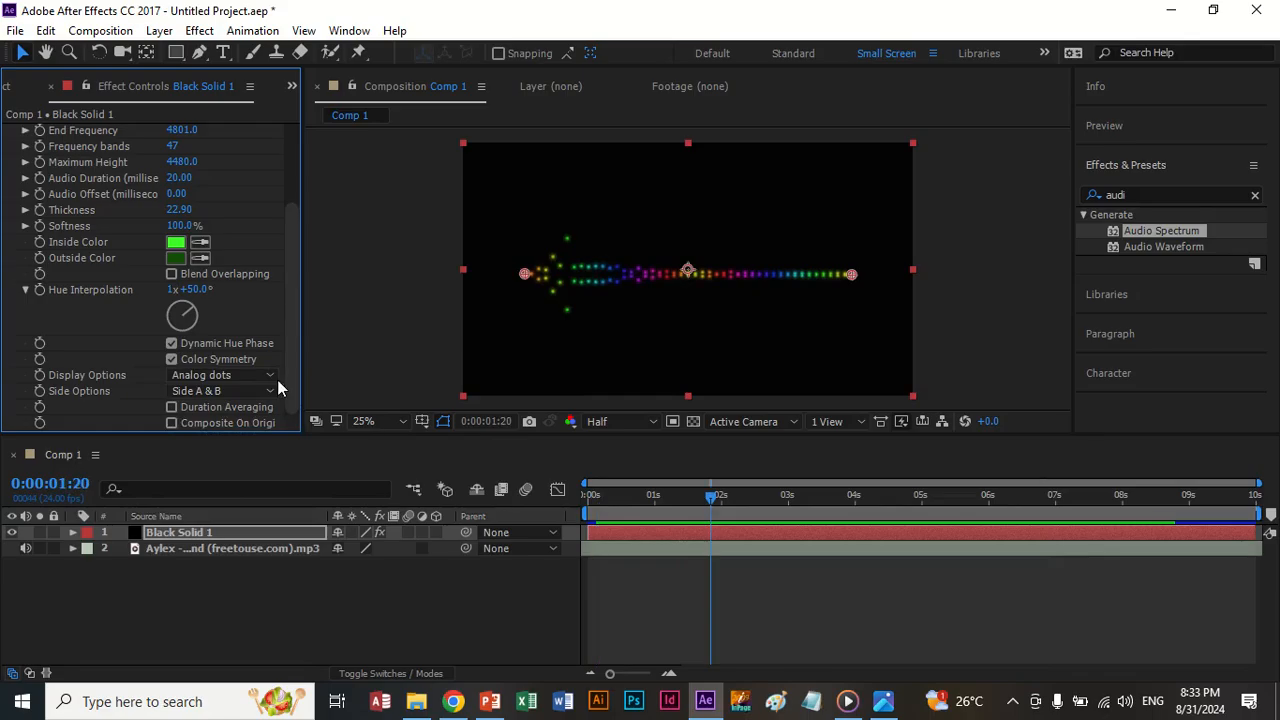
Step: Set the Audio Spectrum effect's Display Options to Digital
click(273, 375)
click(258, 396)
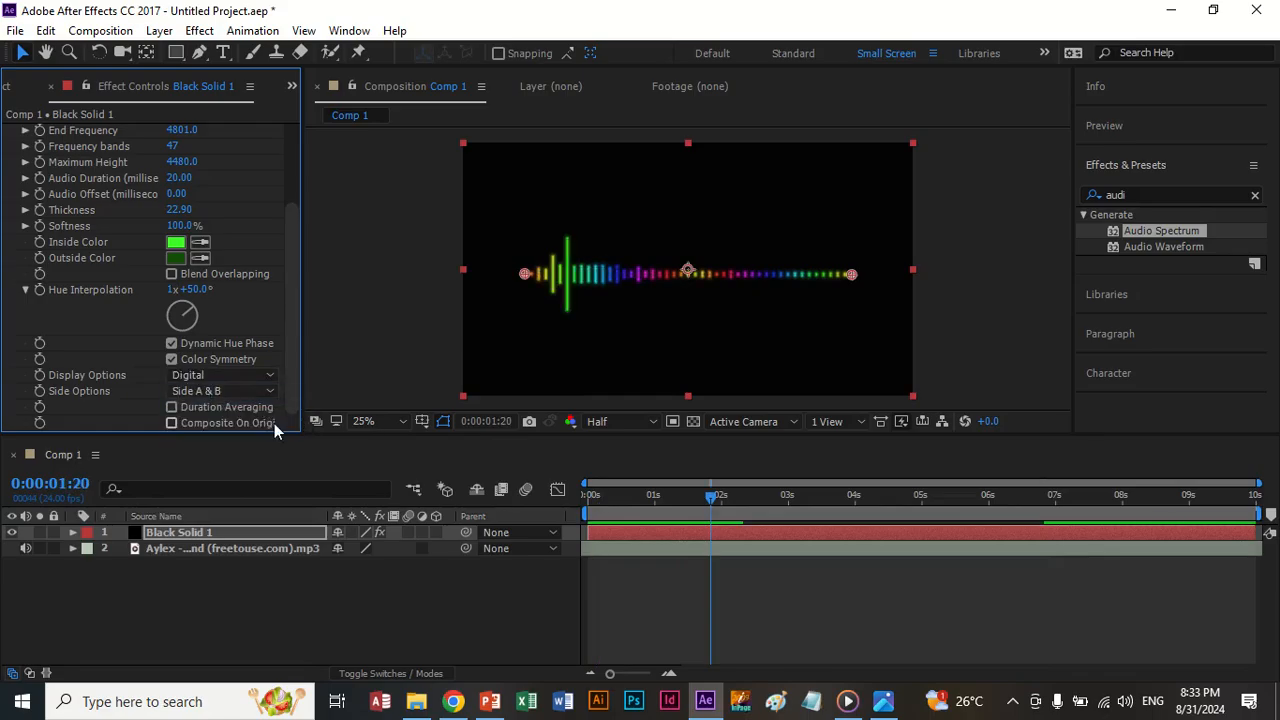
Step: Try Duration Averaging on the audio spectrum and preview the composition with it
click(172, 408)
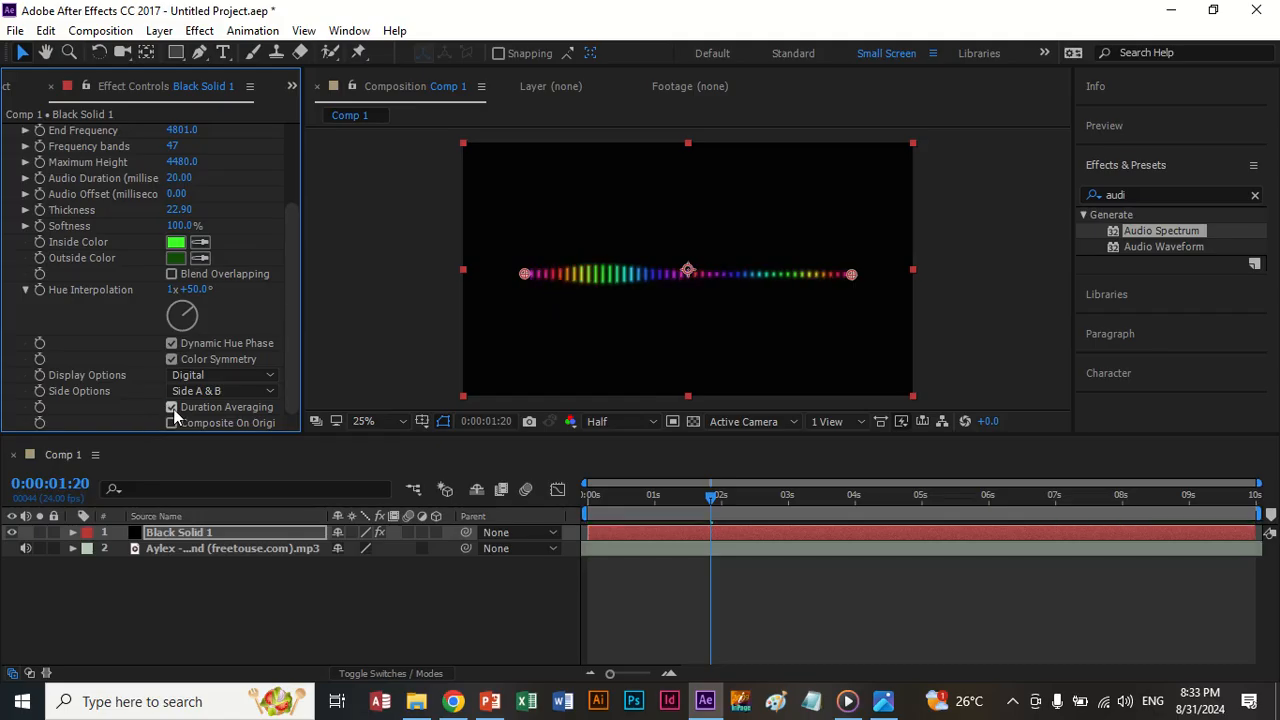
key(space)
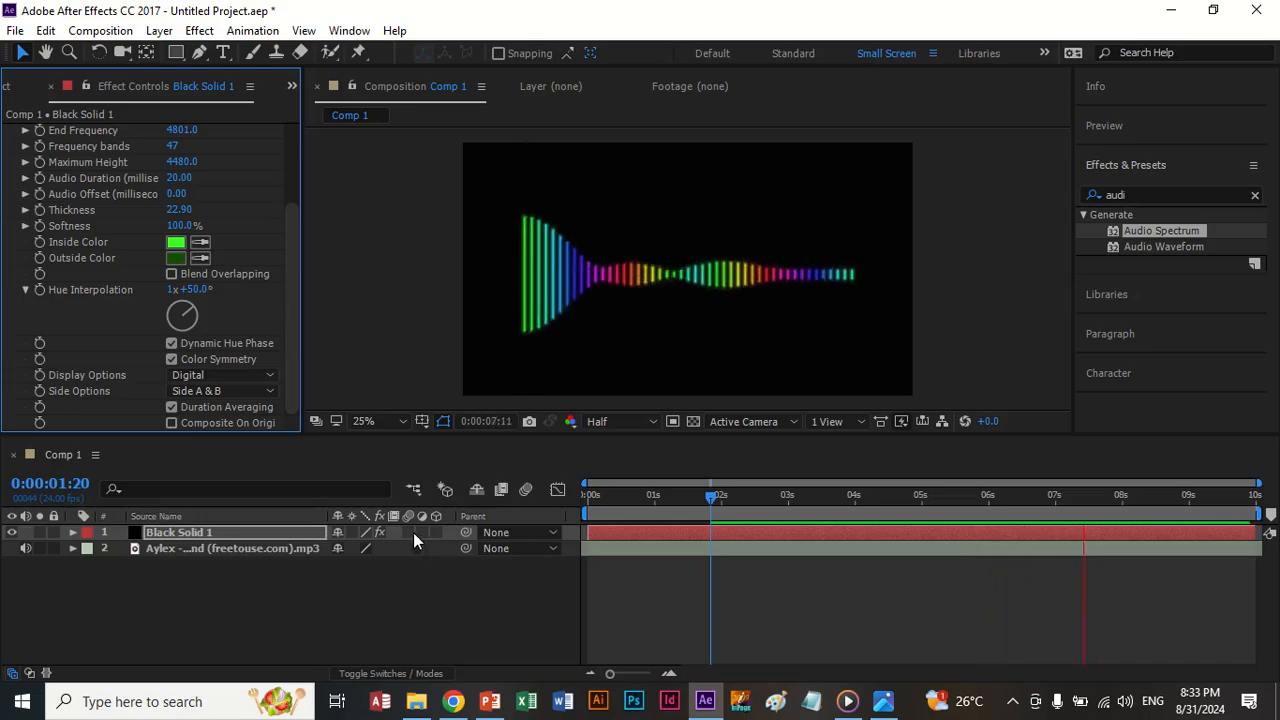
click(172, 409)
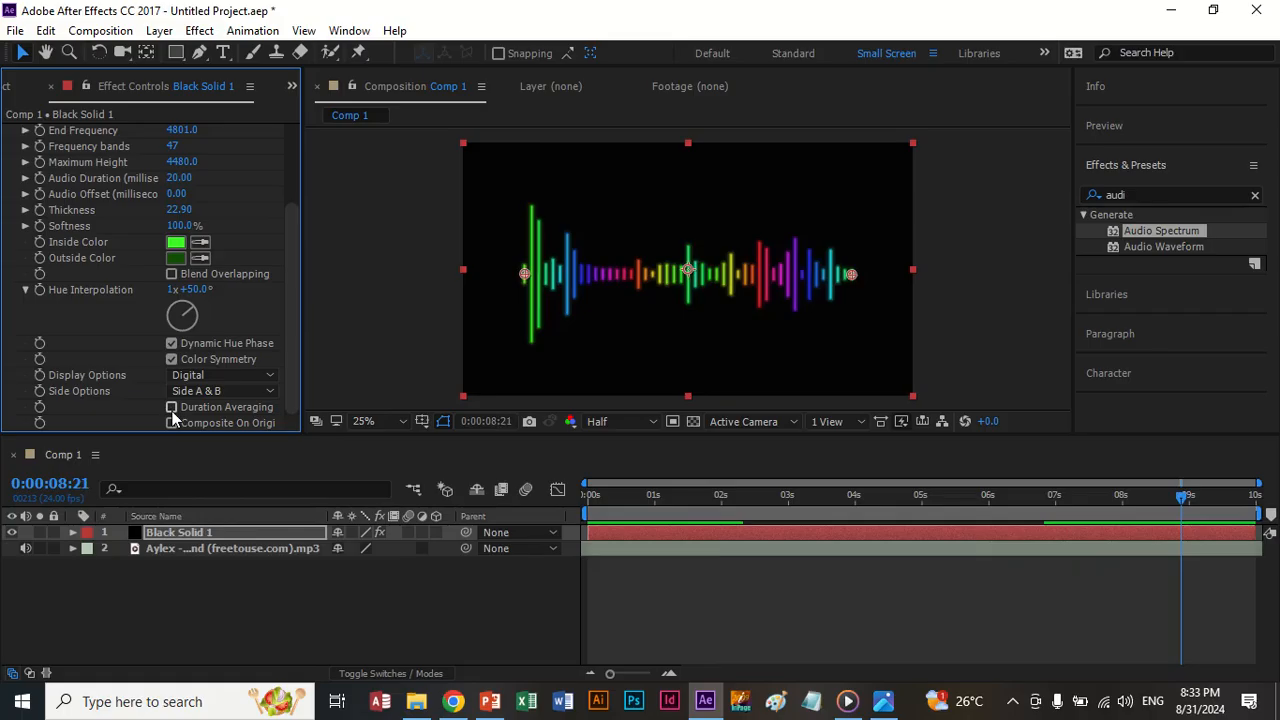
click(172, 408)
click(171, 408)
click(172, 424)
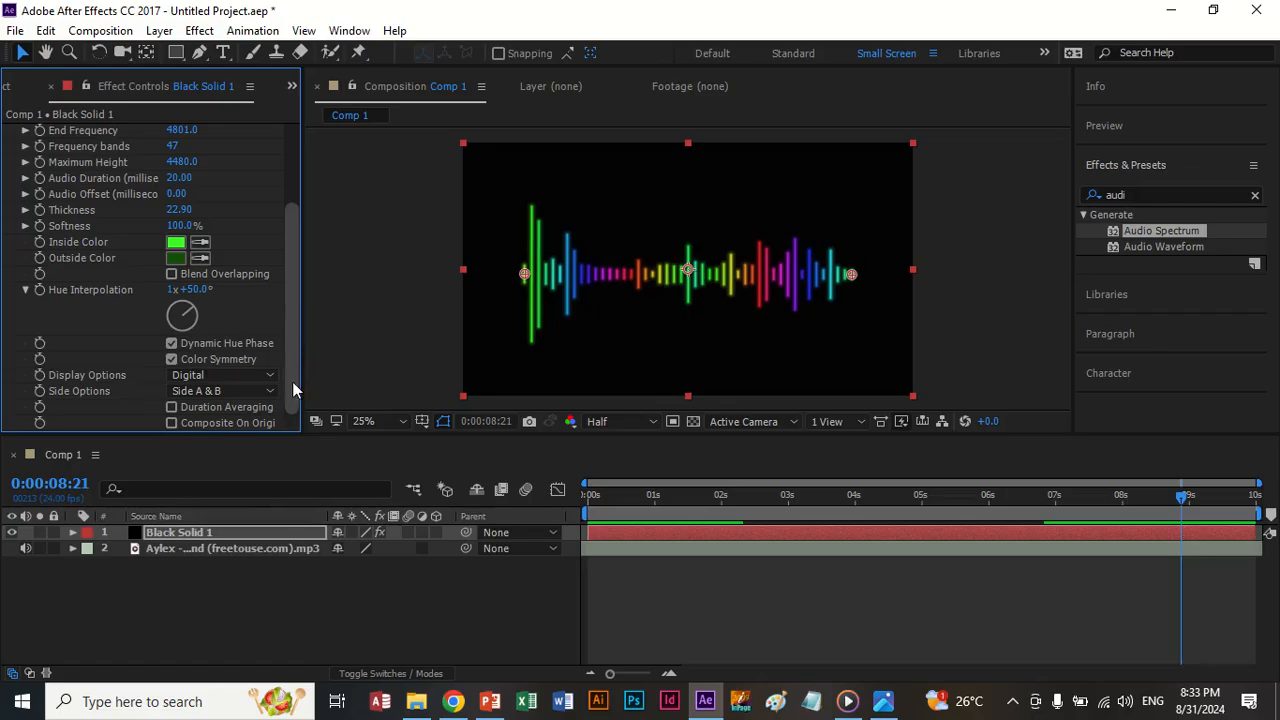
drag(295, 323, 309, 223)
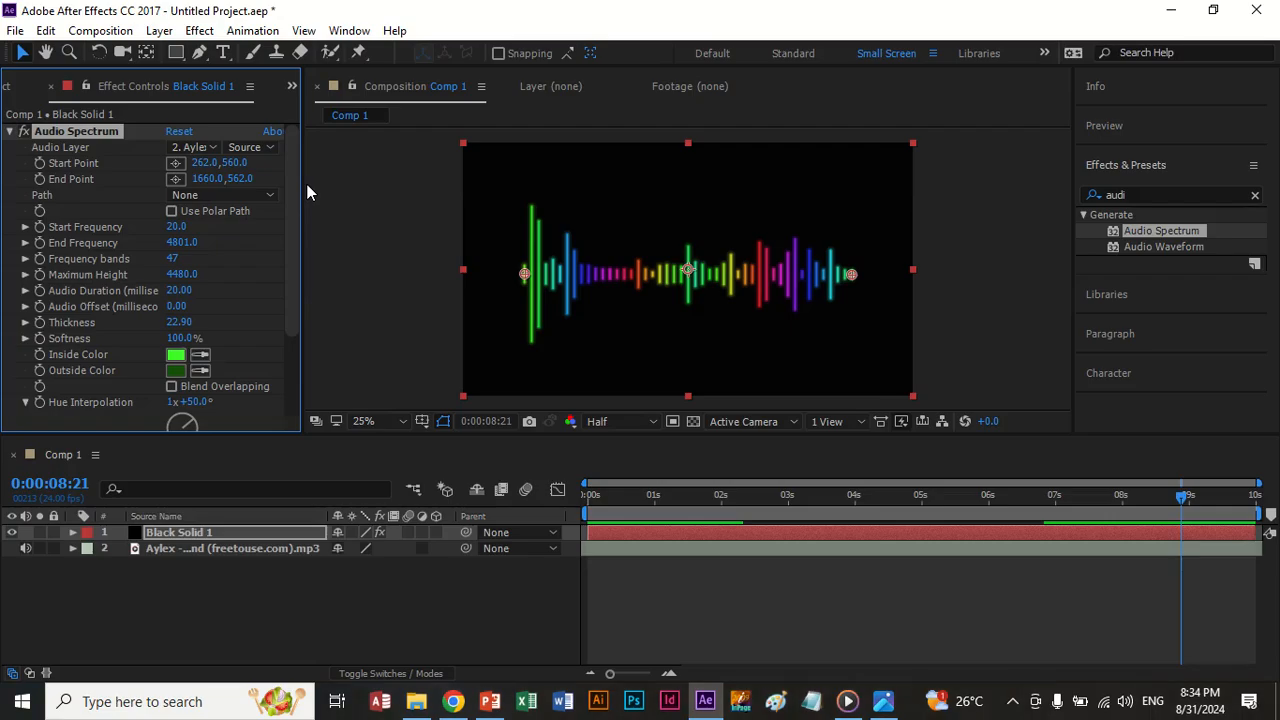
Step: Pre-compose the black solid together with the audio layer as Pre-comp 1, moving all attributes into the new composition
shift+click(185, 550)
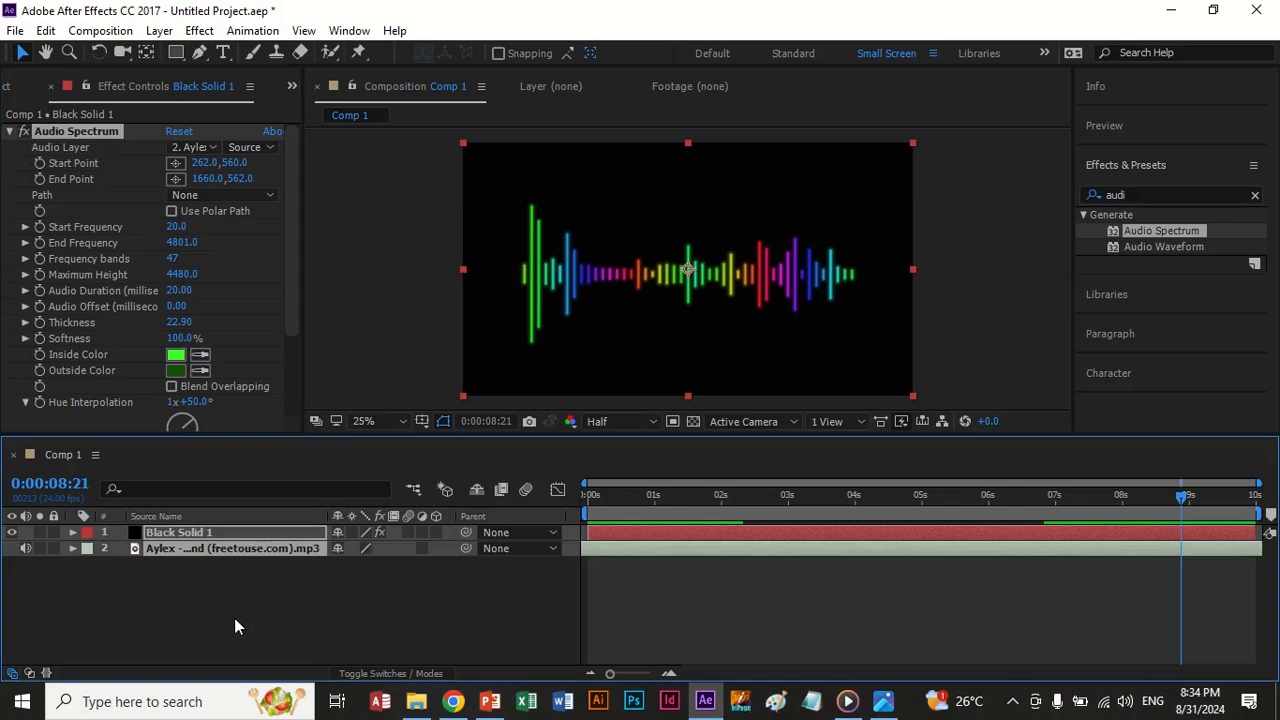
key(ctrl+shift+c)
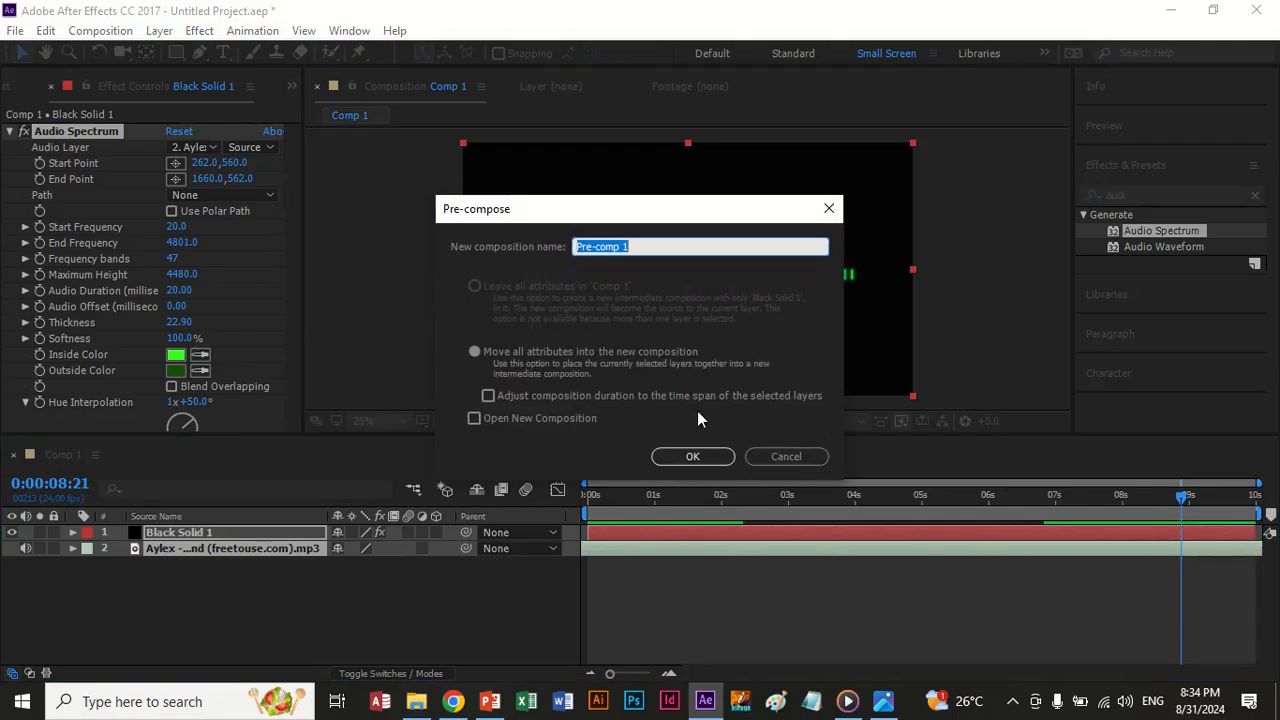
click(691, 458)
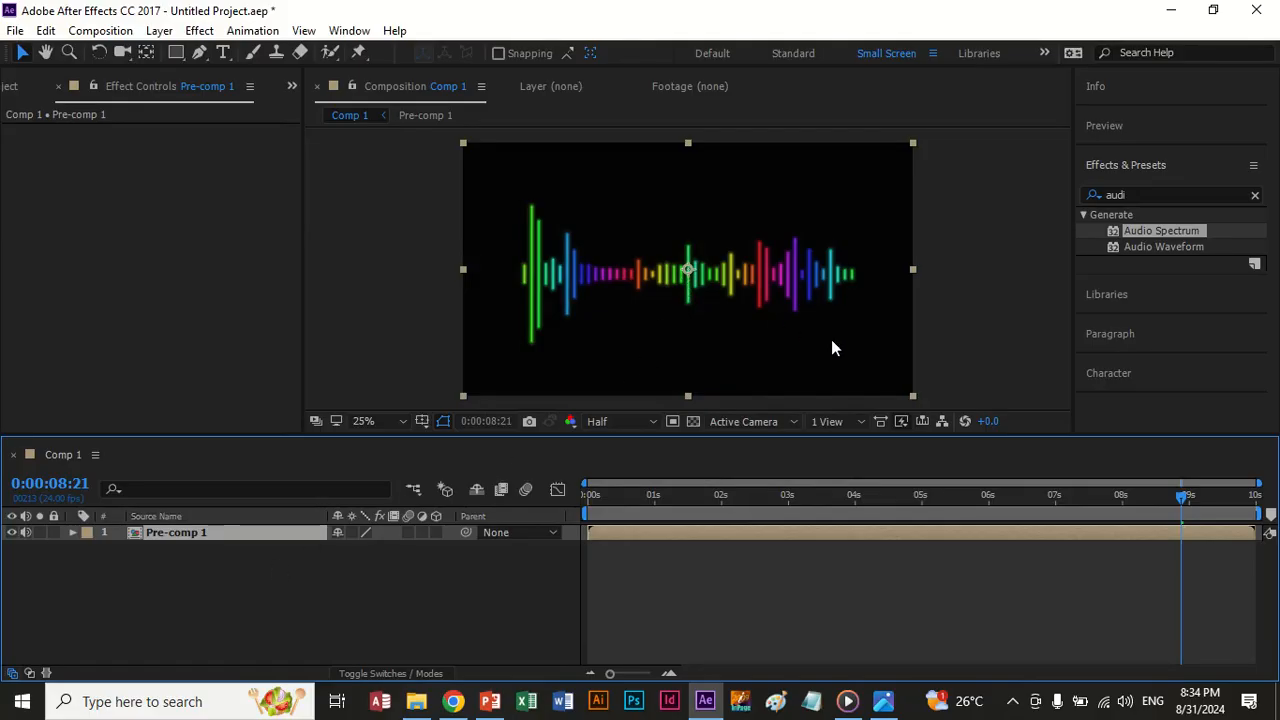
Step: Scale the Pre-comp 1 layer to 71% and move its spectrum to the upper part of the frame
key(s)
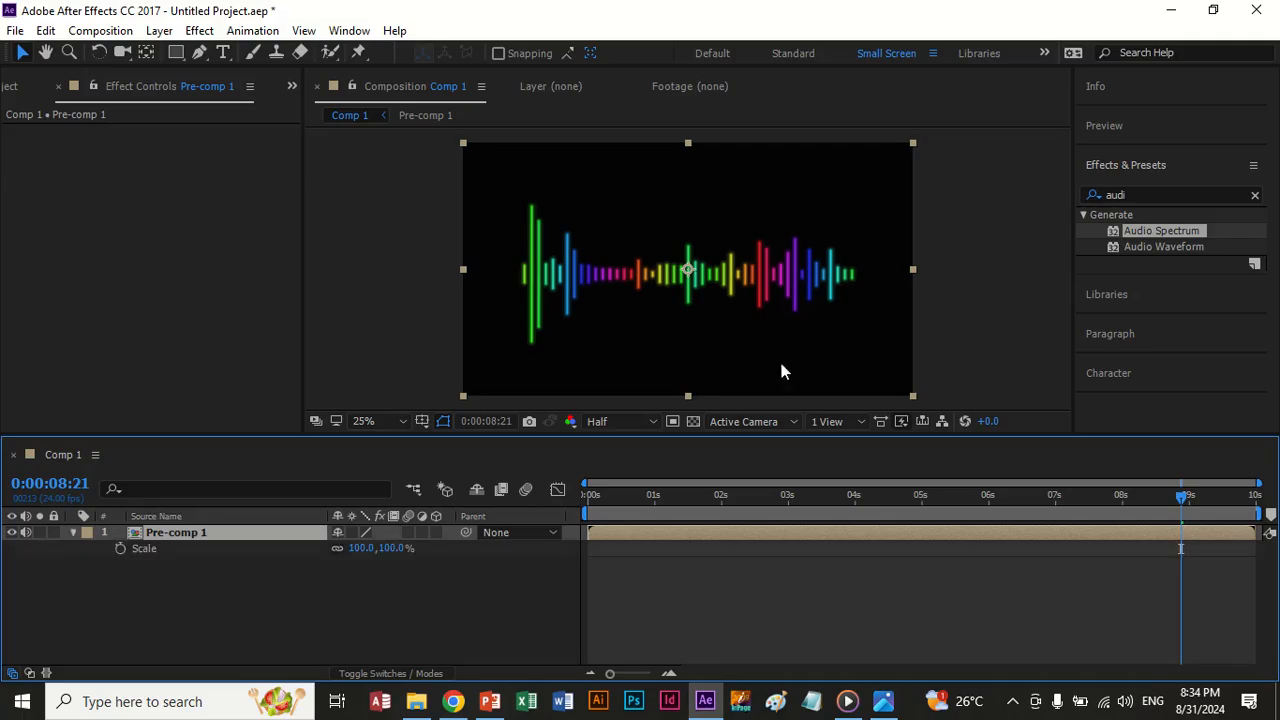
drag(355, 545, 326, 548)
drag(728, 277, 734, 215)
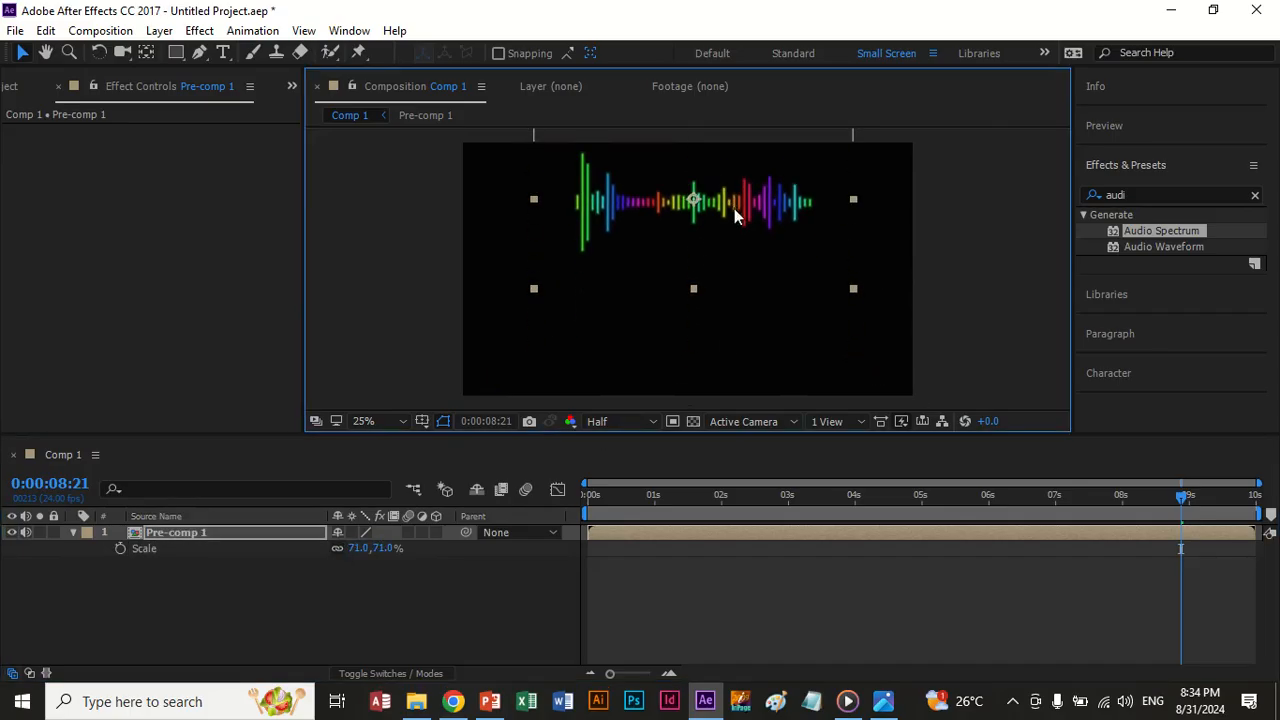
Step: Duplicate the Pre-comp 1 layer, place the copy near the lower edge of the frame, and preview both spectrums
click(171, 533)
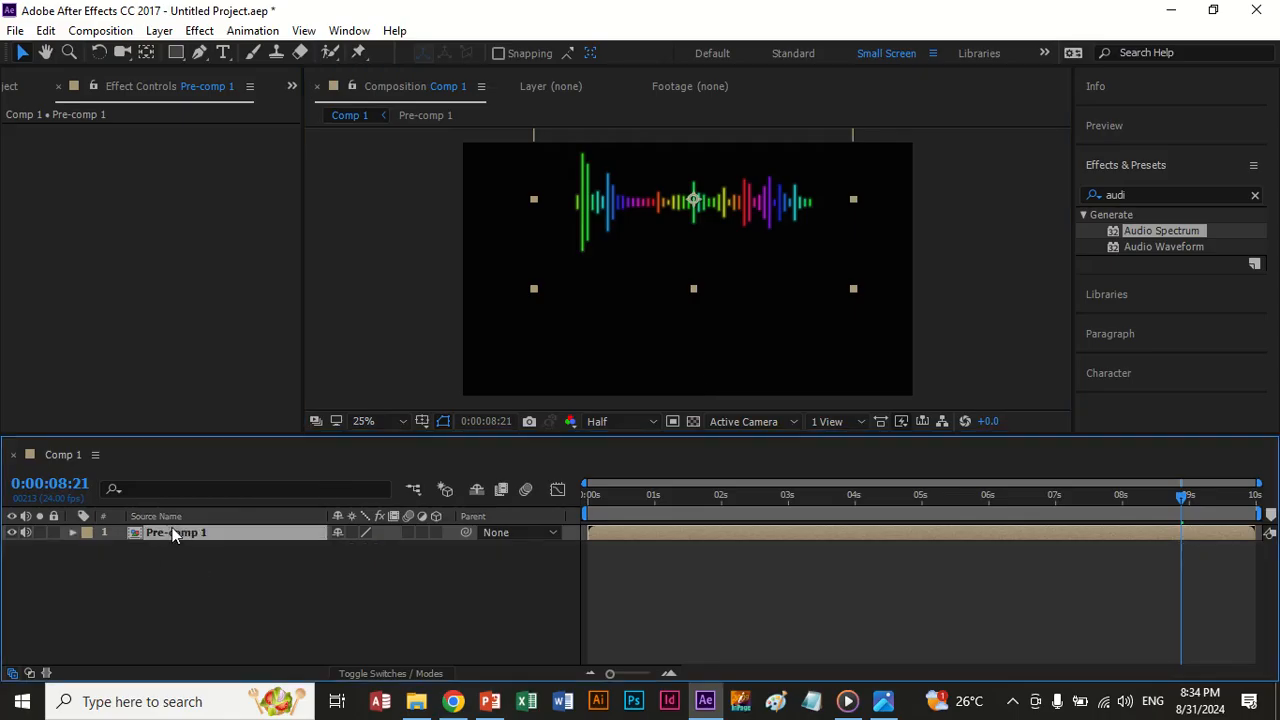
key(ctrl+d)
drag(629, 203, 618, 365)
key(Return)
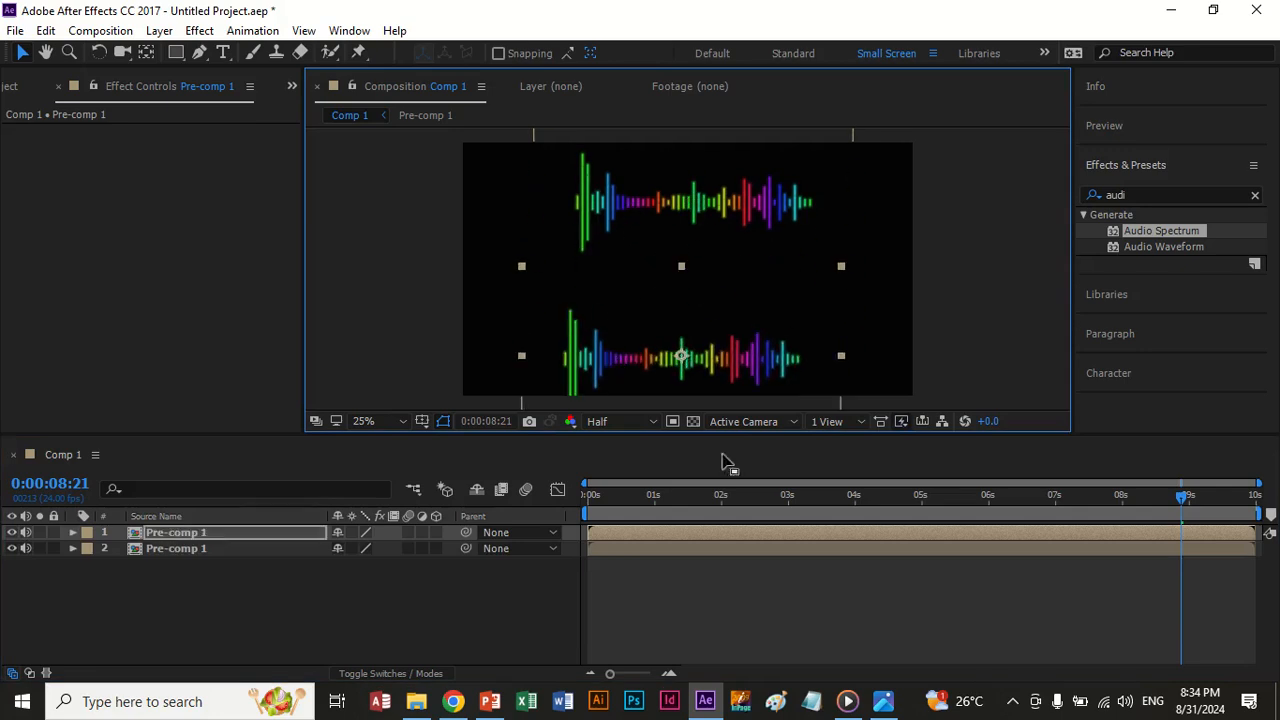
key(space)
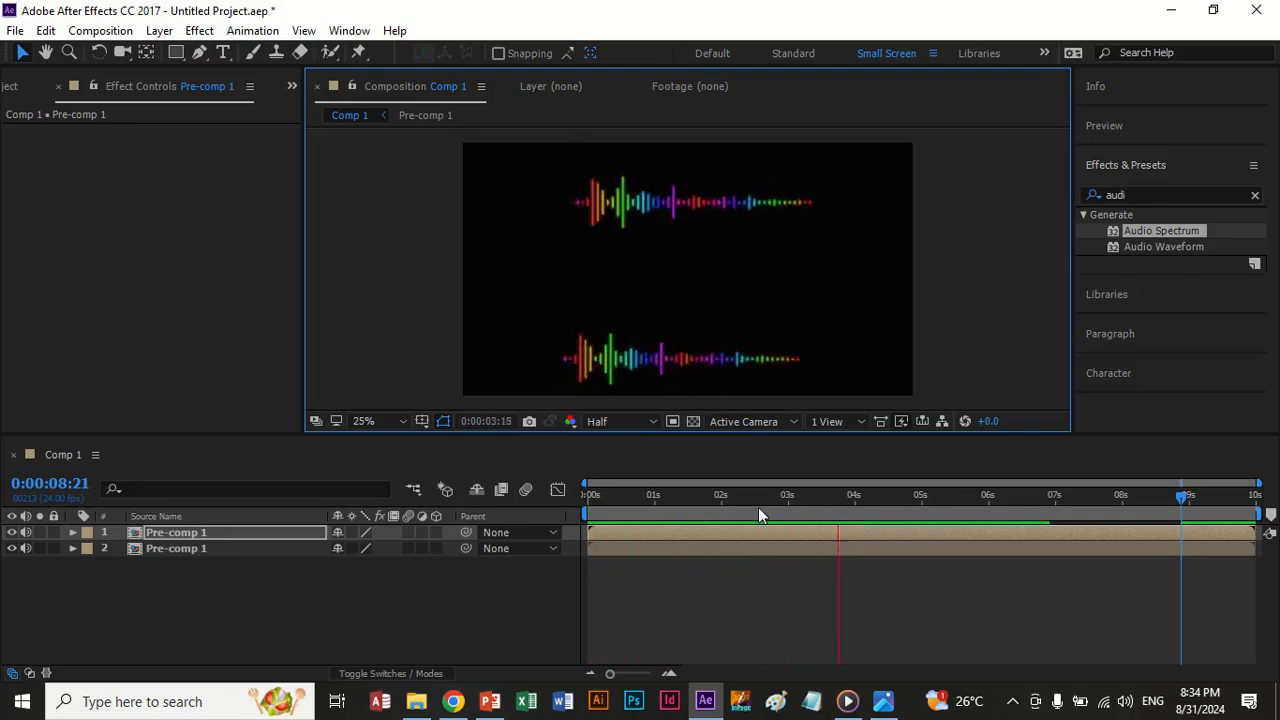
key(space)
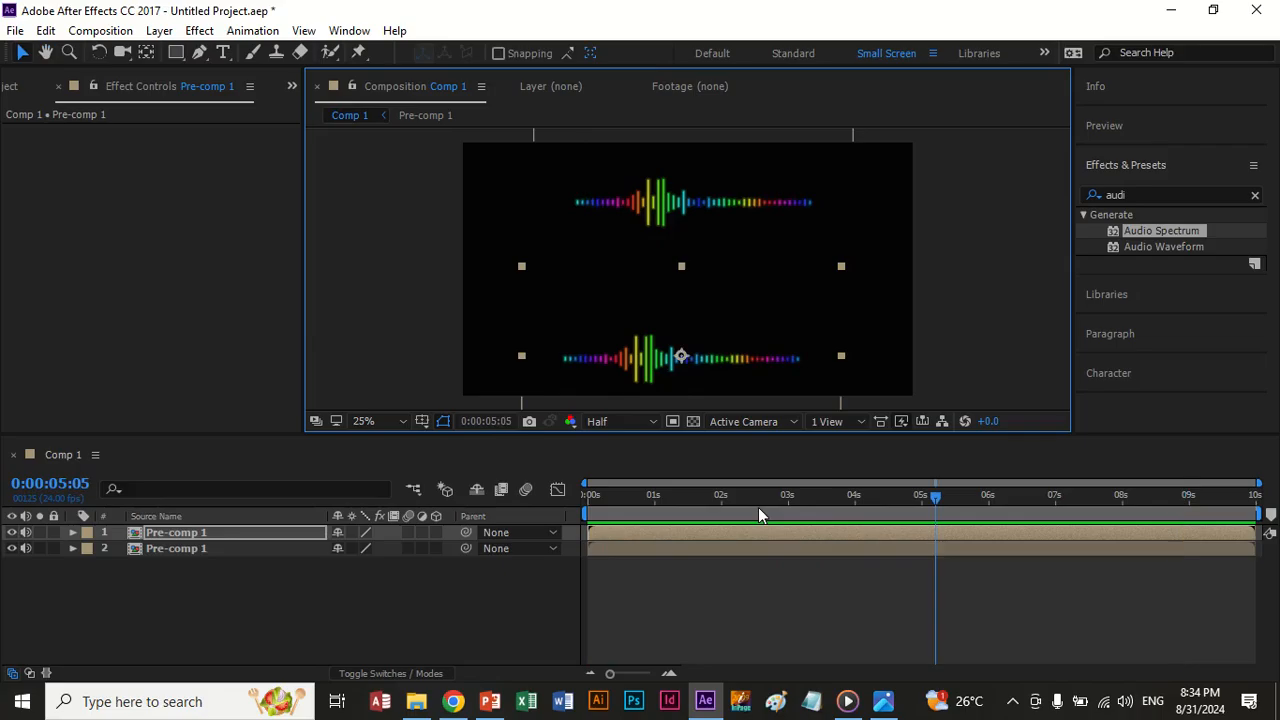
Step: Flip the duplicated lower spectrum layer horizontally and preview the mirrored pair
click(186, 537)
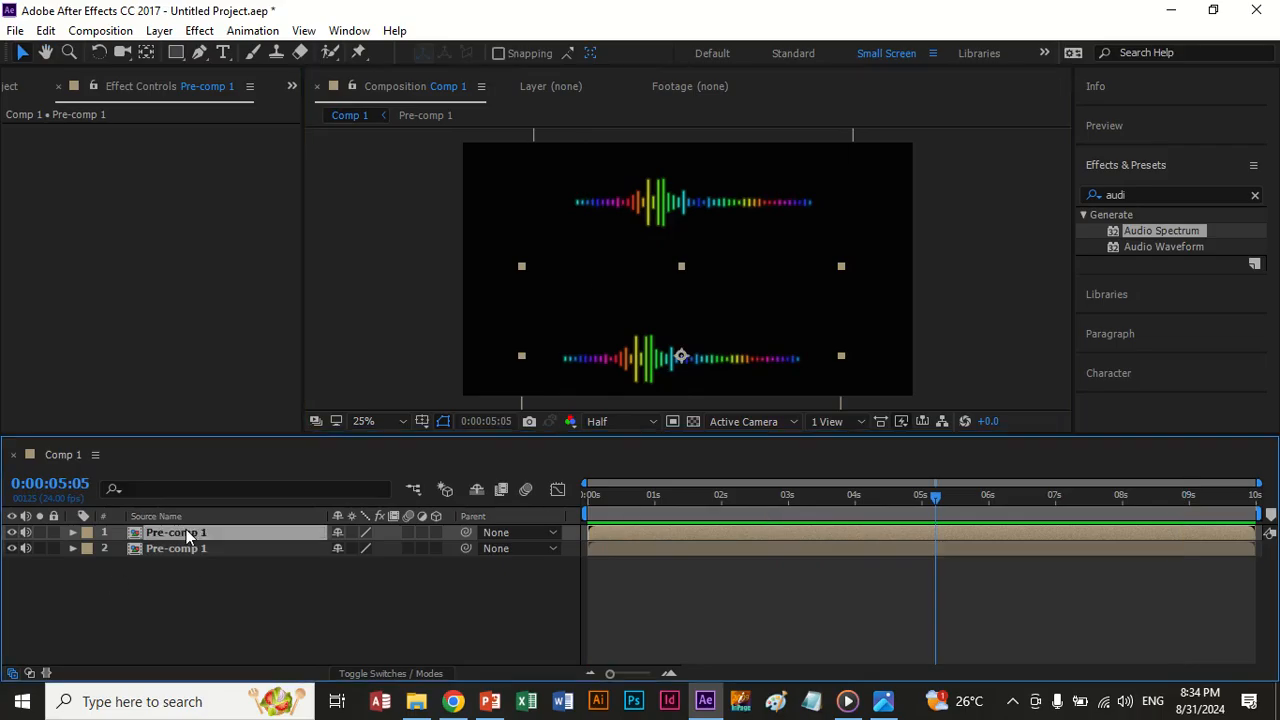
right_click(186, 537)
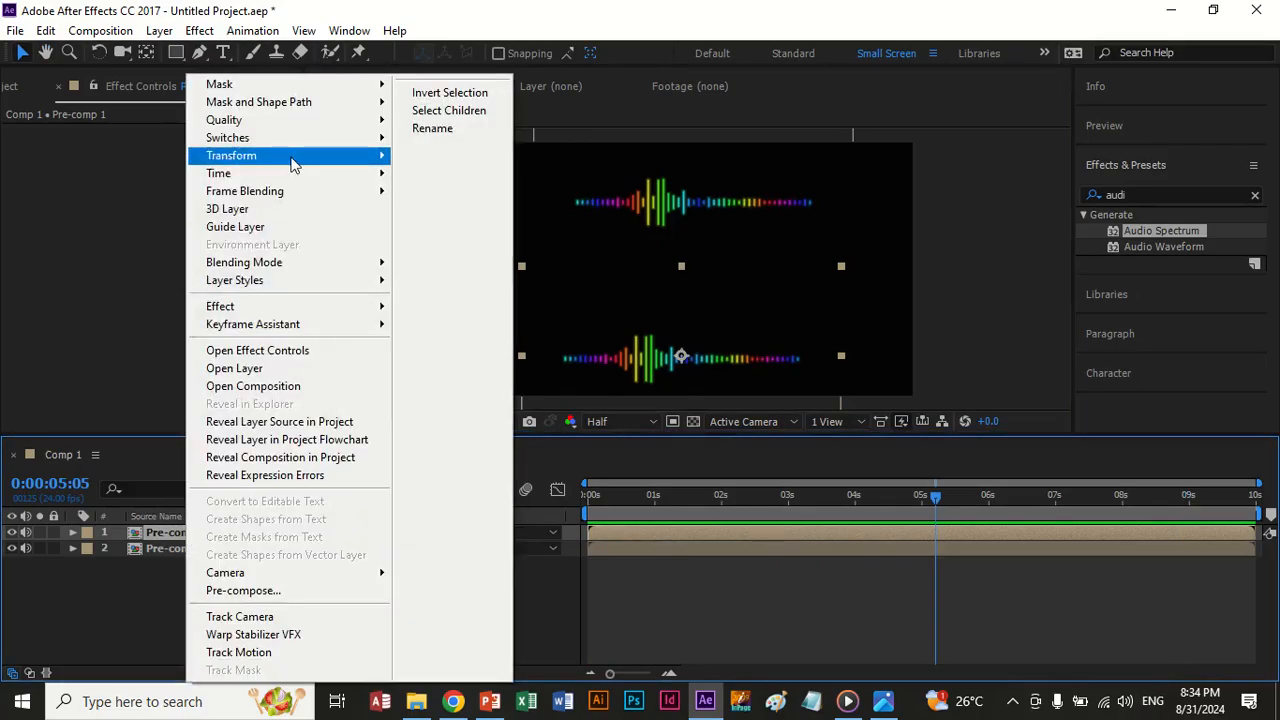
mouse_move(330, 155)
click(480, 314)
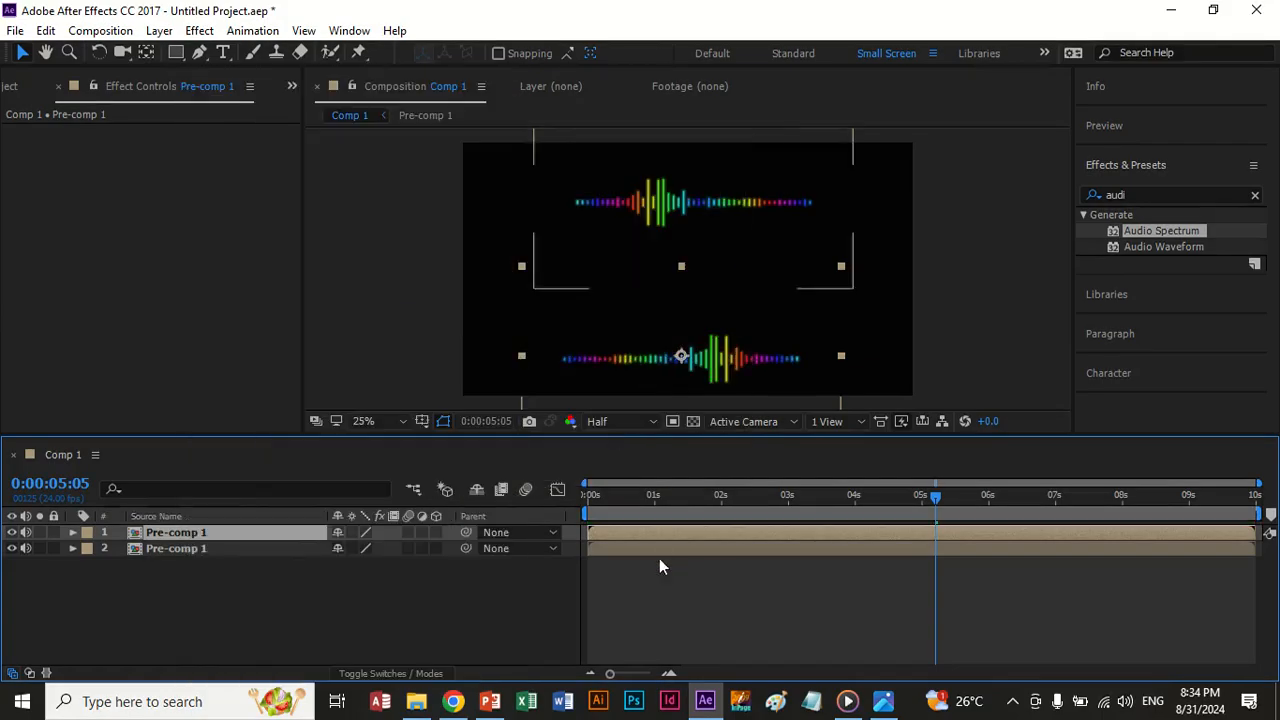
key(space)
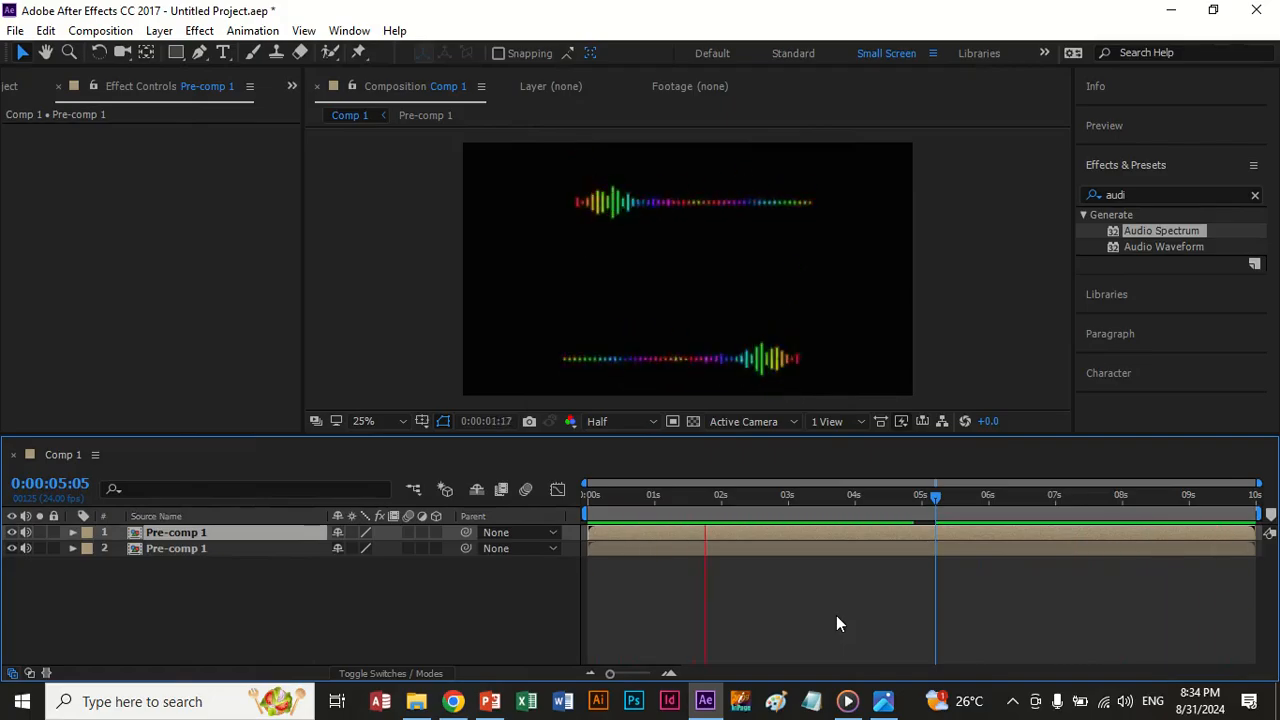
key(space)
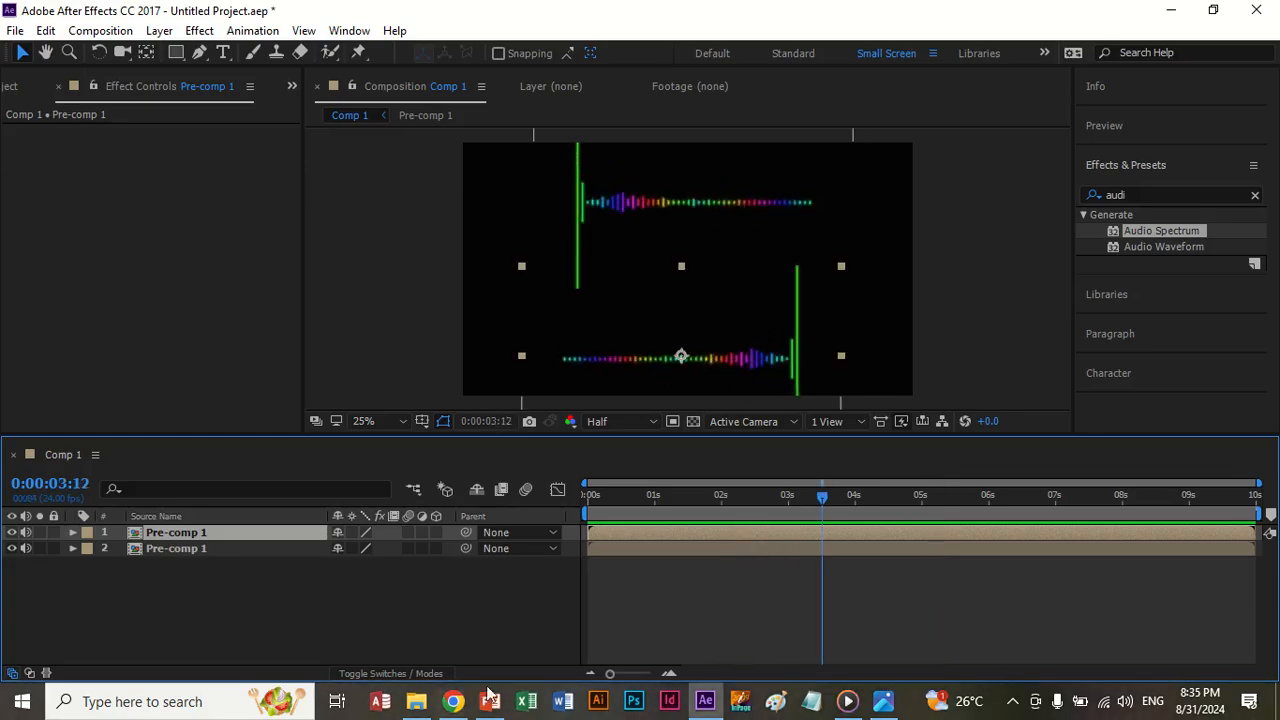
Step: Switch to Chrome and look through Pikbest's audio spectrum video templates for design ideas
click(454, 701)
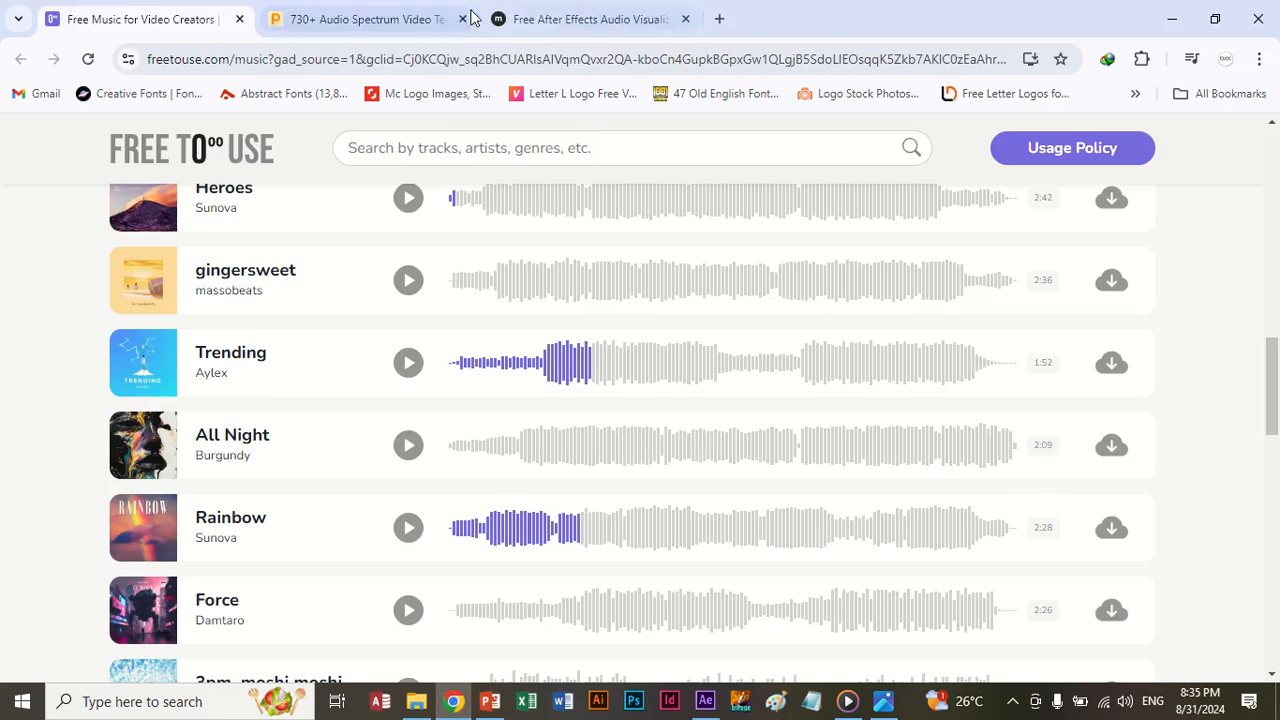
click(521, 19)
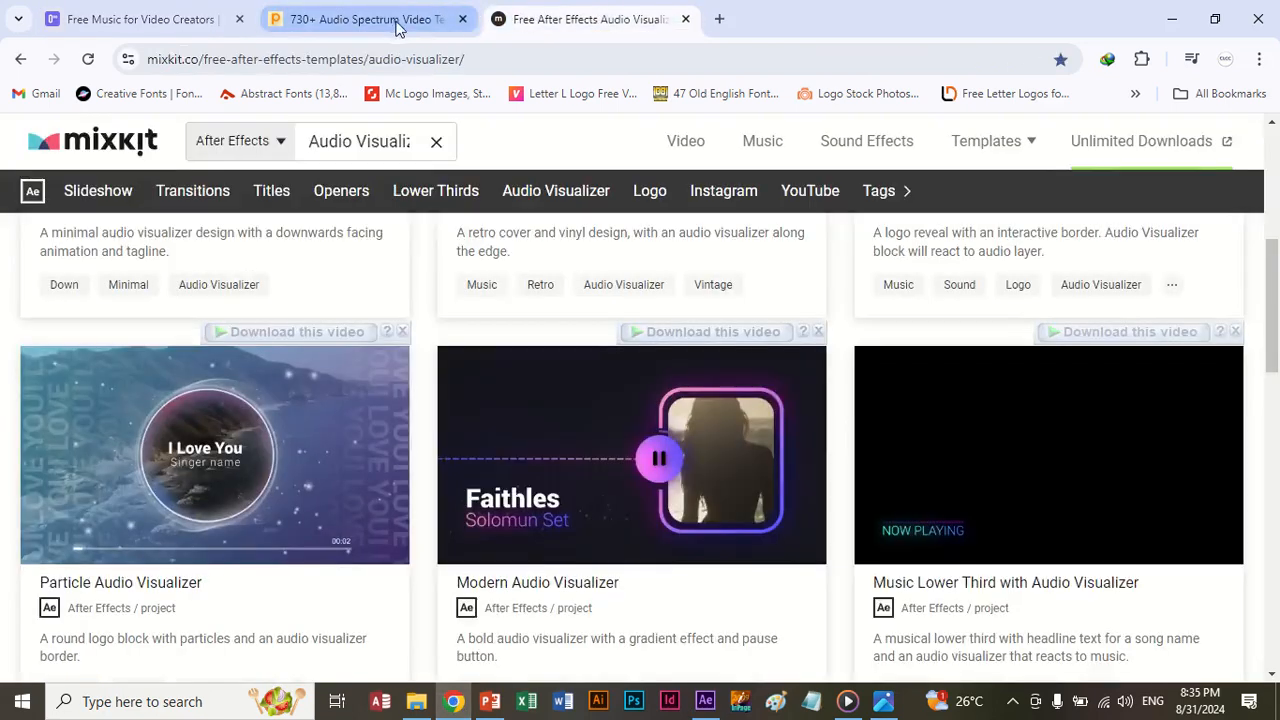
click(394, 20)
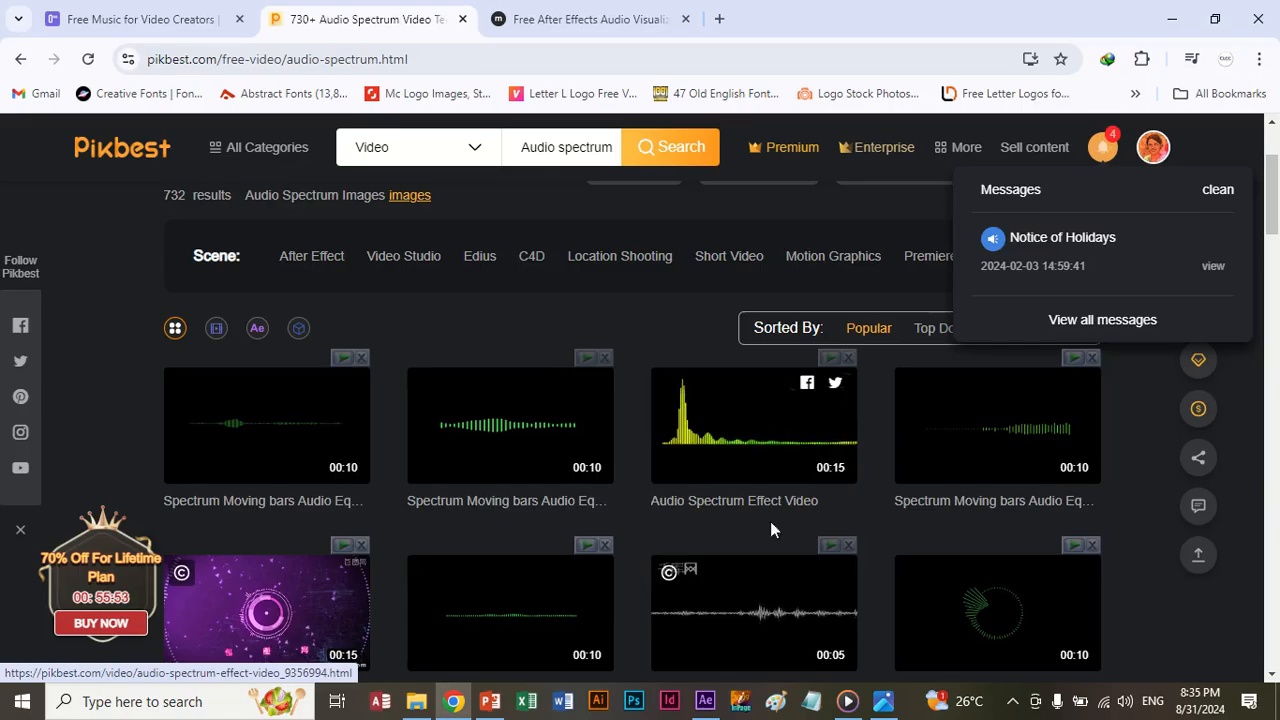
scroll(512, 457, down, 2)
scroll(512, 452, up, 2)
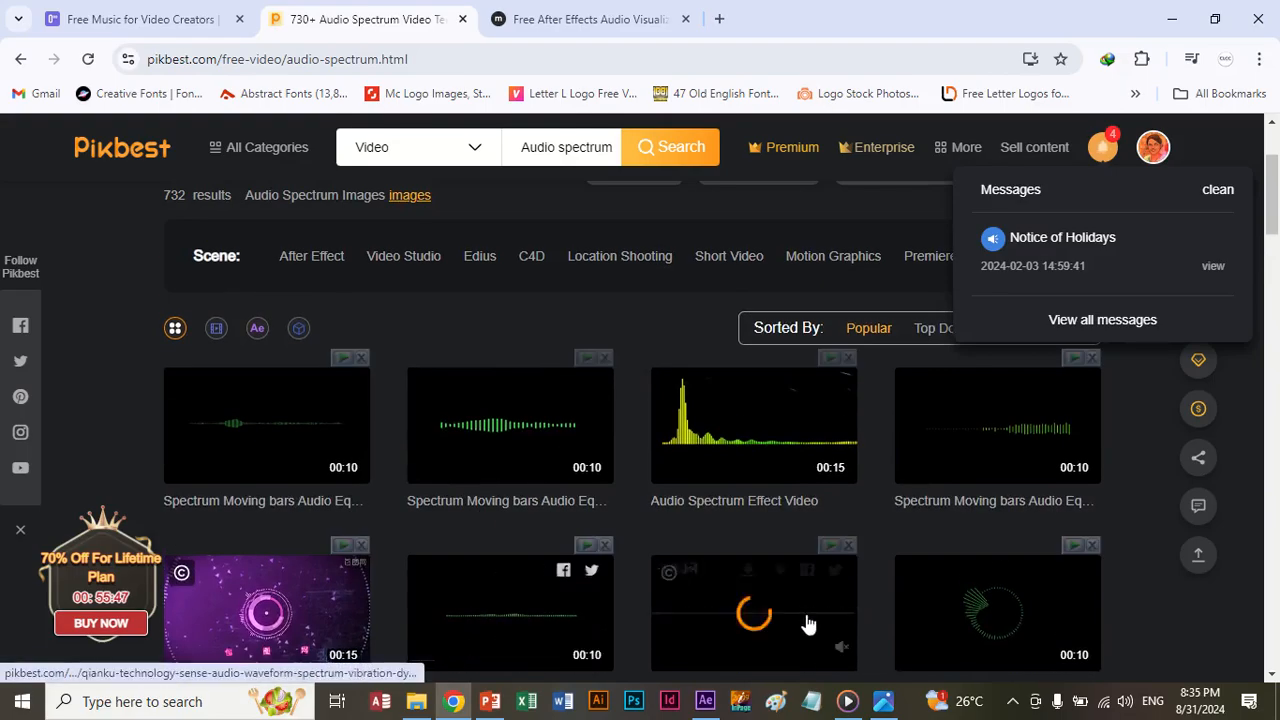
scroll(832, 620, down, 4)
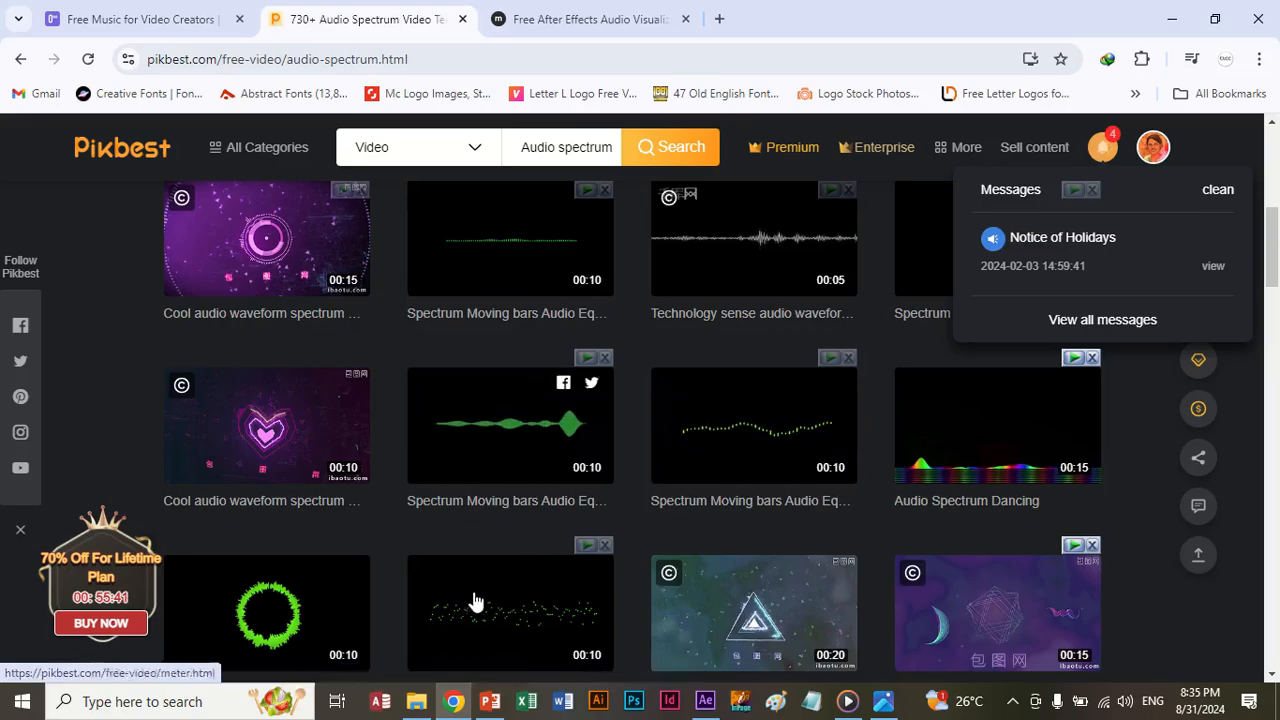
scroll(474, 614, down, 2)
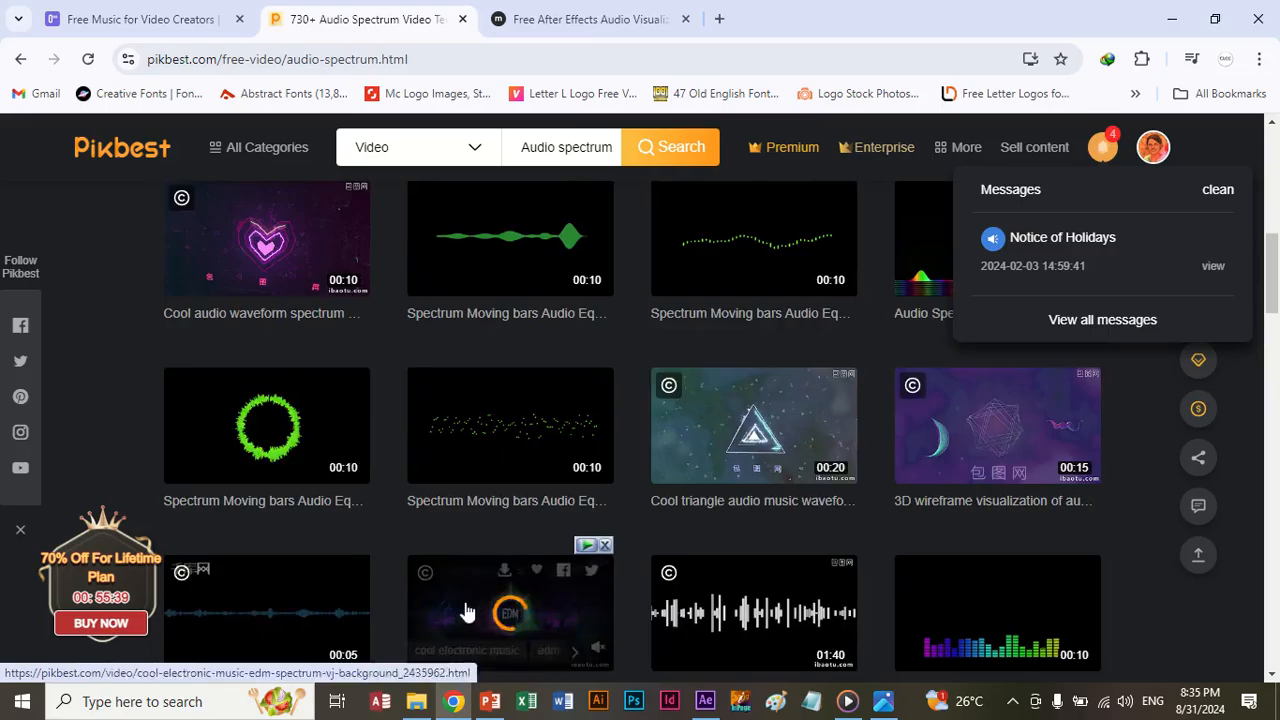
scroll(555, 628, down, 4)
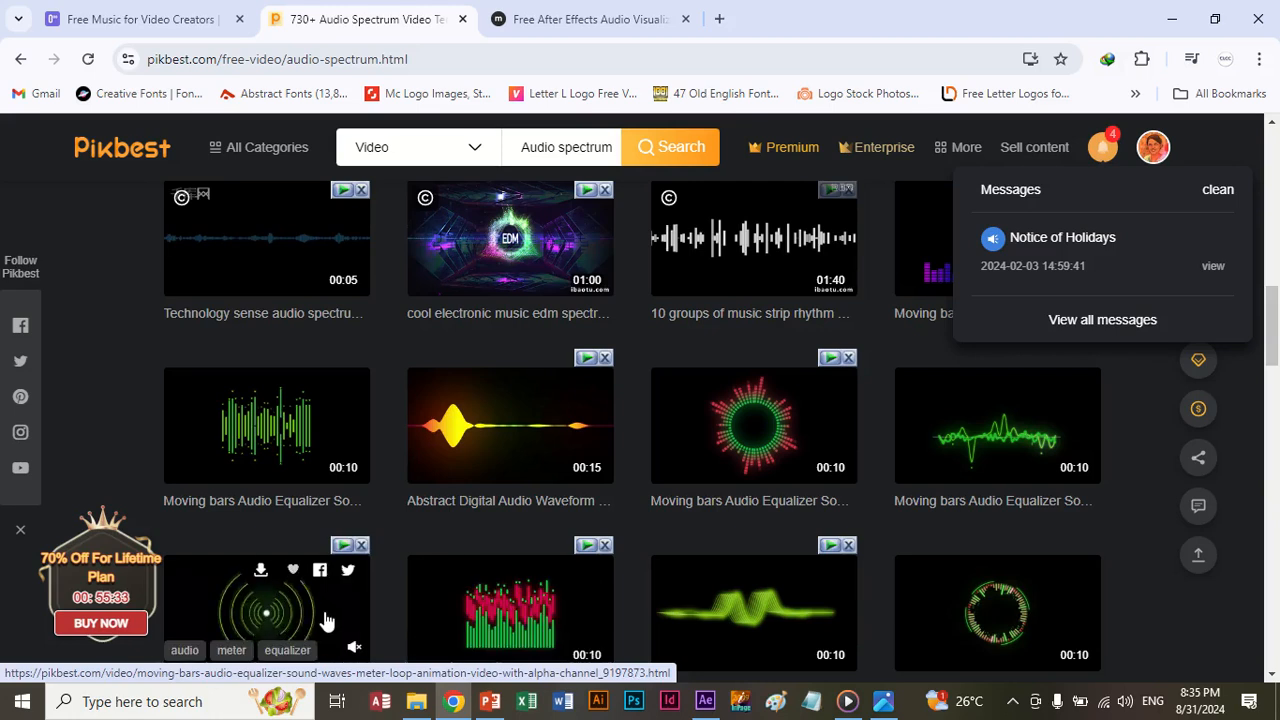
scroll(865, 533, down, 5)
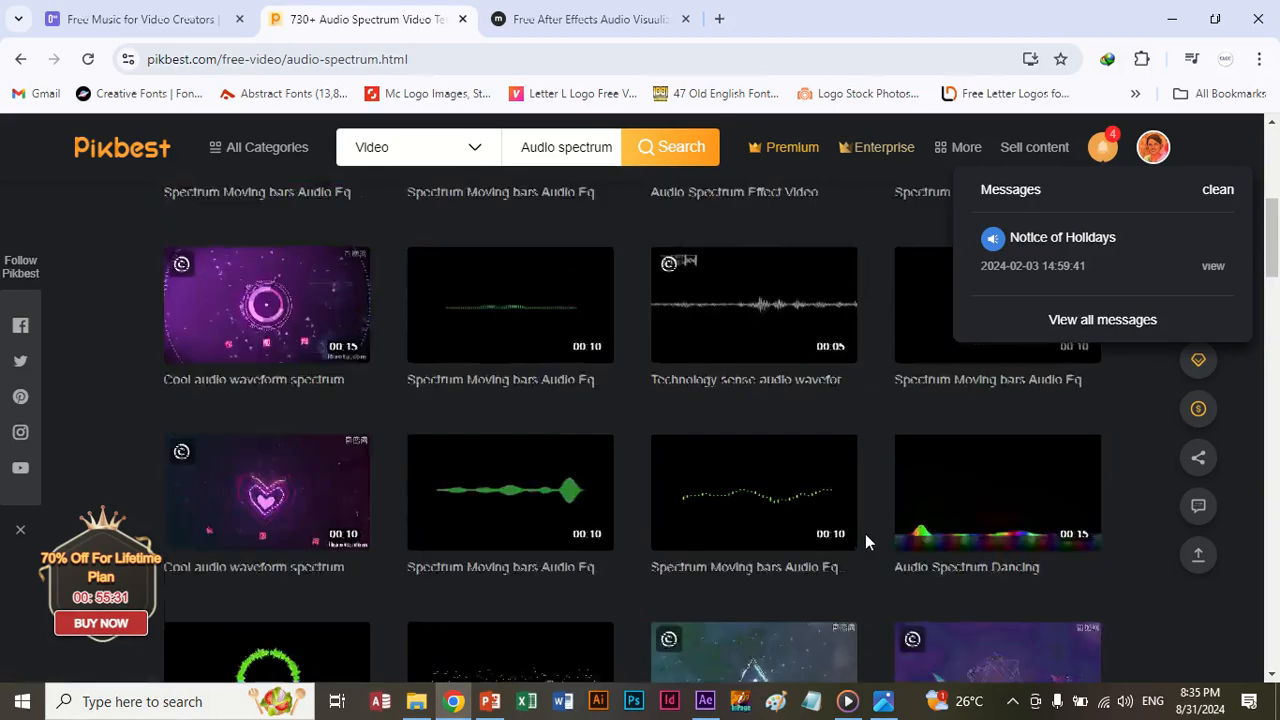
scroll(865, 533, up, 5)
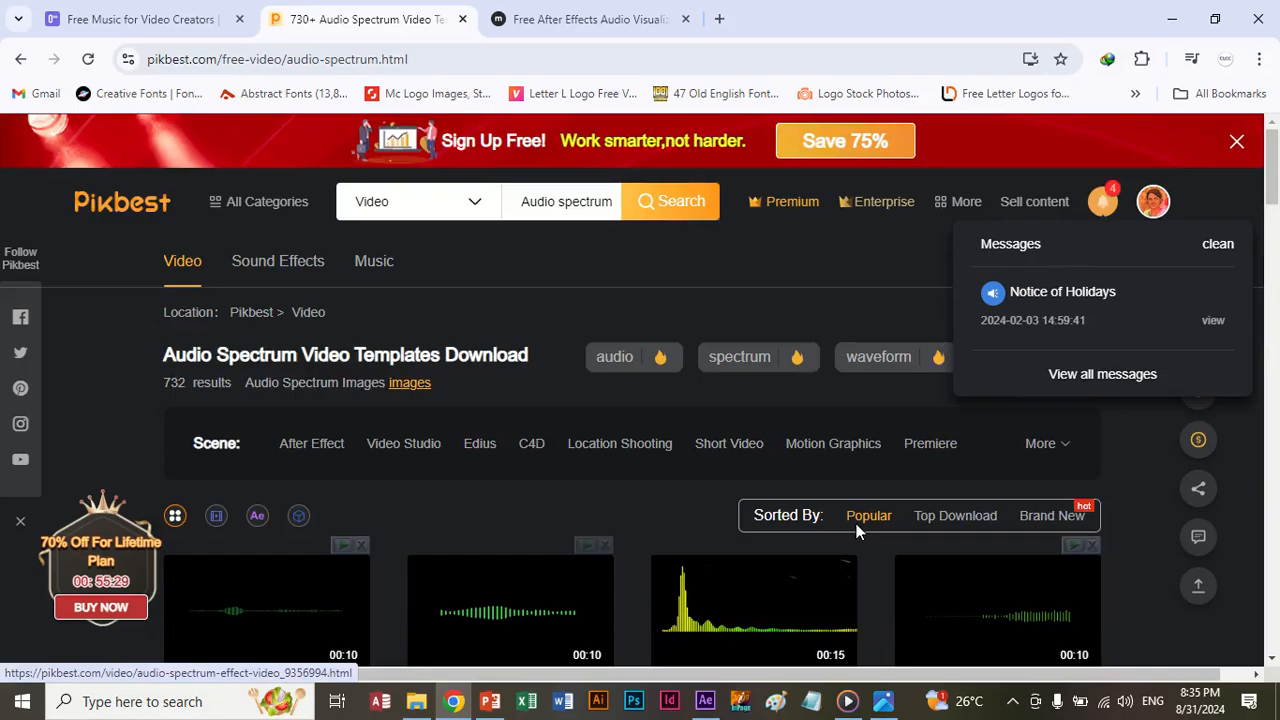
Step: Look at Mixkit's audio visualizer templates for After Effects, including the Minimal and Vinyl Audio Visualizer previews
click(580, 22)
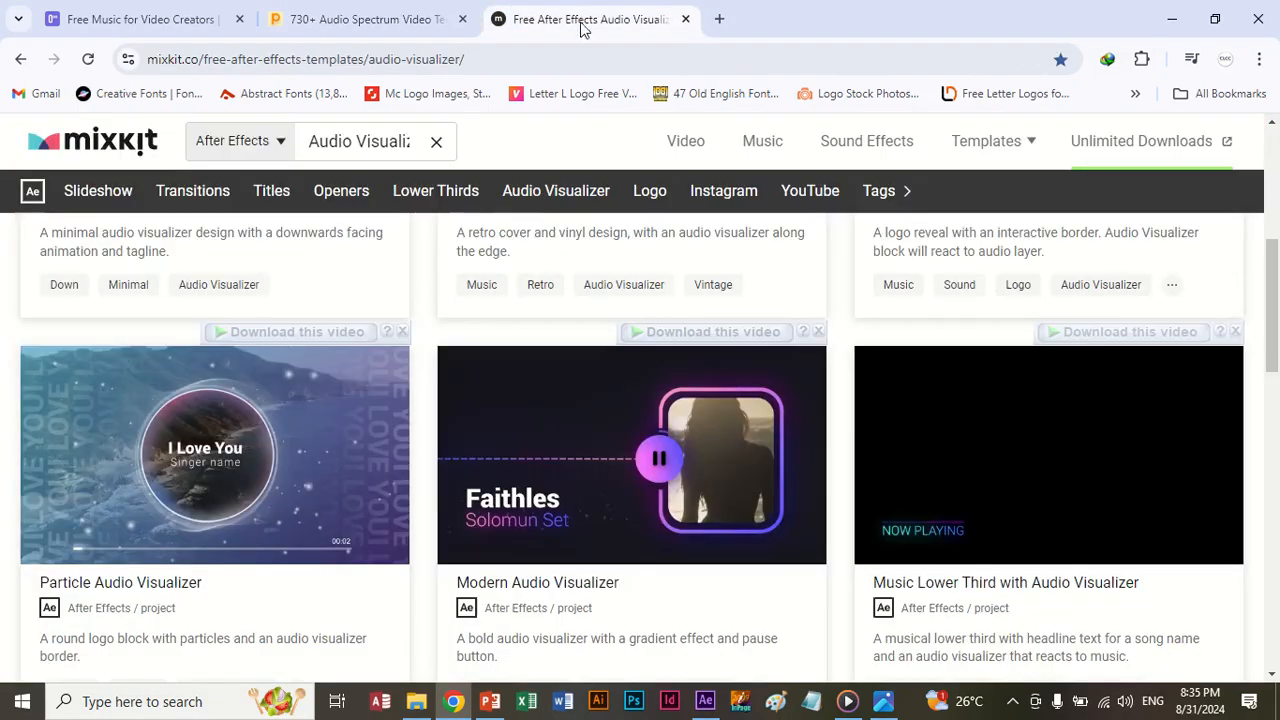
scroll(250, 430, up, 5)
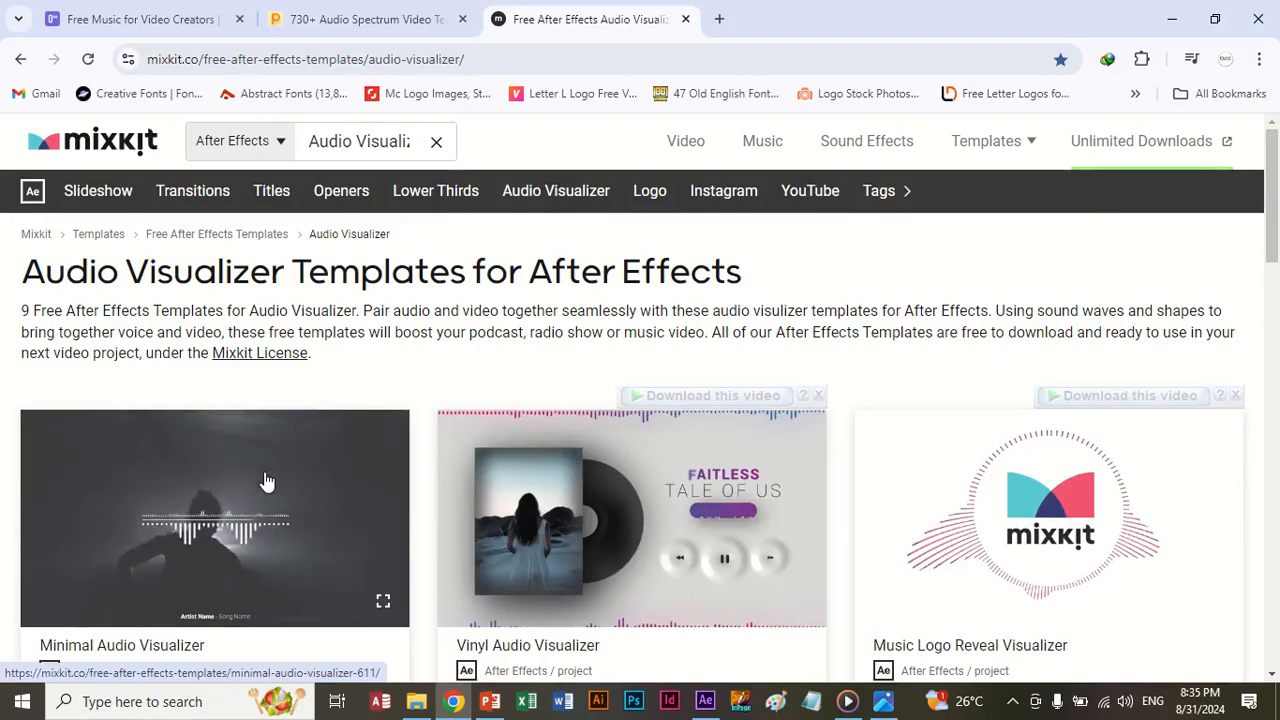
mouse_move(505, 510)
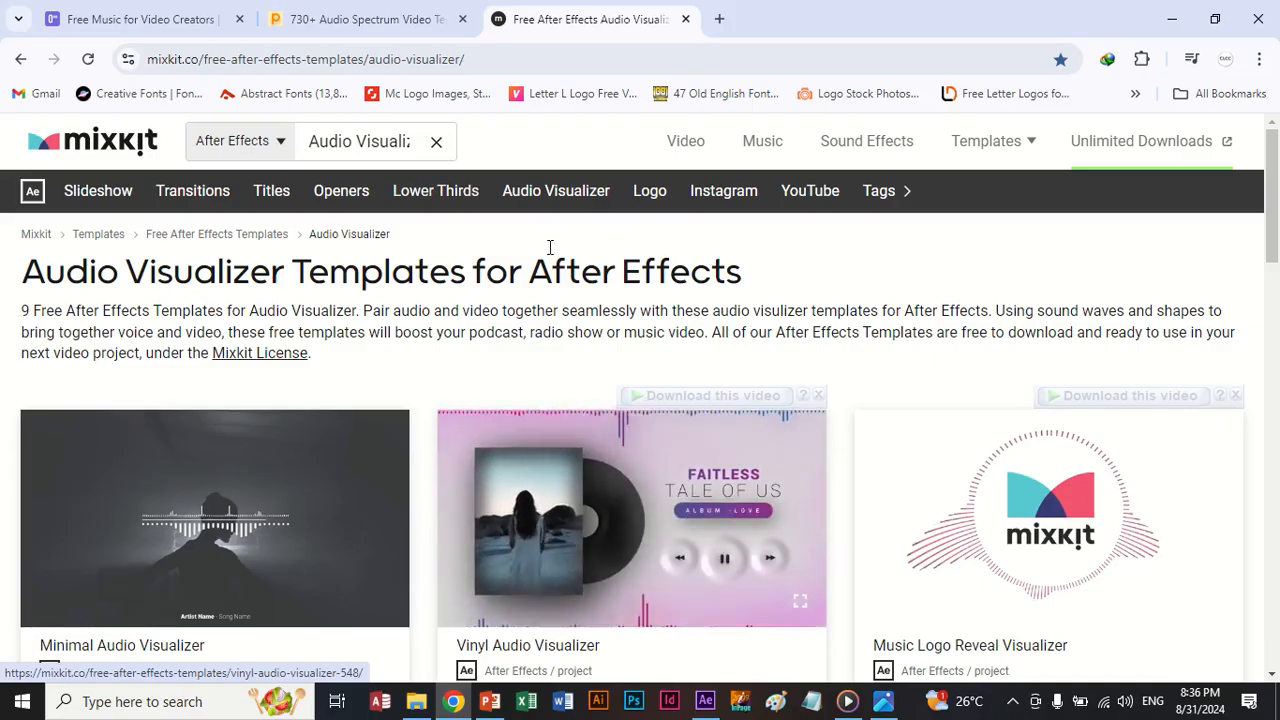
Step: Return to the Free To Use music site and look over its categories and free tracks
click(386, 24)
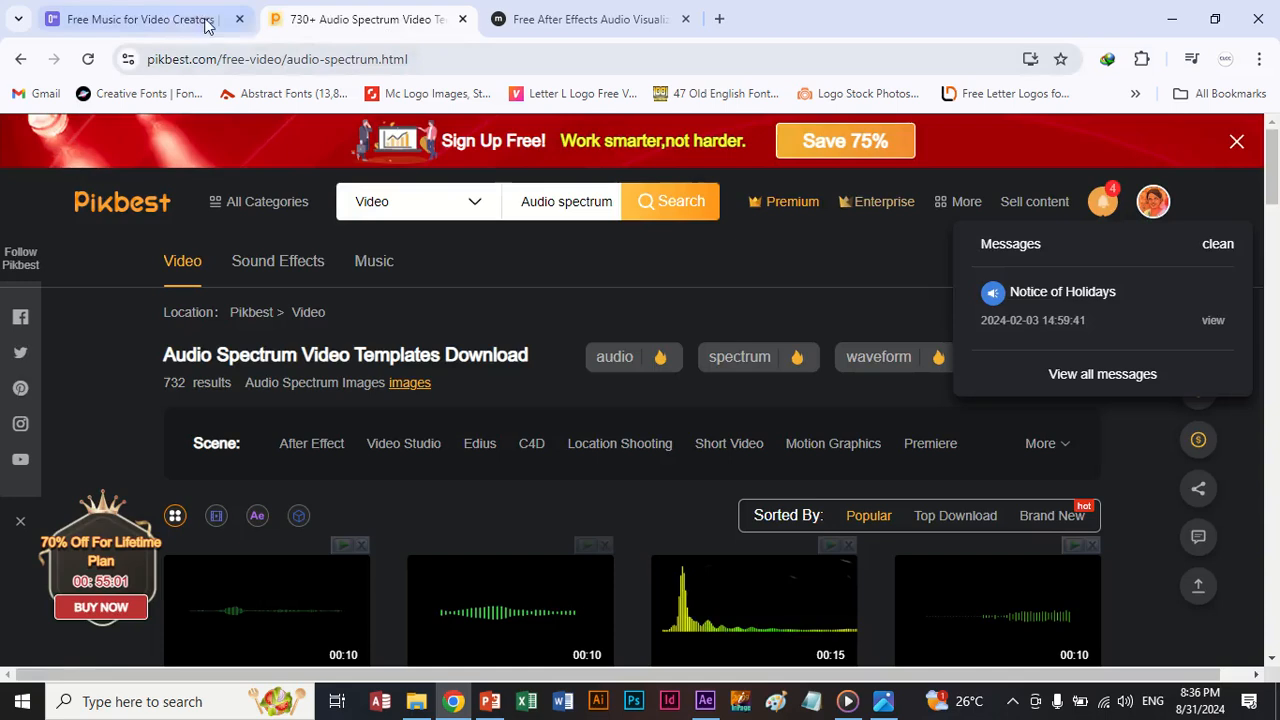
click(165, 26)
scroll(434, 316, up, 7)
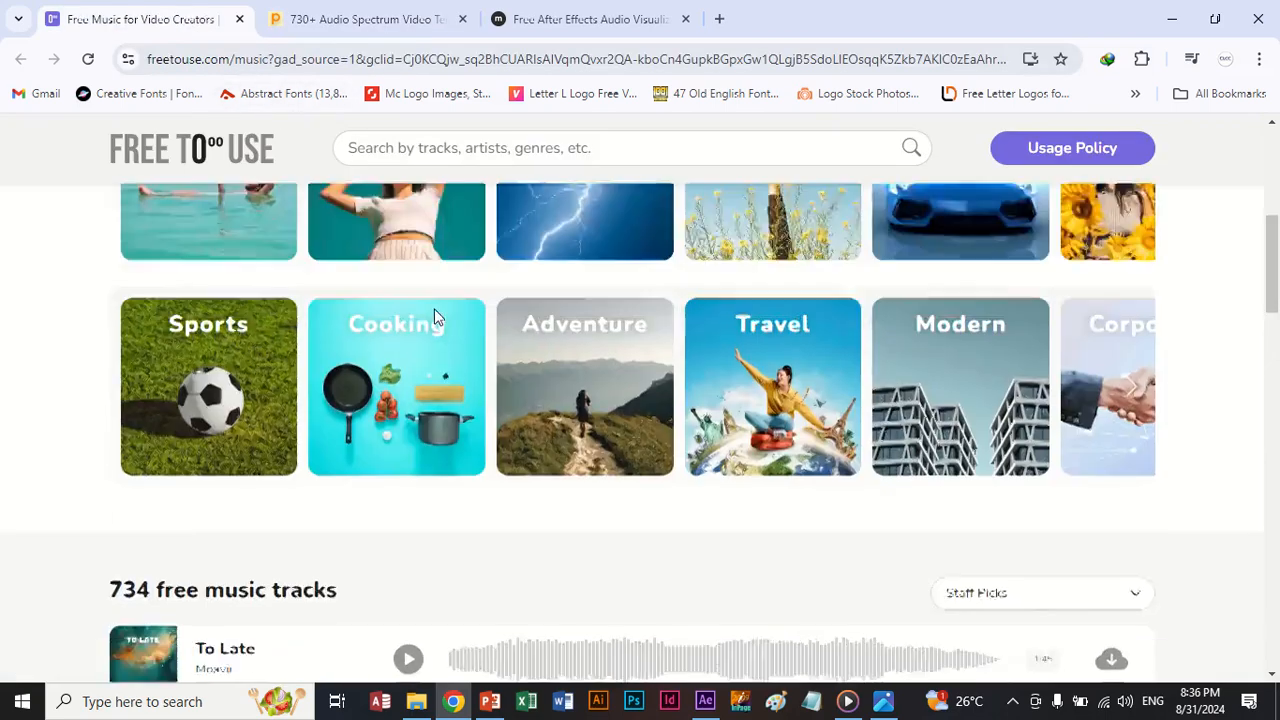
scroll(449, 323, down, 2)
scroll(680, 373, down, 3)
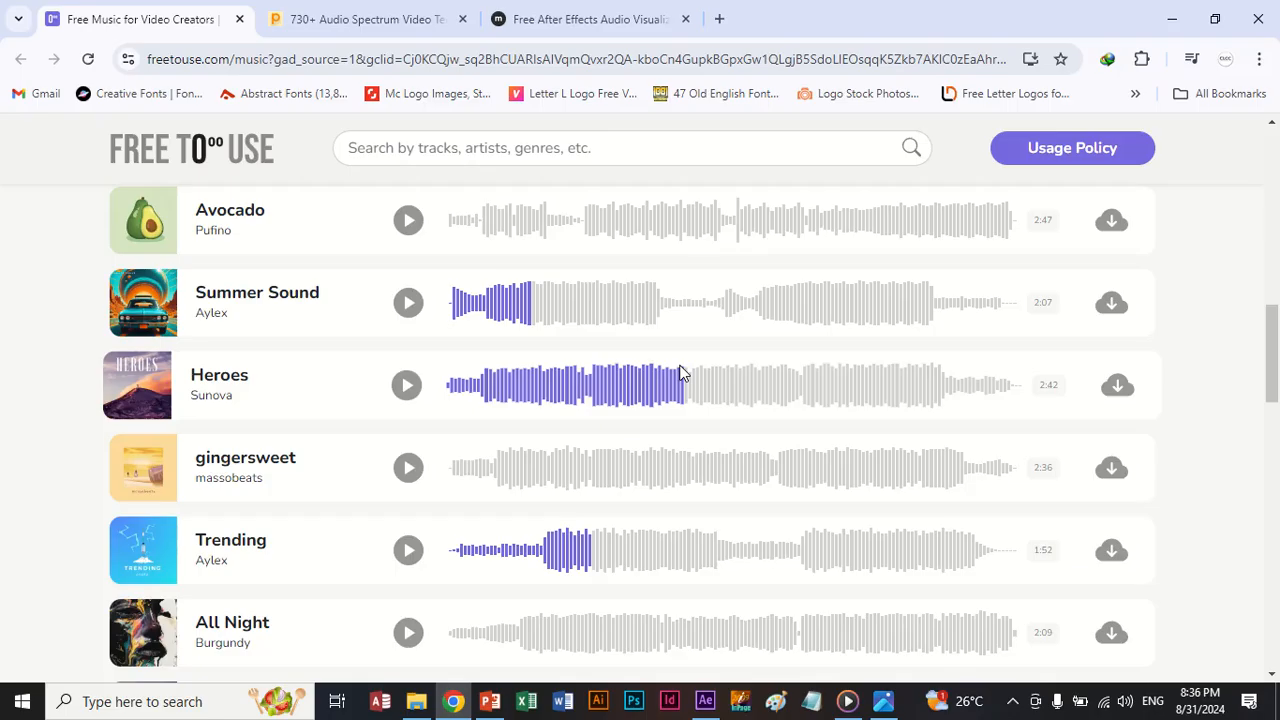
Step: Switch to the Photos app and review the lesson topics in Class-27.png
click(883, 701)
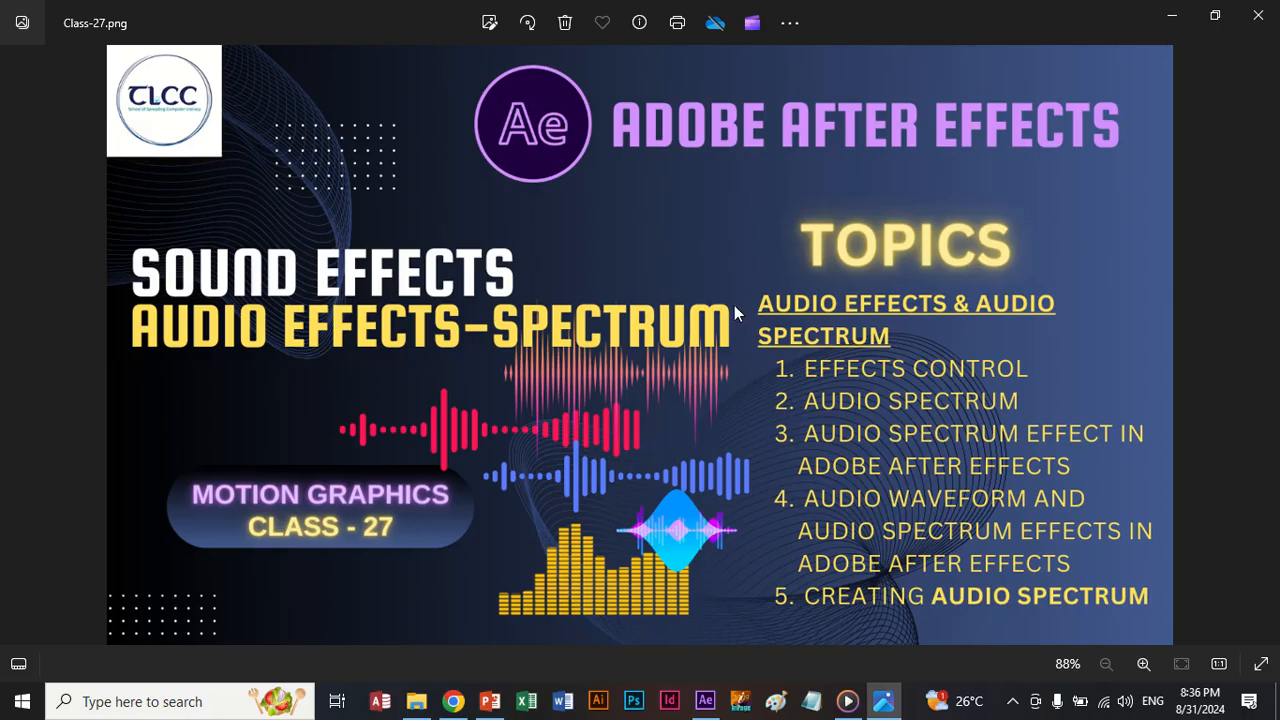
mouse_move(480, 5)
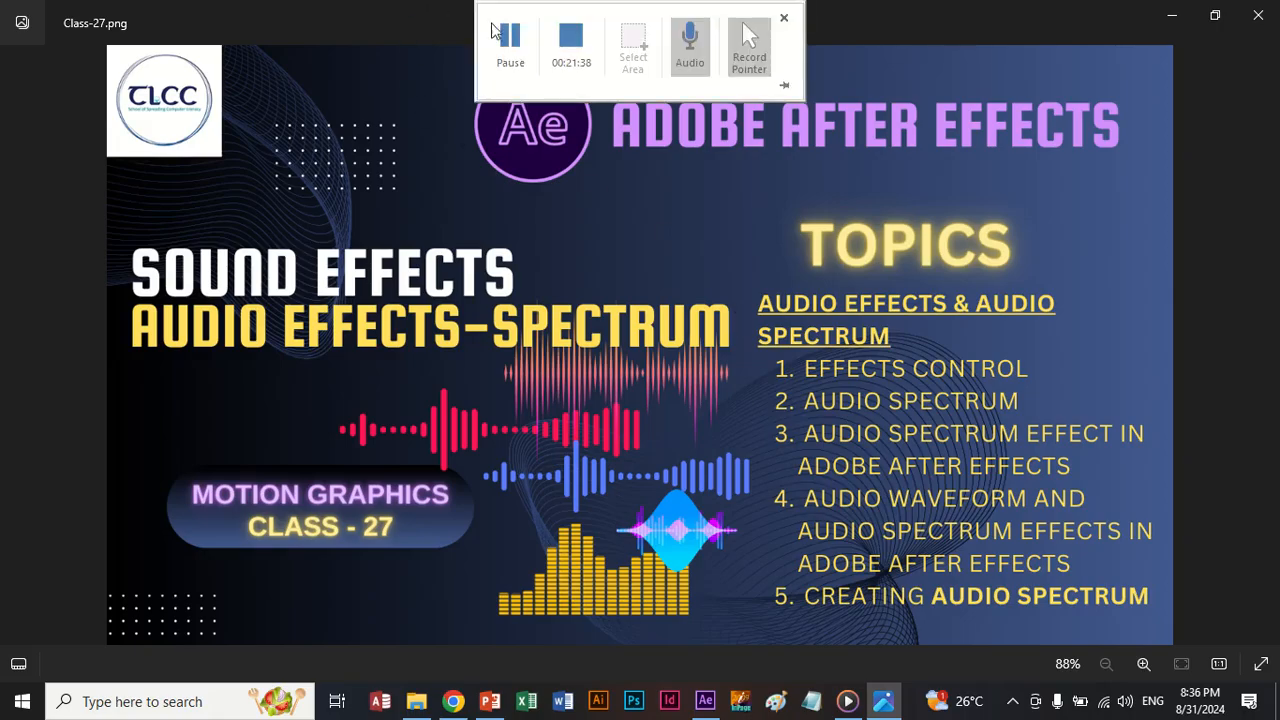